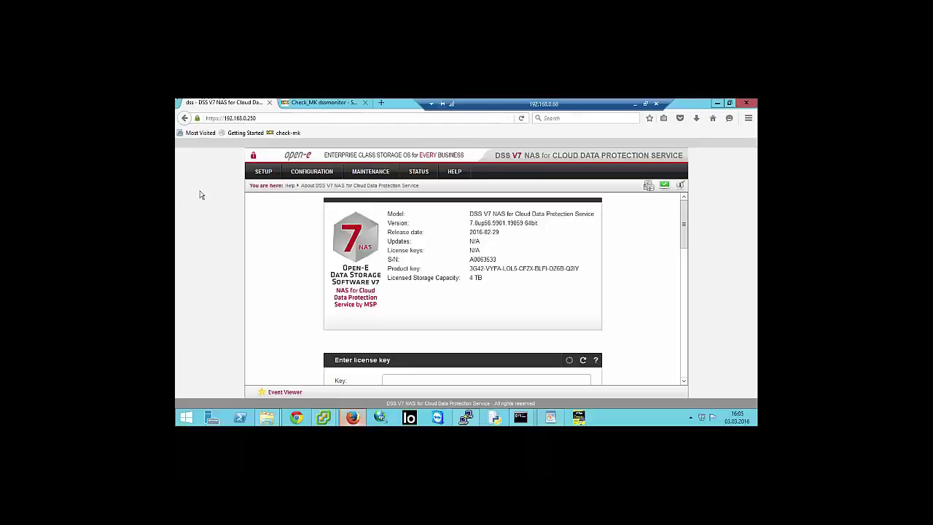
- Go to the Data (file) replication page and open the rf_new task's own settings
{"action": "left_click", "coordinate": [355, 177]}
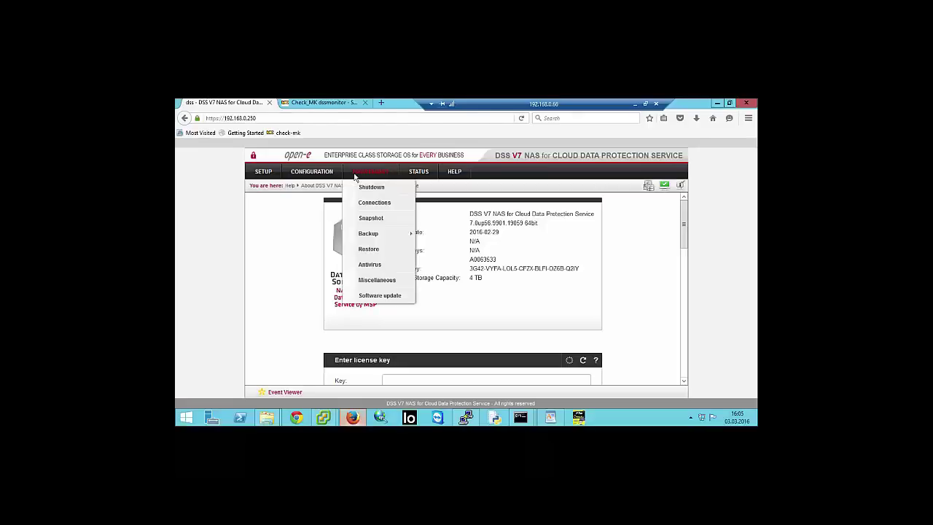
{"action": "mouse_move", "coordinate": [406, 235]}
{"action": "left_click", "coordinate": [453, 281]}
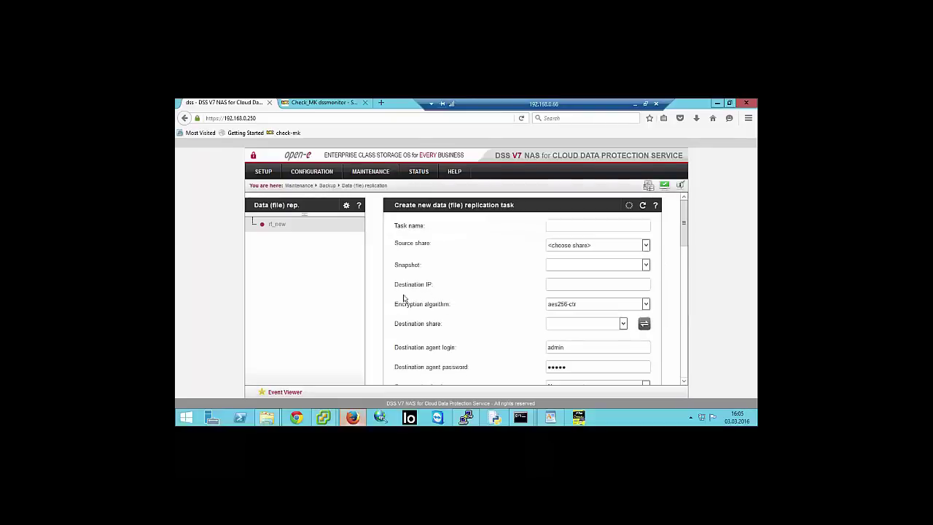
{"action": "scroll", "coordinate": [417, 271], "scroll_direction": "down", "scroll_amount": 10}
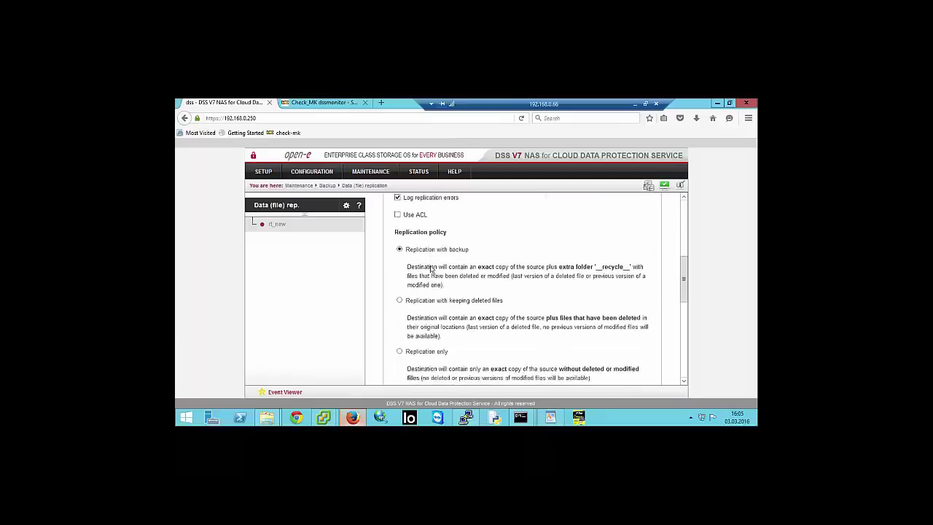
{"action": "scroll", "coordinate": [431, 270], "scroll_direction": "down", "scroll_amount": 6}
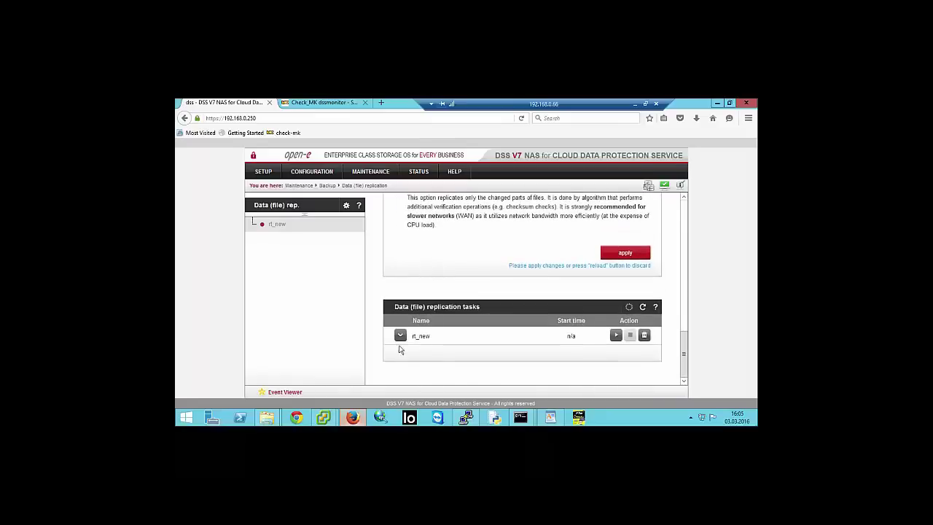
{"action": "left_click", "coordinate": [401, 336]}
{"action": "scroll", "coordinate": [446, 339], "scroll_direction": "down", "scroll_amount": 1}
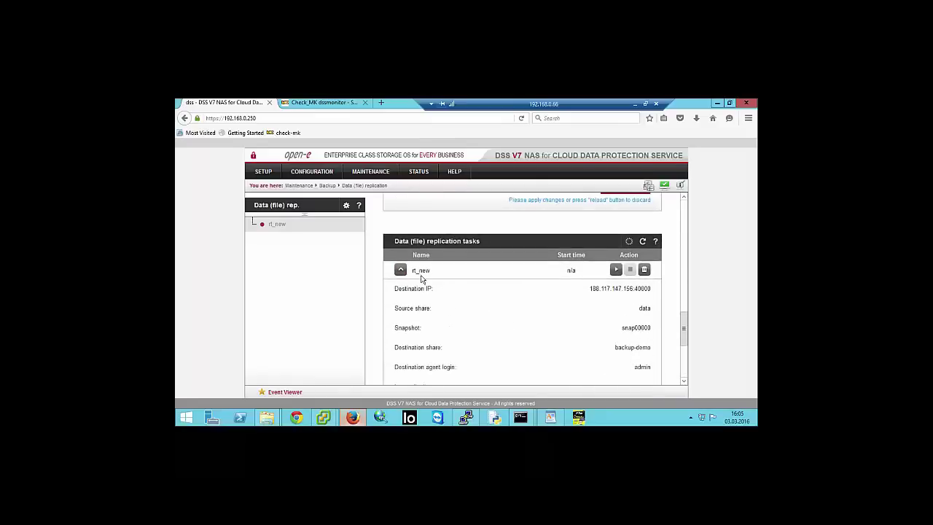
{"action": "left_click", "coordinate": [275, 226]}
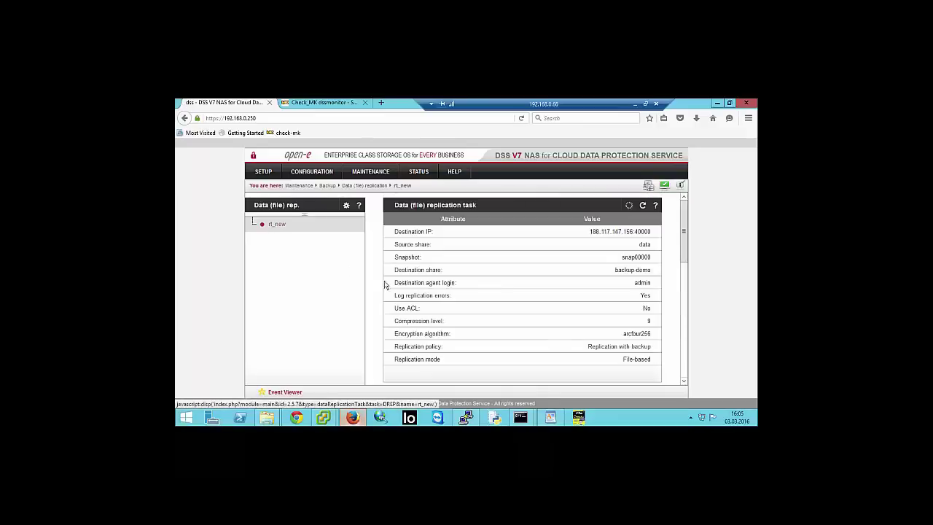
- Set the rf_new task's schedule timing to Weekly
{"action": "scroll", "coordinate": [405, 295], "scroll_direction": "down", "scroll_amount": 4}
{"action": "scroll", "coordinate": [406, 293], "scroll_direction": "down", "scroll_amount": 1}
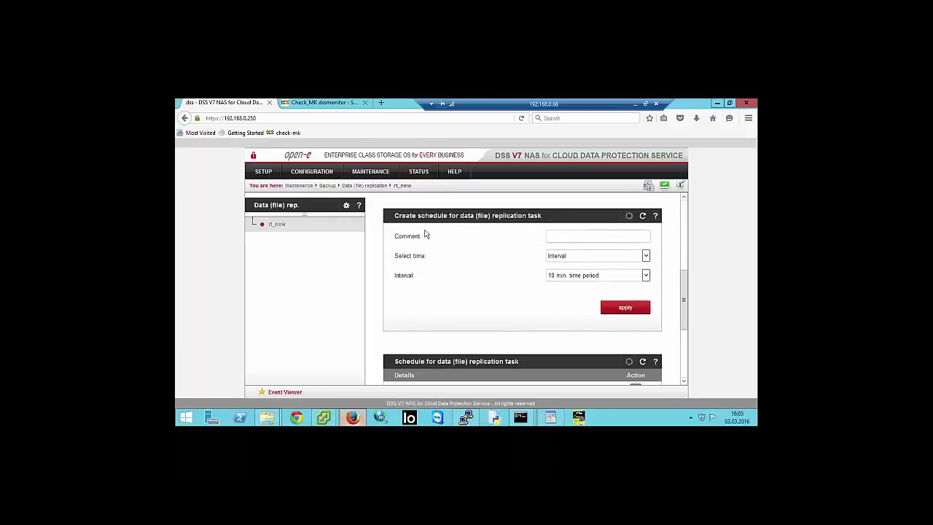
{"action": "left_click", "coordinate": [581, 257]}
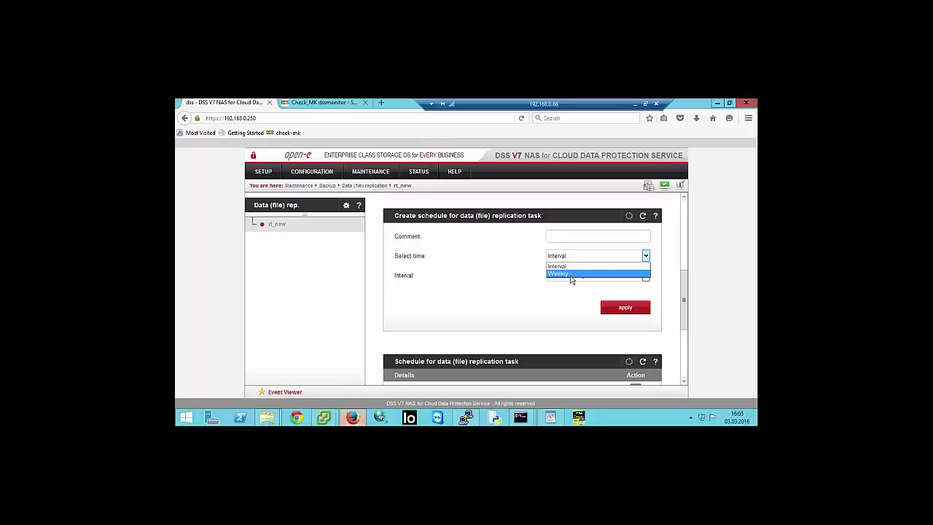
{"action": "left_click", "coordinate": [573, 277]}
{"action": "scroll", "coordinate": [474, 252], "scroll_direction": "down", "scroll_amount": 5}
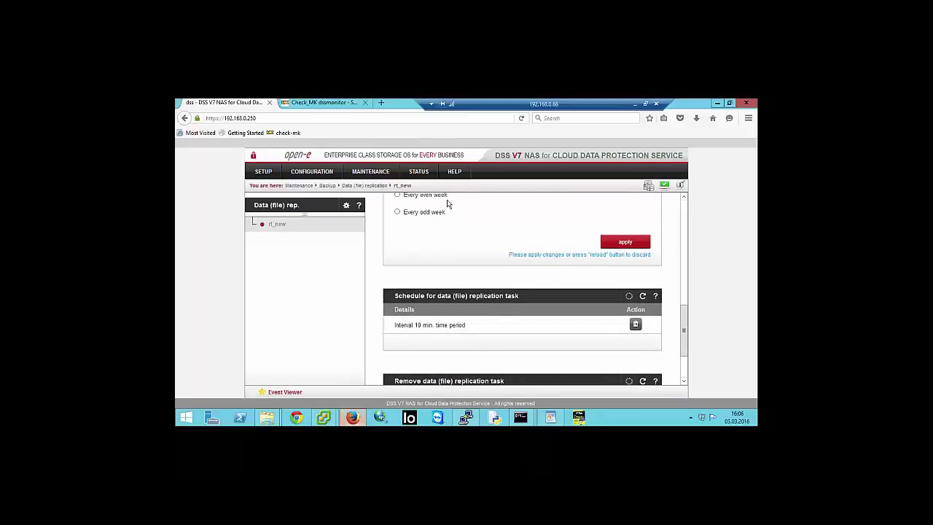
{"action": "mouse_move", "coordinate": [419, 172]}
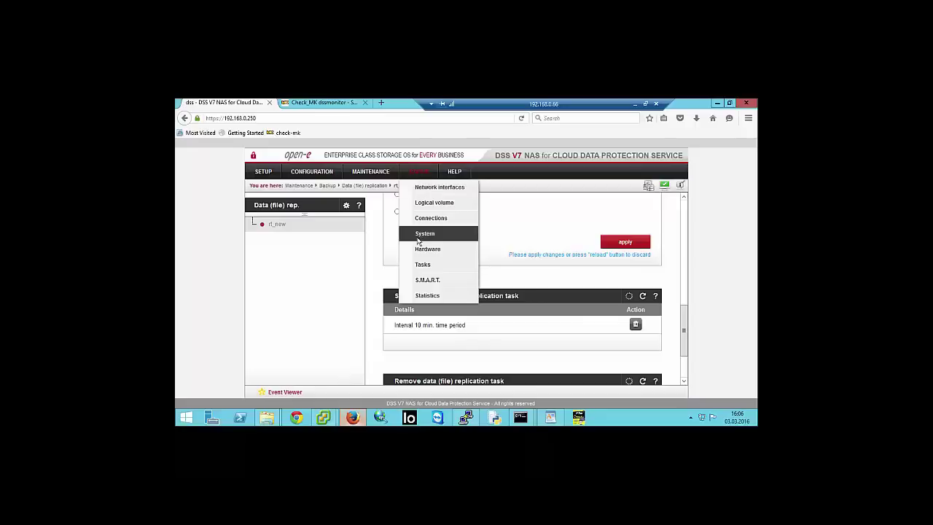
- Filter the Tasks status log to Data (File) Replication and check the 16:00:24 run's details
{"action": "left_click", "coordinate": [415, 264]}
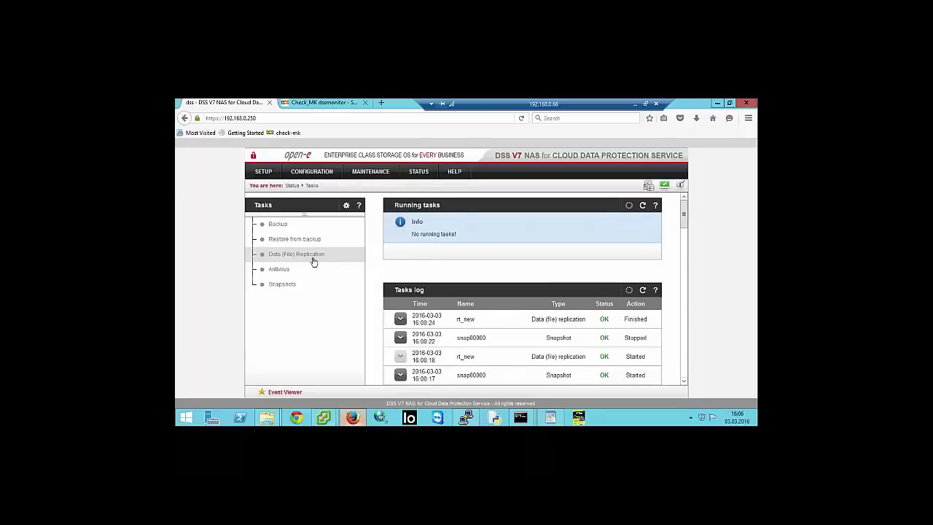
{"action": "left_click", "coordinate": [303, 256]}
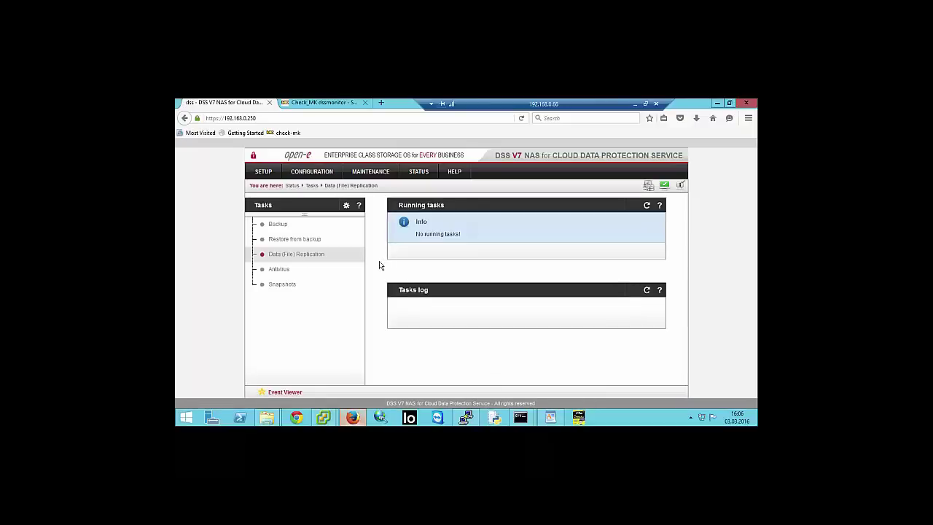
{"action": "scroll", "coordinate": [462, 272], "scroll_direction": "down", "scroll_amount": 3}
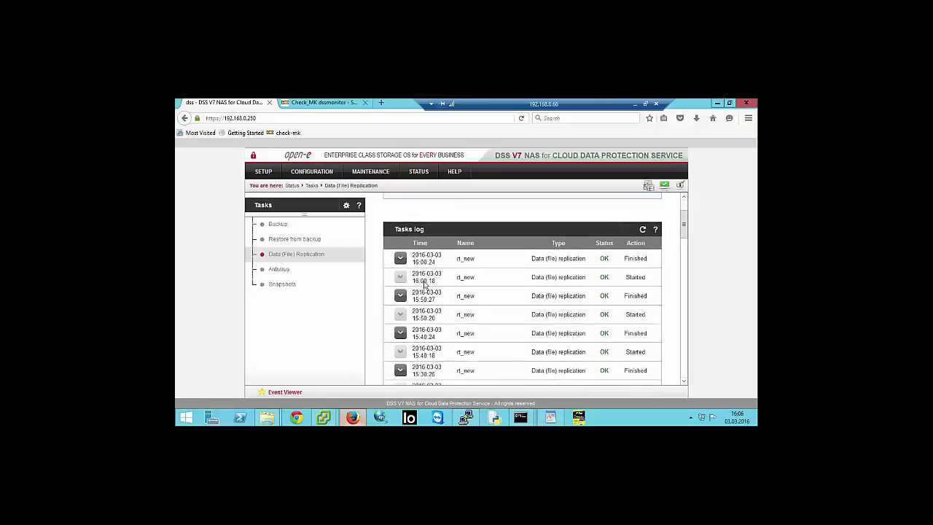
{"action": "left_click", "coordinate": [400, 254]}
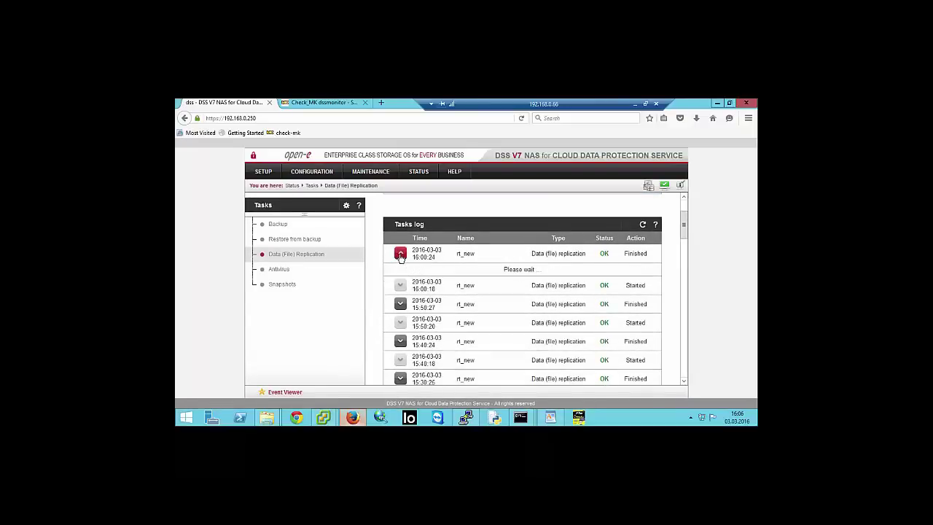
{"action": "left_click", "coordinate": [401, 254]}
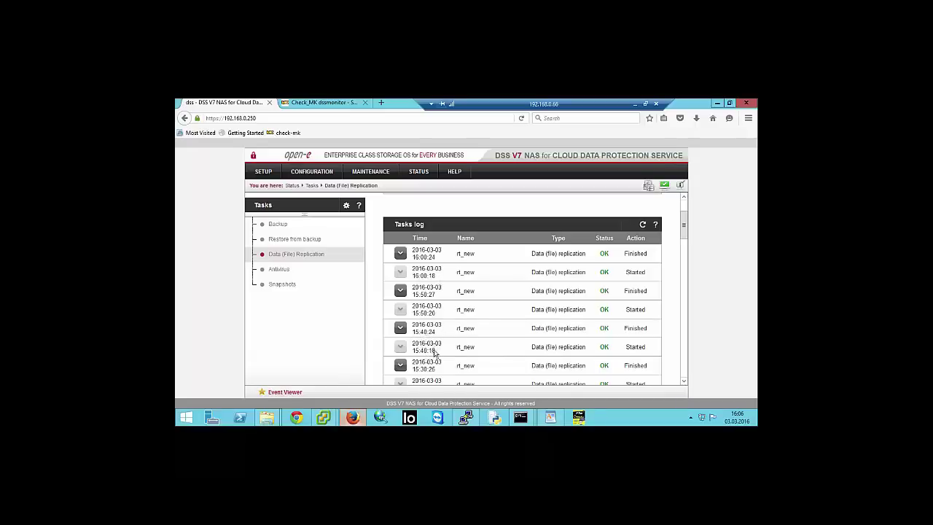
- Check the transfer details of the 15:20:22, 15:30:25 and 15:40:24 replication runs
{"action": "scroll", "coordinate": [435, 352], "scroll_direction": "down", "scroll_amount": 1}
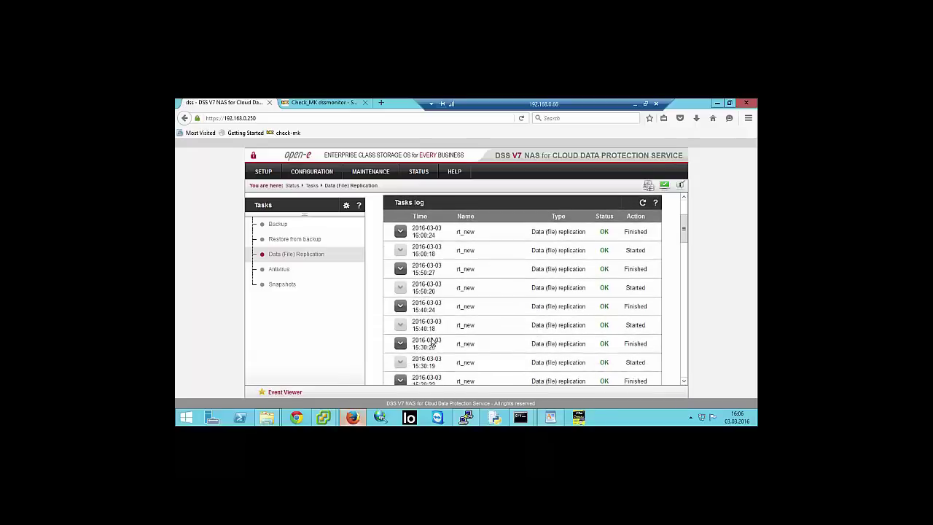
{"action": "scroll", "coordinate": [406, 343], "scroll_direction": "down", "scroll_amount": 1}
{"action": "scroll", "coordinate": [406, 344], "scroll_direction": "down", "scroll_amount": 1}
{"action": "left_click", "coordinate": [402, 339]}
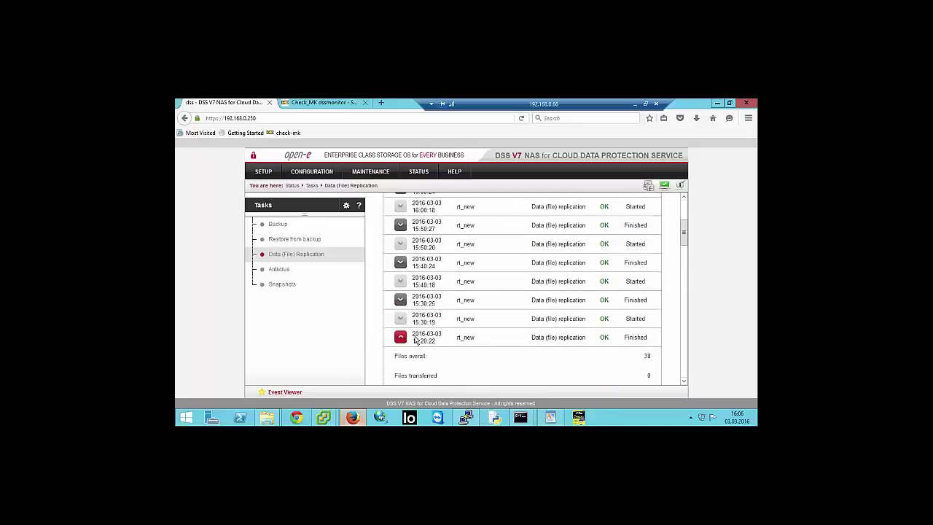
{"action": "scroll", "coordinate": [438, 337], "scroll_direction": "down", "scroll_amount": 2}
{"action": "left_click", "coordinate": [400, 291]}
{"action": "left_click", "coordinate": [401, 257]}
{"action": "left_click", "coordinate": [401, 257]}
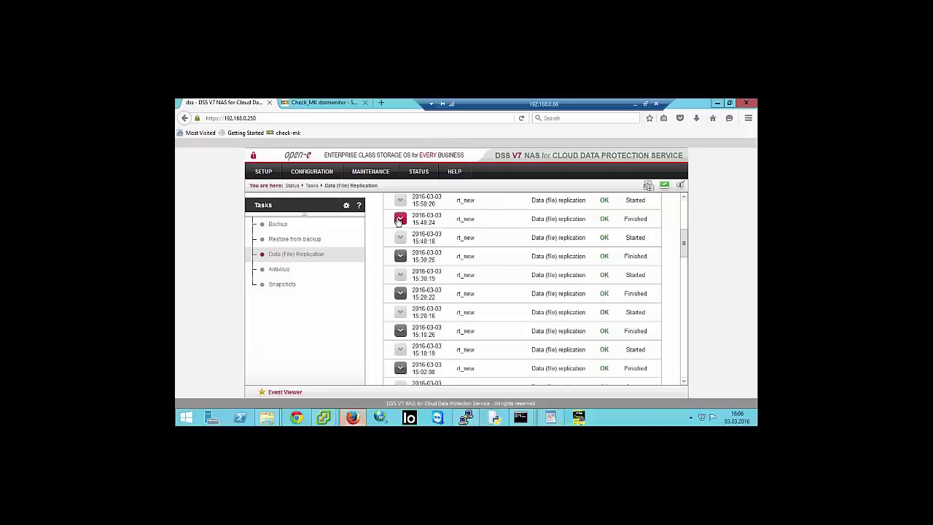
{"action": "left_click", "coordinate": [399, 219]}
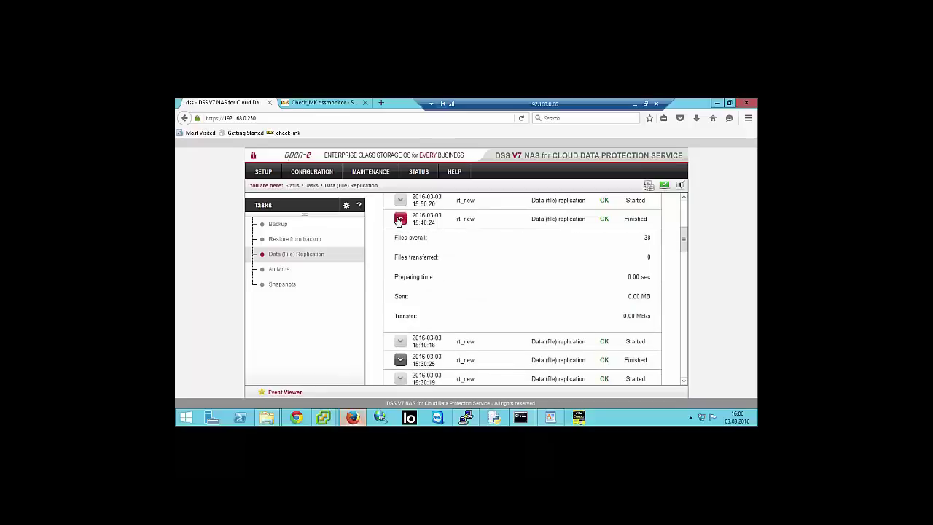
{"action": "left_click", "coordinate": [399, 219]}
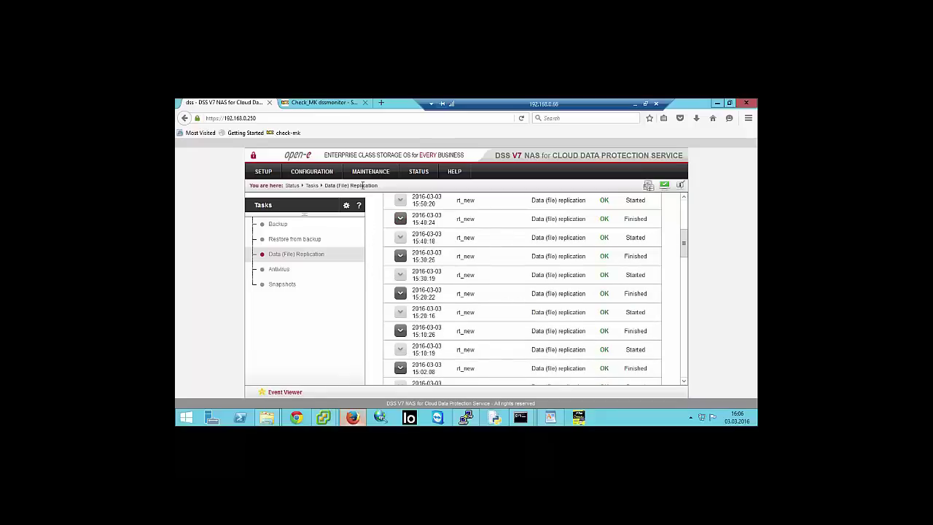
- Review the task_rf_new status graphs for host dss250 in Check_MK
{"action": "left_click", "coordinate": [326, 103]}
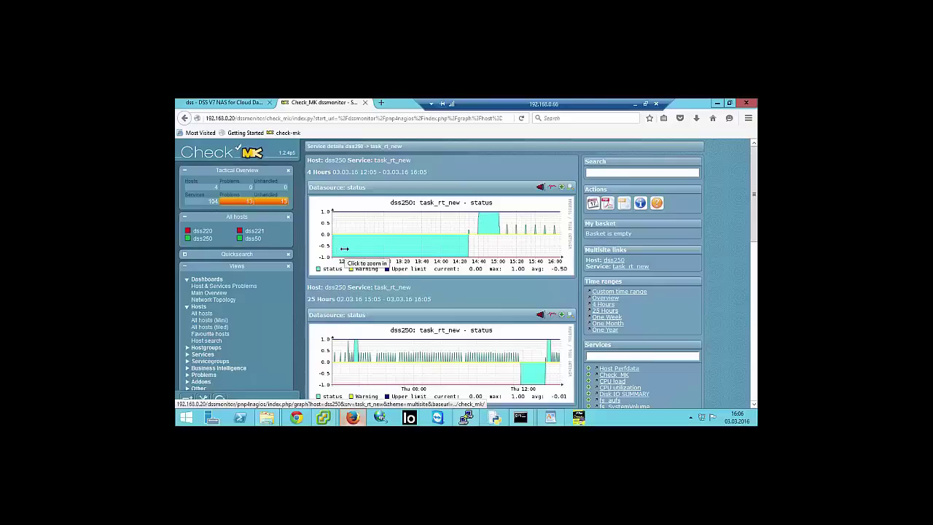
{"action": "scroll", "coordinate": [368, 324], "scroll_direction": "down", "scroll_amount": 3}
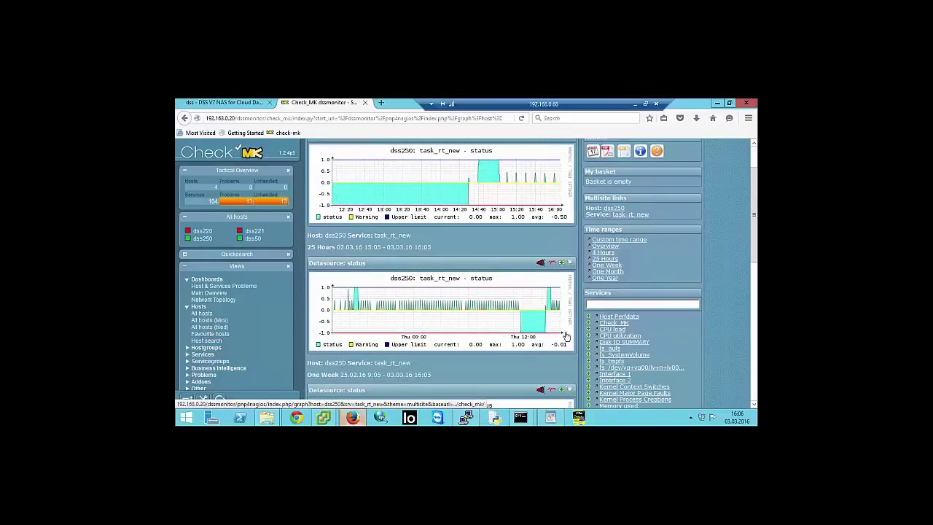
{"action": "scroll", "coordinate": [330, 251], "scroll_direction": "up", "scroll_amount": 3}
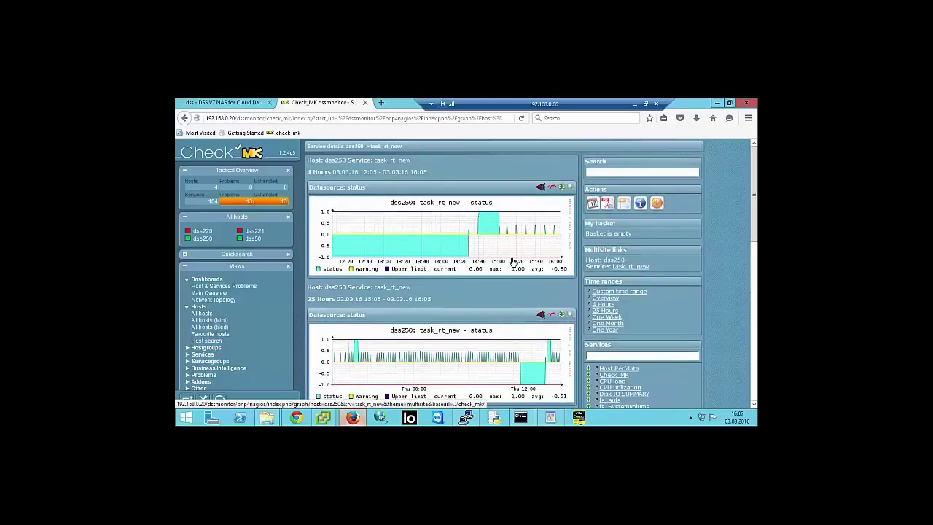
{"action": "scroll", "coordinate": [499, 274], "scroll_direction": "down", "scroll_amount": 3}
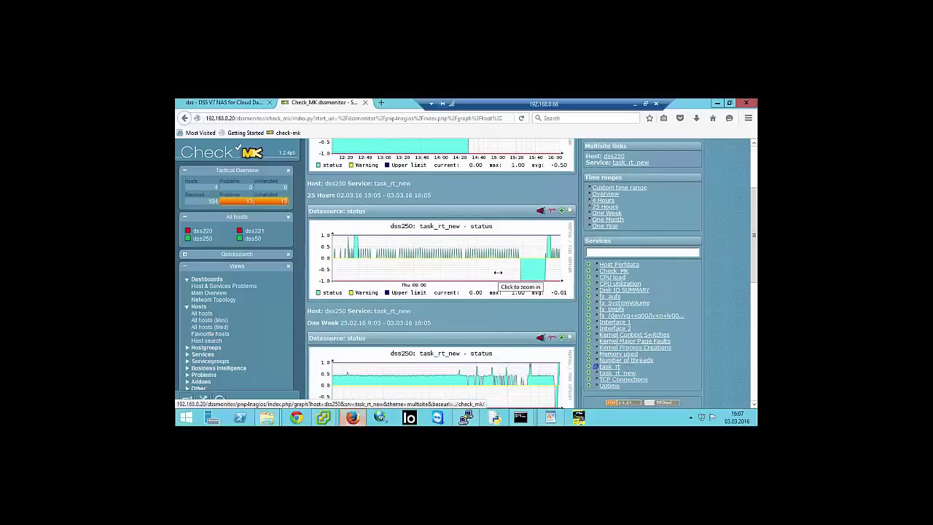
{"action": "scroll", "coordinate": [489, 265], "scroll_direction": "up", "scroll_amount": 3}
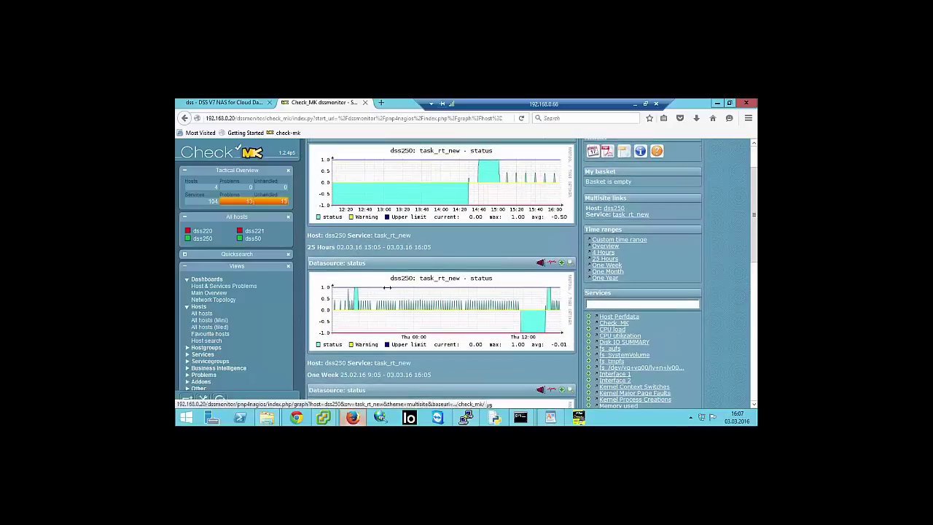
{"action": "scroll", "coordinate": [445, 253], "scroll_direction": "up", "scroll_amount": 3}
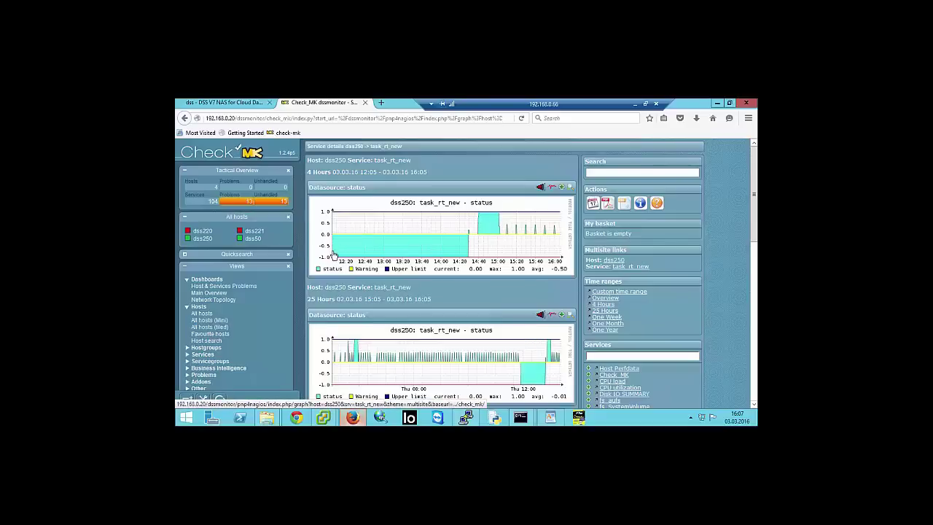
{"action": "scroll", "coordinate": [336, 259], "scroll_direction": "down", "scroll_amount": 1}
- Refresh the graphs, then return to the DSS replication log and scroll to earlier runs
{"action": "left_click", "coordinate": [521, 319]}
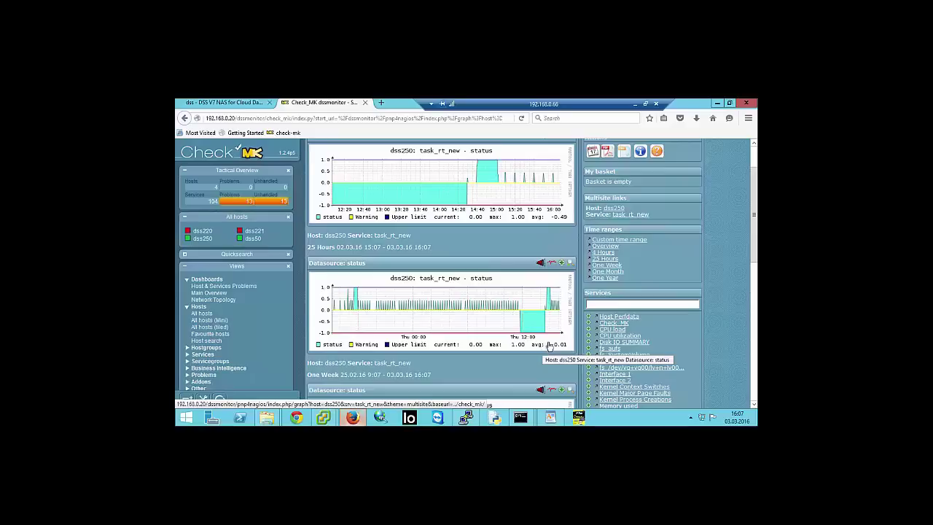
{"action": "scroll", "coordinate": [562, 322], "scroll_direction": "down", "scroll_amount": 3}
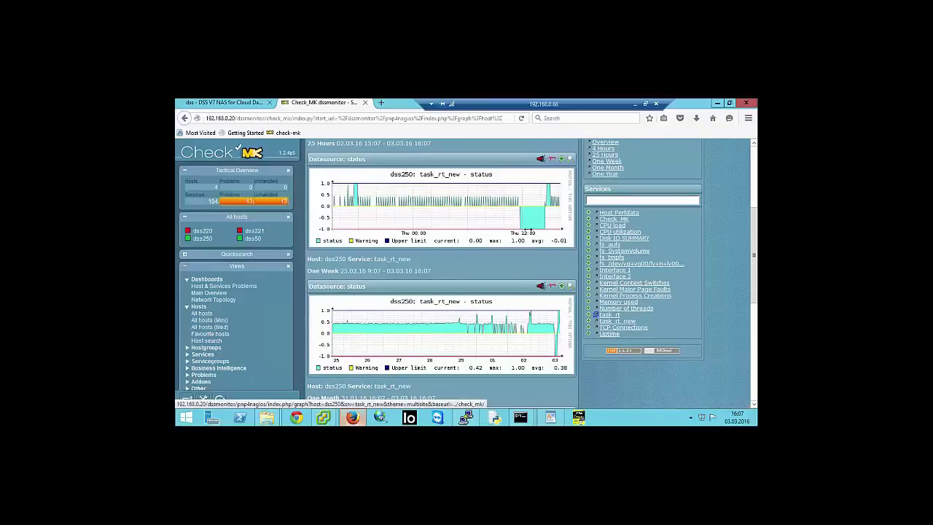
{"action": "scroll", "coordinate": [543, 231], "scroll_direction": "up", "scroll_amount": 3}
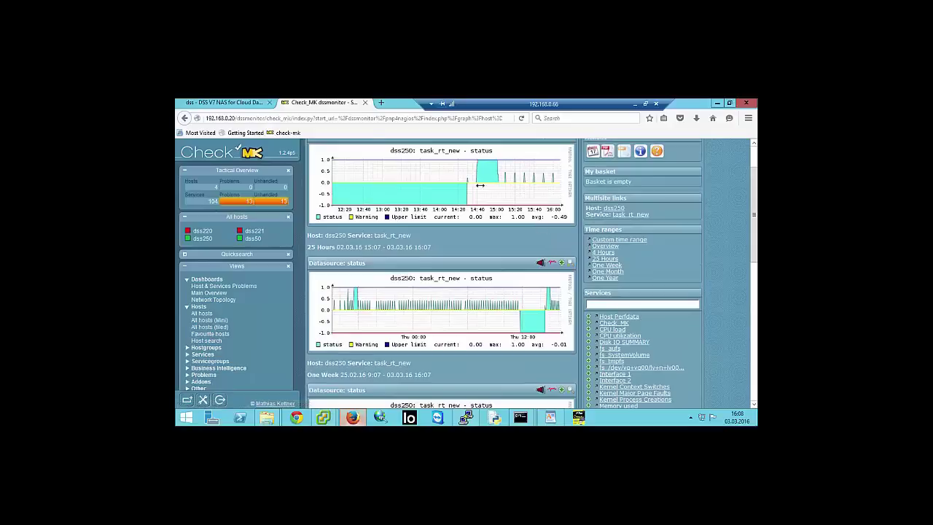
{"action": "left_click", "coordinate": [219, 103]}
{"action": "scroll", "coordinate": [510, 260], "scroll_direction": "down", "scroll_amount": 5}
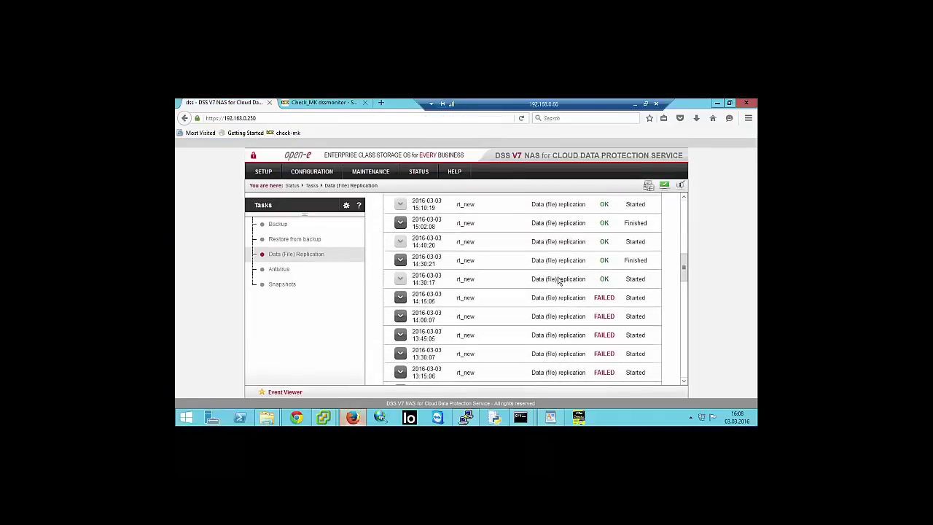
- Read the 14:15:05 failed run's Error 27 (destination shares not detected), then scroll back up
{"action": "left_click", "coordinate": [400, 290]}
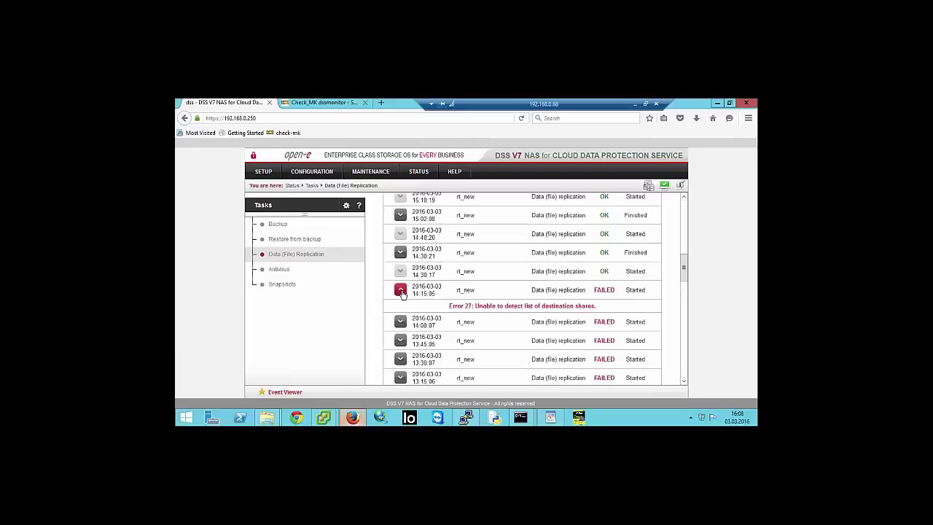
{"action": "left_click", "coordinate": [400, 290]}
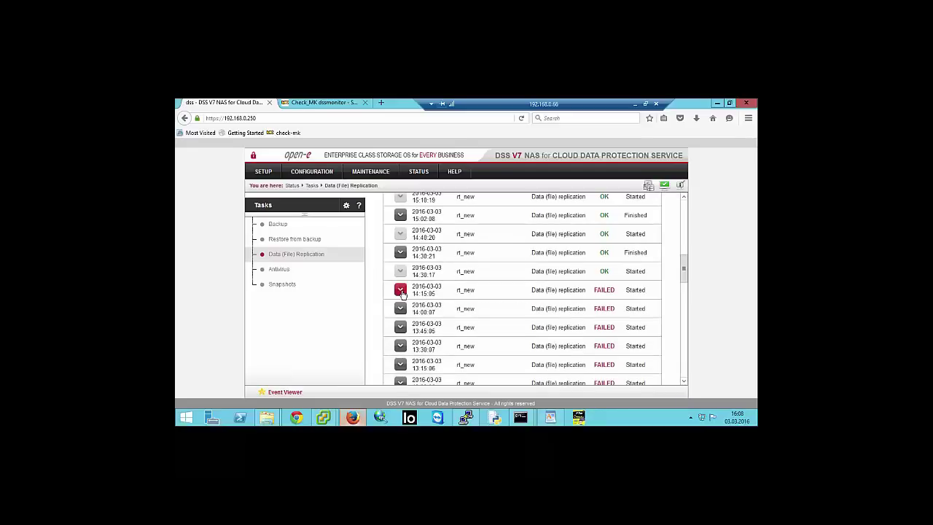
{"action": "scroll", "coordinate": [401, 292], "scroll_direction": "up", "scroll_amount": 10}
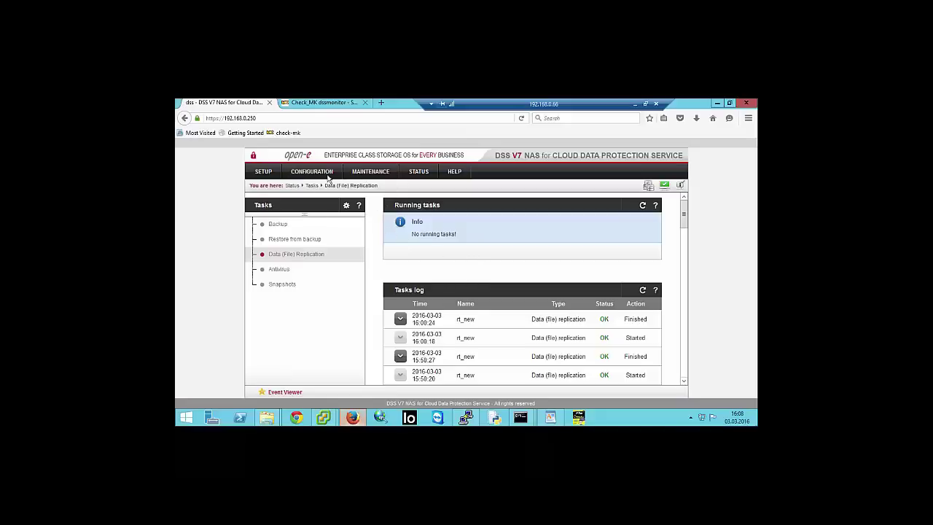
- Open the Maintenance > Backup > Data (file) replication page with the new task form
{"action": "mouse_move", "coordinate": [326, 177]}
{"action": "mouse_move", "coordinate": [370, 172]}
{"action": "mouse_move", "coordinate": [372, 233]}
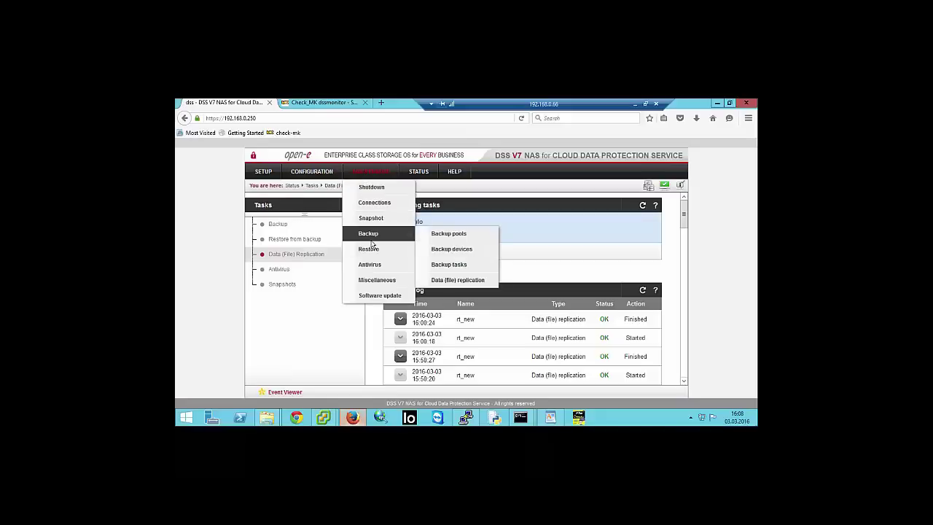
{"action": "left_click", "coordinate": [450, 280]}
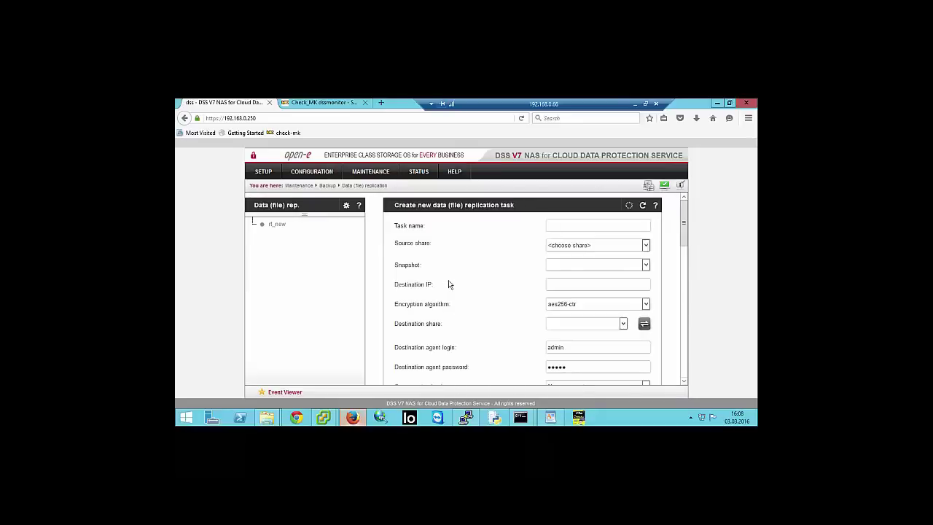
{"action": "scroll", "coordinate": [520, 287], "scroll_direction": "down", "scroll_amount": 1}
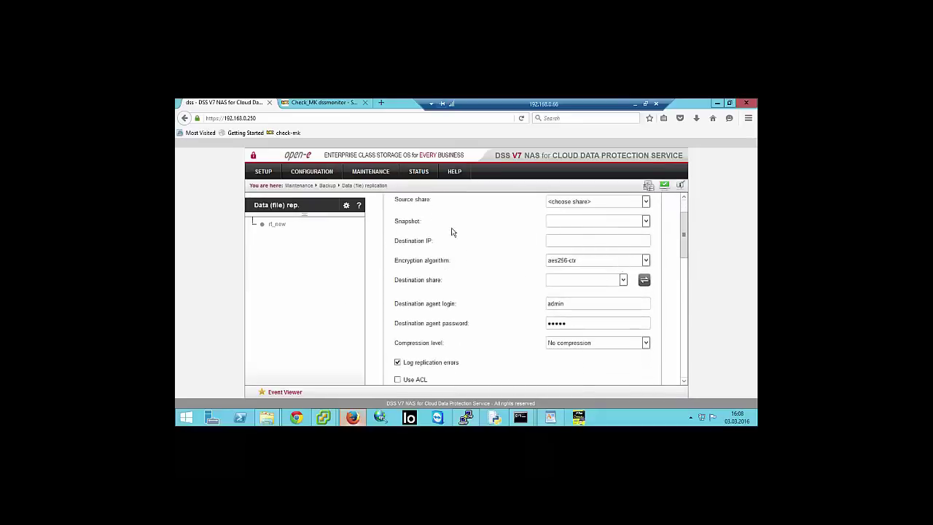
- Keep aes256-ctr as the encryption algorithm and place the cursor in Destination IP
{"action": "left_click", "coordinate": [646, 259]}
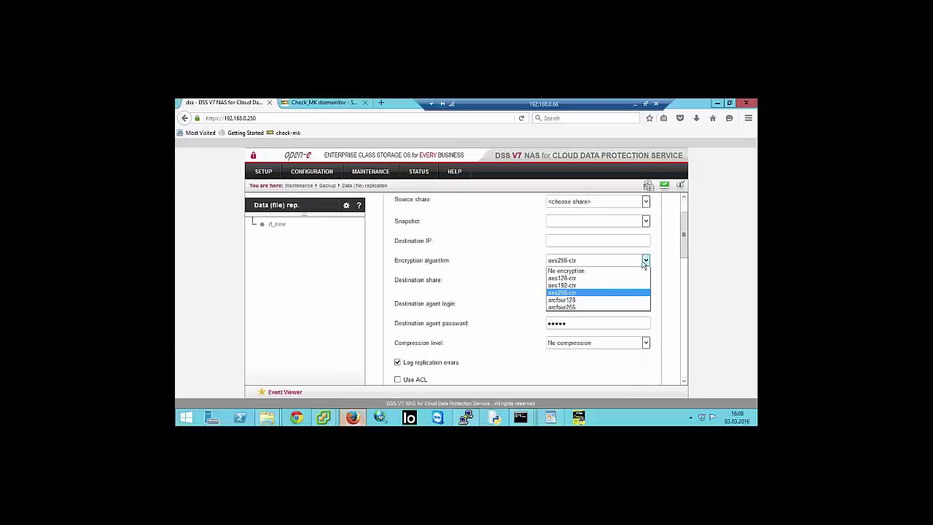
{"action": "left_click", "coordinate": [522, 270]}
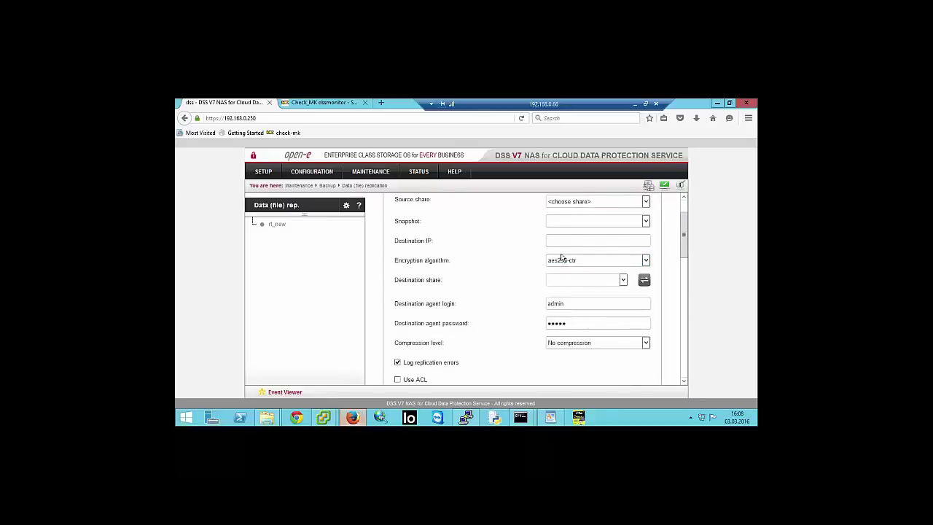
{"action": "left_click", "coordinate": [579, 235]}
{"action": "scroll", "coordinate": [579, 235], "scroll_direction": "up", "scroll_amount": 2}
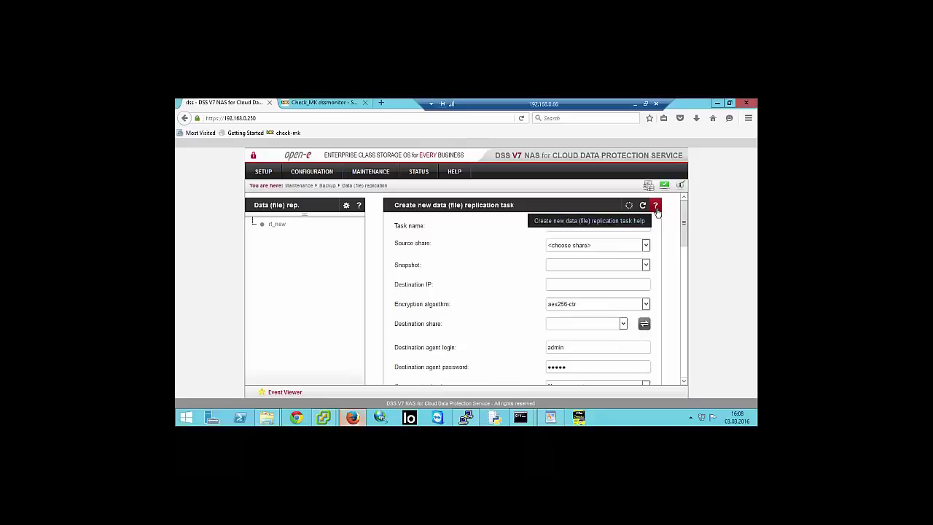
- Look up the encrypted-replication port in the task help's General notes and select 40000
{"action": "left_click", "coordinate": [657, 208]}
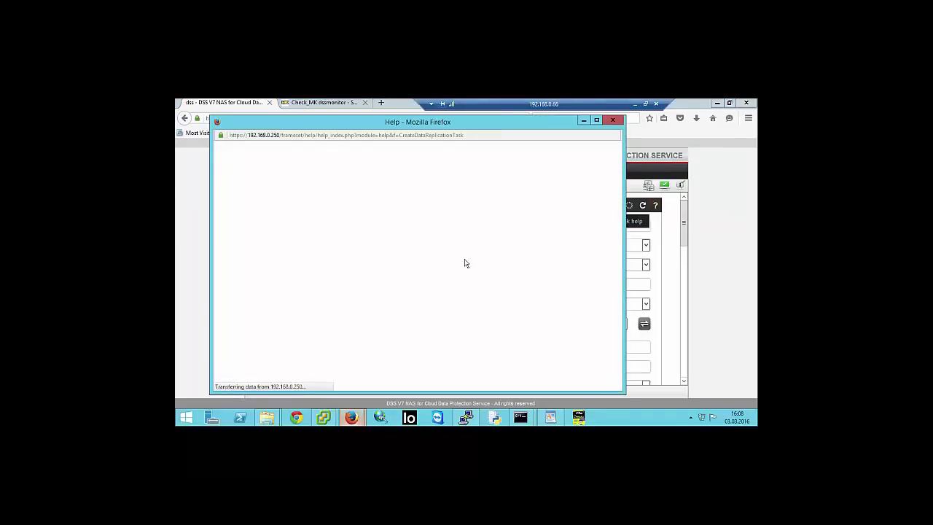
{"action": "scroll", "coordinate": [461, 271], "scroll_direction": "down", "scroll_amount": 10}
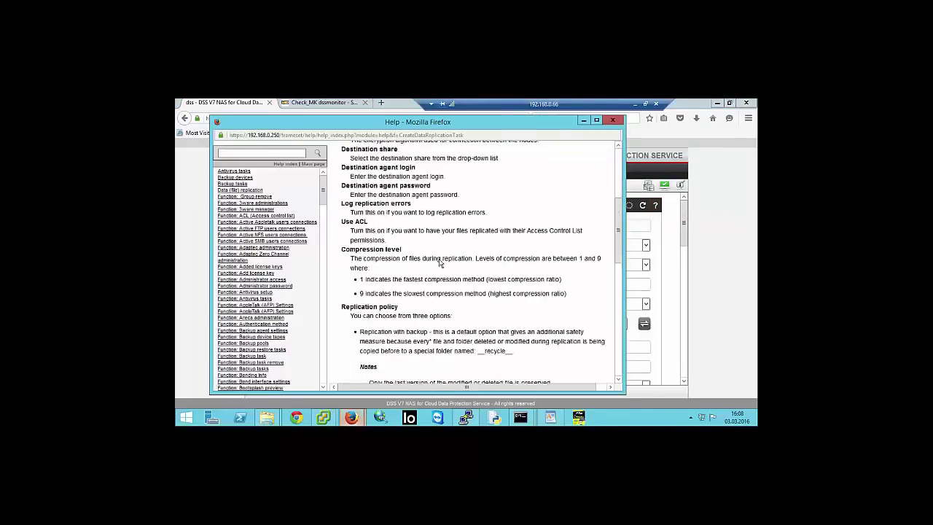
{"action": "scroll", "coordinate": [440, 263], "scroll_direction": "down", "scroll_amount": 5}
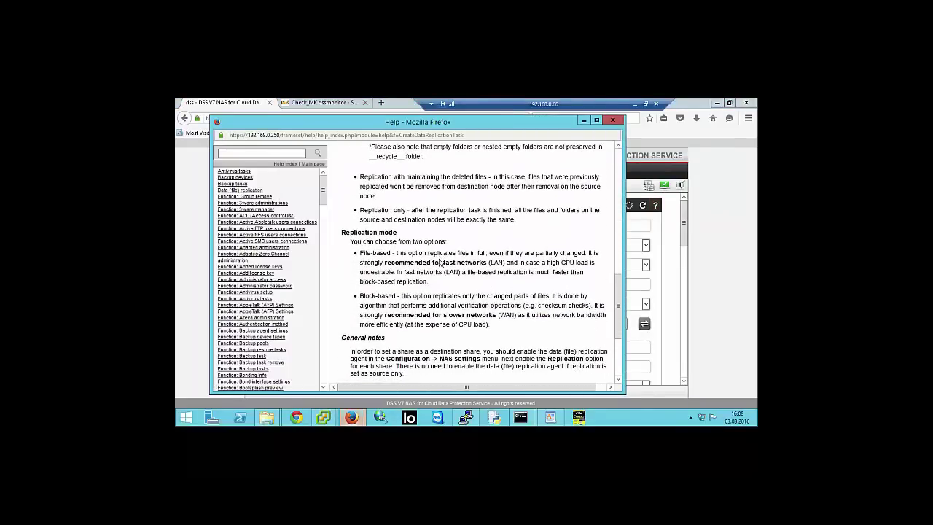
{"action": "scroll", "coordinate": [439, 263], "scroll_direction": "down", "scroll_amount": 2}
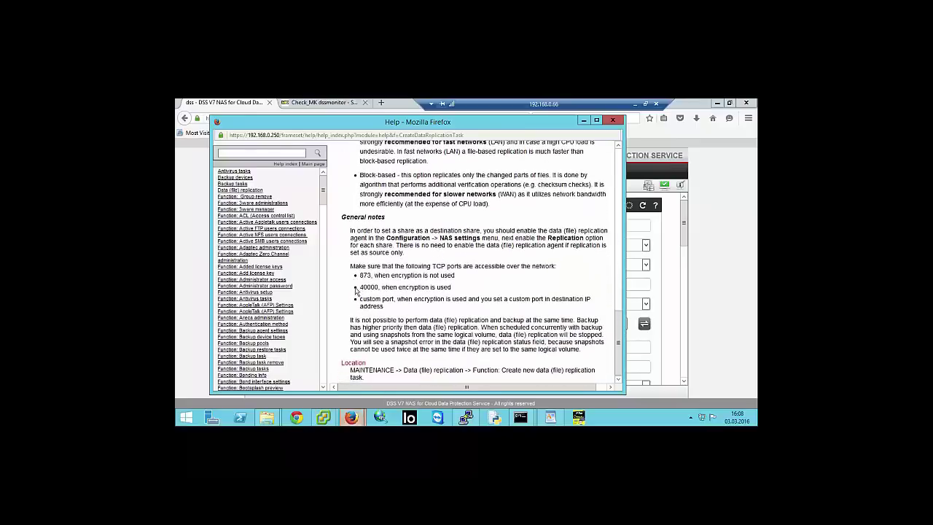
{"action": "left_click_drag", "start_coordinate": [361, 287], "coordinate": [381, 288]}
- Enter trial destination 192.168.111.111.40001, then erase it to leave Destination IP empty
{"action": "left_click", "coordinate": [640, 282]}
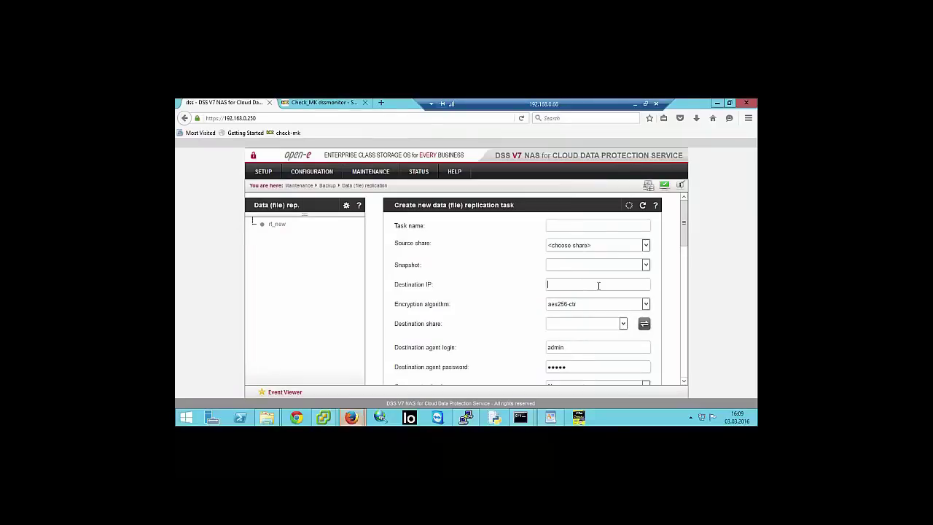
{"action": "type", "text": "192.168"}
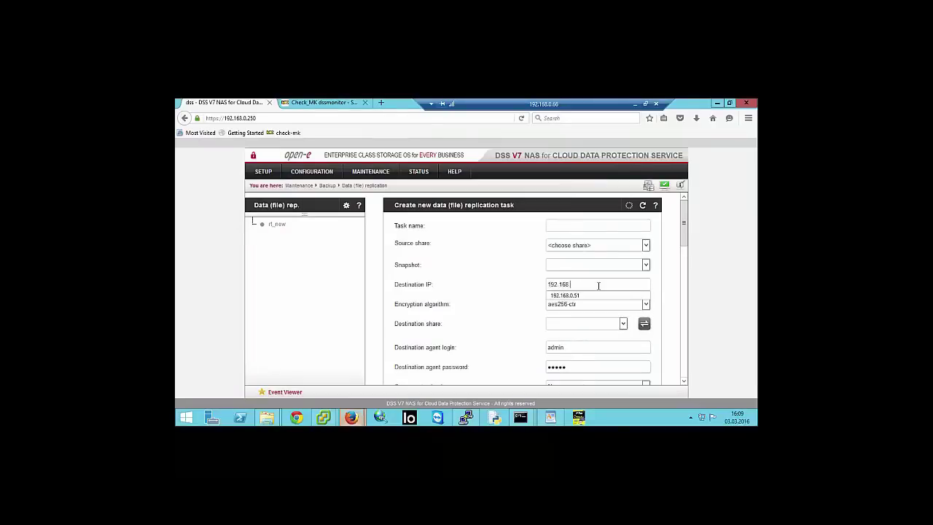
{"action": "type", "text": ".11"}
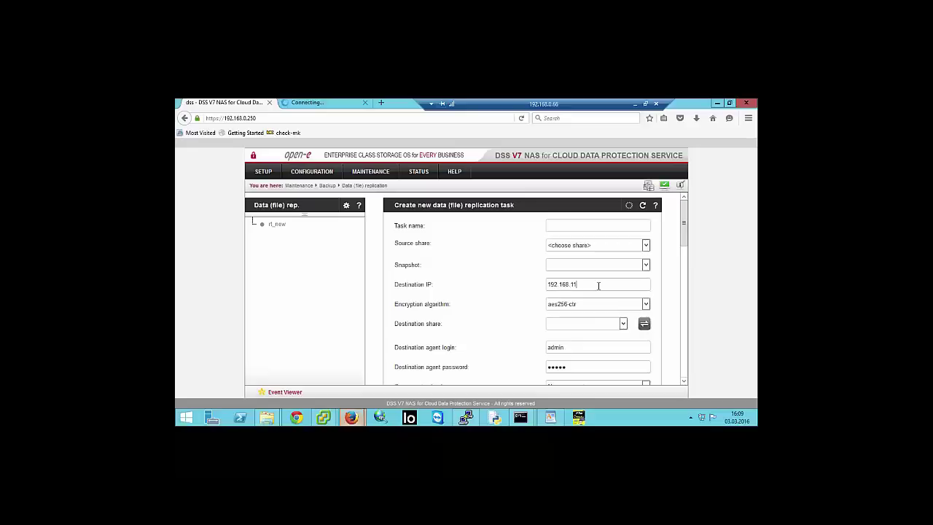
{"action": "type", "text": "1.111"}
{"action": "type", "text": ".40001"}
{"action": "key", "text": "BackSpace"}
{"action": "key", "text": "BackSpace"}
{"action": "key", "text": "BackSpace"}
{"action": "key", "text": "BackSpace"}
{"action": "key", "text": "BackSpace"}
{"action": "key", "text": "BackSpace"}
{"action": "key", "text": "BackSpace"}
{"action": "key", "text": "BackSpace"}
{"action": "key", "text": "BackSpace"}
{"action": "key", "text": "BackSpace"}
{"action": "key", "text": "BackSpace"}
{"action": "key", "text": "BackSpace"}
{"action": "key", "text": "BackSpace"}
{"action": "key", "text": "BackSpace"}
{"action": "key", "text": "BackSpace"}
{"action": "key", "text": "BackSpace"}
{"action": "key", "text": "BackSpace"}
{"action": "key", "text": "BackSpace"}
{"action": "key", "text": "BackSpace"}
{"action": "key", "text": "BackSpace"}
{"action": "scroll", "coordinate": [552, 333], "scroll_direction": "down", "scroll_amount": 1}
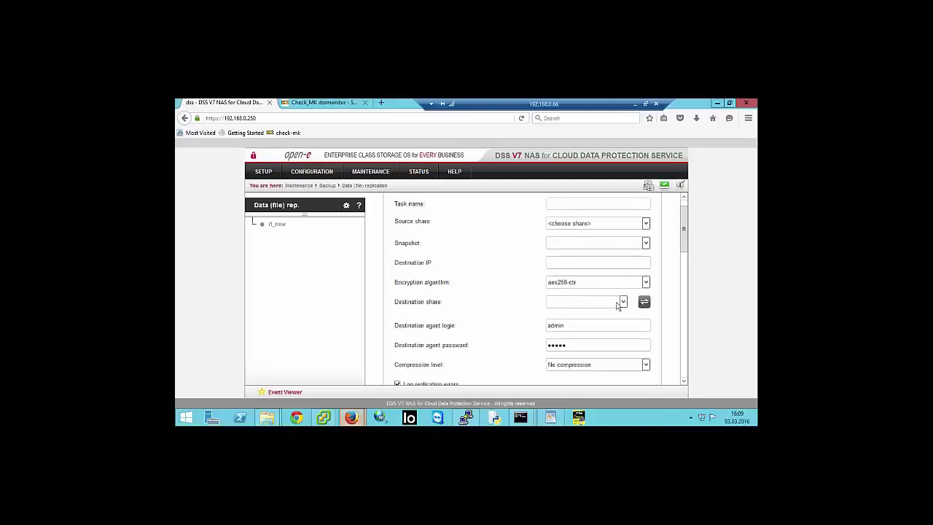
{"action": "scroll", "coordinate": [470, 338], "scroll_direction": "down", "scroll_amount": 1}
{"action": "scroll", "coordinate": [471, 339], "scroll_direction": "down", "scroll_amount": 3}
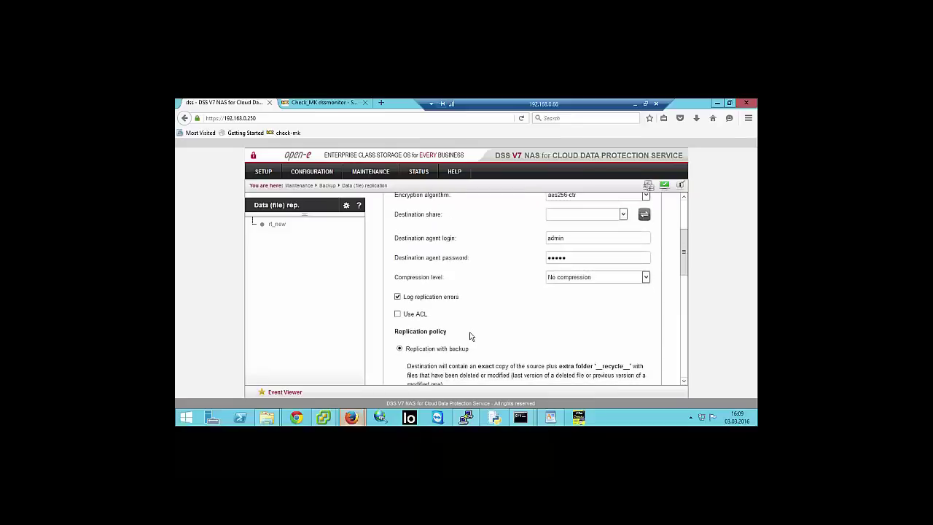
{"action": "left_click", "coordinate": [605, 277]}
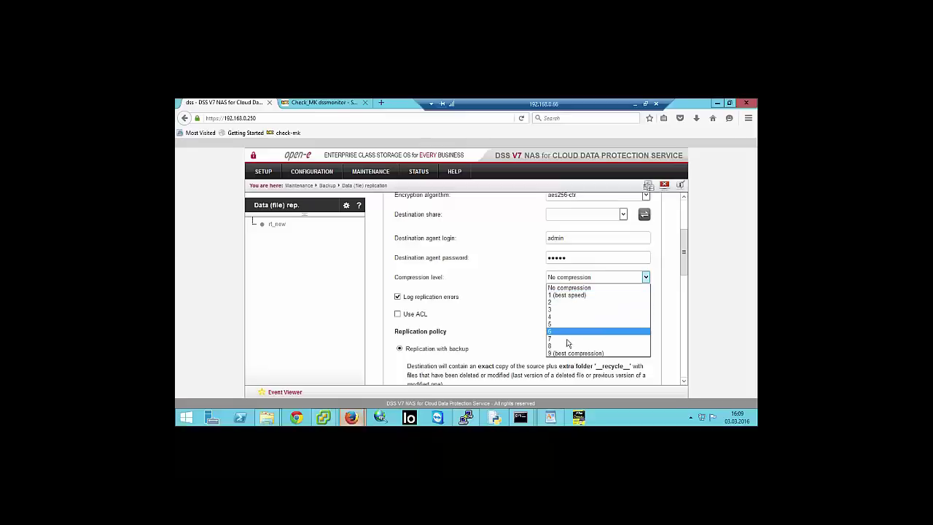
{"action": "left_click", "coordinate": [535, 281]}
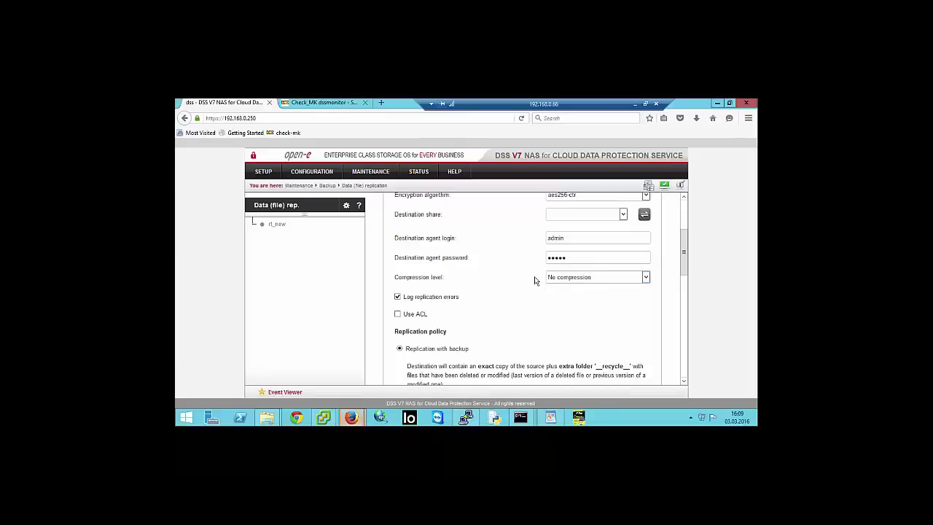
{"action": "left_click", "coordinate": [645, 277]}
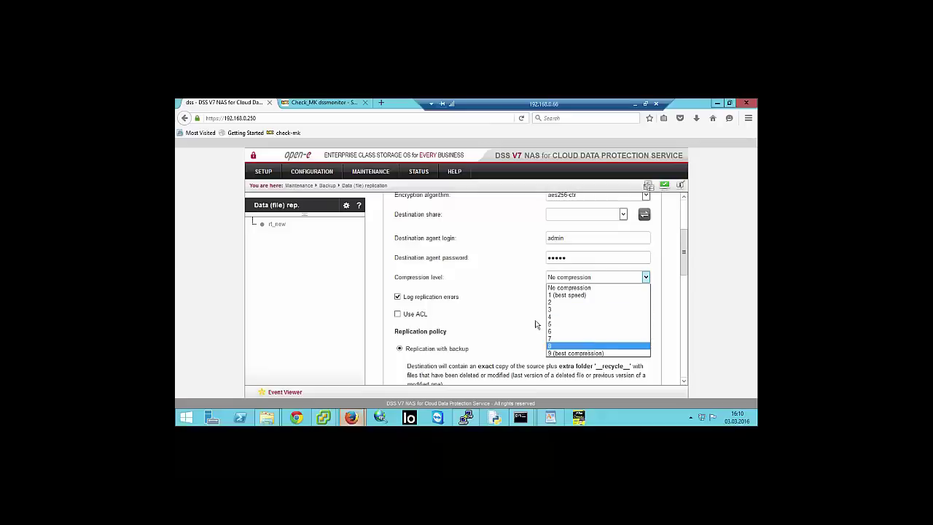
{"action": "left_click", "coordinate": [523, 286]}
{"action": "scroll", "coordinate": [522, 286], "scroll_direction": "down", "scroll_amount": 1}
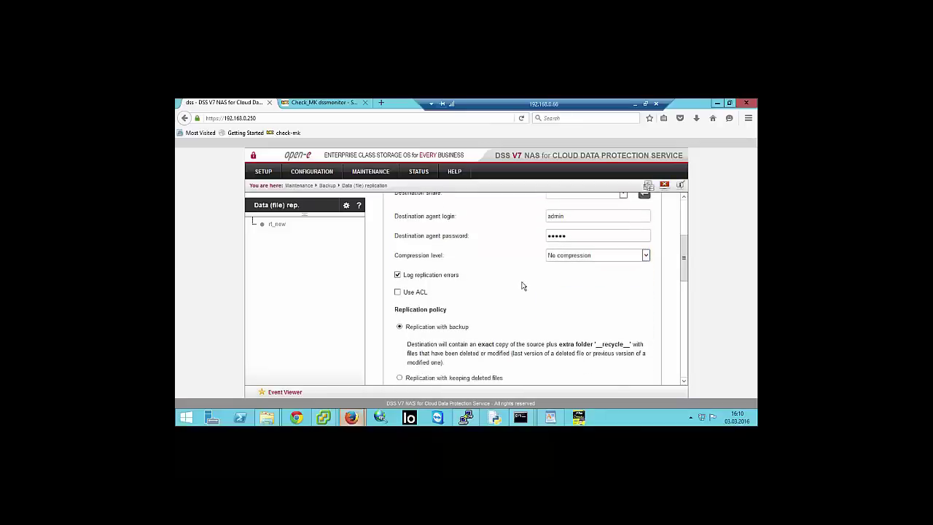
{"action": "scroll", "coordinate": [522, 286], "scroll_direction": "down", "scroll_amount": 2}
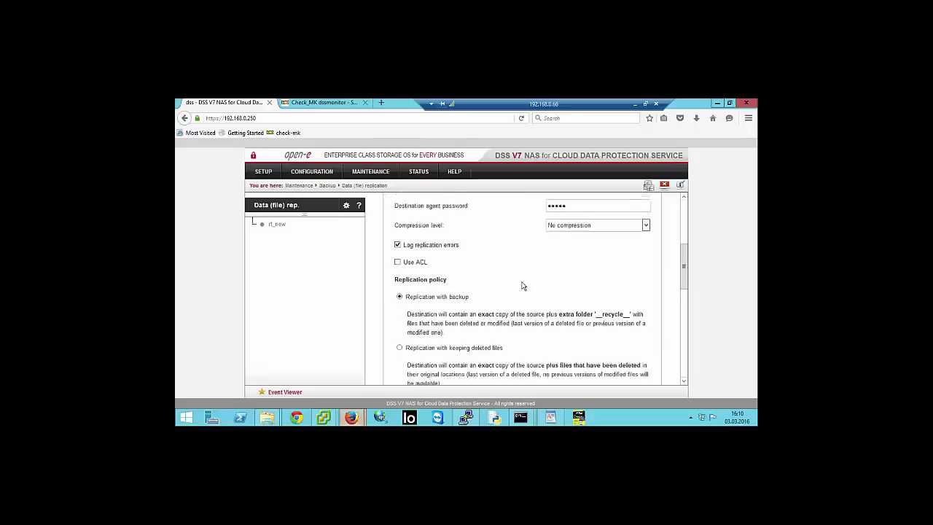
{"action": "scroll", "coordinate": [452, 283], "scroll_direction": "down", "scroll_amount": 1}
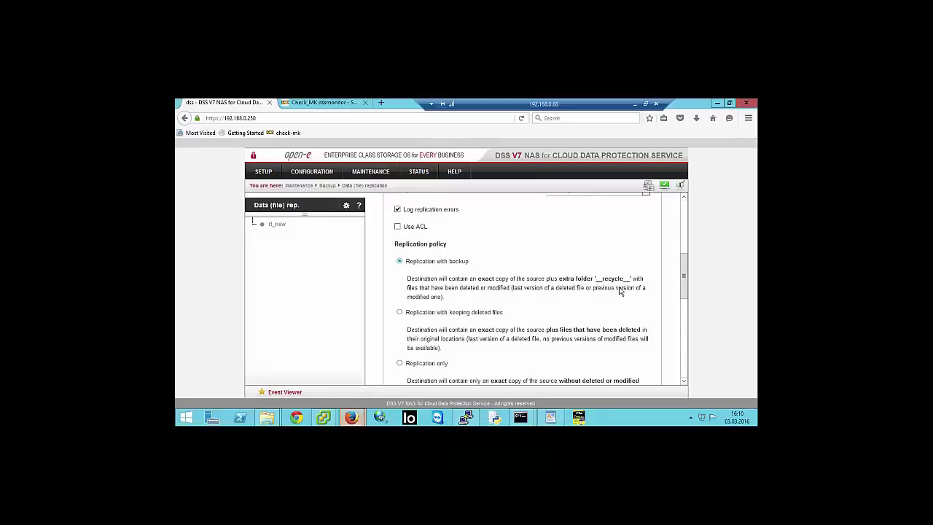
{"action": "scroll", "coordinate": [621, 292], "scroll_direction": "down", "scroll_amount": 1}
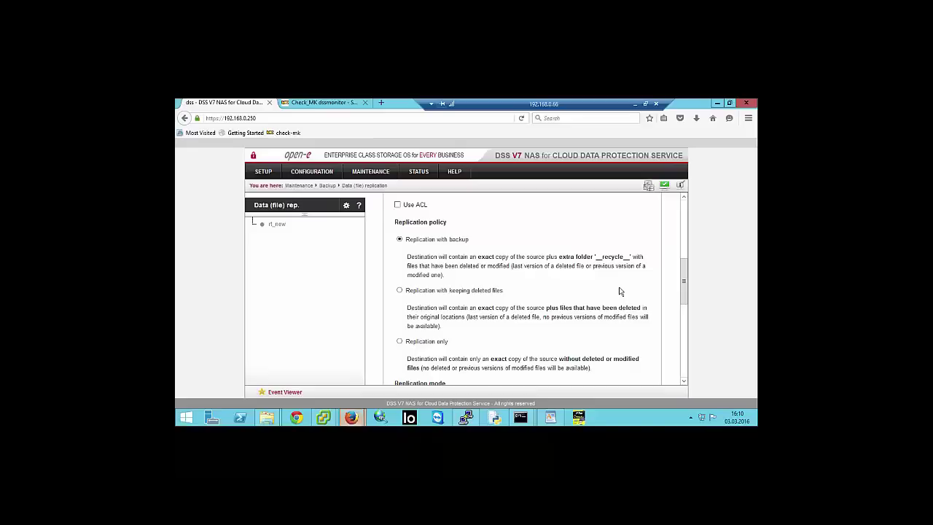
{"action": "scroll", "coordinate": [620, 291], "scroll_direction": "down", "scroll_amount": 1}
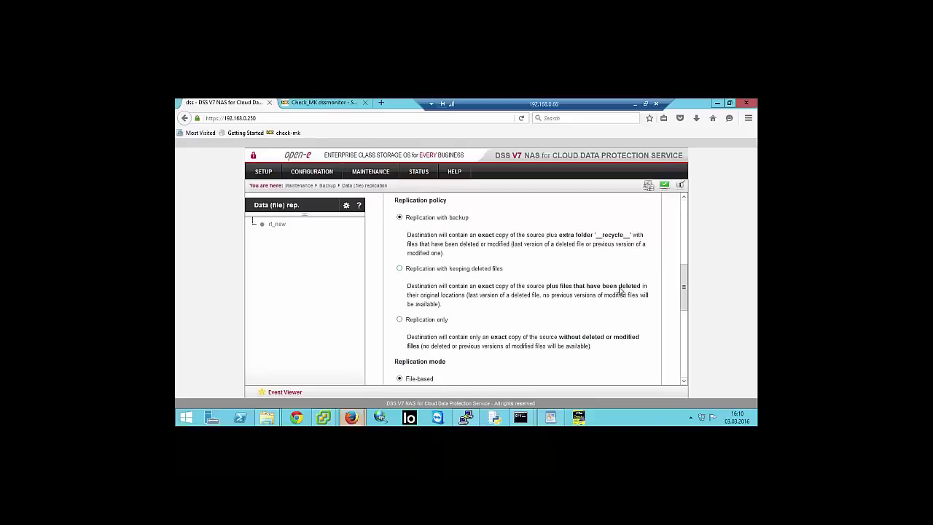
{"action": "scroll", "coordinate": [620, 291], "scroll_direction": "down", "scroll_amount": 3}
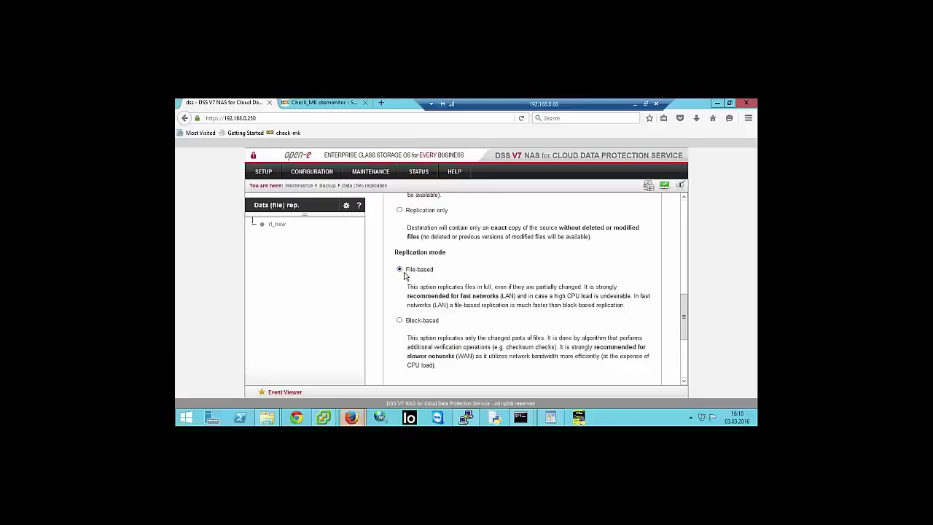
- Toggle the replication mode between Block-based and File-based, leaving it on File-based
{"action": "left_click", "coordinate": [399, 321]}
{"action": "left_click", "coordinate": [400, 269]}
{"action": "left_click", "coordinate": [400, 321]}
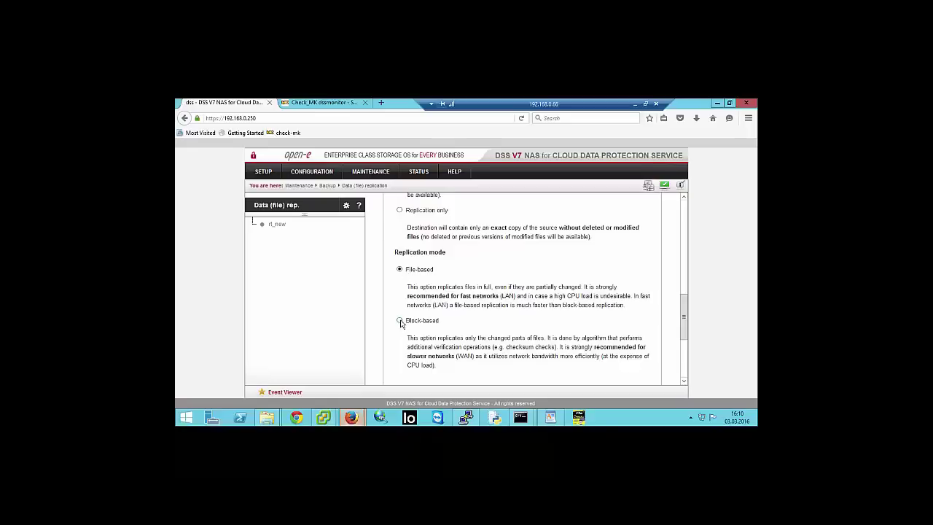
{"action": "left_click", "coordinate": [400, 270]}
{"action": "left_click", "coordinate": [400, 322]}
{"action": "left_click", "coordinate": [399, 270]}
- Bring up the task_rt_new status graphs for dss250 in Check_MK
{"action": "scroll", "coordinate": [437, 284], "scroll_direction": "up", "scroll_amount": 3}
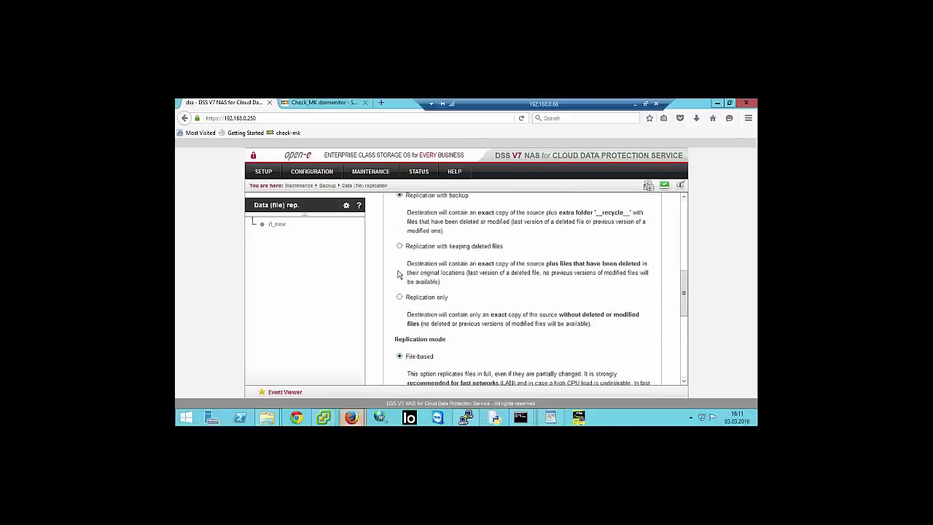
{"action": "scroll", "coordinate": [466, 276], "scroll_direction": "down", "scroll_amount": 4}
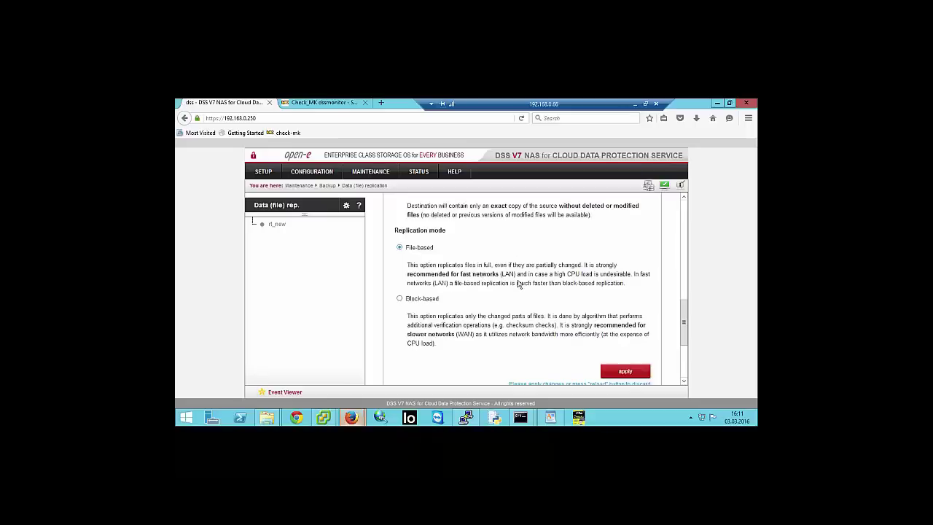
{"action": "scroll", "coordinate": [493, 274], "scroll_direction": "up", "scroll_amount": 2}
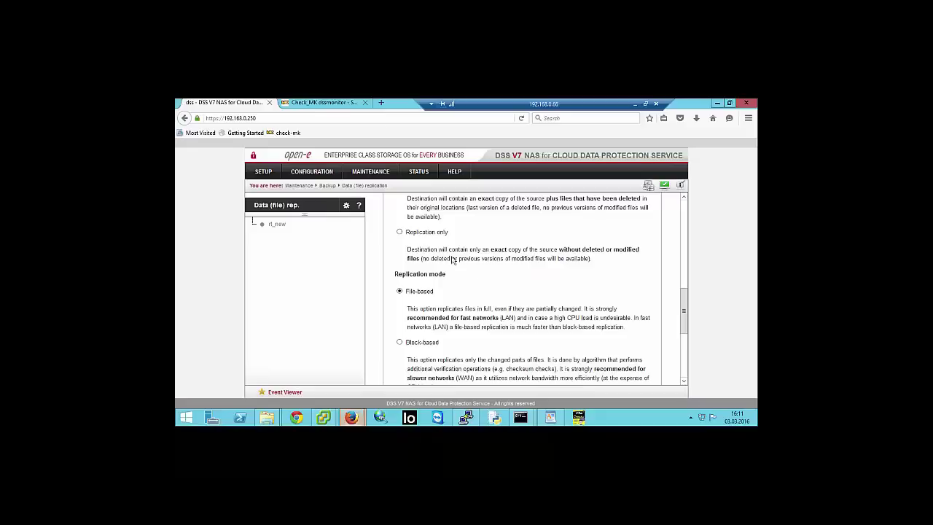
{"action": "left_click", "coordinate": [320, 104]}
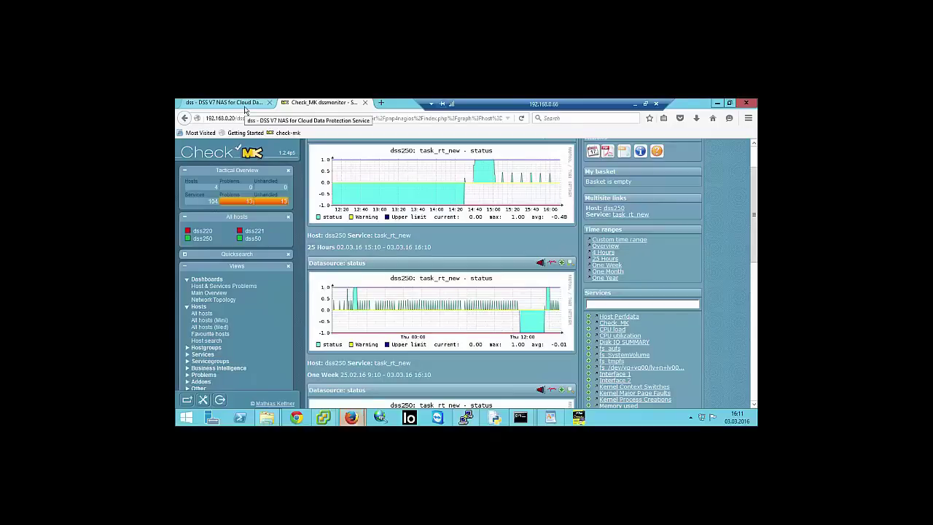
- Back in DSS V7, open SETUP > Administrator settings
{"action": "left_click", "coordinate": [245, 105]}
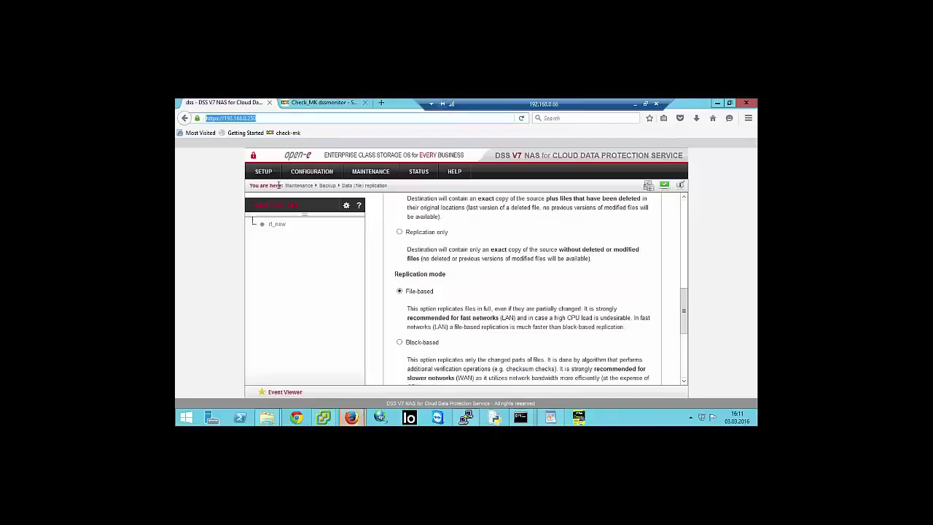
{"action": "left_click", "coordinate": [264, 173]}
{"action": "left_click", "coordinate": [265, 188]}
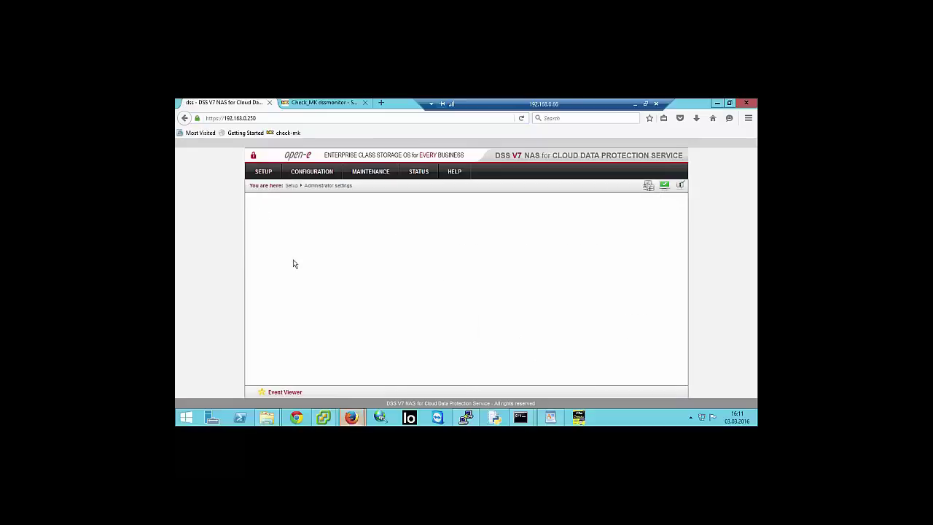
{"action": "scroll", "coordinate": [294, 264], "scroll_direction": "down", "scroll_amount": 2}
{"action": "scroll", "coordinate": [294, 264], "scroll_direction": "down", "scroll_amount": 6}
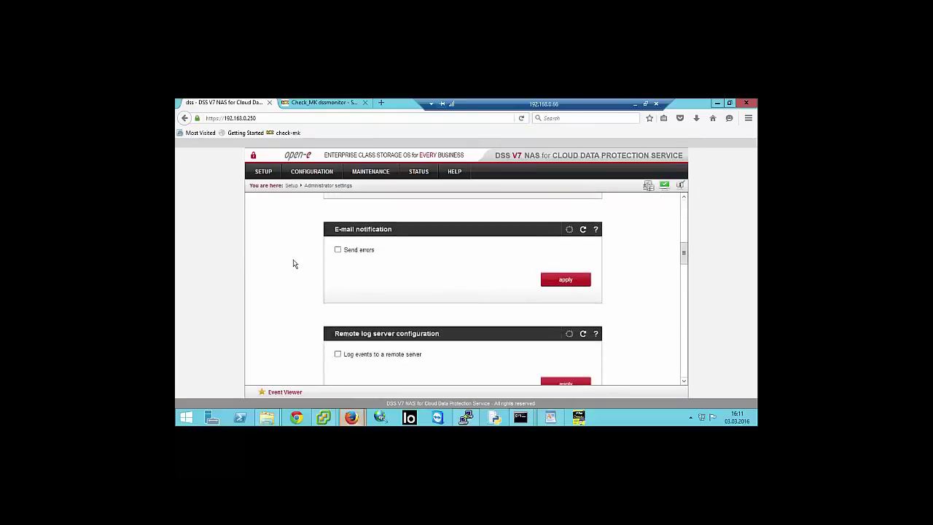
- Enable e-mail error notifications with policy 'Send errors, warnings and information'
{"action": "left_click", "coordinate": [339, 242]}
{"action": "scroll", "coordinate": [331, 248], "scroll_direction": "down", "scroll_amount": 1}
{"action": "scroll", "coordinate": [331, 248], "scroll_direction": "down", "scroll_amount": 5}
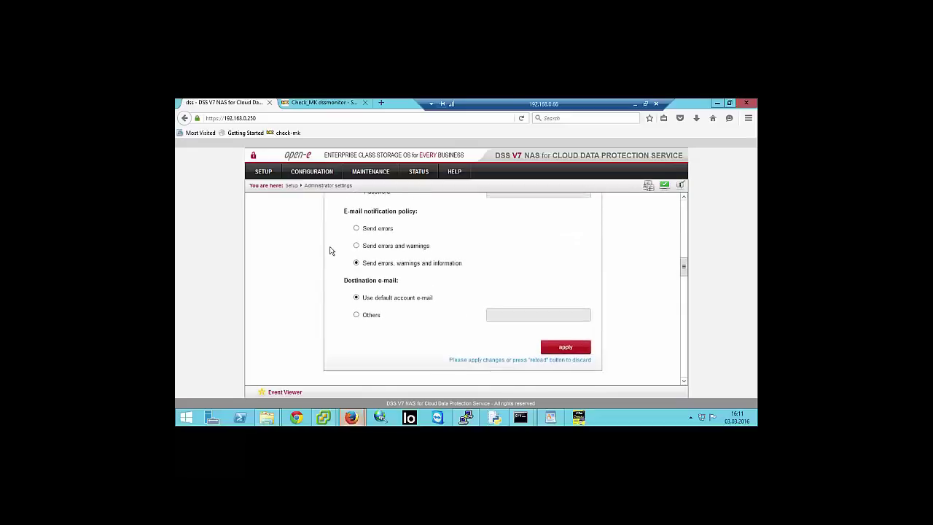
{"action": "scroll", "coordinate": [329, 252], "scroll_direction": "up", "scroll_amount": 1}
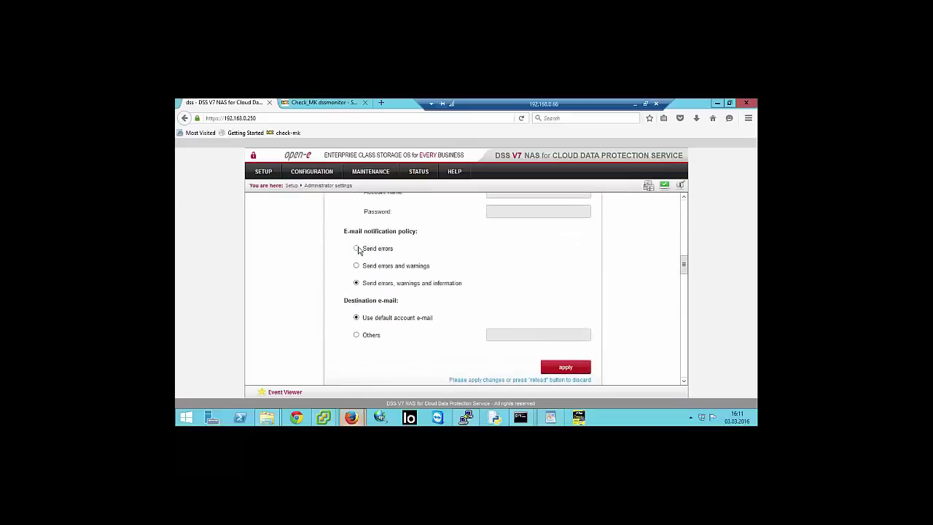
{"action": "left_click", "coordinate": [357, 267]}
{"action": "left_click", "coordinate": [358, 284]}
- Review Event Viewer's errors, warnings and information, then set notifications to Send errors only
{"action": "left_click", "coordinate": [284, 392]}
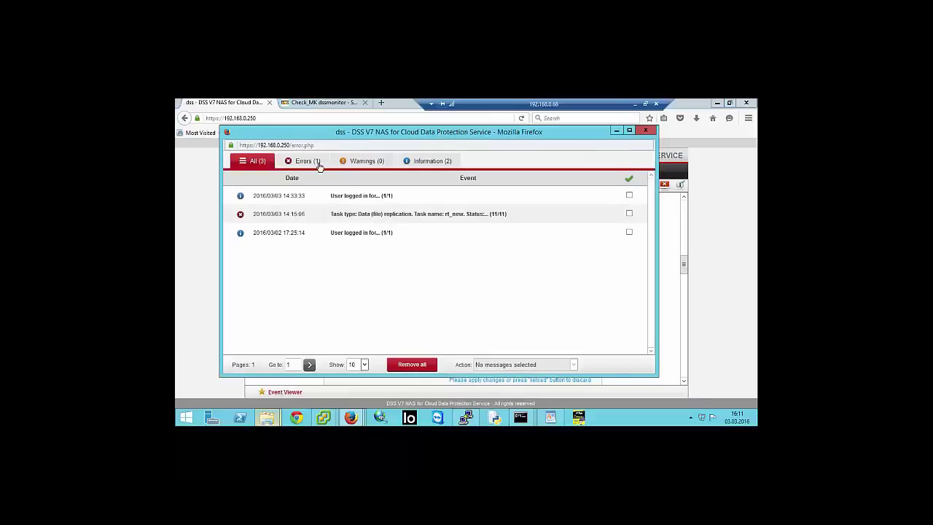
{"action": "left_click", "coordinate": [310, 162]}
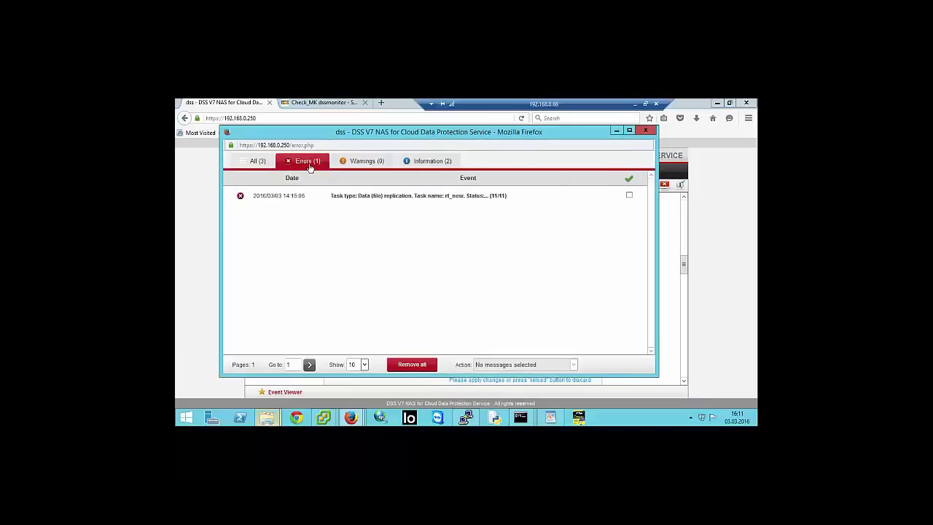
{"action": "left_click", "coordinate": [359, 161]}
{"action": "left_click", "coordinate": [424, 161]}
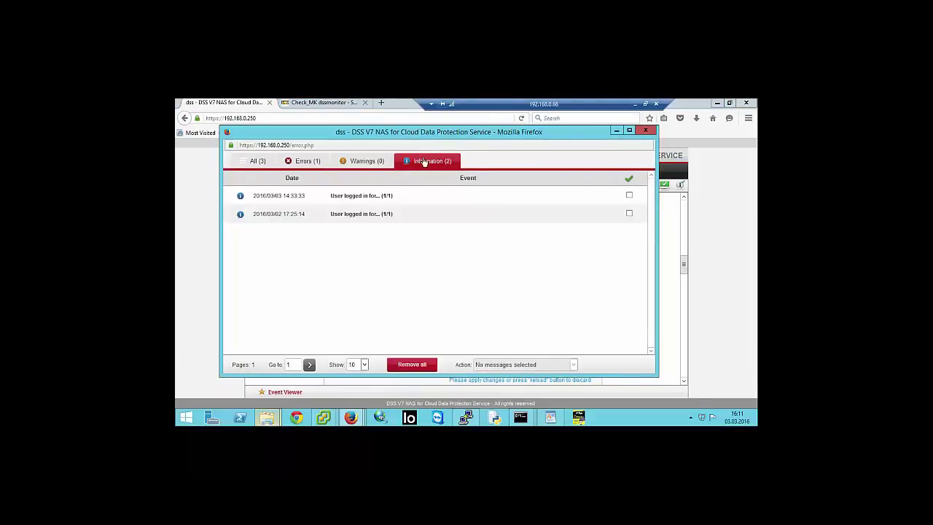
{"action": "left_click", "coordinate": [365, 167]}
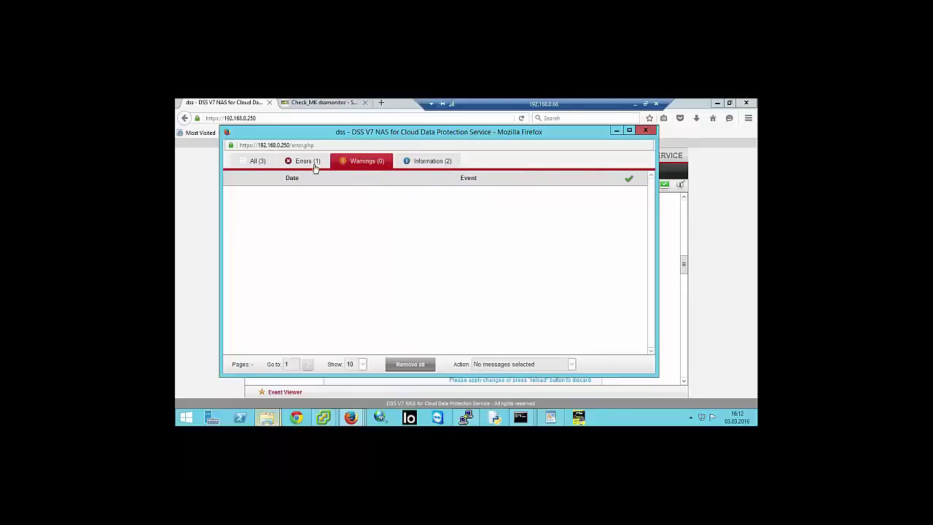
{"action": "left_click", "coordinate": [315, 167]}
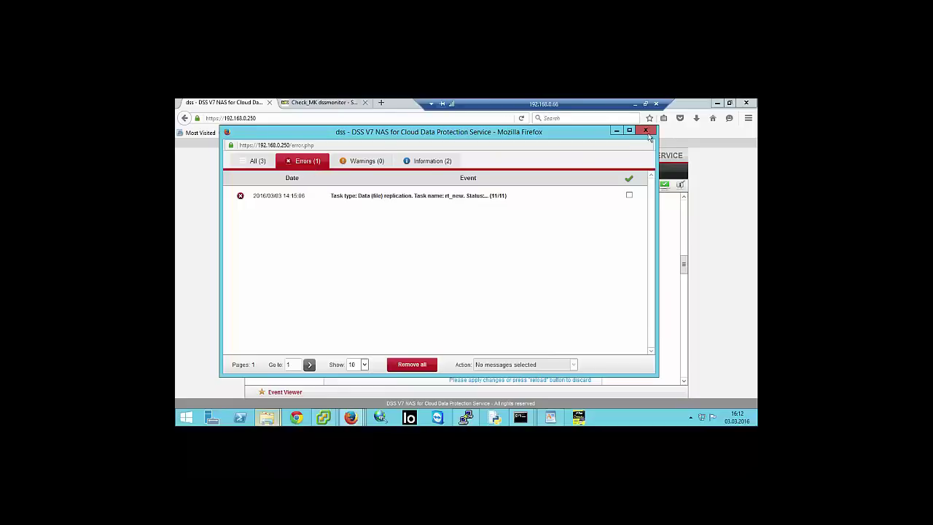
{"action": "left_click", "coordinate": [646, 130]}
{"action": "left_click", "coordinate": [356, 249]}
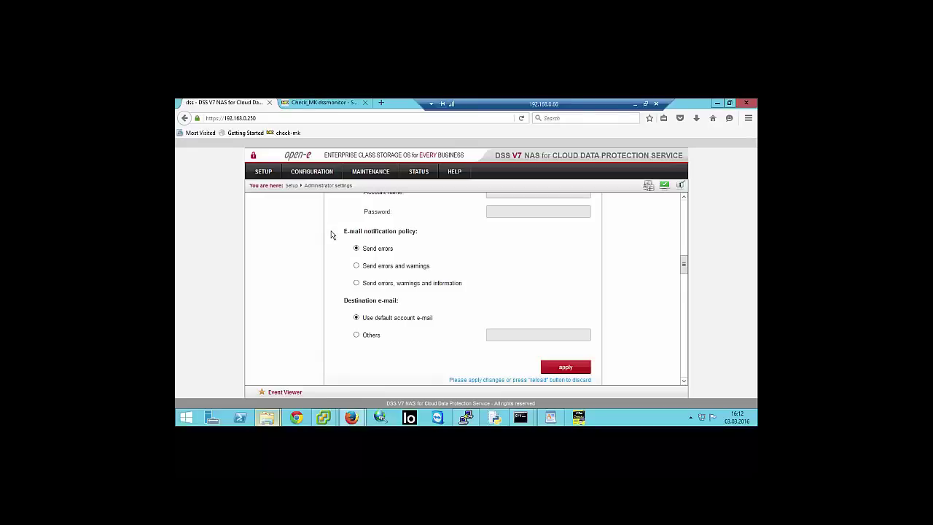
- Minimize the remote desktop and switch to the other remote session showing the Failover Manager
{"action": "left_click", "coordinate": [637, 106]}
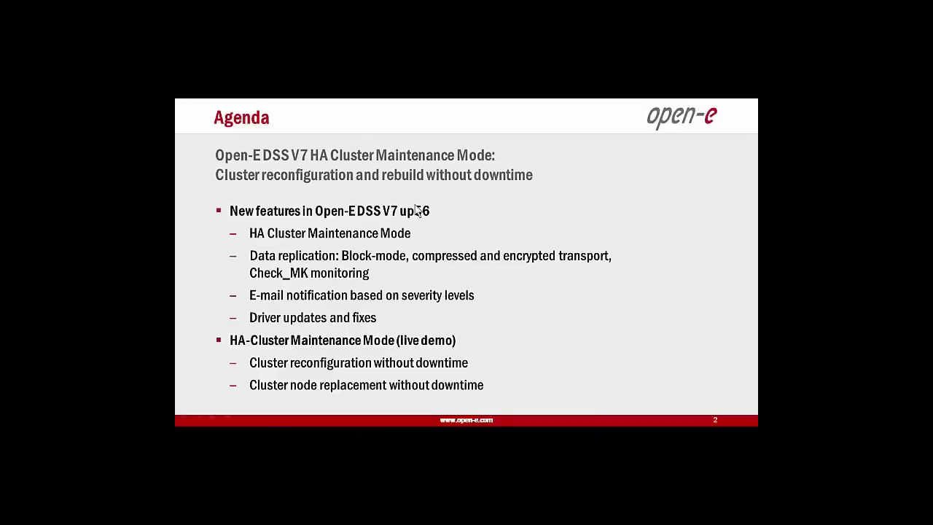
{"action": "key", "text": "alt+Tab"}
{"action": "key", "text": "alt+Tab"}
{"action": "key", "text": "alt+Tab"}
{"action": "key", "text": "alt+Tab"}
{"action": "key", "text": "alt+Tab"}
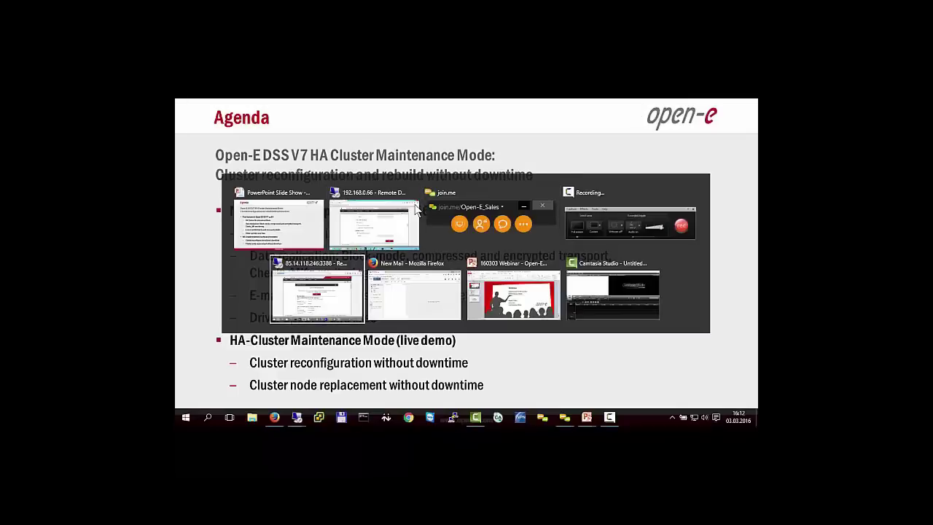
{"action": "key", "text": "alt+Tab"}
{"action": "key", "text": "alt+Tab"}
{"action": "key", "text": "alt+Tab"}
{"action": "key", "text": "alt+Tab"}
{"action": "key", "text": "alt+Tab"}
{"action": "key", "text": "alt+Tab"}
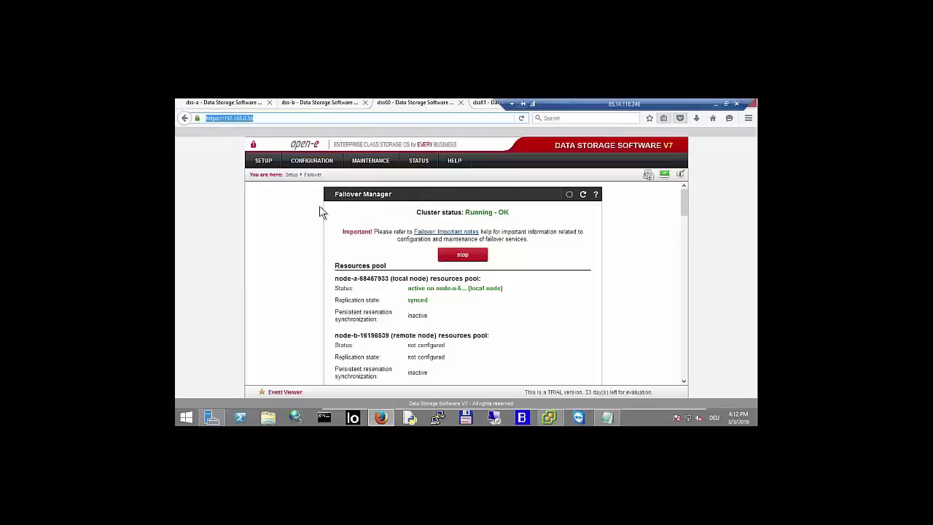
- Open the NAS resources Shares page from the CONFIGURATION menu
{"action": "left_click", "coordinate": [321, 169]}
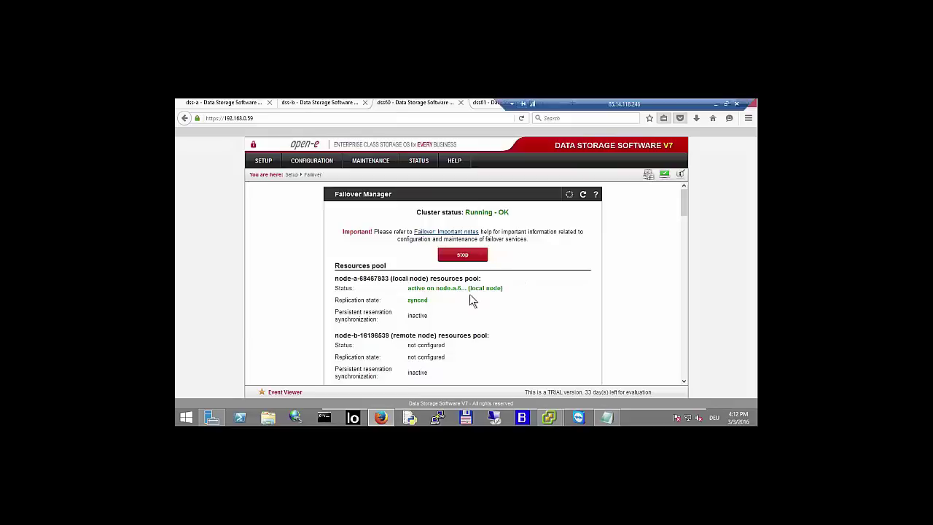
{"action": "mouse_move", "coordinate": [311, 168]}
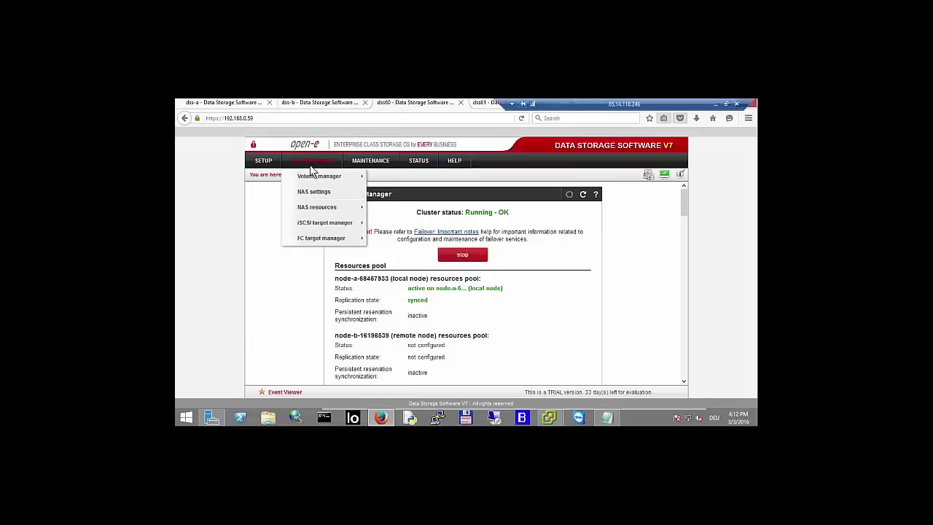
{"action": "mouse_move", "coordinate": [331, 224]}
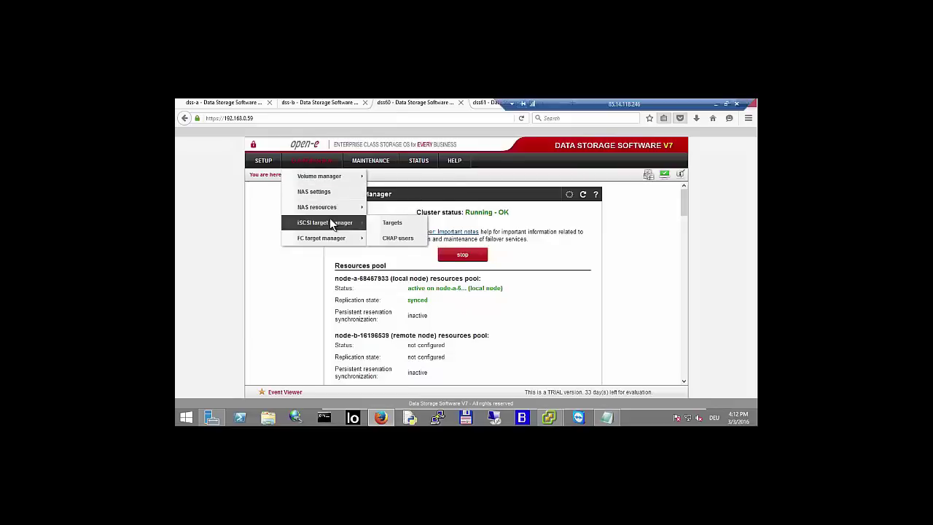
{"action": "left_click", "coordinate": [377, 210]}
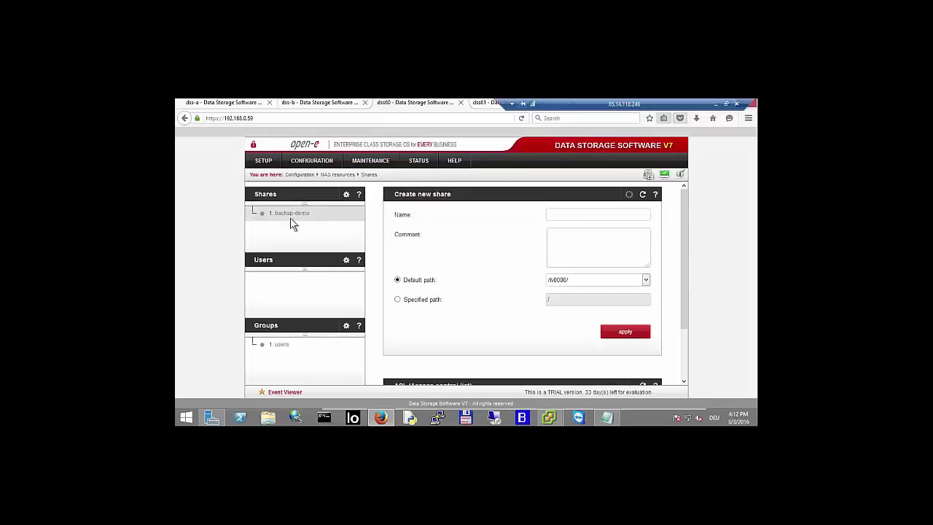
- Choose Specified path and browse into lv0000/backup-demo/recycle
{"action": "left_click", "coordinate": [398, 300]}
{"action": "scroll", "coordinate": [439, 292], "scroll_direction": "down", "scroll_amount": 2}
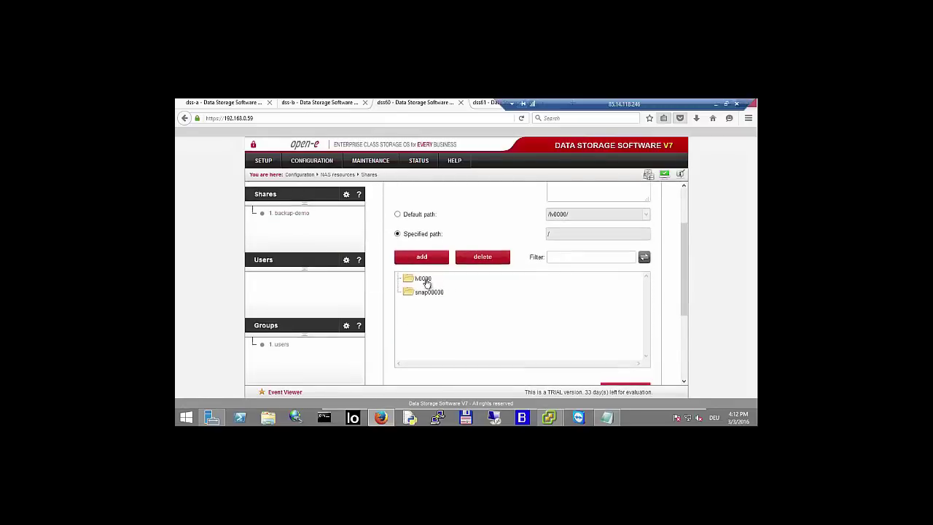
{"action": "left_click", "coordinate": [421, 281]}
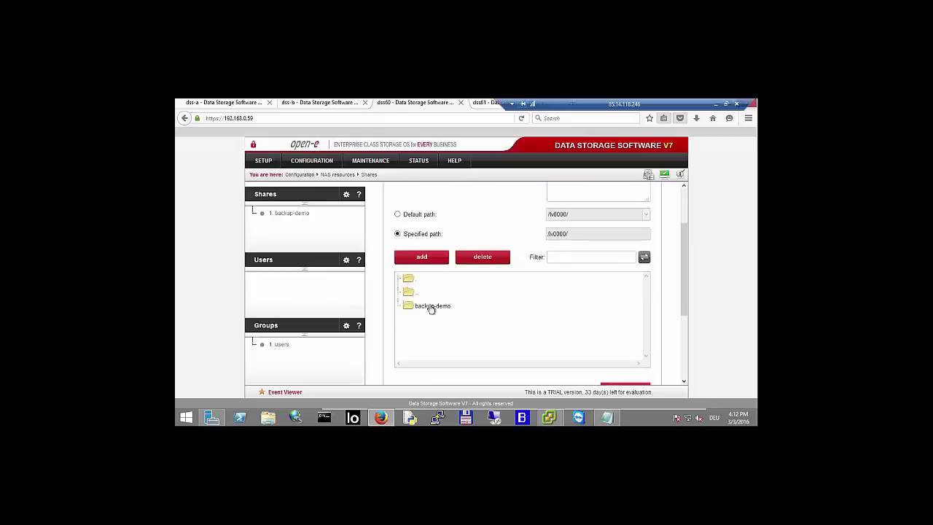
{"action": "left_click", "coordinate": [430, 307]}
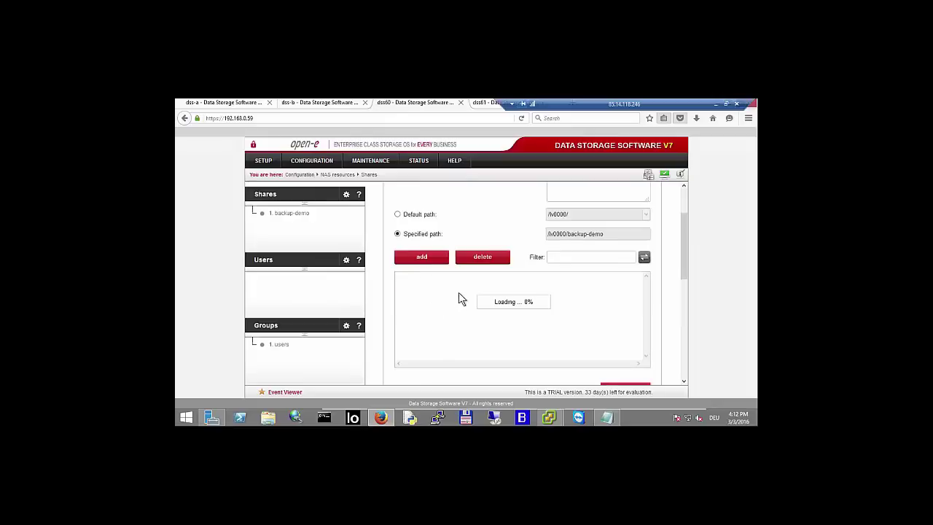
{"action": "scroll", "coordinate": [458, 298], "scroll_direction": "down", "scroll_amount": 2}
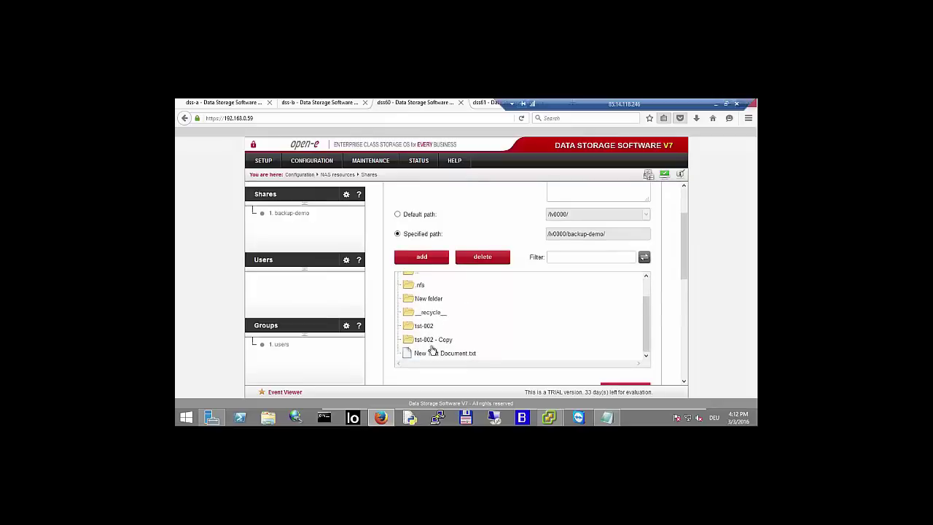
{"action": "left_click", "coordinate": [431, 314]}
{"action": "scroll", "coordinate": [458, 315], "scroll_direction": "down", "scroll_amount": 3}
{"action": "scroll", "coordinate": [458, 341], "scroll_direction": "down", "scroll_amount": 3}
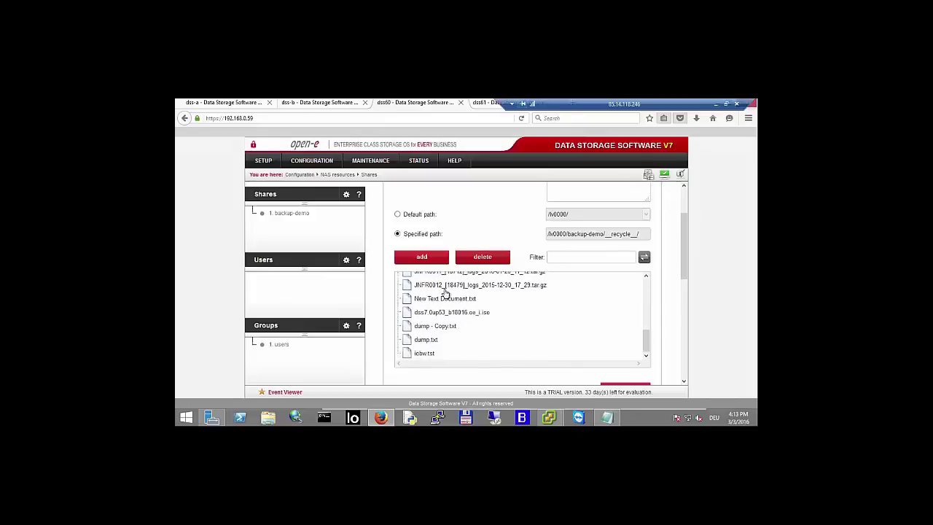
{"action": "scroll", "coordinate": [433, 350], "scroll_direction": "down", "scroll_amount": 2}
{"action": "scroll", "coordinate": [462, 286], "scroll_direction": "up", "scroll_amount": 10}
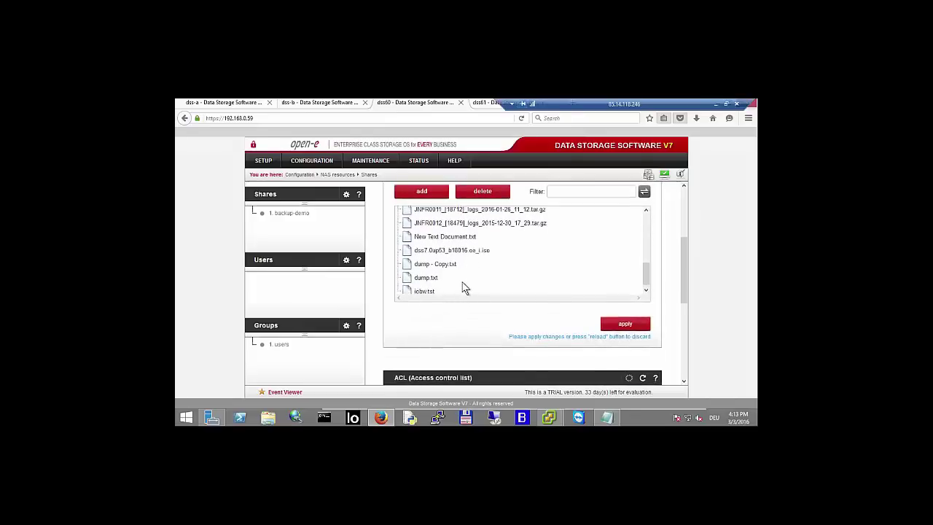
- Go back up to backup-demo, then minimize the remote session to the agenda slide
{"action": "double_click", "coordinate": [410, 227]}
{"action": "scroll", "coordinate": [466, 231], "scroll_direction": "up", "scroll_amount": 1}
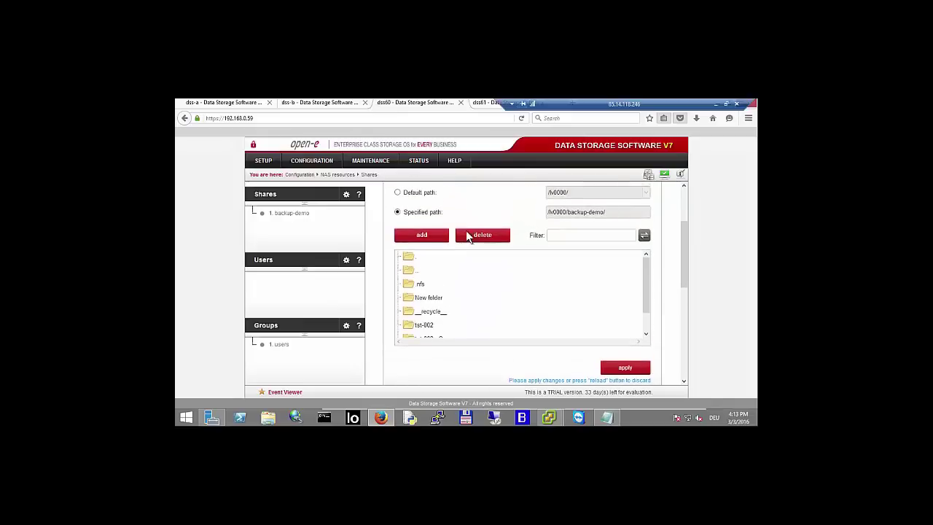
{"action": "scroll", "coordinate": [444, 310], "scroll_direction": "down", "scroll_amount": 2}
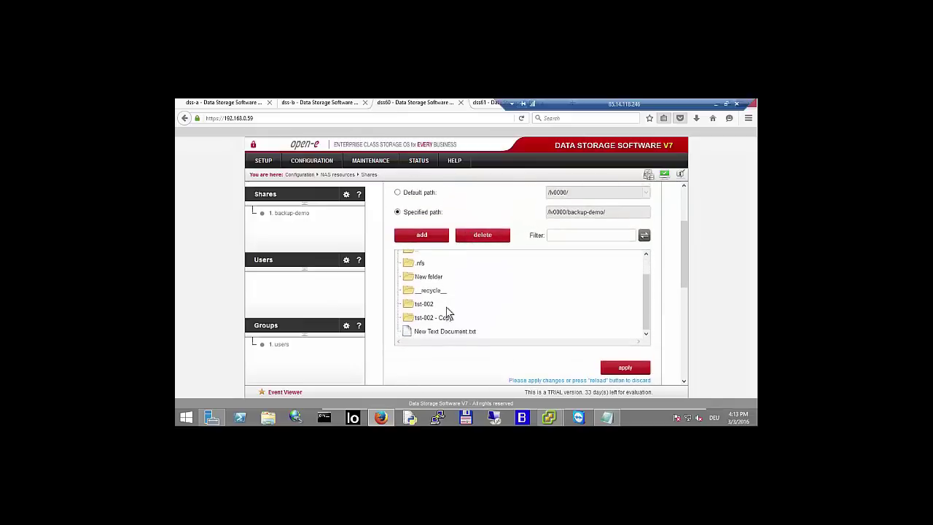
{"action": "scroll", "coordinate": [445, 310], "scroll_direction": "down", "scroll_amount": 2}
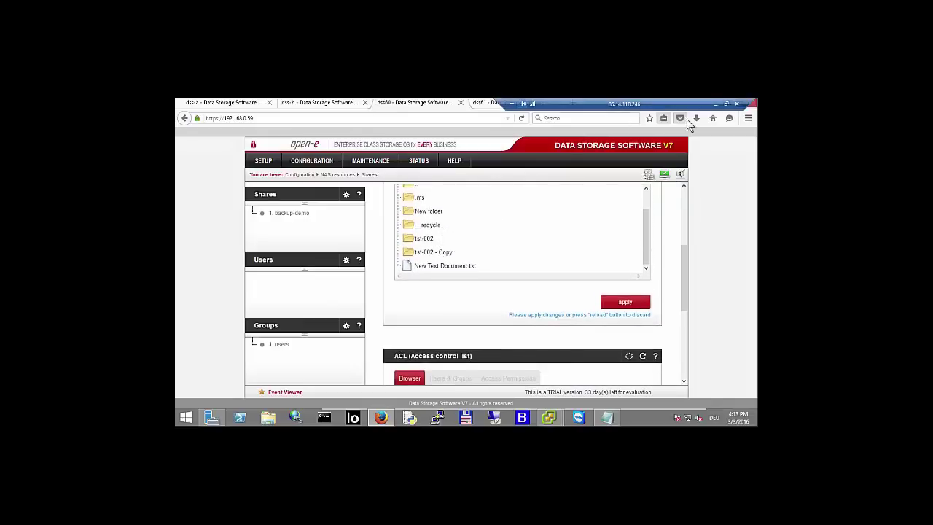
{"action": "left_click", "coordinate": [718, 106]}
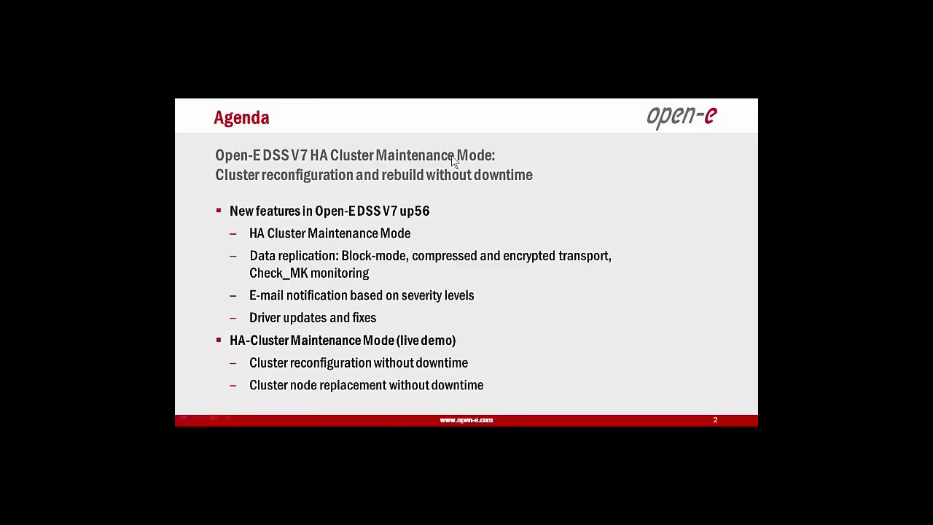
{"action": "key", "text": "alt+Tab"}
{"action": "key", "text": "alt+Tab"}
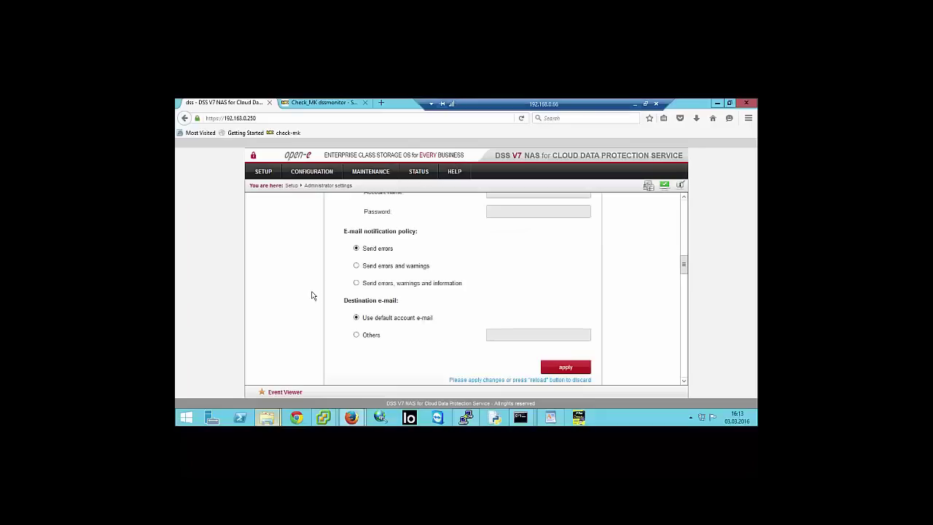
- Copy the tst-002 folder and paste a duplicate into the data folder
{"action": "mouse_move", "coordinate": [266, 420]}
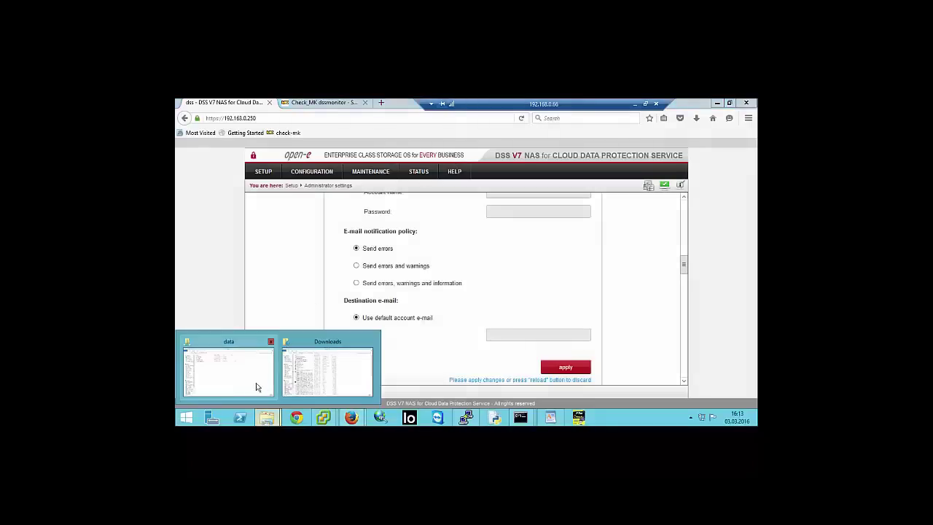
{"action": "left_click", "coordinate": [256, 387]}
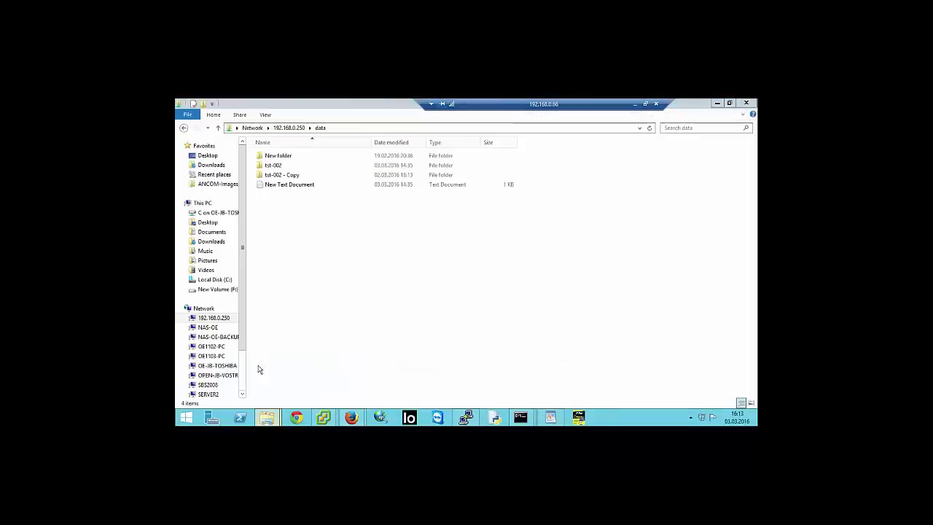
{"action": "left_click", "coordinate": [276, 166]}
{"action": "right_click", "coordinate": [278, 167]}
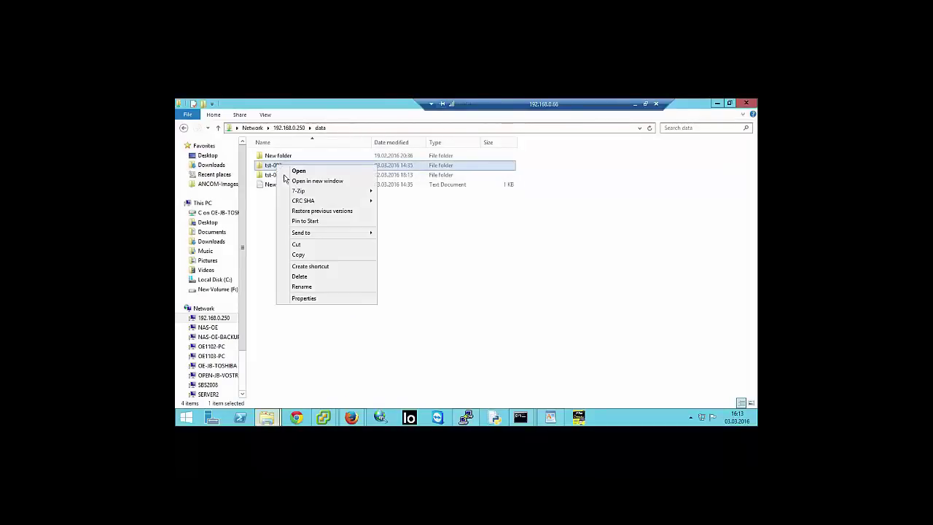
{"action": "left_click", "coordinate": [296, 255]}
{"action": "right_click", "coordinate": [284, 222]}
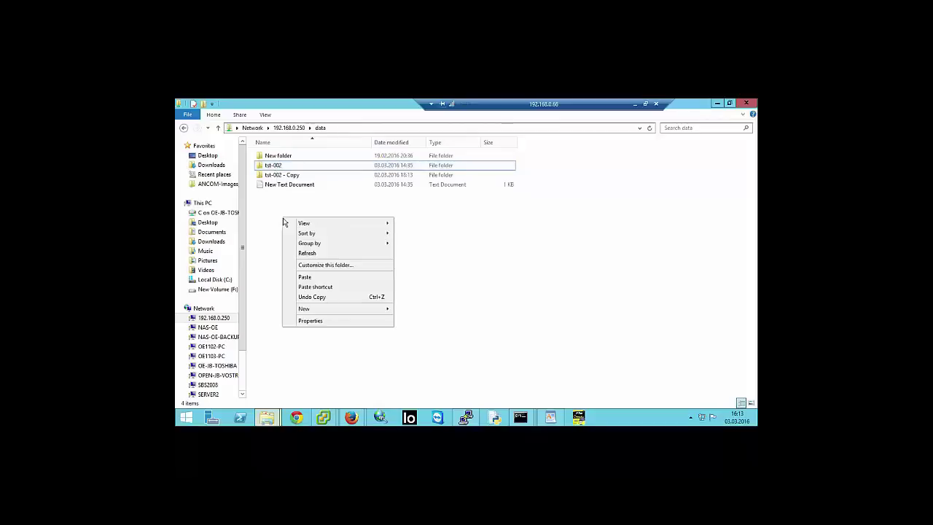
{"action": "left_click", "coordinate": [305, 277]}
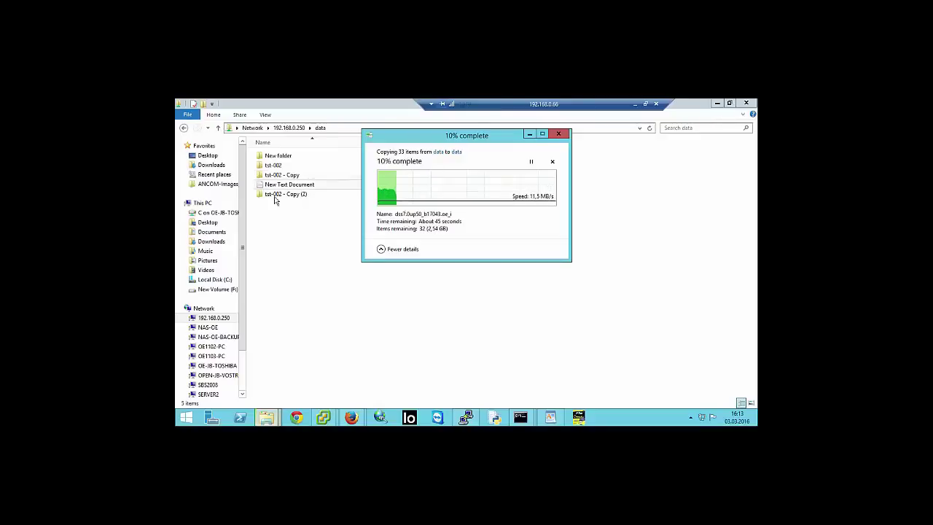
- Permanently delete New folder, cancel deleting tst-002, and return to the DSS console
{"action": "left_click", "coordinate": [285, 158]}
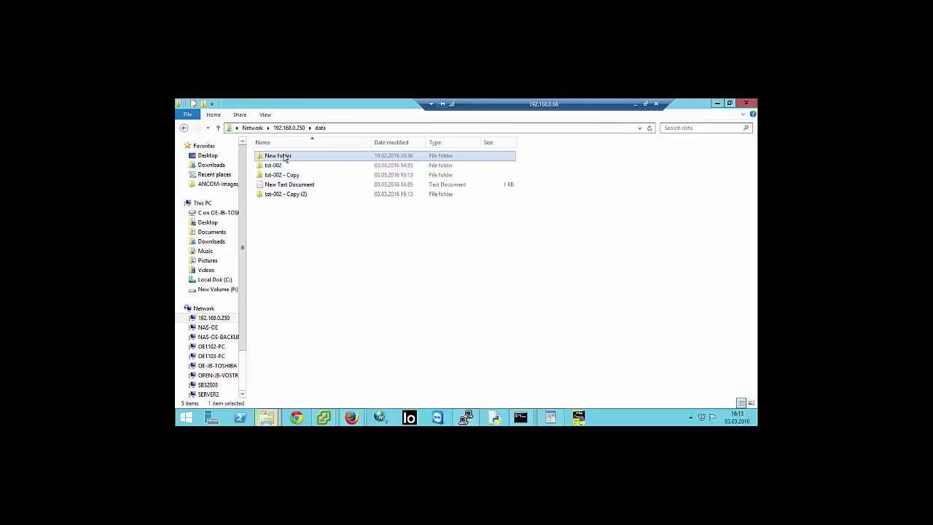
{"action": "key", "text": "Delete"}
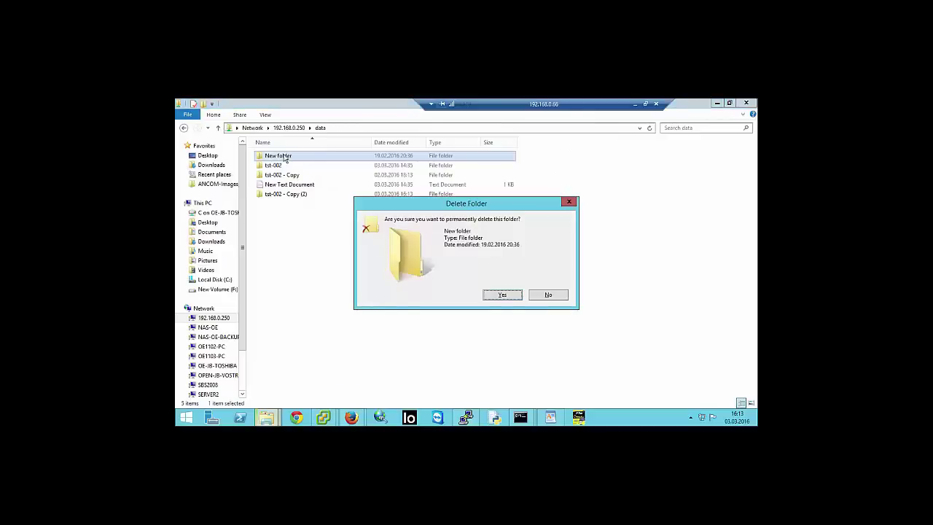
{"action": "key", "text": "Return"}
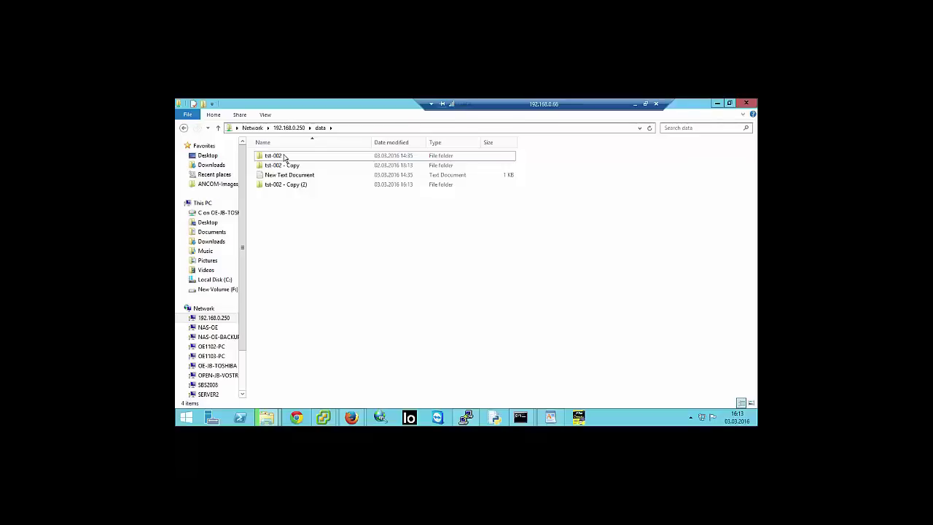
{"action": "left_click", "coordinate": [284, 158]}
{"action": "key", "text": "Delete"}
{"action": "key", "text": "Return"}
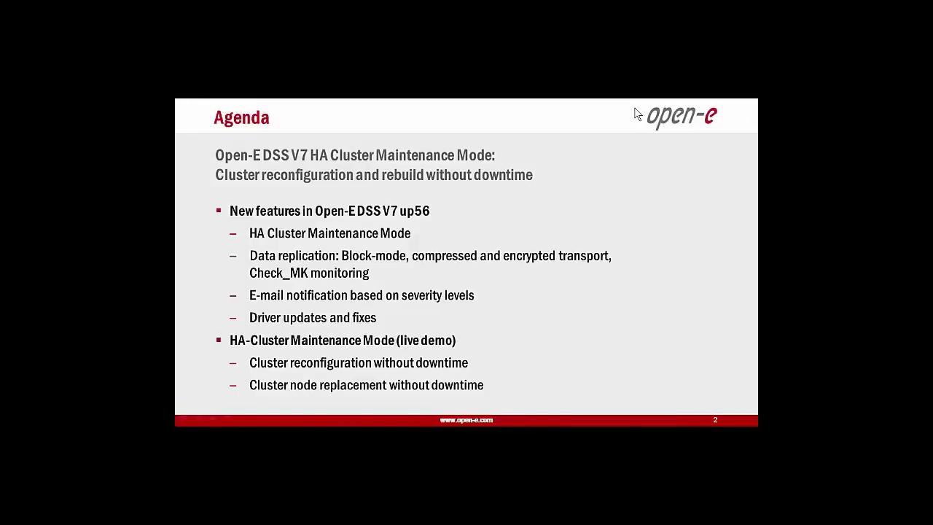
{"action": "key", "text": "alt+Tab"}
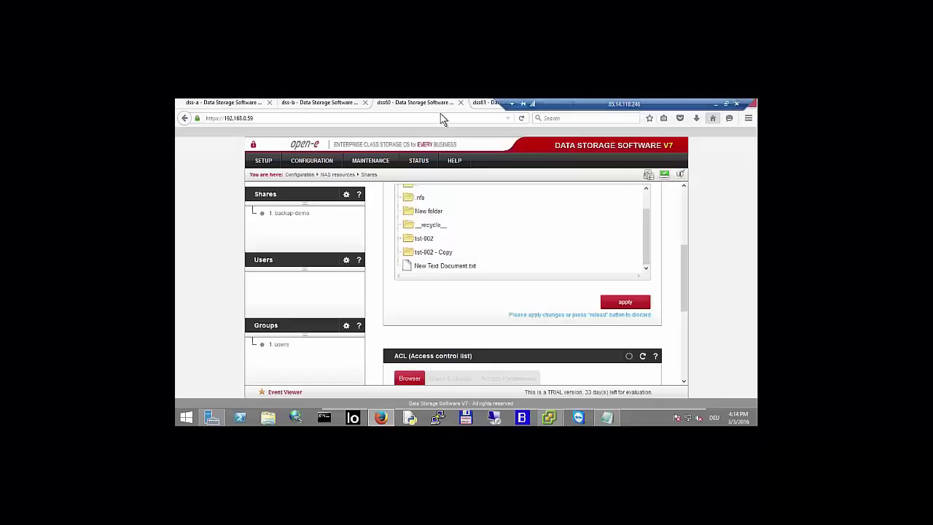
- Close the dss60 and dss61 console tabs, leaving dss-a in view
{"action": "left_click", "coordinate": [460, 102]}
{"action": "left_click", "coordinate": [461, 102]}
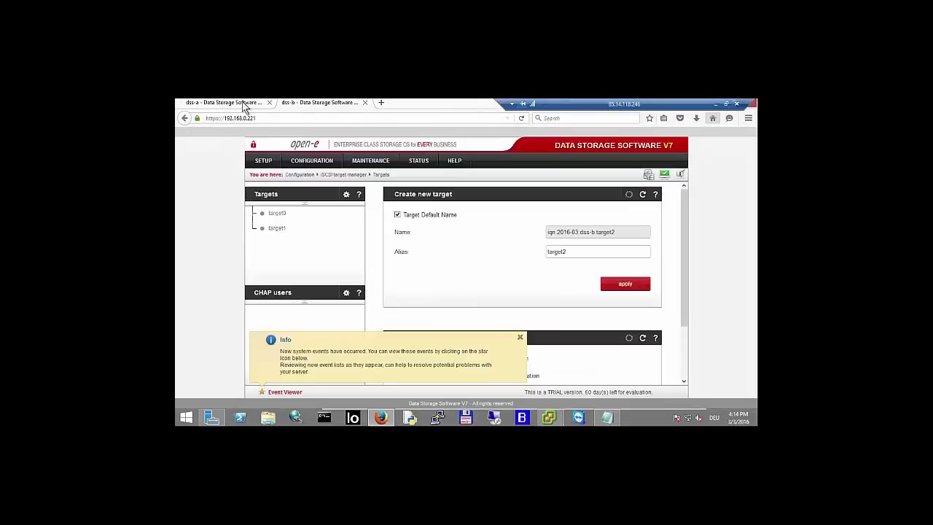
{"action": "left_click", "coordinate": [244, 104]}
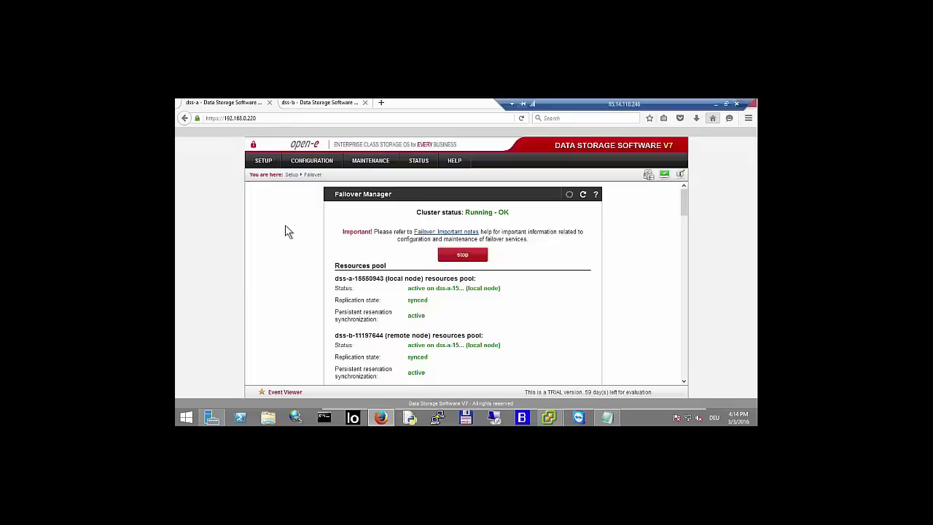
- Open SETUP > Failover on dss-b, then return to dss-a's Failover Manager
{"action": "left_click", "coordinate": [310, 108]}
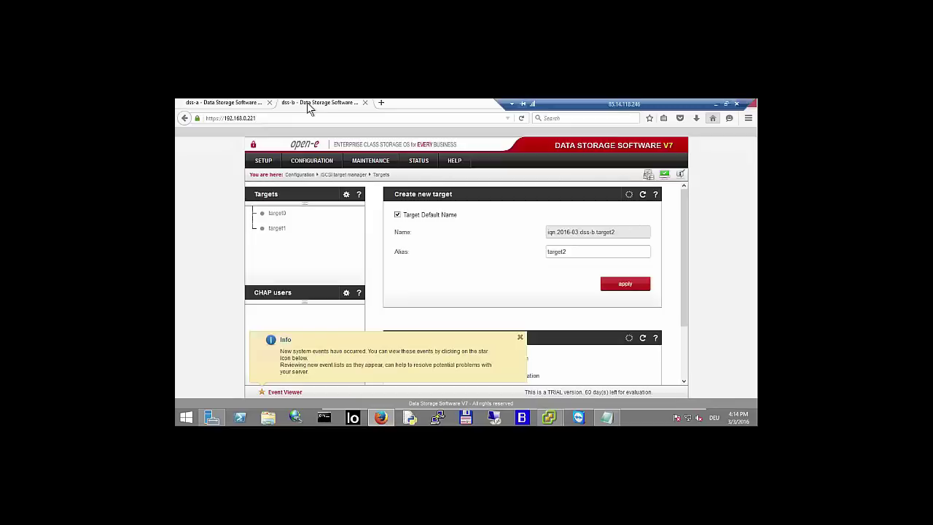
{"action": "mouse_move", "coordinate": [262, 163]}
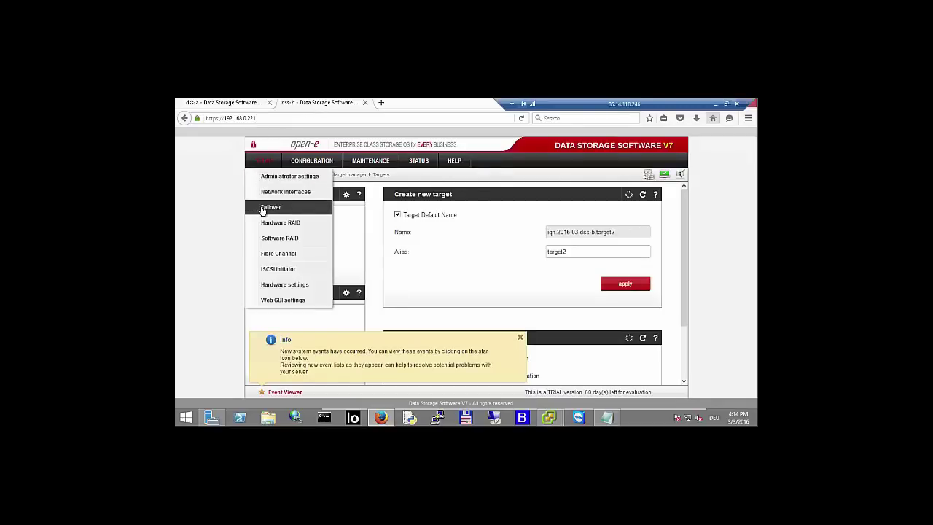
{"action": "left_click", "coordinate": [264, 212]}
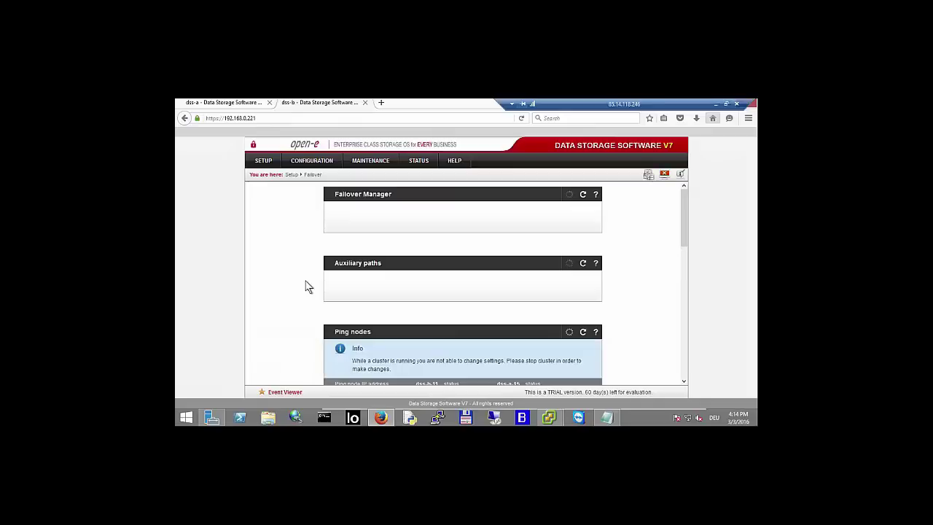
{"action": "left_click", "coordinate": [236, 103]}
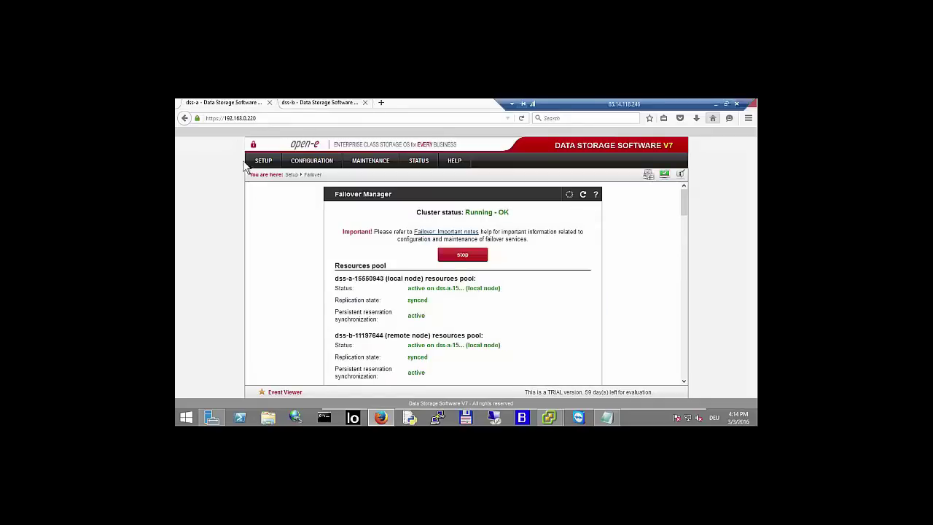
- Move the dss-b resources to the remote node, confirm, and wait until the pool shows active
{"action": "scroll", "coordinate": [270, 232], "scroll_direction": "down", "scroll_amount": 2}
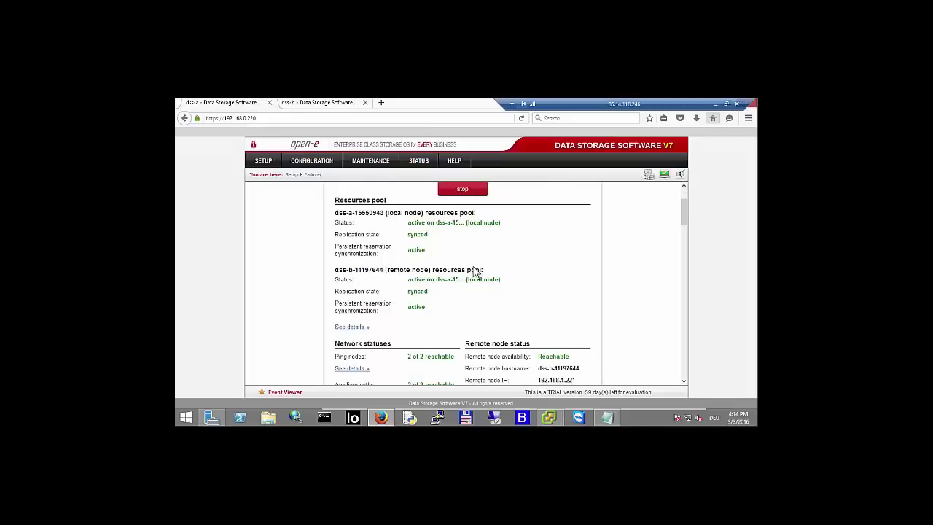
{"action": "scroll", "coordinate": [474, 272], "scroll_direction": "down", "scroll_amount": 10}
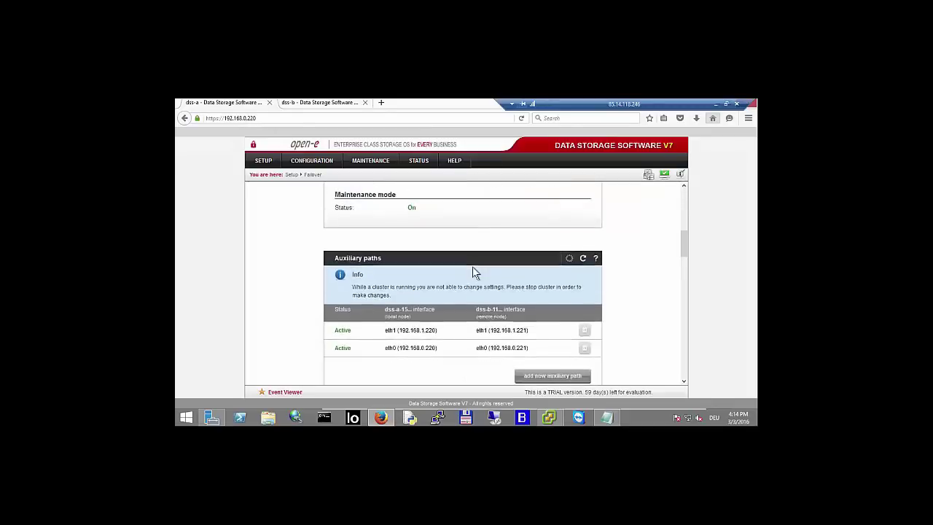
{"action": "scroll", "coordinate": [474, 272], "scroll_direction": "down", "scroll_amount": 10}
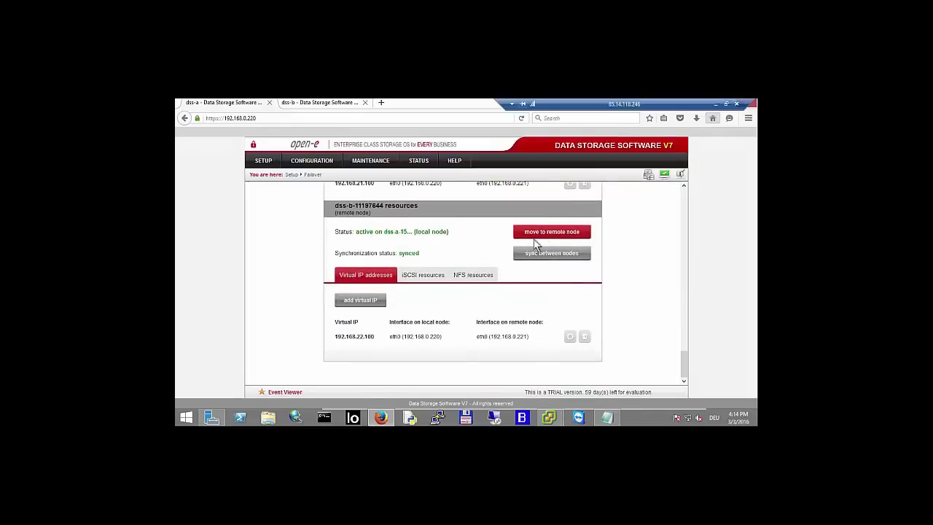
{"action": "left_click", "coordinate": [544, 231]}
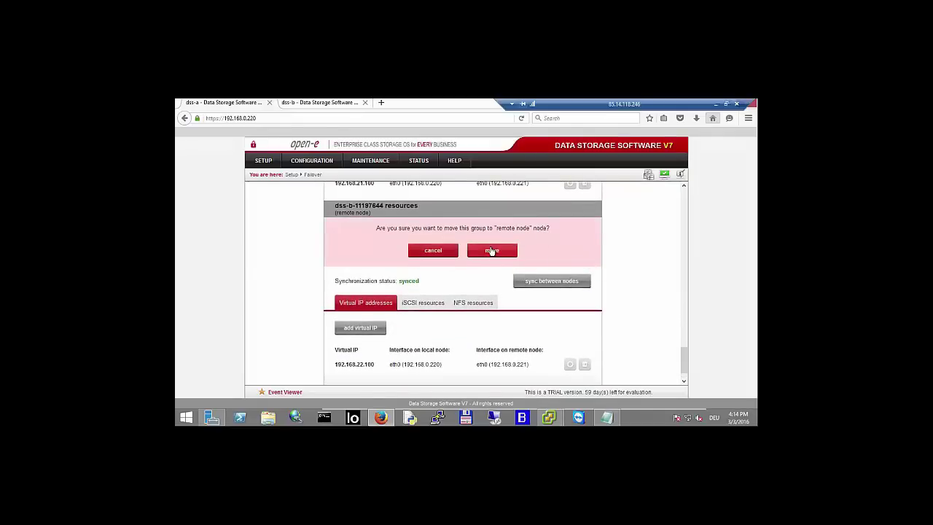
{"action": "left_click", "coordinate": [491, 251]}
{"action": "scroll", "coordinate": [511, 244], "scroll_direction": "up", "scroll_amount": 3}
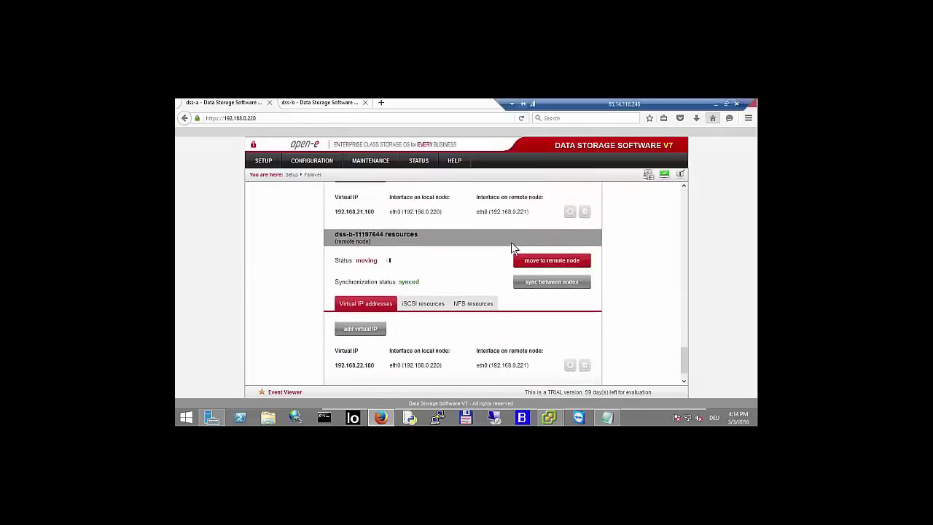
{"action": "scroll", "coordinate": [444, 292], "scroll_direction": "up", "scroll_amount": 1}
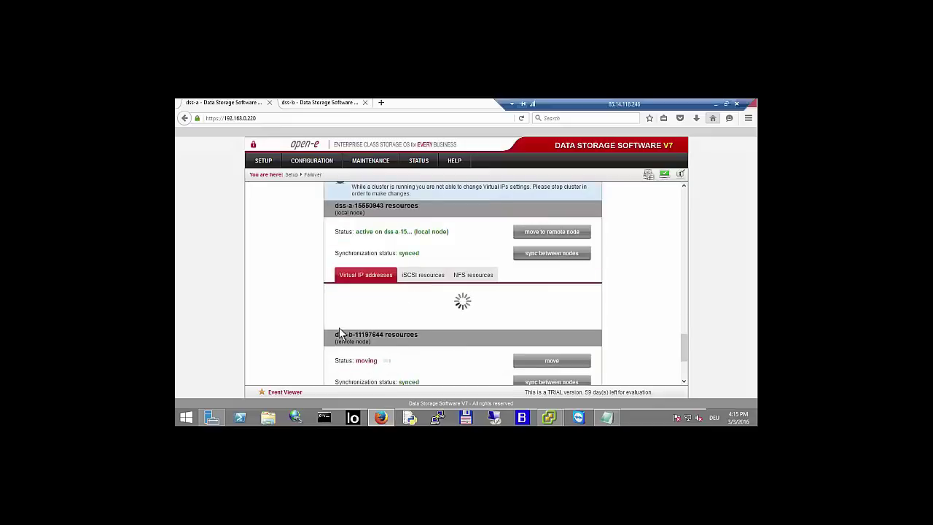
{"action": "scroll", "coordinate": [339, 333], "scroll_direction": "down", "scroll_amount": 3}
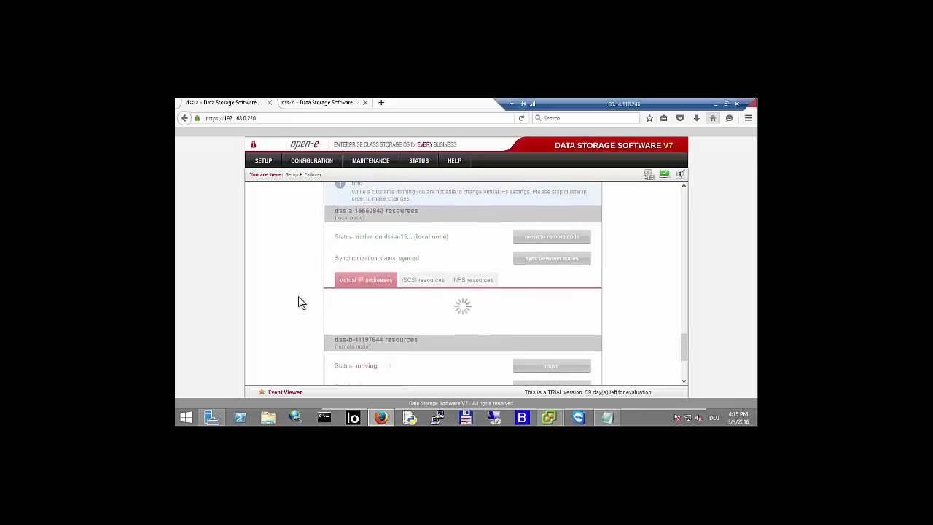
{"action": "mouse_move", "coordinate": [552, 417]}
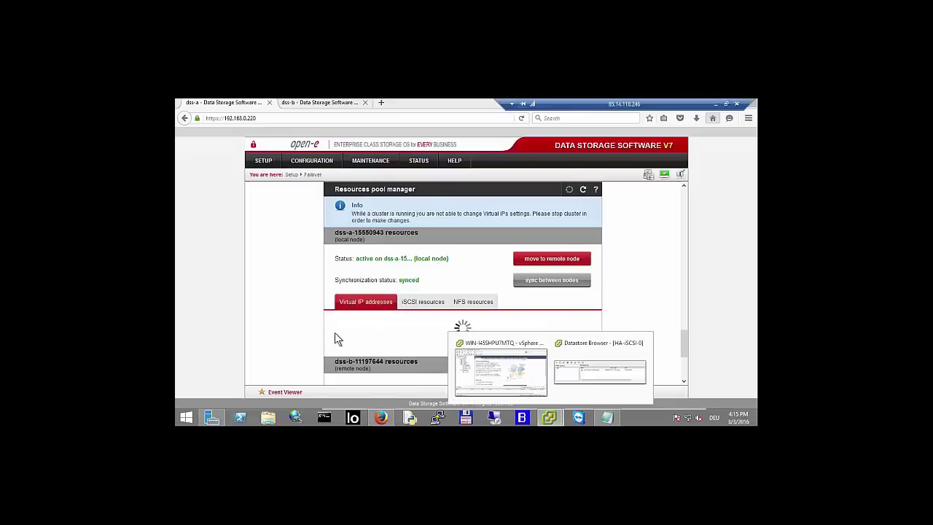
{"action": "scroll", "coordinate": [306, 336], "scroll_direction": "down", "scroll_amount": 1}
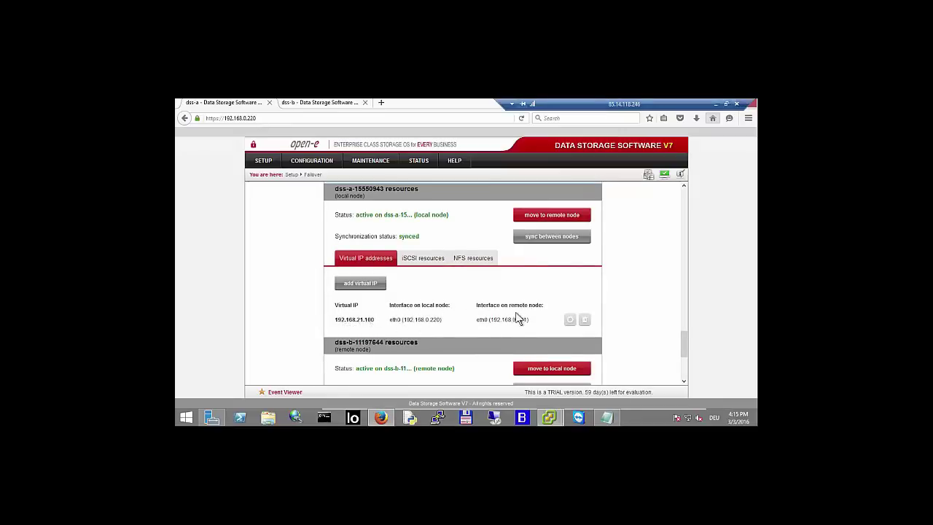
- View dss-b's and the local node's iSCSI resources, then return to the Virtual IP addresses tab
{"action": "scroll", "coordinate": [500, 330], "scroll_direction": "down", "scroll_amount": 1}
{"action": "scroll", "coordinate": [498, 332], "scroll_direction": "down", "scroll_amount": 5}
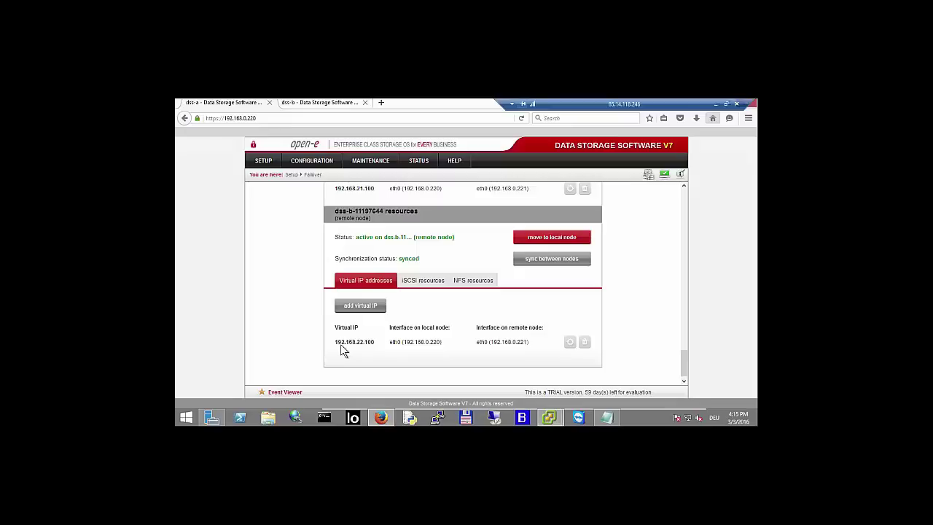
{"action": "scroll", "coordinate": [357, 363], "scroll_direction": "up", "scroll_amount": 1}
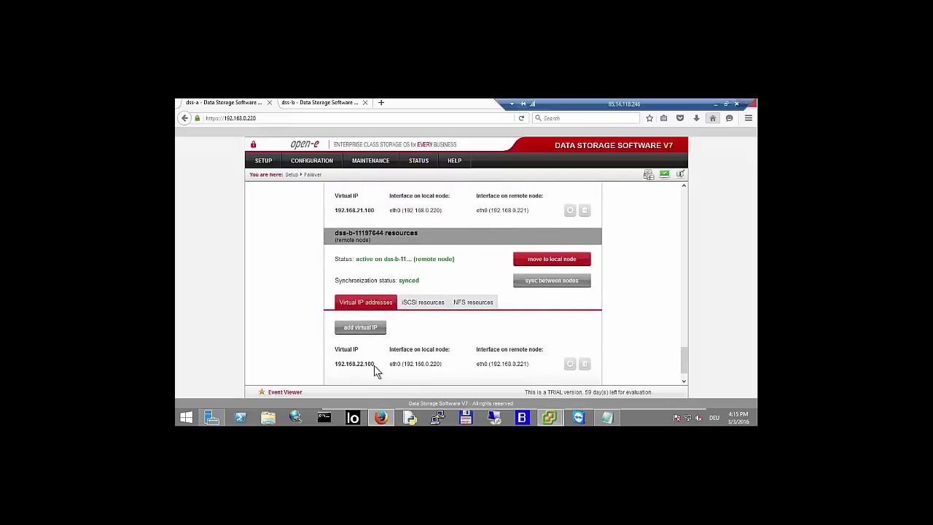
{"action": "left_click", "coordinate": [414, 307]}
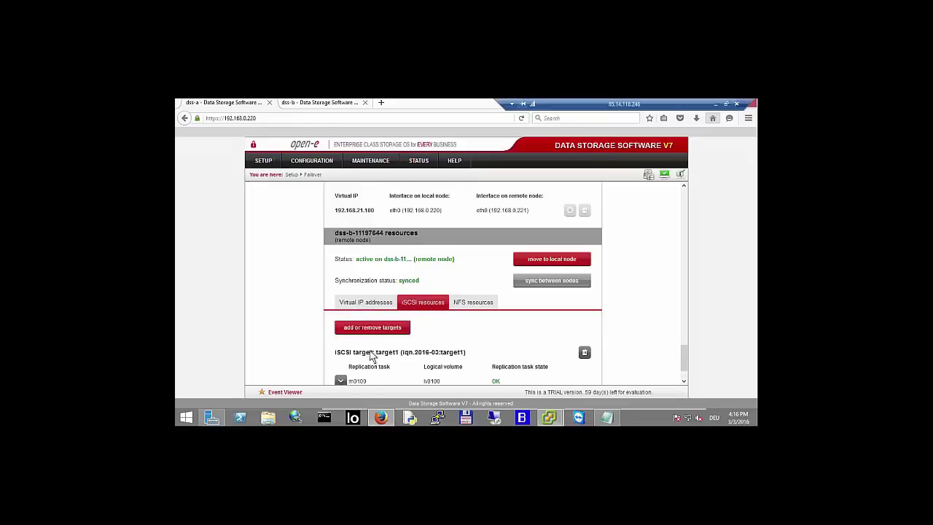
{"action": "scroll", "coordinate": [379, 355], "scroll_direction": "down", "scroll_amount": 1}
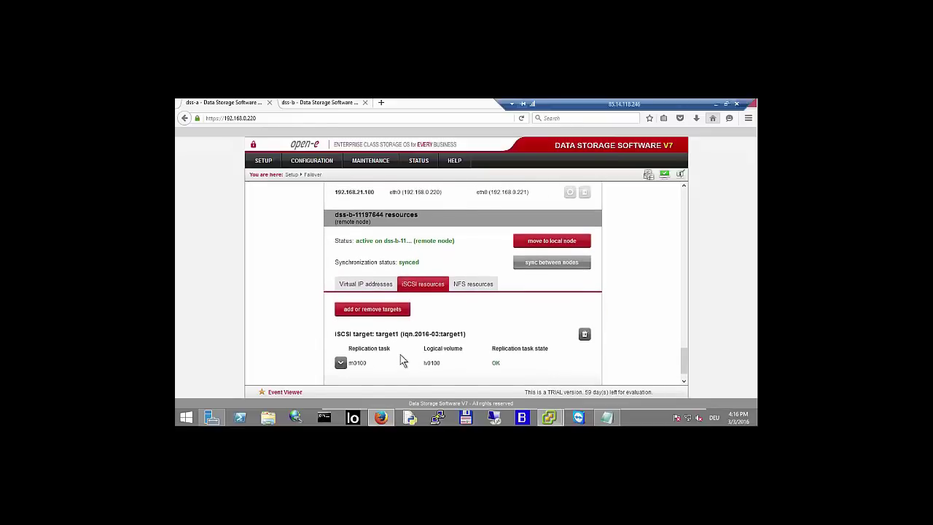
{"action": "scroll", "coordinate": [401, 361], "scroll_direction": "up", "scroll_amount": 3}
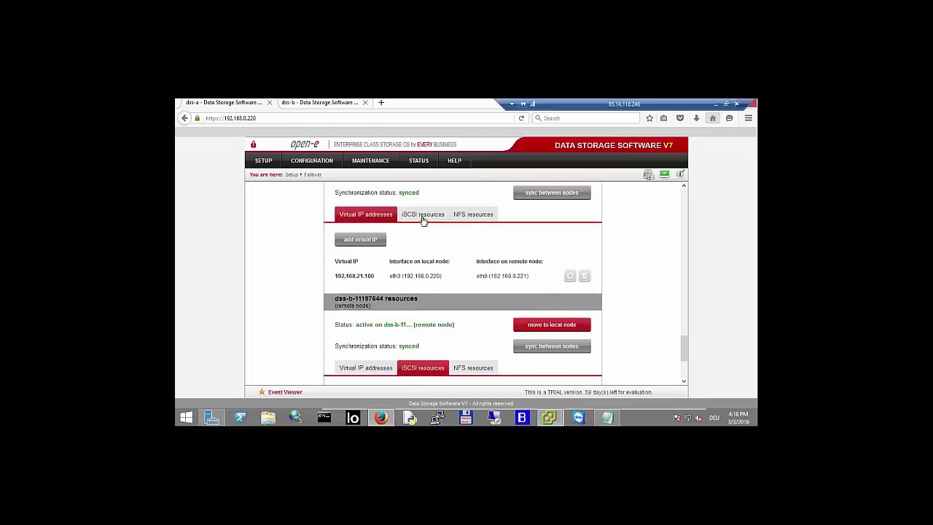
{"action": "left_click", "coordinate": [423, 214]}
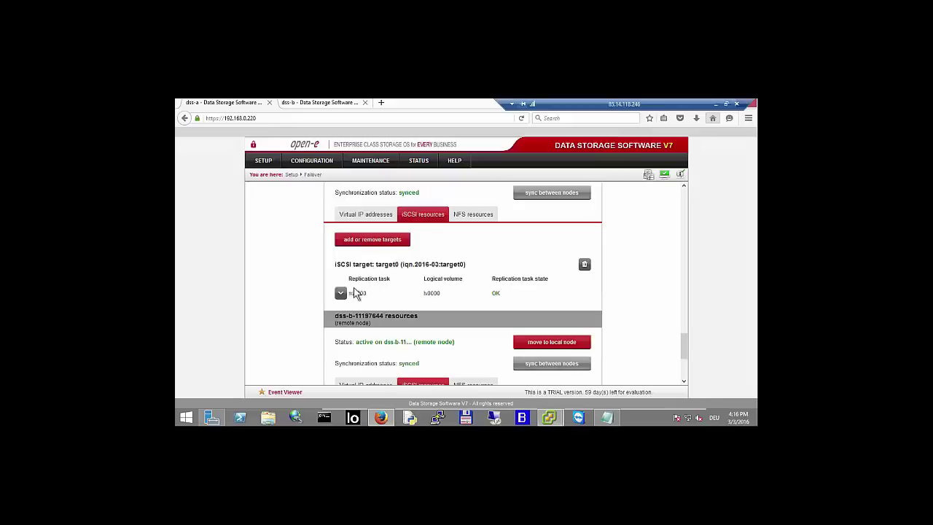
{"action": "left_click", "coordinate": [355, 214]}
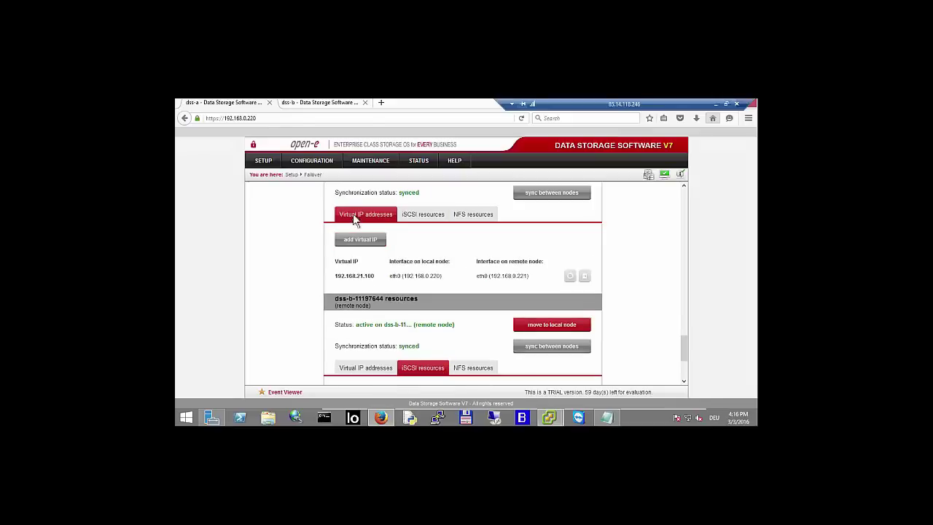
- Review CONFIGURATION > Volume manager > Volume replication, then open volume group vg00
{"action": "left_click", "coordinate": [317, 160]}
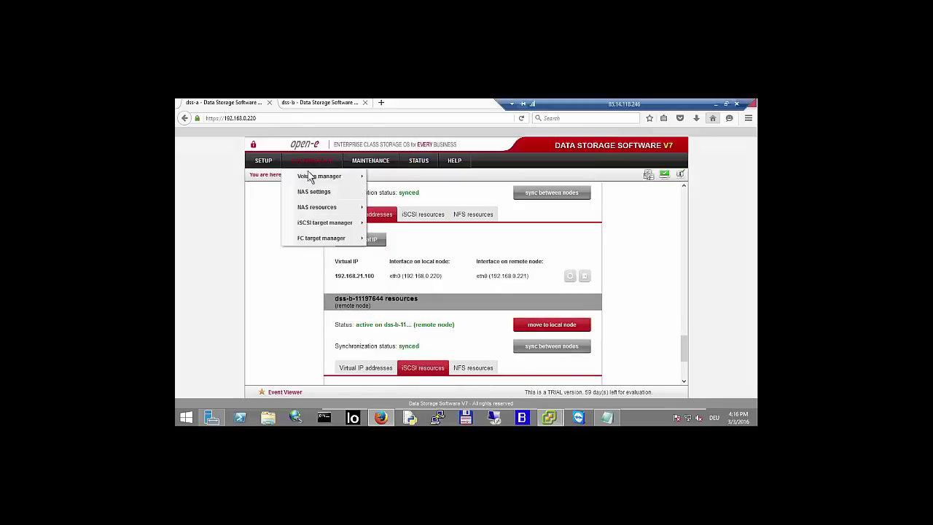
{"action": "mouse_move", "coordinate": [342, 176]}
{"action": "left_click", "coordinate": [390, 193]}
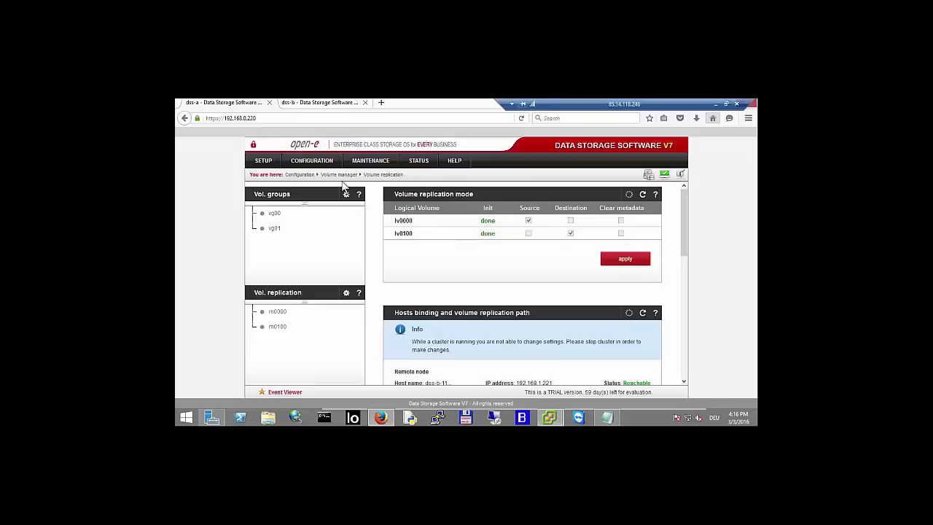
{"action": "scroll", "coordinate": [407, 275], "scroll_direction": "down", "scroll_amount": 1}
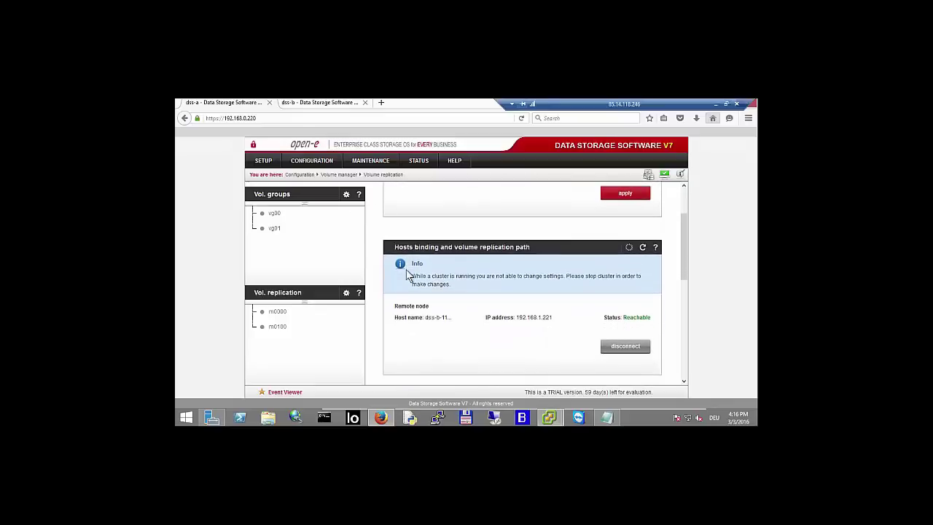
{"action": "scroll", "coordinate": [407, 274], "scroll_direction": "up", "scroll_amount": 2}
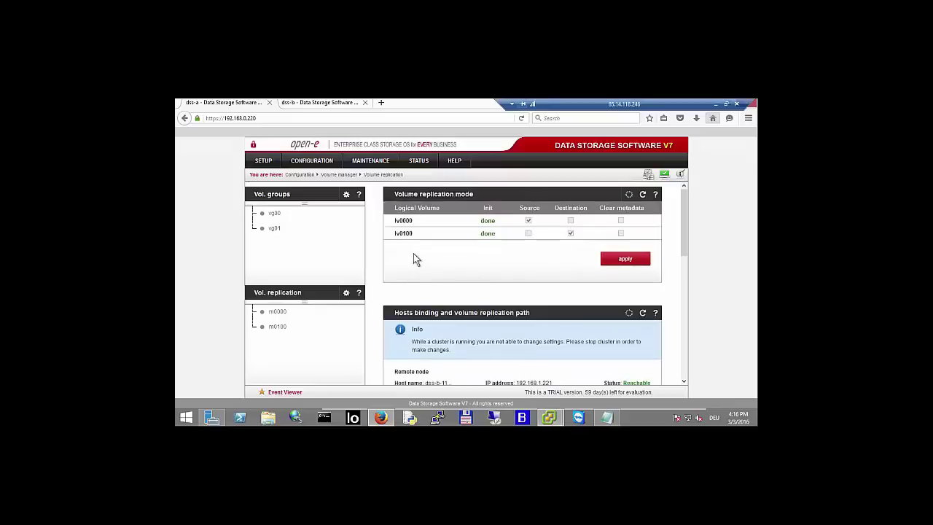
{"action": "left_click", "coordinate": [274, 213]}
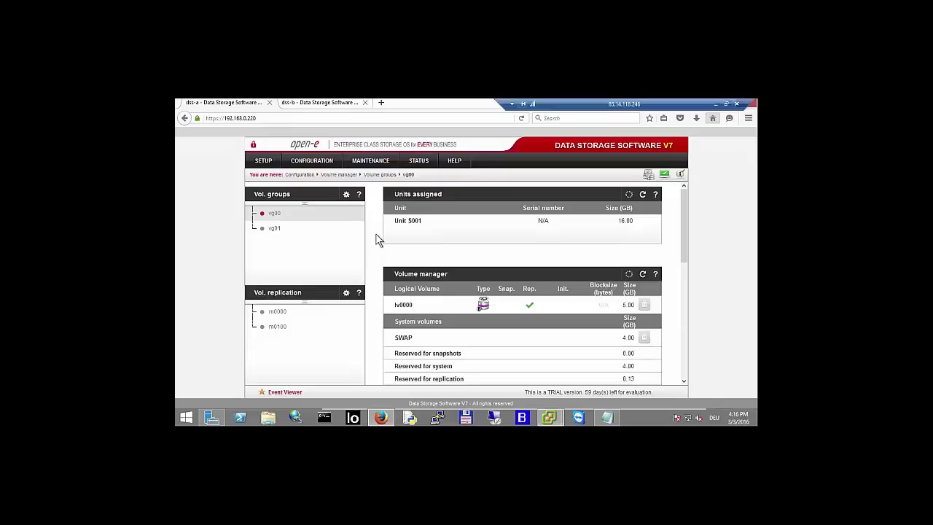
- Open vg01 and scroll through Unit S002 (16.00 GB) and the 6.00 GB lv0100
{"action": "scroll", "coordinate": [379, 242], "scroll_direction": "down", "scroll_amount": 1}
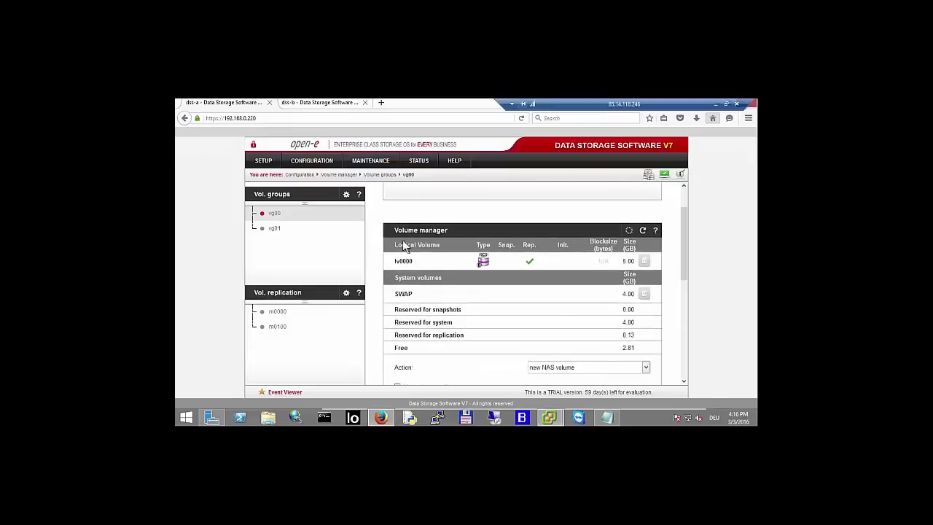
{"action": "left_click", "coordinate": [634, 262]}
{"action": "left_click", "coordinate": [274, 229]}
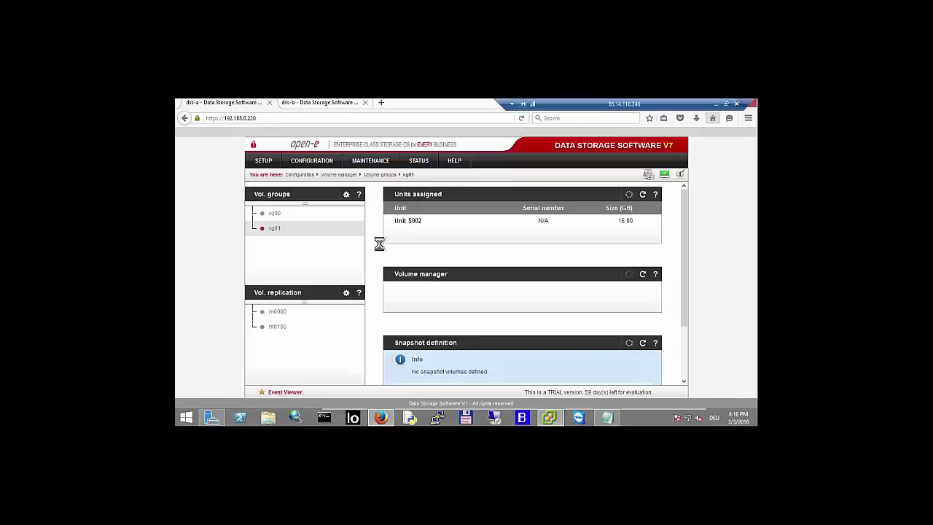
{"action": "scroll", "coordinate": [378, 251], "scroll_direction": "down", "scroll_amount": 2}
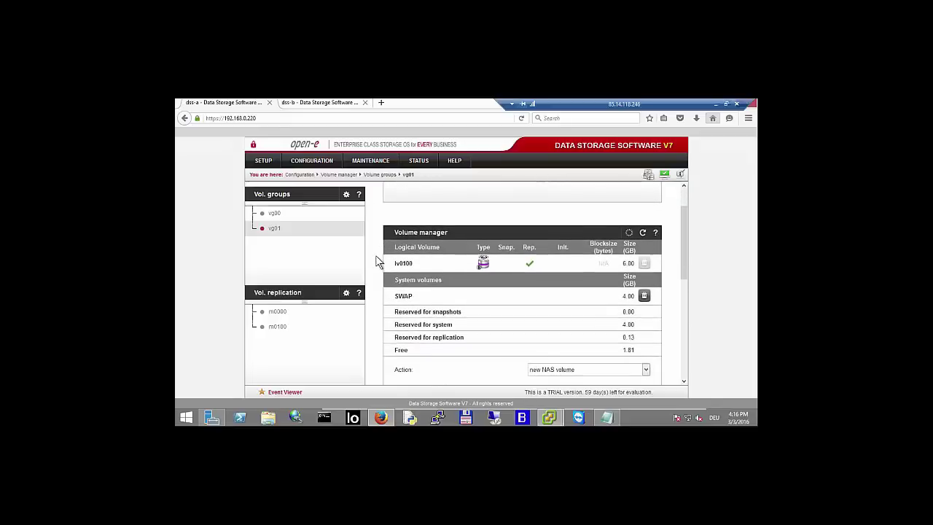
{"action": "scroll", "coordinate": [375, 261], "scroll_direction": "down", "scroll_amount": 4}
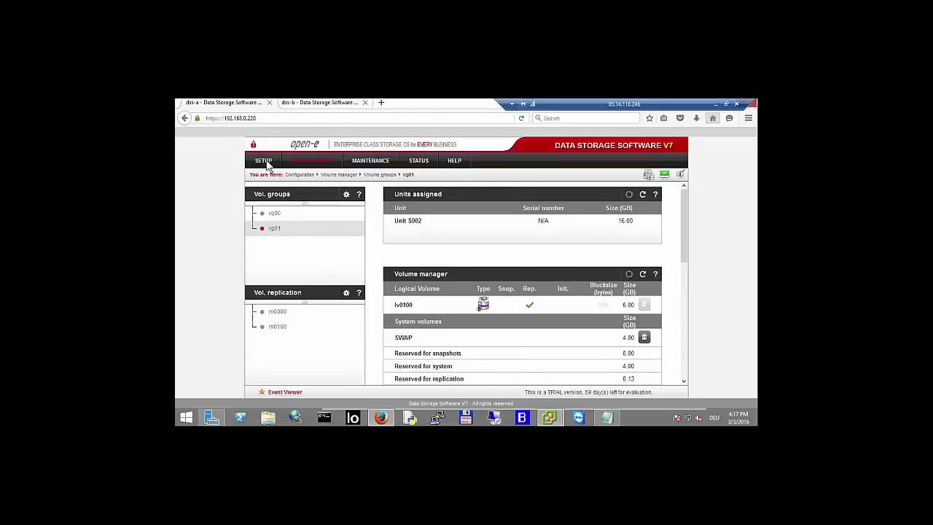
- In vSphere Client, open DSS-node-a's console, check its welcome screen addresses, and close it
{"action": "mouse_move", "coordinate": [550, 416]}
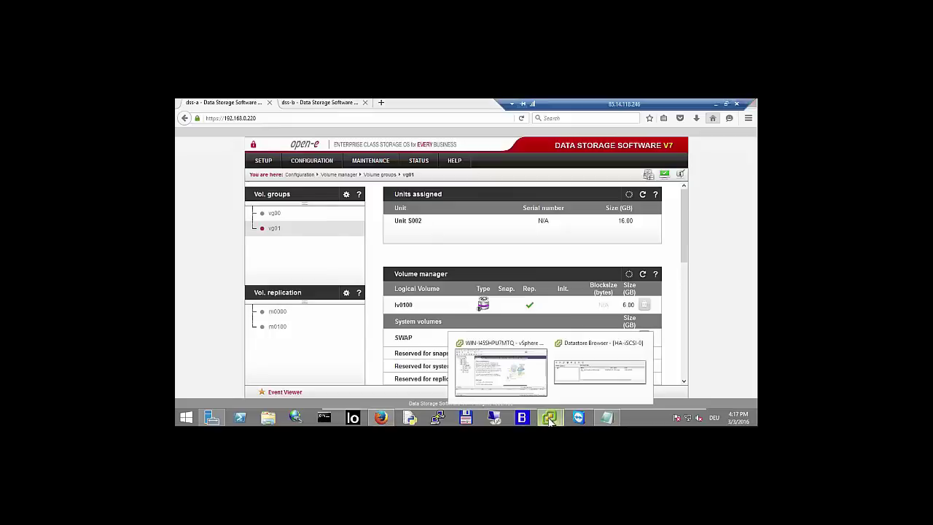
{"action": "left_click", "coordinate": [532, 384]}
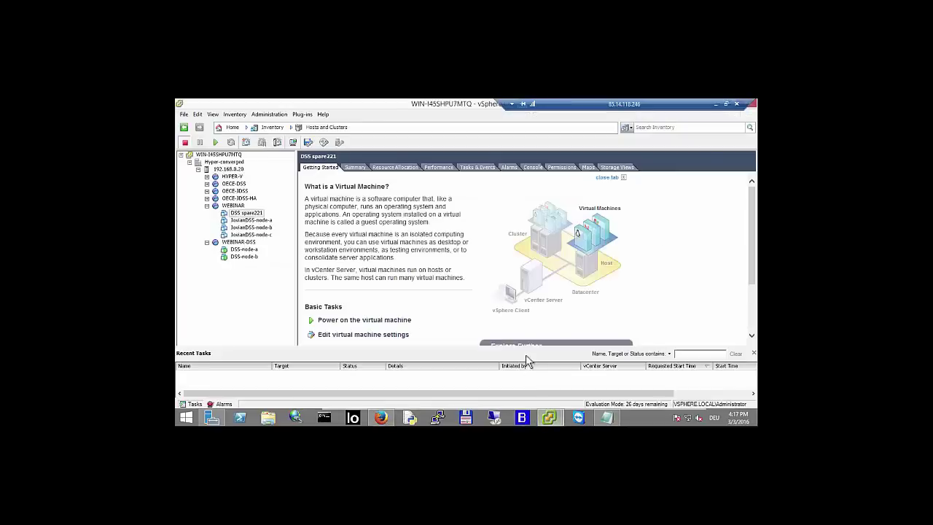
{"action": "left_click", "coordinate": [207, 205]}
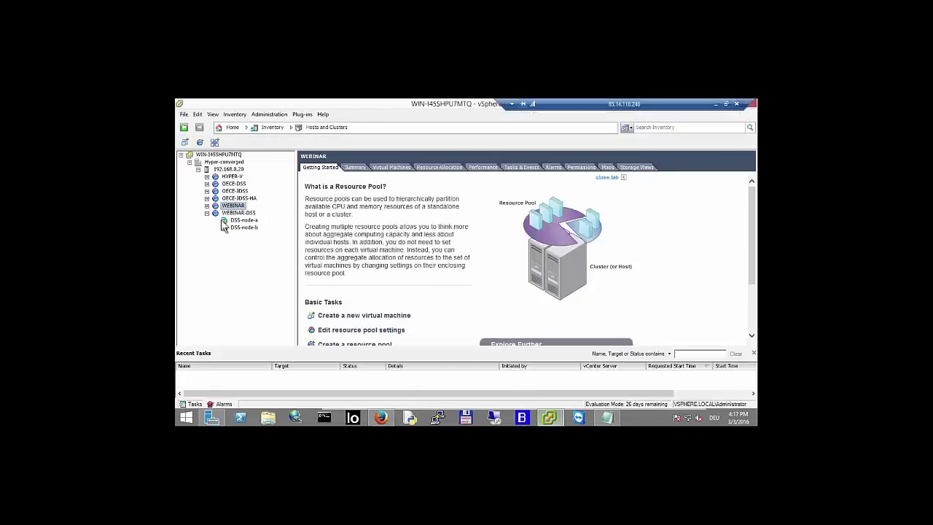
{"action": "left_click", "coordinate": [243, 222]}
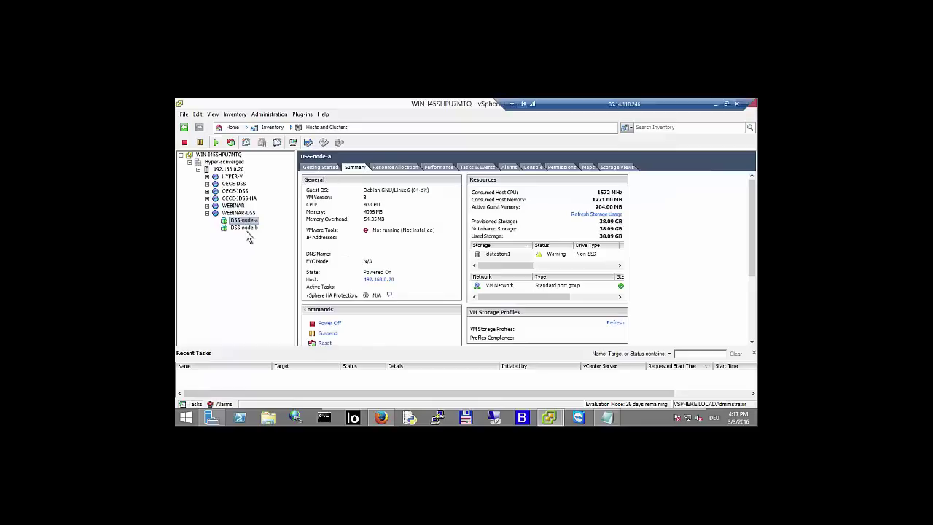
{"action": "left_click", "coordinate": [246, 229]}
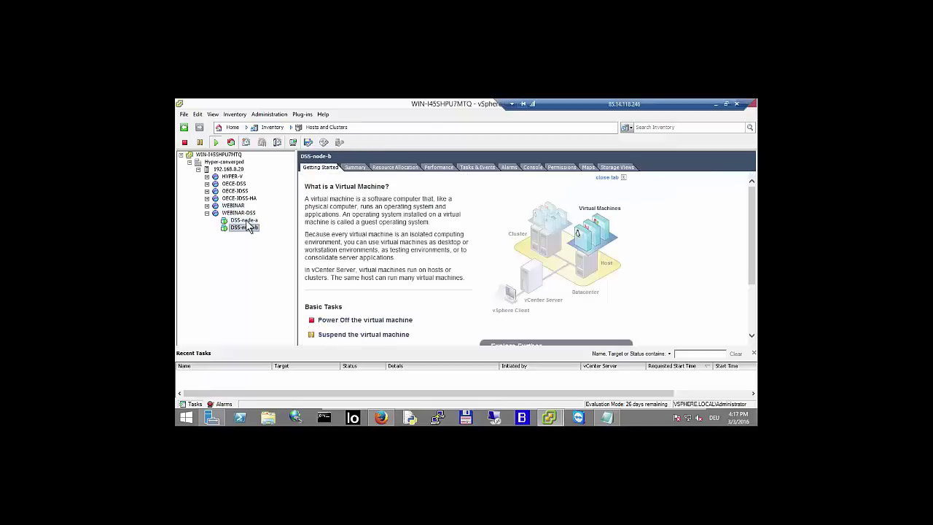
{"action": "left_click", "coordinate": [243, 220]}
{"action": "left_click", "coordinate": [293, 143]}
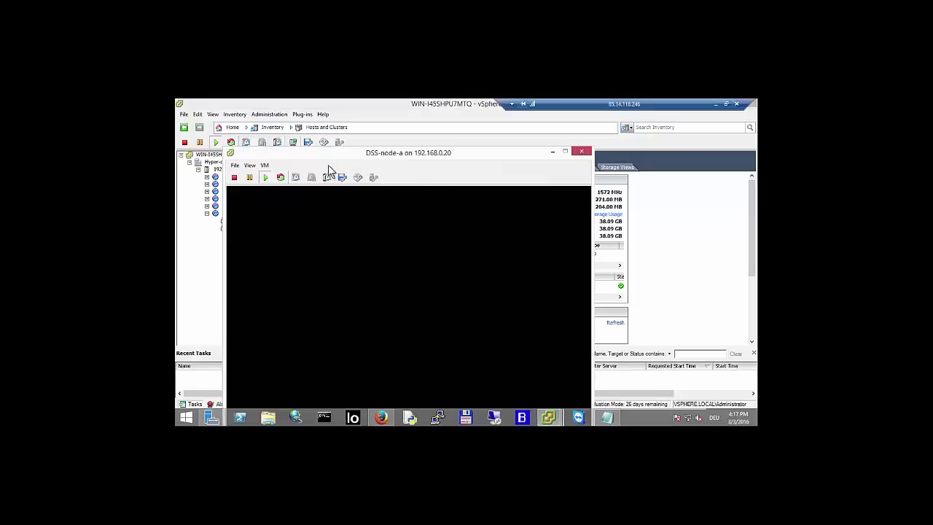
{"action": "left_click_drag", "start_coordinate": [339, 156], "coordinate": [354, 129]}
{"action": "left_click", "coordinate": [392, 217]}
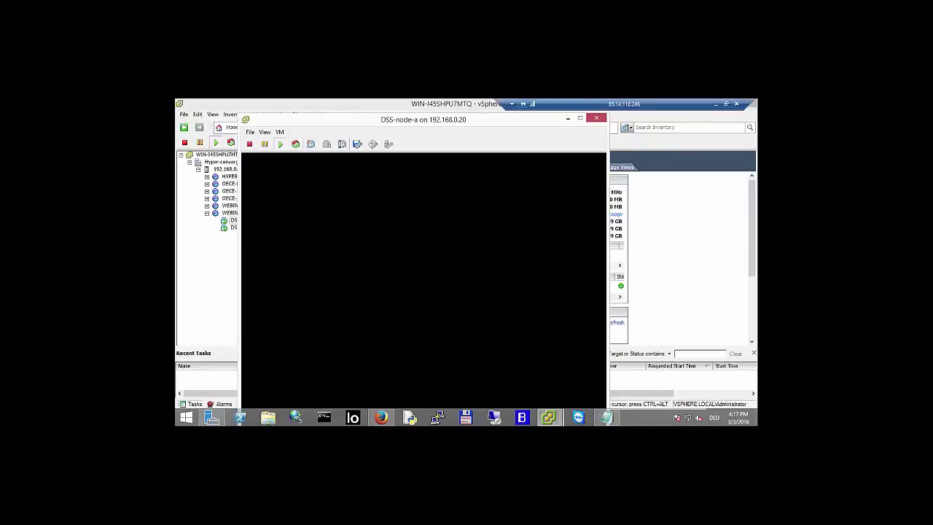
{"action": "key", "text": "ctrl+alt"}
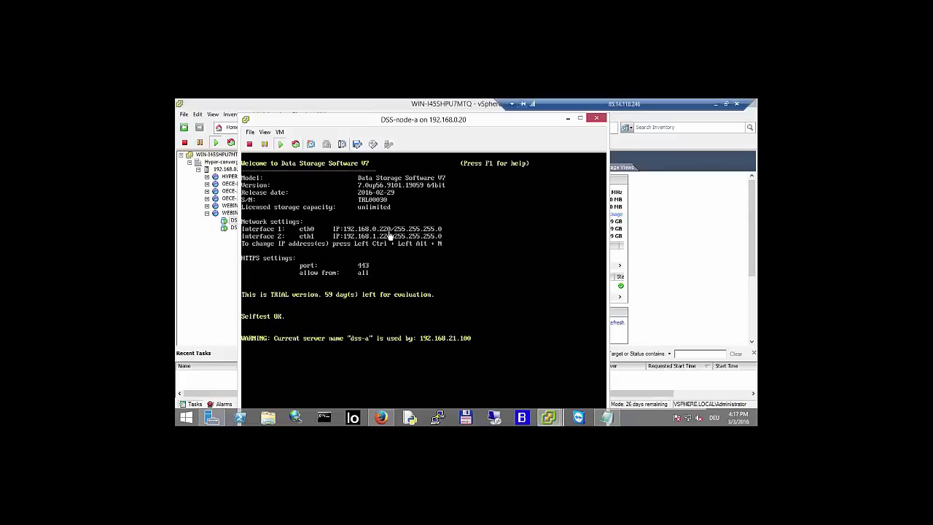
{"action": "left_click", "coordinate": [600, 118]}
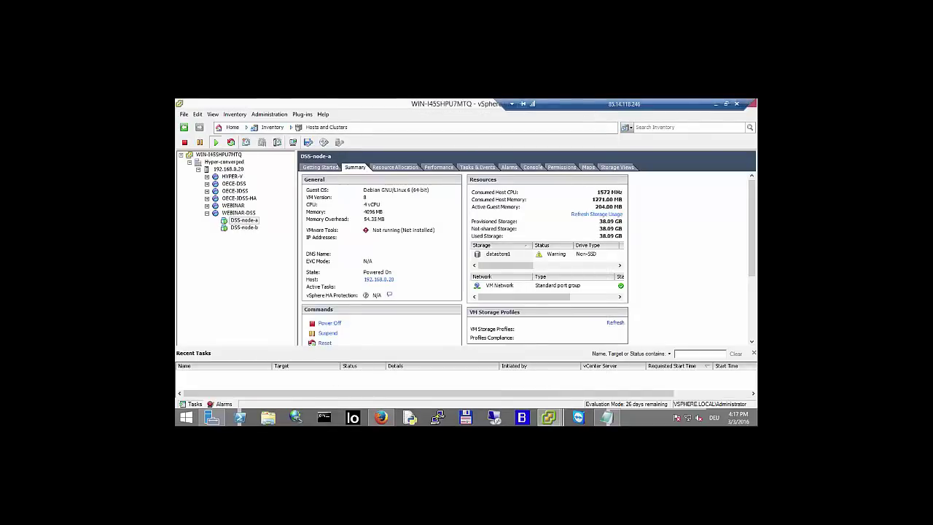
- Put DSS-node-a's console away, then select DSS-node-b and open its console
{"action": "mouse_move", "coordinate": [550, 418]}
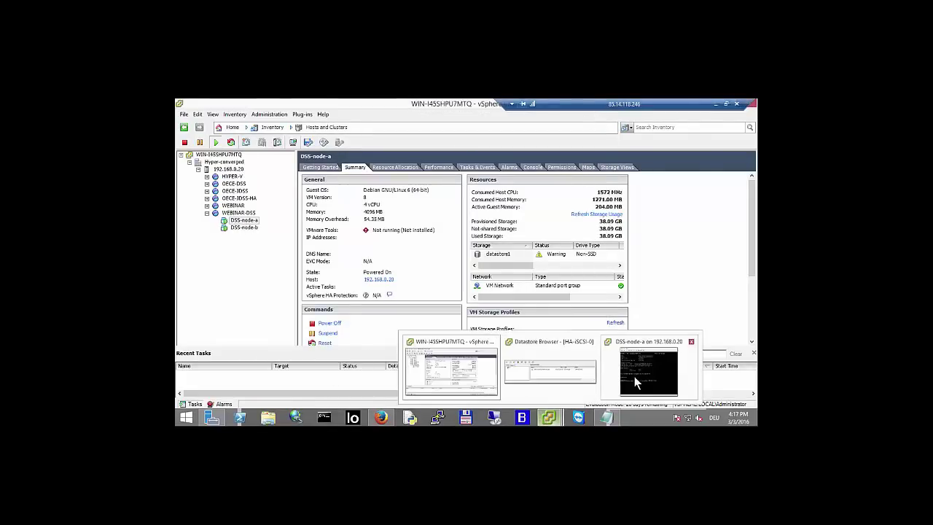
{"action": "left_click", "coordinate": [637, 379]}
{"action": "left_click", "coordinate": [393, 247]}
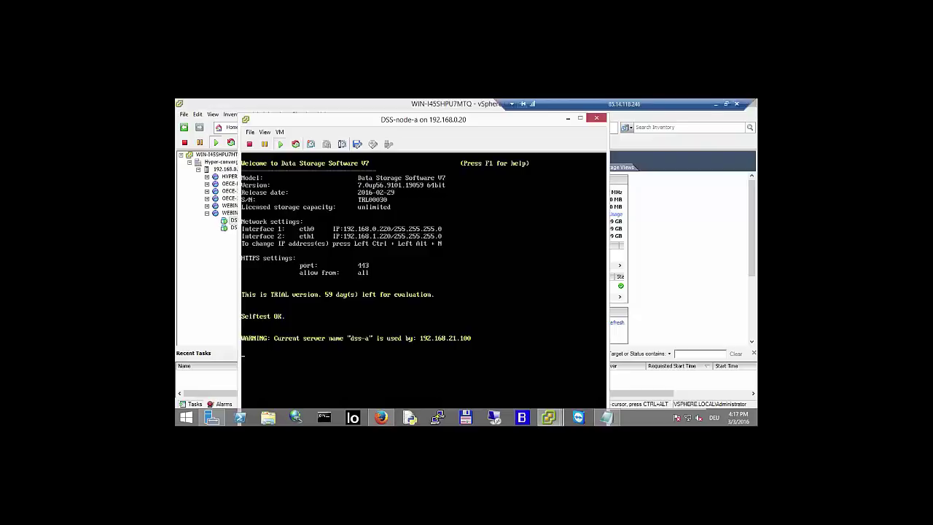
{"action": "key", "text": "ctrl+alt"}
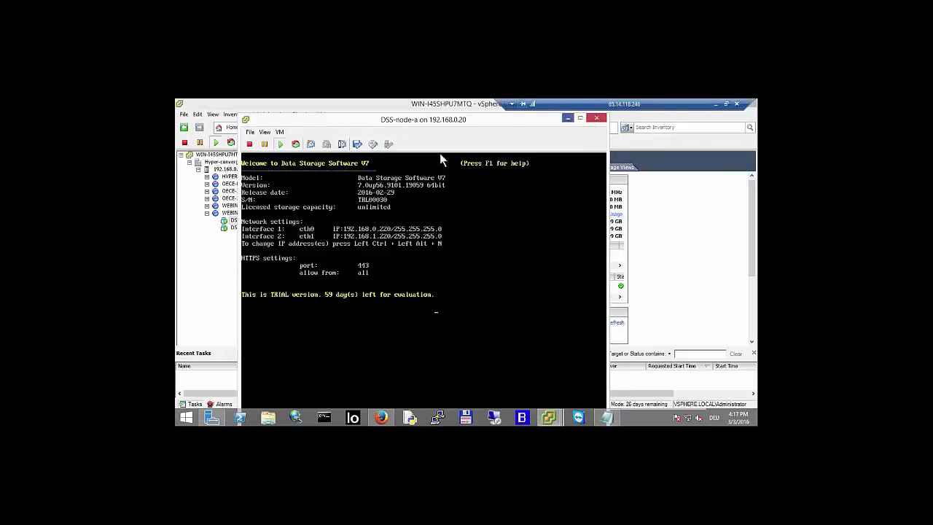
{"action": "left_click", "coordinate": [240, 233]}
{"action": "left_click", "coordinate": [243, 227]}
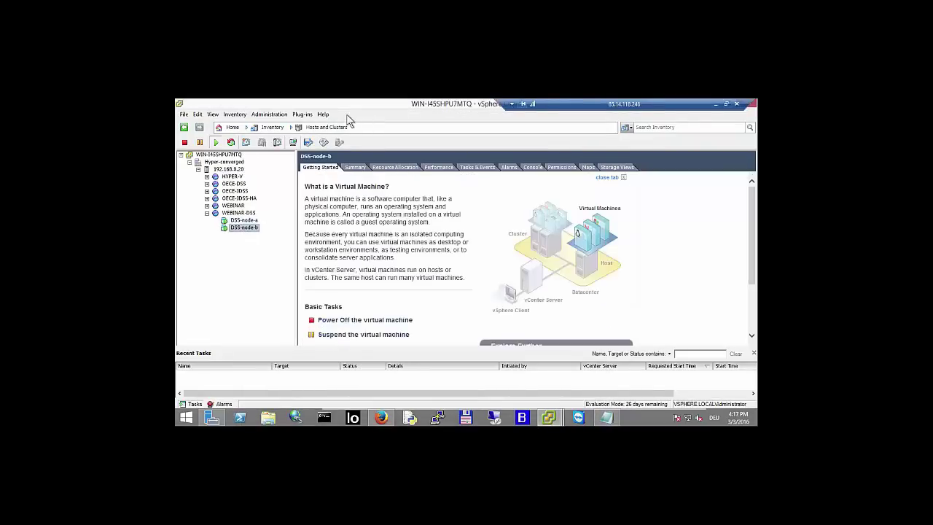
{"action": "left_click", "coordinate": [293, 142]}
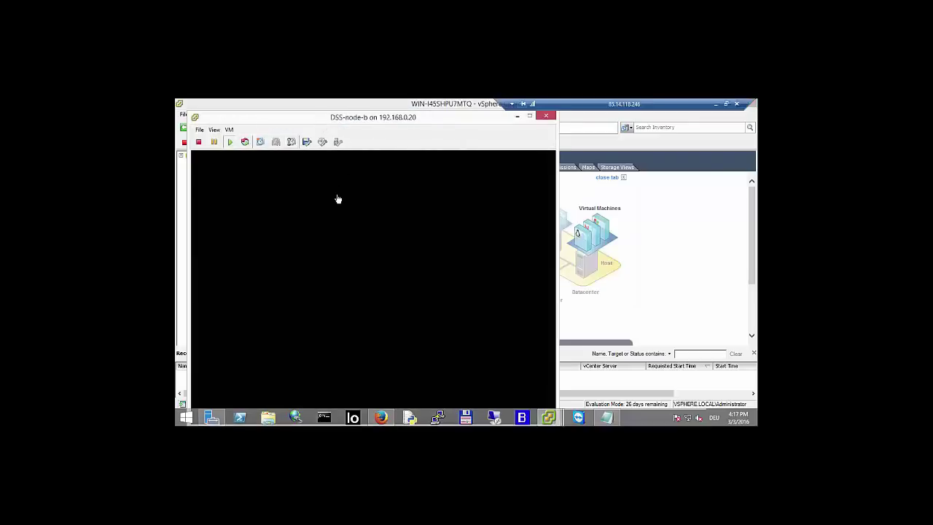
- Check DSS-node-b's console (192.168.0.221, 192.168.1.221), minimize it, and show host 192.168.0.20's storage adapters
{"action": "left_click", "coordinate": [338, 199]}
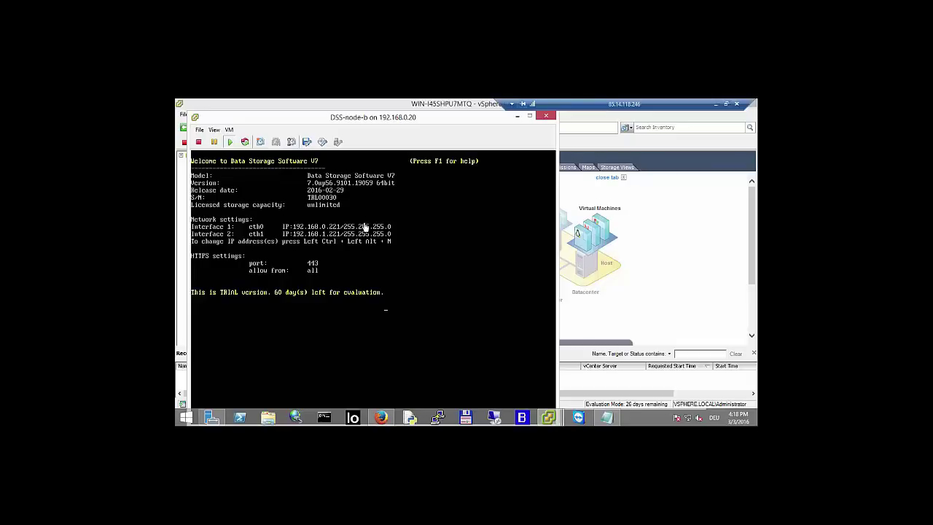
{"action": "left_click", "coordinate": [517, 117]}
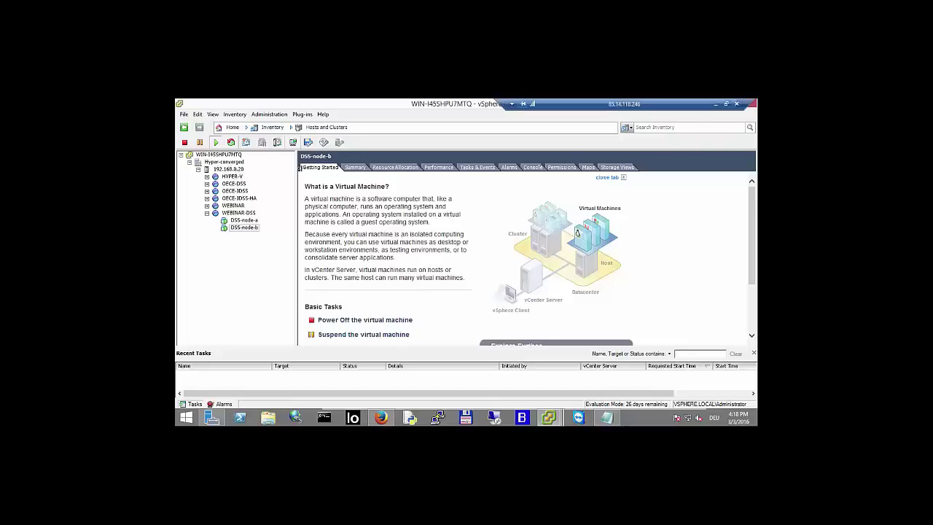
{"action": "left_click", "coordinate": [229, 169]}
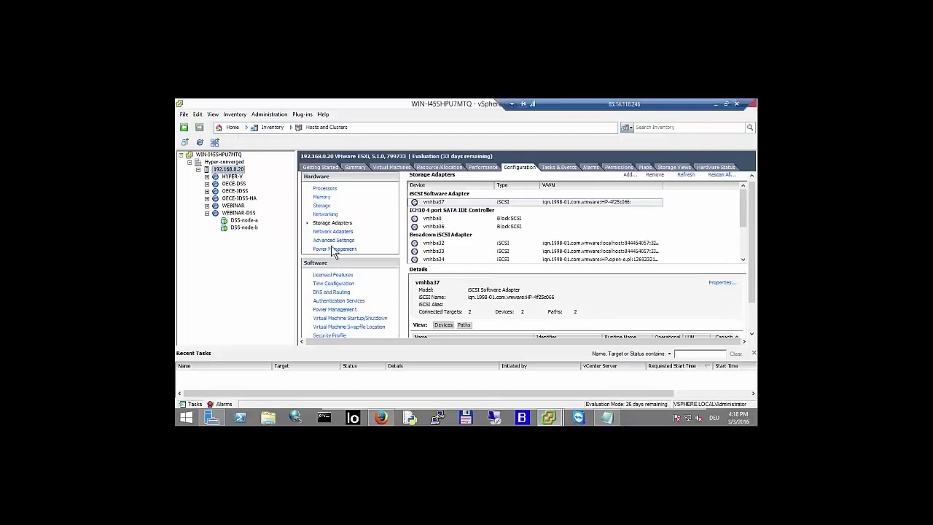
- Review vmhba37's iSCSI port bindings, dynamic discovery, and its two static targets
{"action": "right_click", "coordinate": [511, 204]}
{"action": "left_click", "coordinate": [530, 215]}
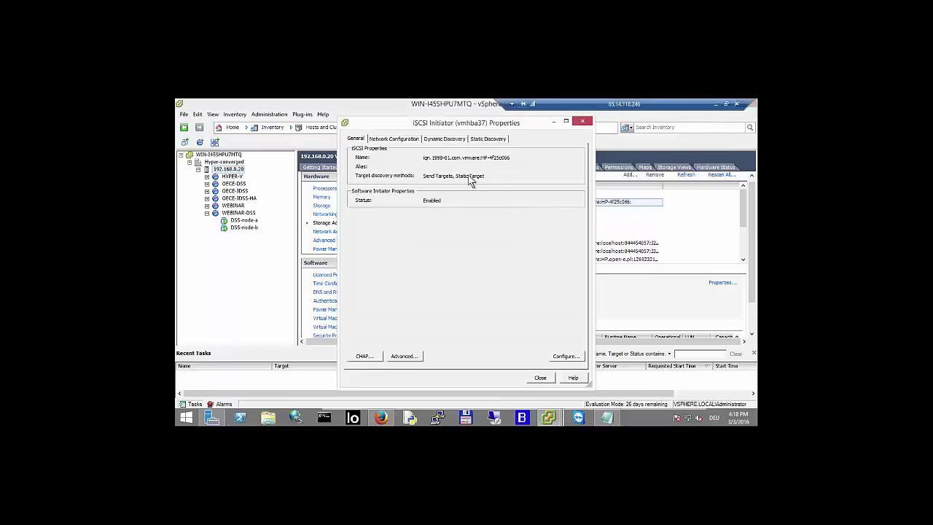
{"action": "left_click", "coordinate": [405, 140]}
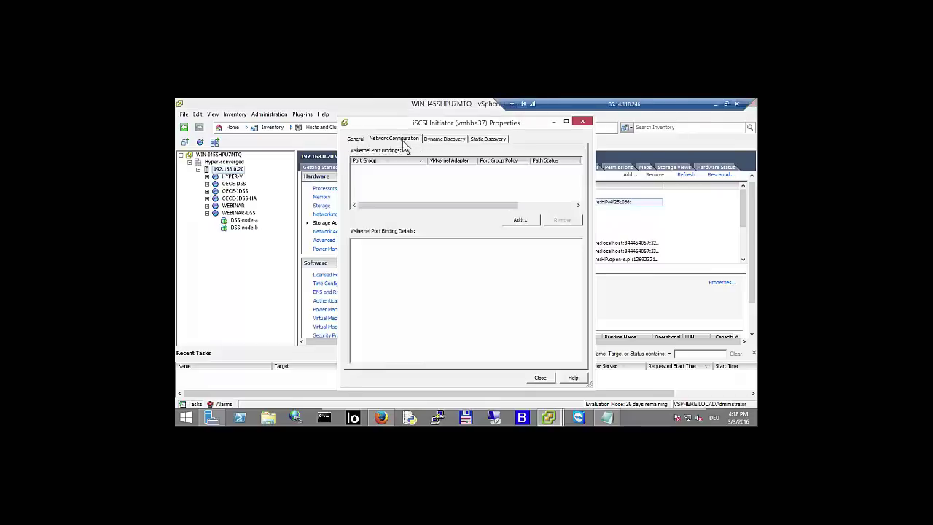
{"action": "left_click", "coordinate": [447, 141]}
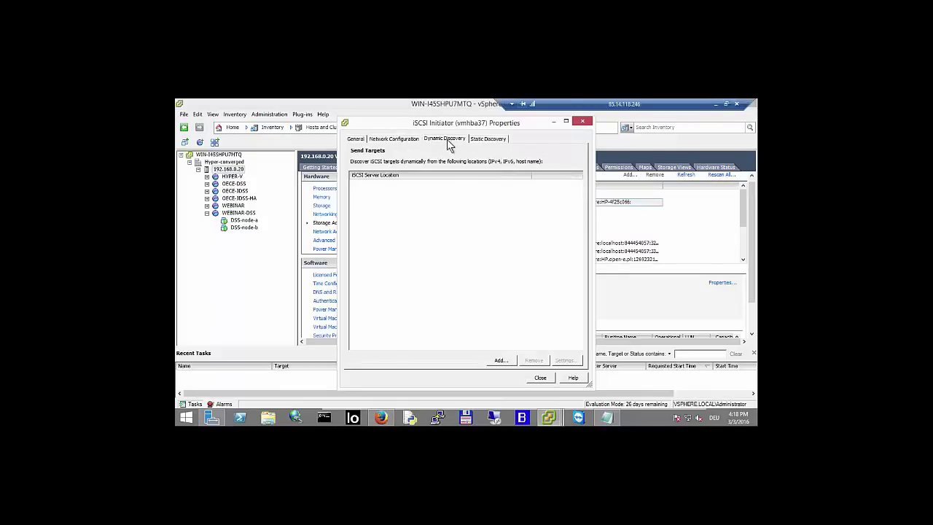
{"action": "left_click", "coordinate": [487, 141]}
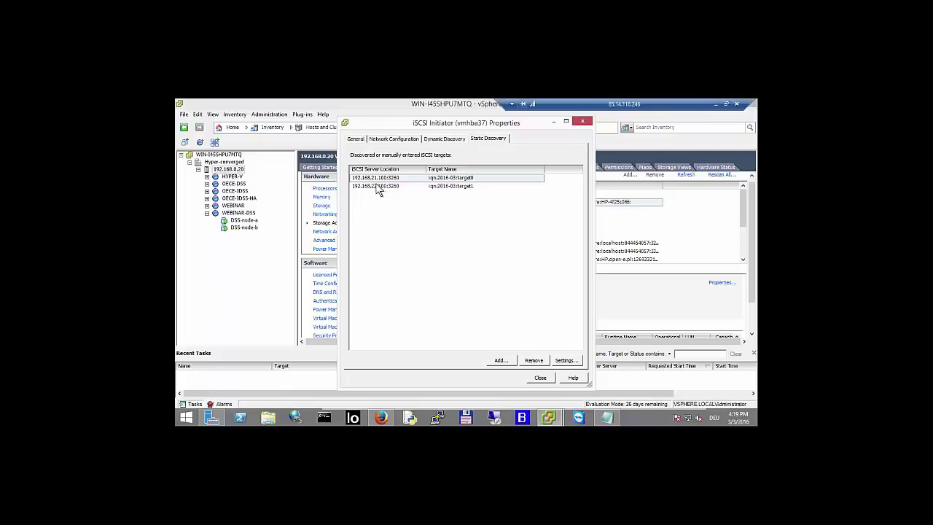
{"action": "left_click", "coordinate": [465, 188]}
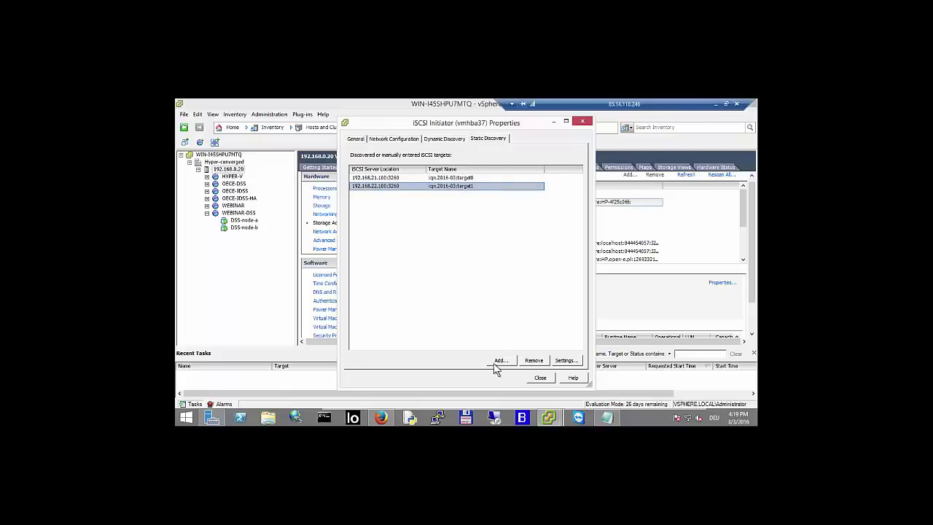
- Inspect vmhba37's two mounted iSCSI disks, then list the host's datastores
{"action": "left_click", "coordinate": [540, 377]}
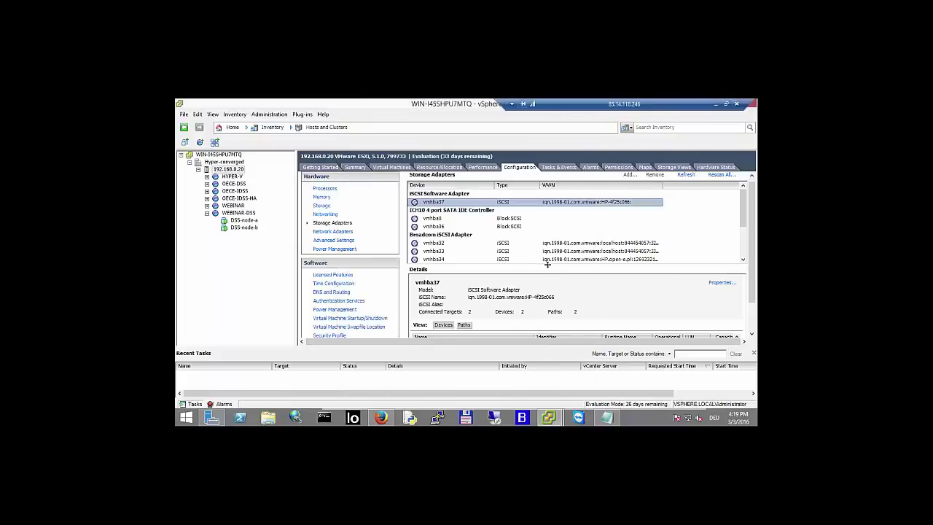
{"action": "scroll", "coordinate": [558, 229], "scroll_direction": "down", "scroll_amount": 2}
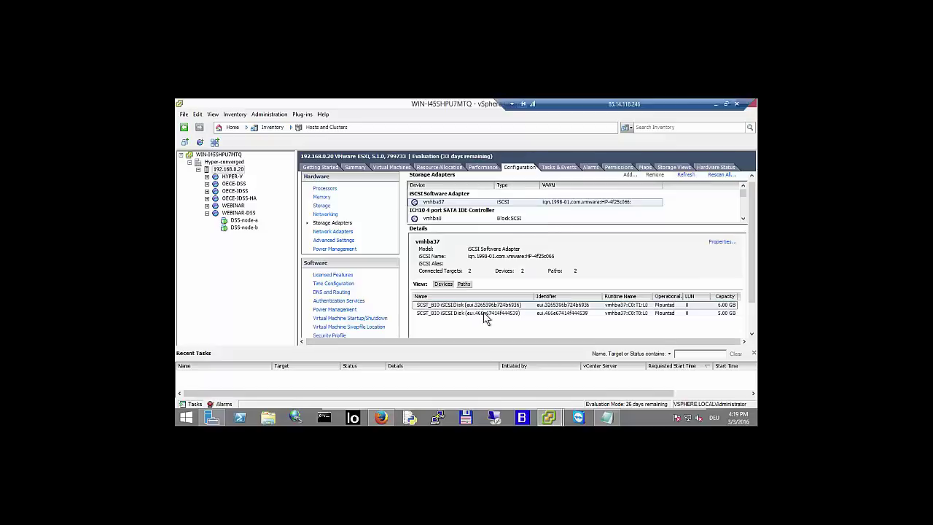
{"action": "scroll", "coordinate": [488, 314], "scroll_direction": "down", "scroll_amount": 1}
{"action": "left_click", "coordinate": [709, 302]}
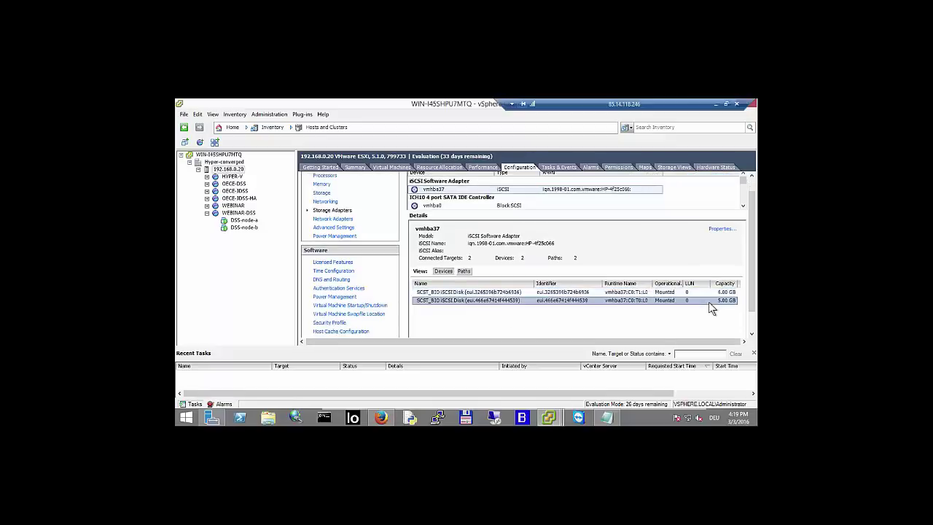
{"action": "left_click", "coordinate": [702, 292]}
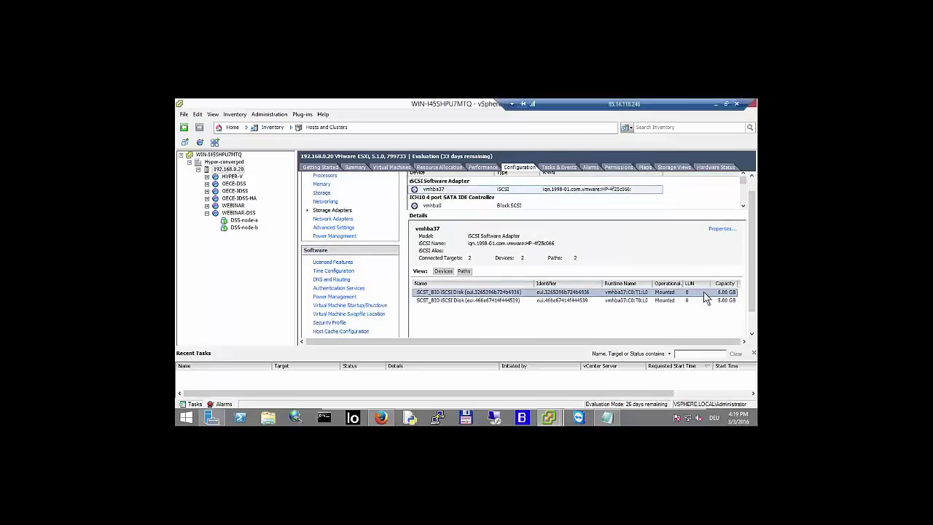
{"action": "left_click", "coordinate": [322, 194]}
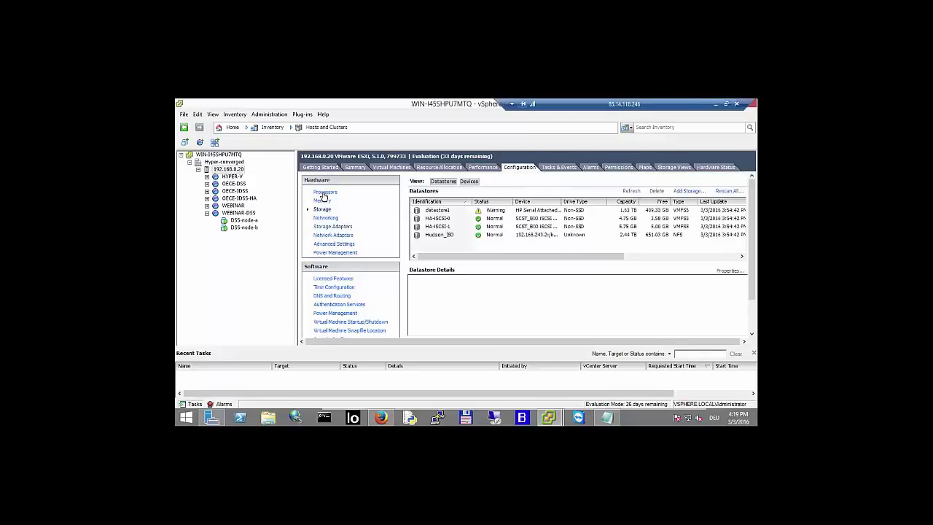
- Compare the HA-iSCSI-0 and HA-iSCSI-1 datastore details and close the old datastore browser
{"action": "left_click", "coordinate": [445, 221]}
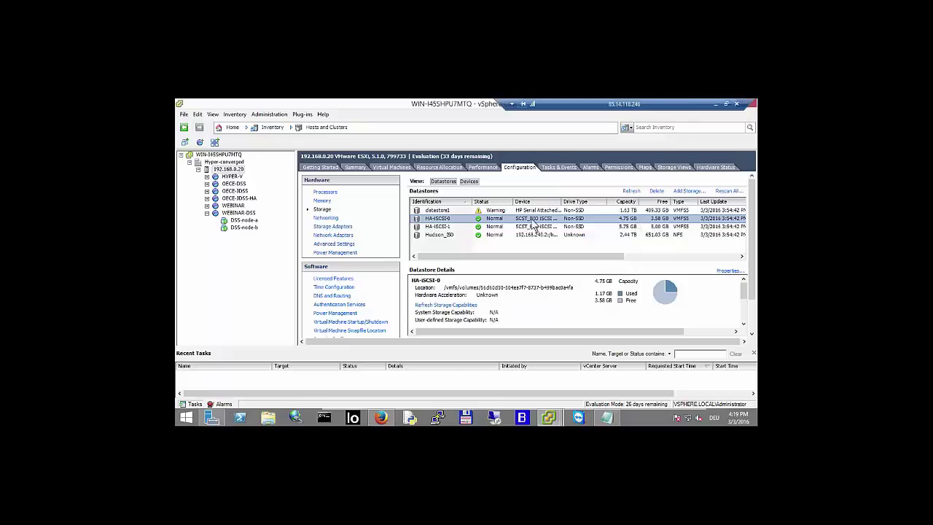
{"action": "left_click", "coordinate": [449, 227]}
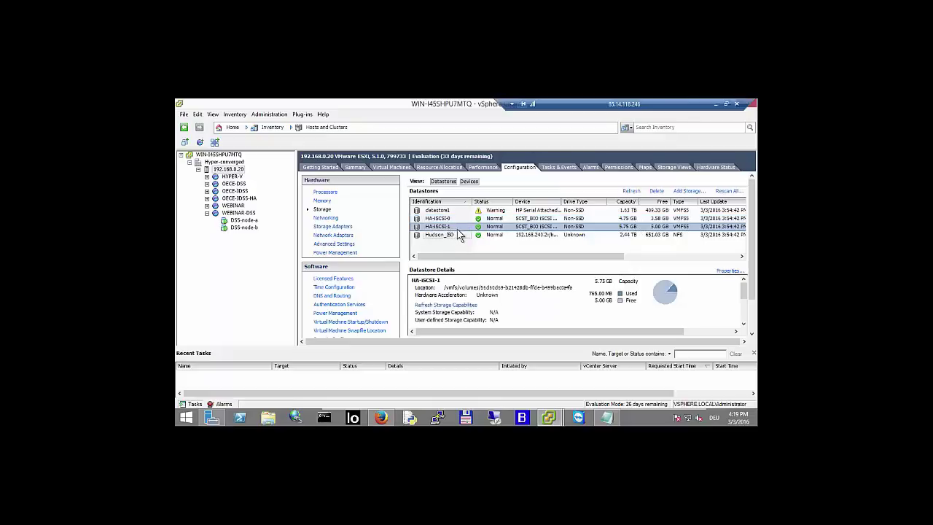
{"action": "left_click", "coordinate": [459, 218]}
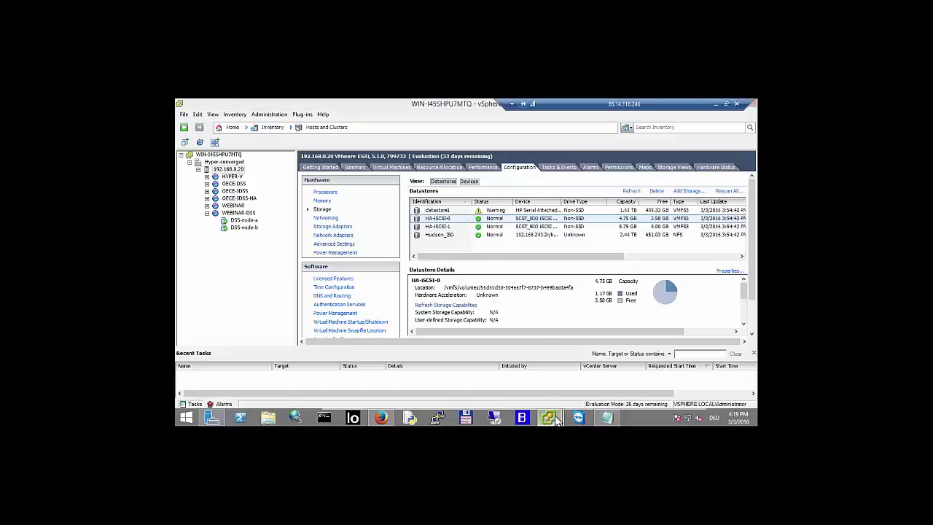
{"action": "mouse_move", "coordinate": [550, 418]}
{"action": "left_click", "coordinate": [510, 373]}
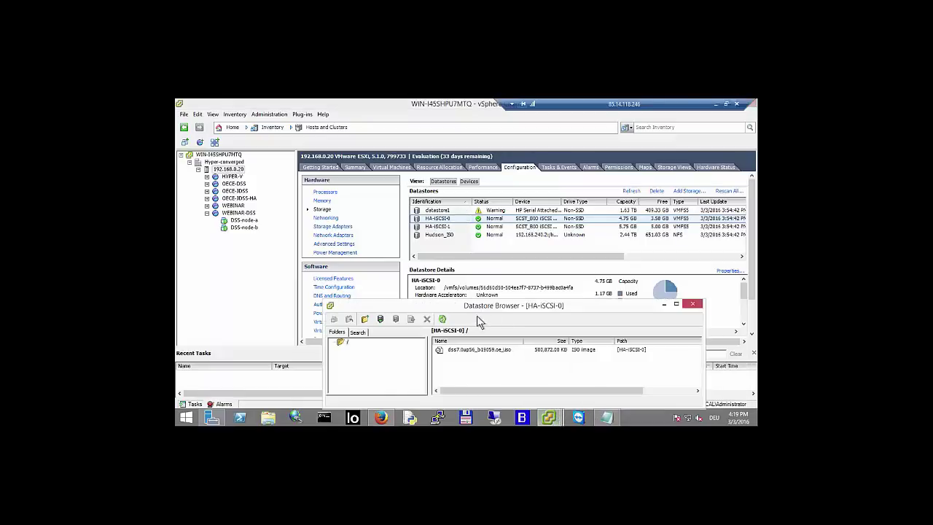
{"action": "left_click_drag", "start_coordinate": [473, 308], "coordinate": [445, 283]}
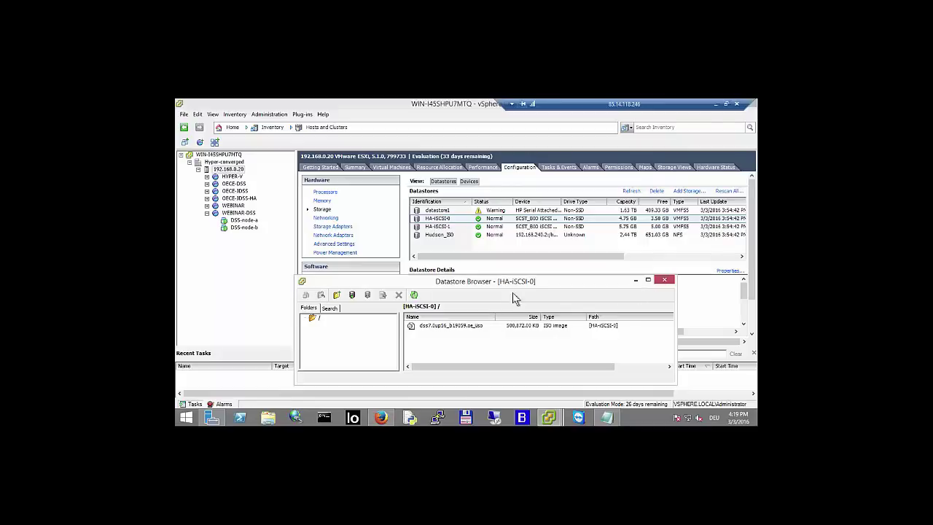
{"action": "left_click", "coordinate": [665, 279]}
- Browse HA-iSCSI-0 to find the dss7.0up56_b19059.oe.iso image, then open DSS-node-b
{"action": "right_click", "coordinate": [459, 223]}
{"action": "left_click", "coordinate": [469, 224]}
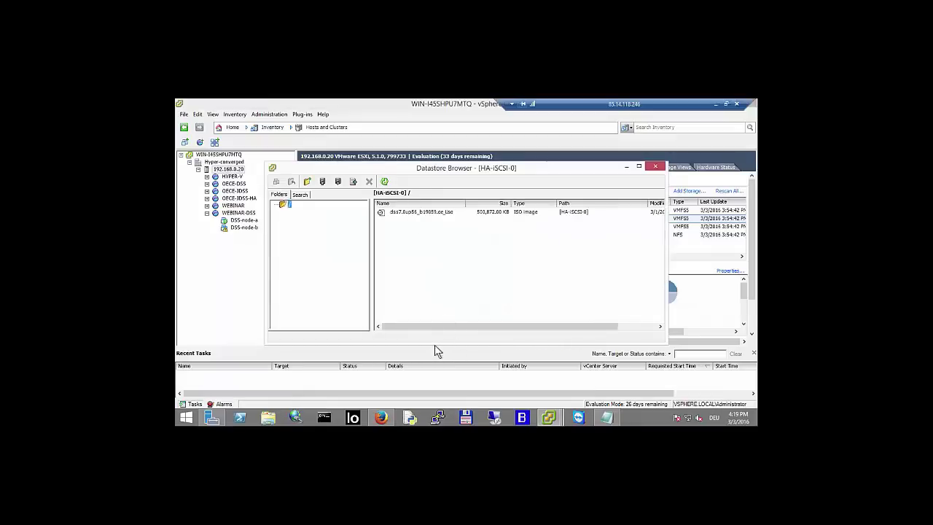
{"action": "left_click_drag", "start_coordinate": [435, 342], "coordinate": [438, 247]}
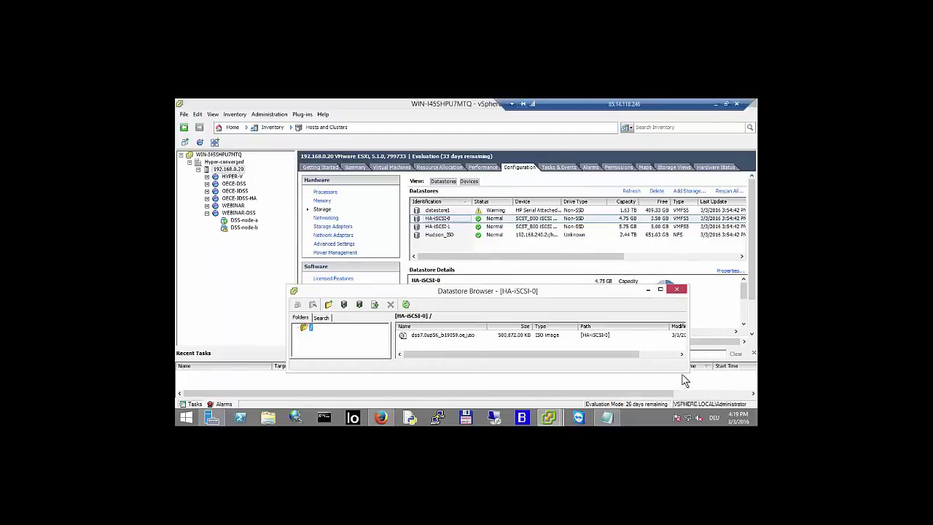
{"action": "left_click_drag", "start_coordinate": [689, 371], "coordinate": [695, 387]}
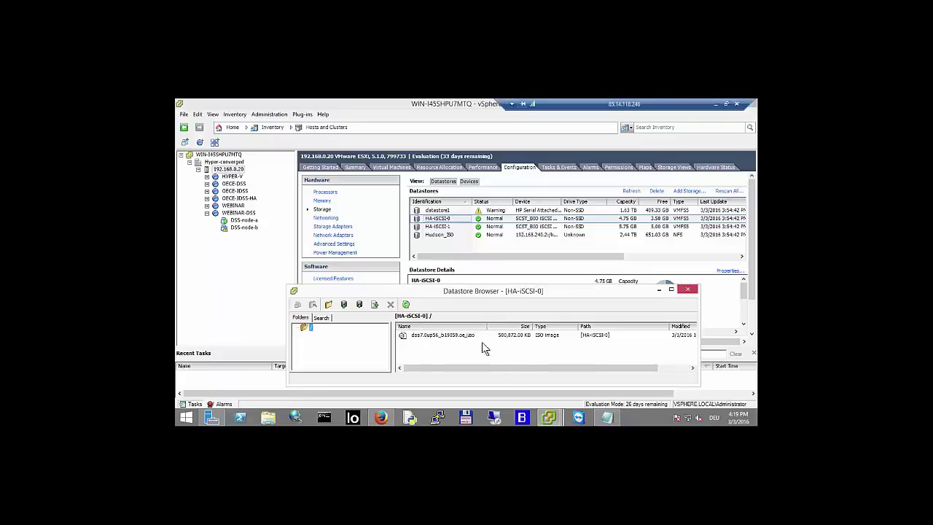
{"action": "left_click", "coordinate": [406, 305]}
{"action": "left_click", "coordinate": [244, 228]}
{"action": "left_click", "coordinate": [244, 228]}
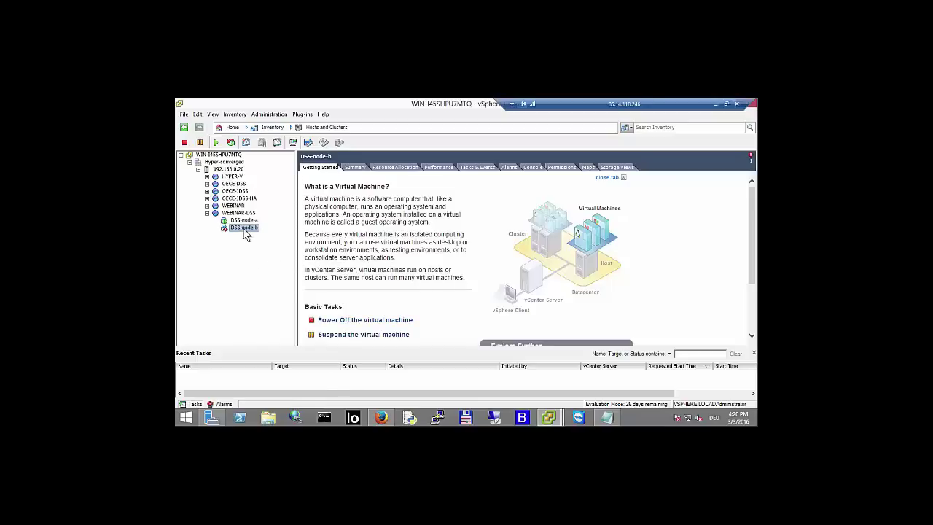
- Clear DSS-node-b's triggered 'Virtual machine CPU usage' alarm from its Alarms list
{"action": "left_click", "coordinate": [509, 168]}
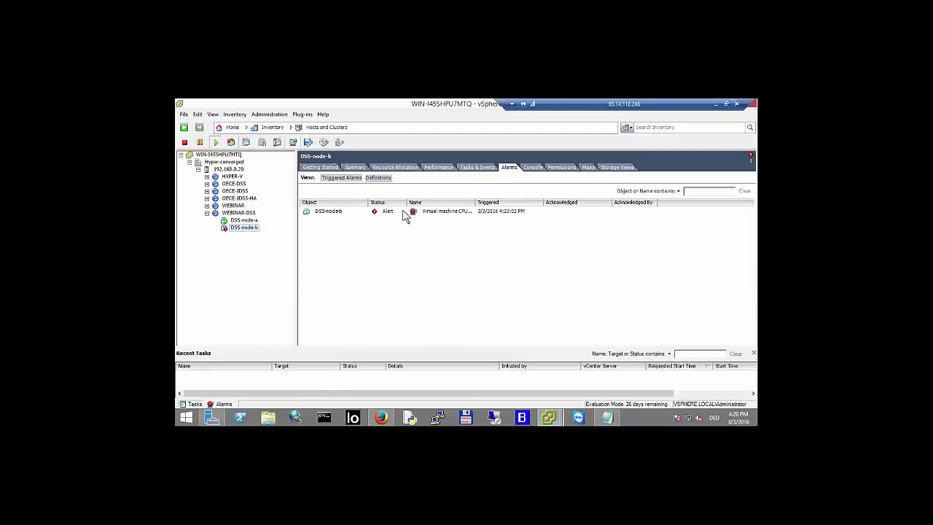
{"action": "left_click", "coordinate": [403, 213]}
{"action": "left_click_drag", "start_coordinate": [474, 201], "coordinate": [539, 202]}
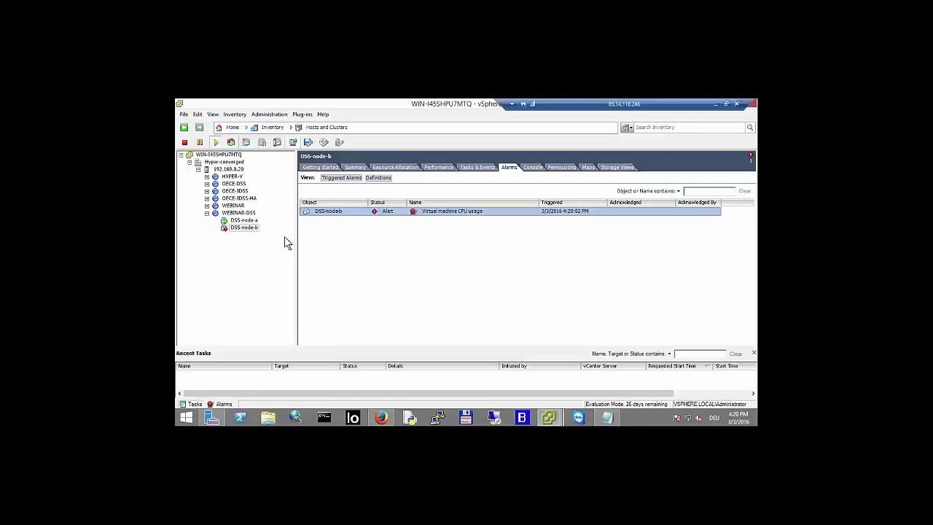
{"action": "right_click", "coordinate": [397, 213]}
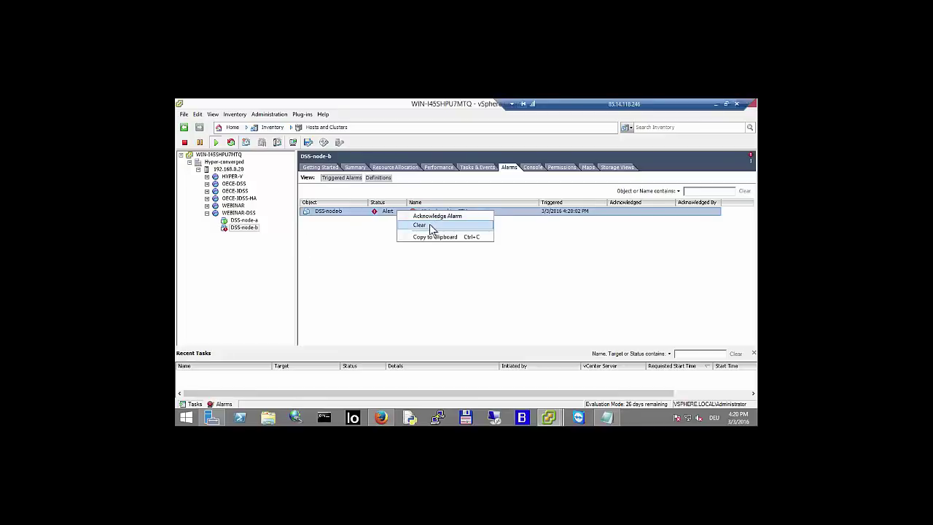
{"action": "left_click", "coordinate": [420, 226]}
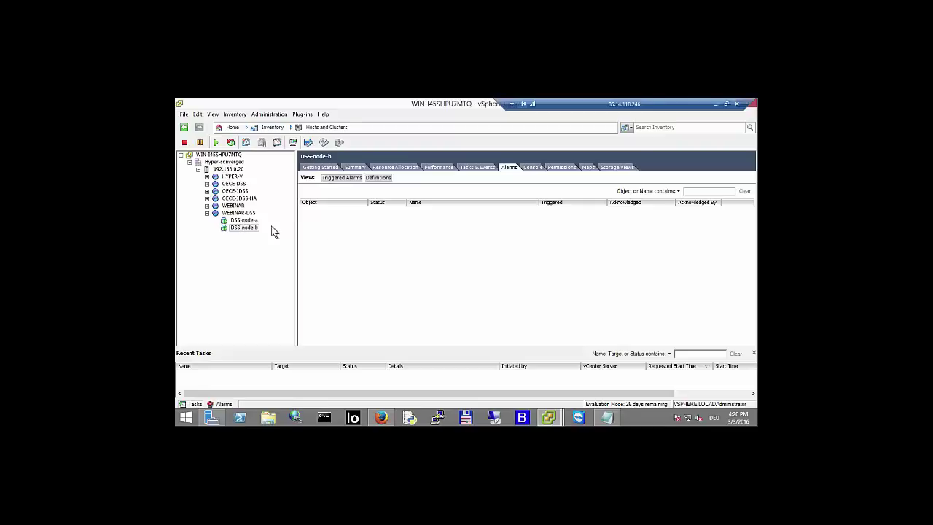
{"action": "left_click", "coordinate": [380, 419]}
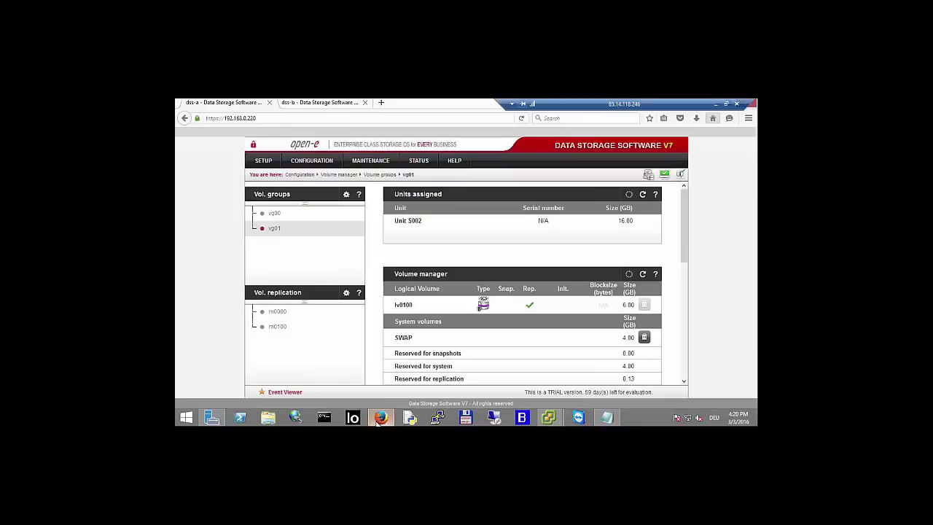
{"action": "left_click", "coordinate": [326, 106]}
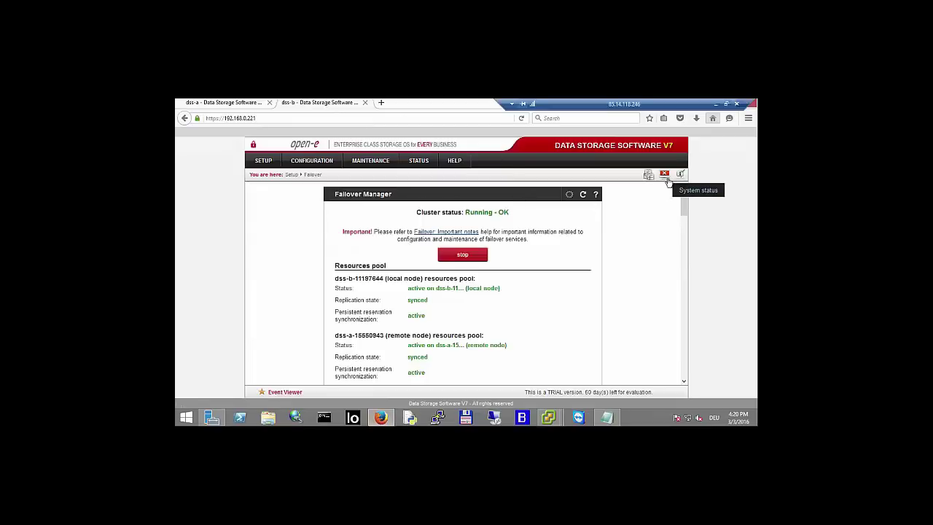
{"action": "mouse_move", "coordinate": [668, 181]}
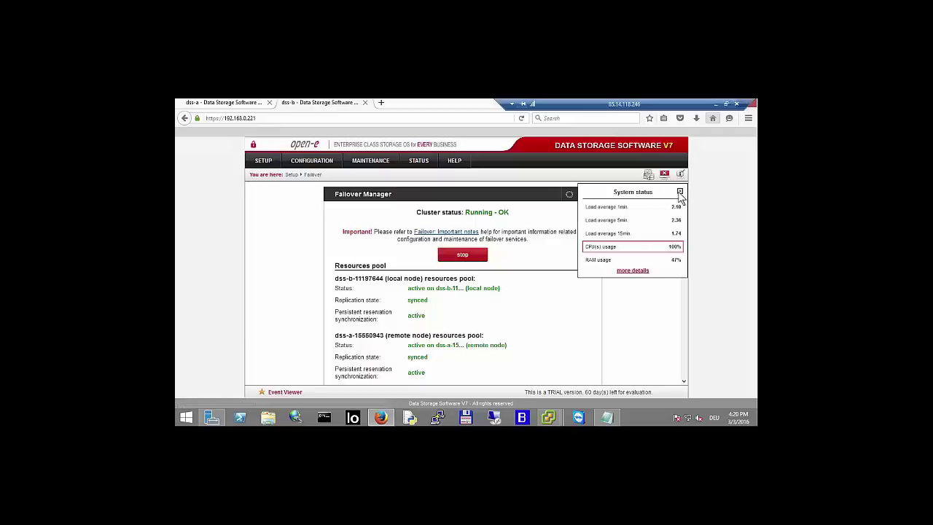
{"action": "left_click", "coordinate": [680, 194]}
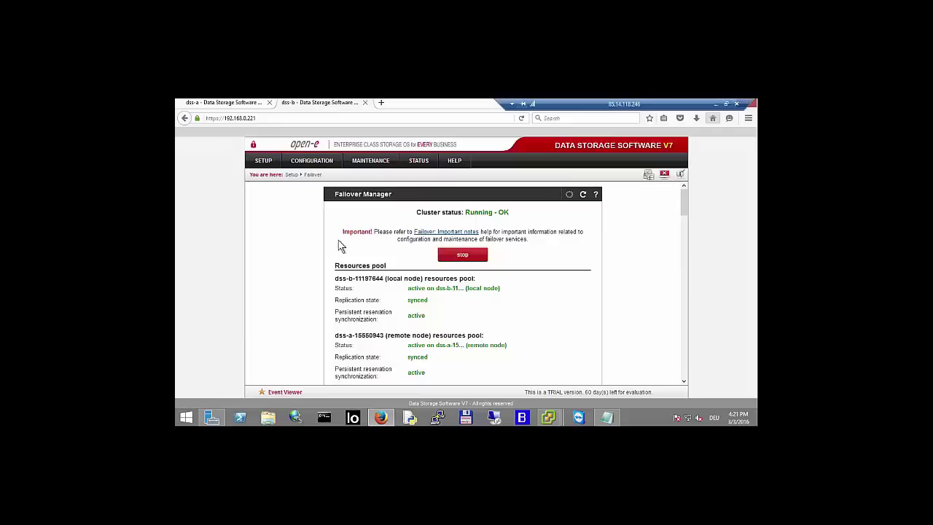
{"action": "left_click", "coordinate": [241, 103]}
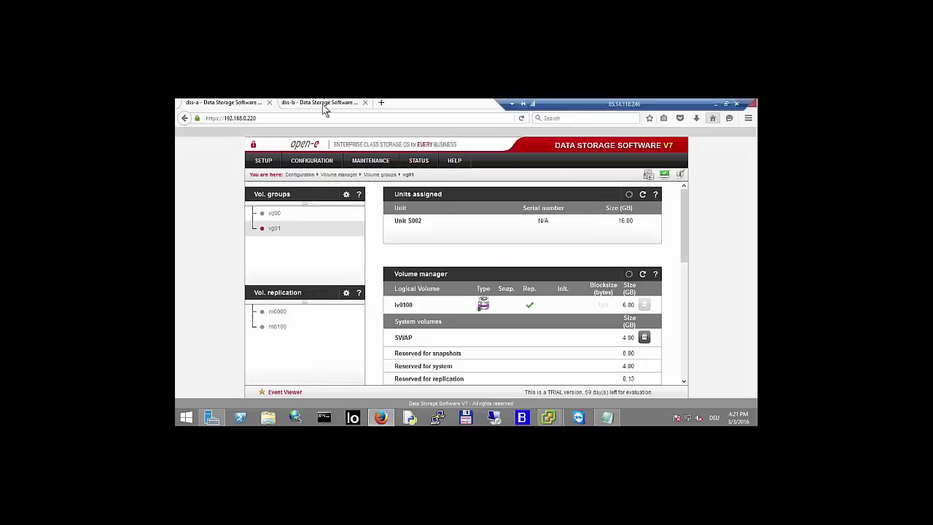
{"action": "left_click", "coordinate": [323, 108]}
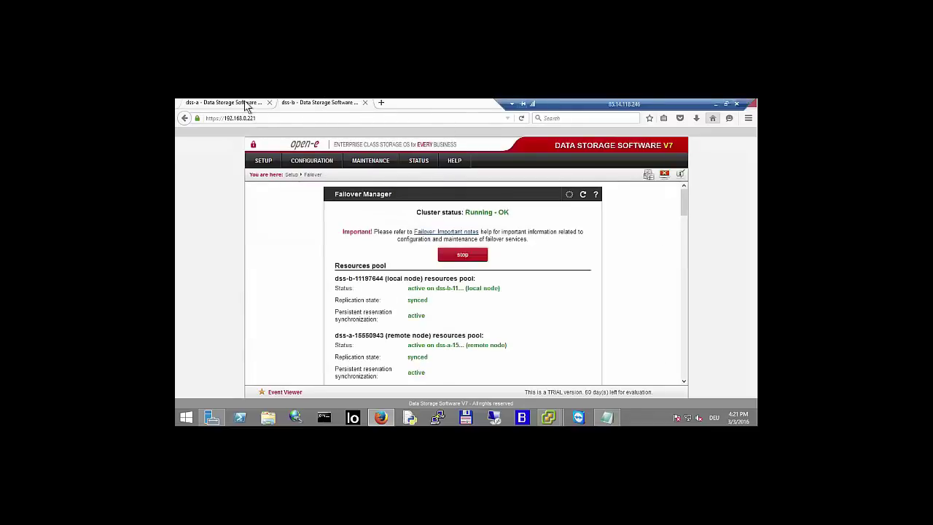
{"action": "left_click", "coordinate": [248, 108]}
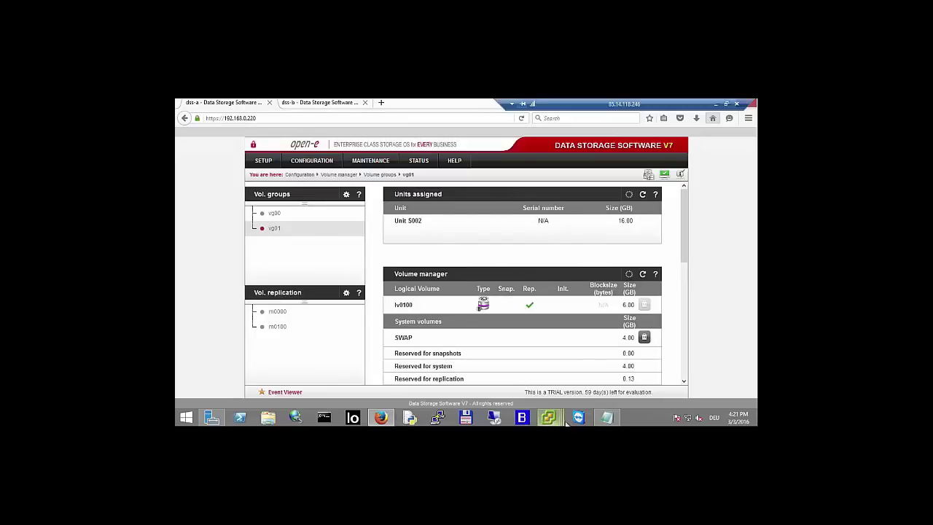
{"action": "mouse_move", "coordinate": [556, 421]}
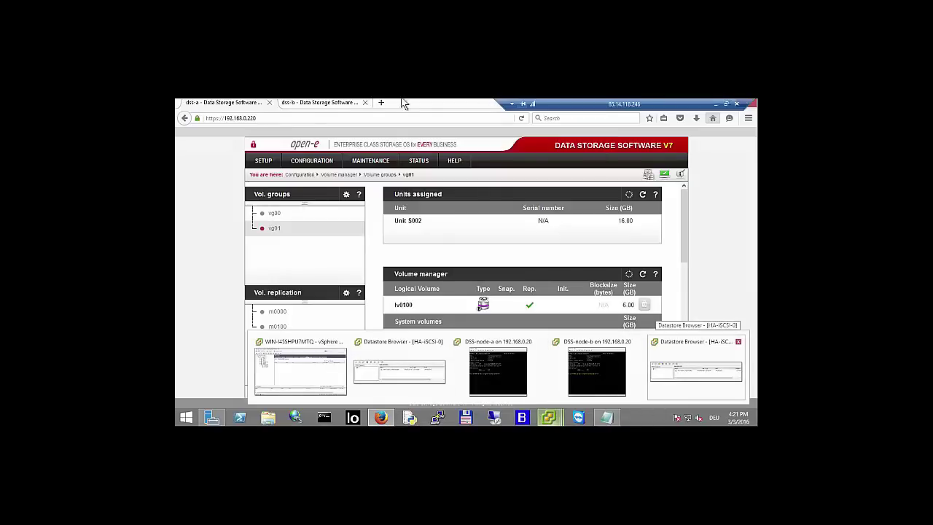
{"action": "left_click", "coordinate": [331, 103]}
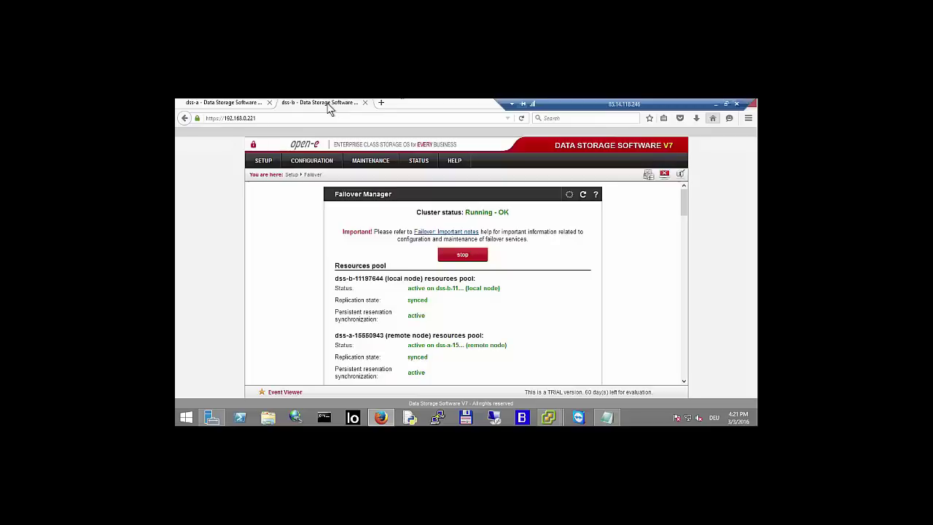
{"action": "left_click", "coordinate": [235, 108]}
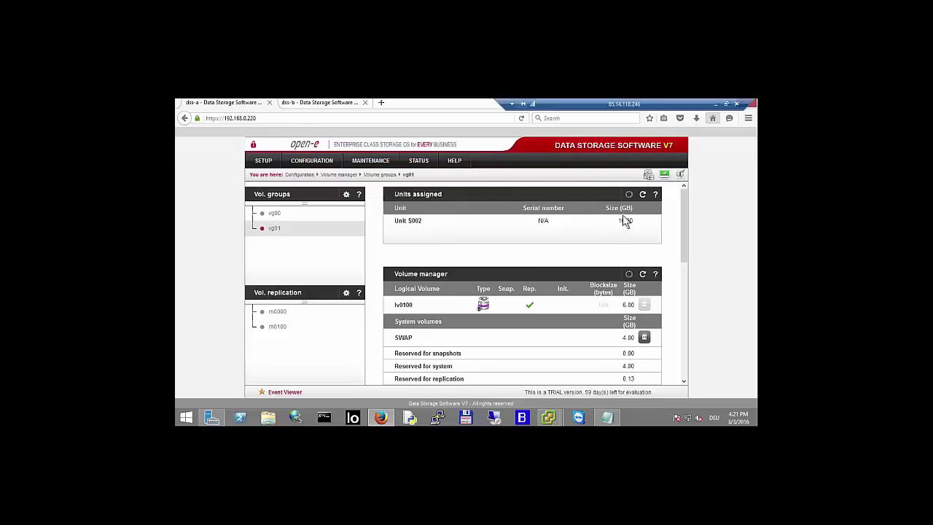
{"action": "left_click", "coordinate": [328, 107]}
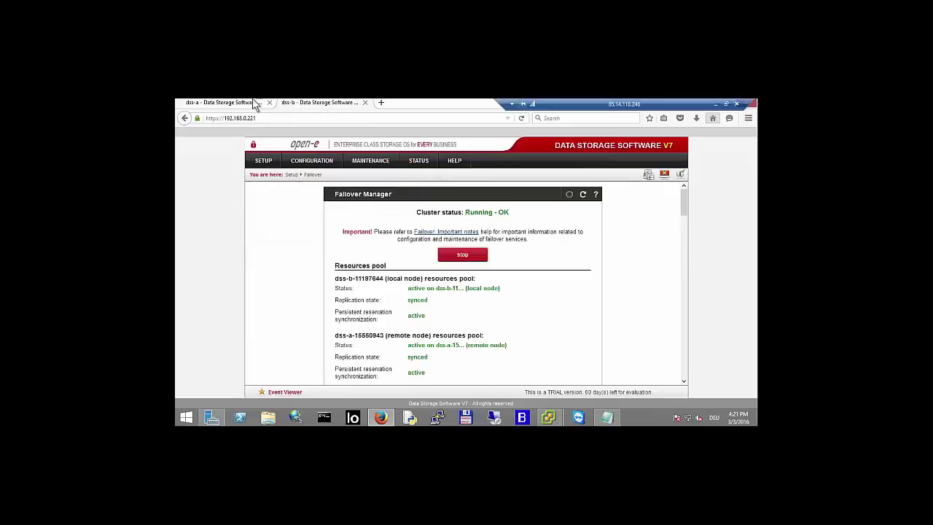
{"action": "left_click", "coordinate": [244, 106]}
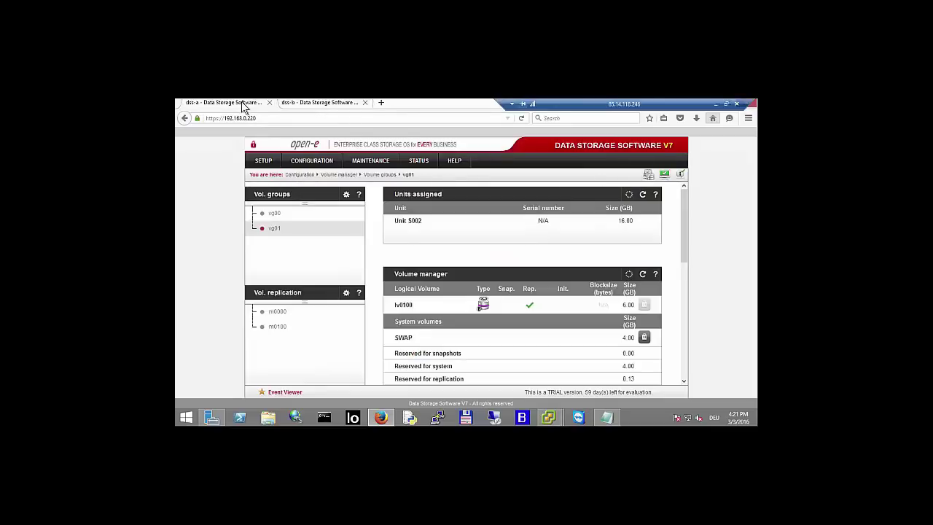
{"action": "left_click", "coordinate": [323, 108]}
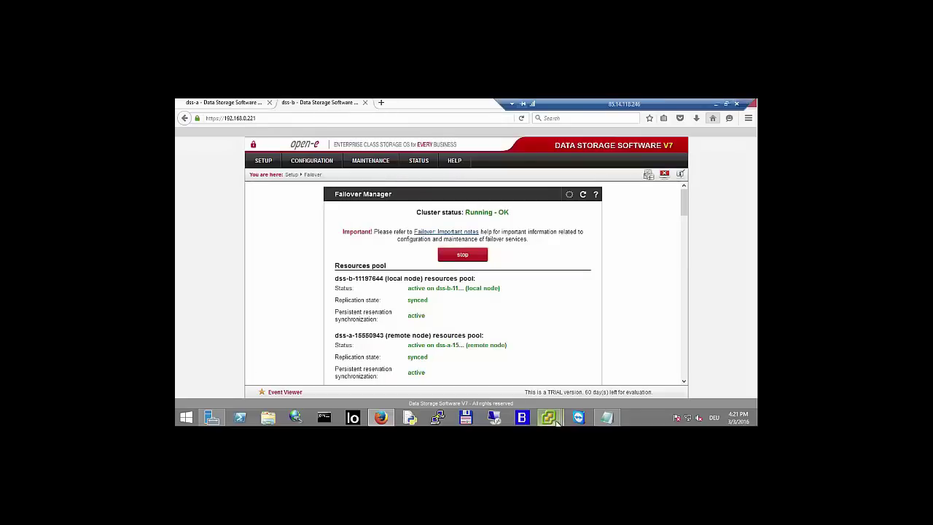
{"action": "mouse_move", "coordinate": [551, 419]}
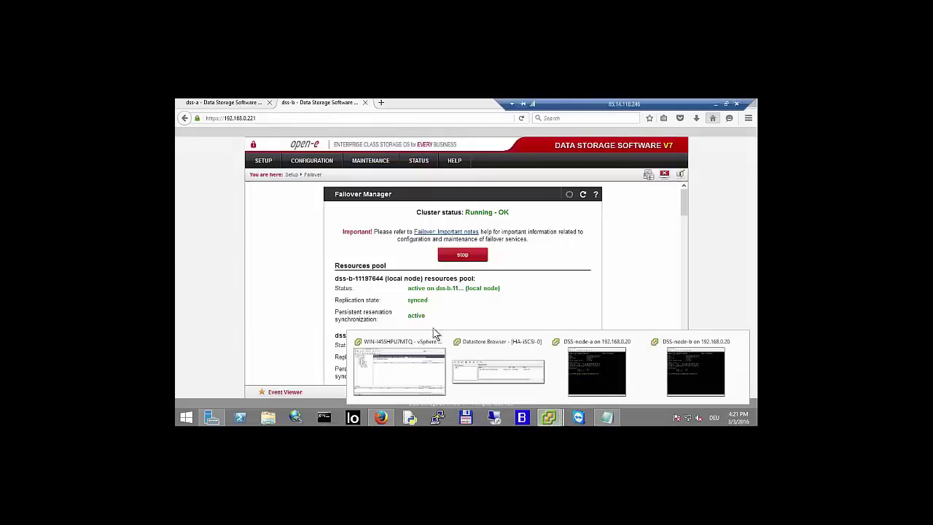
- Power off the DSS-node-b virtual machine and confirm the shutdown with Yes
{"action": "left_click", "coordinate": [415, 369]}
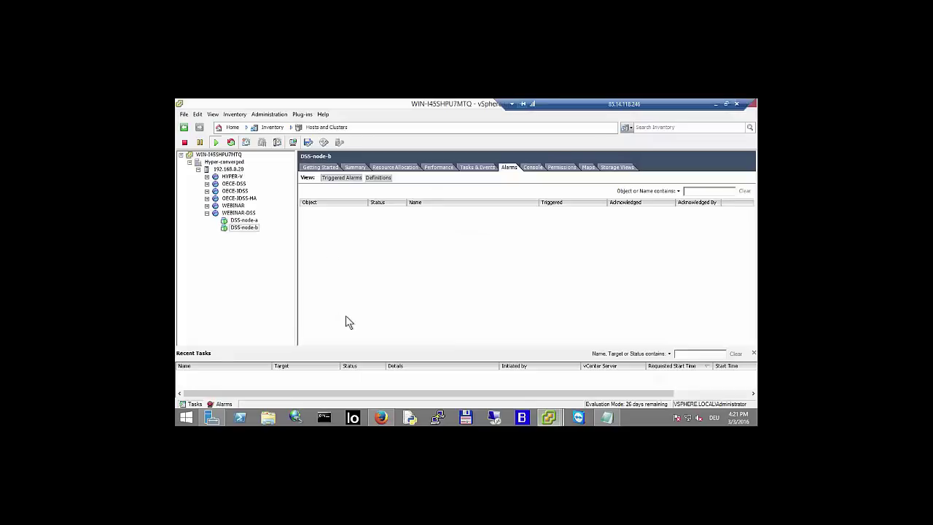
{"action": "left_click", "coordinate": [245, 227]}
{"action": "right_click", "coordinate": [245, 228]}
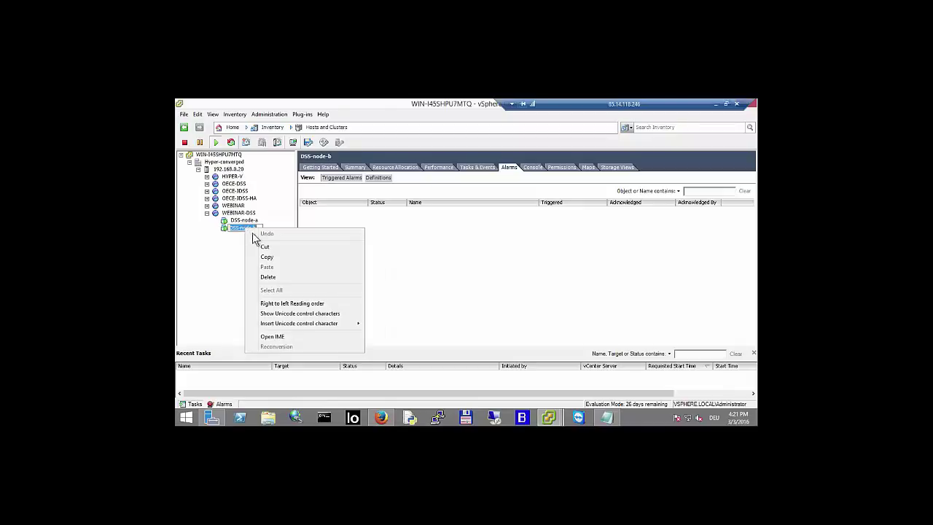
{"action": "left_click", "coordinate": [234, 236]}
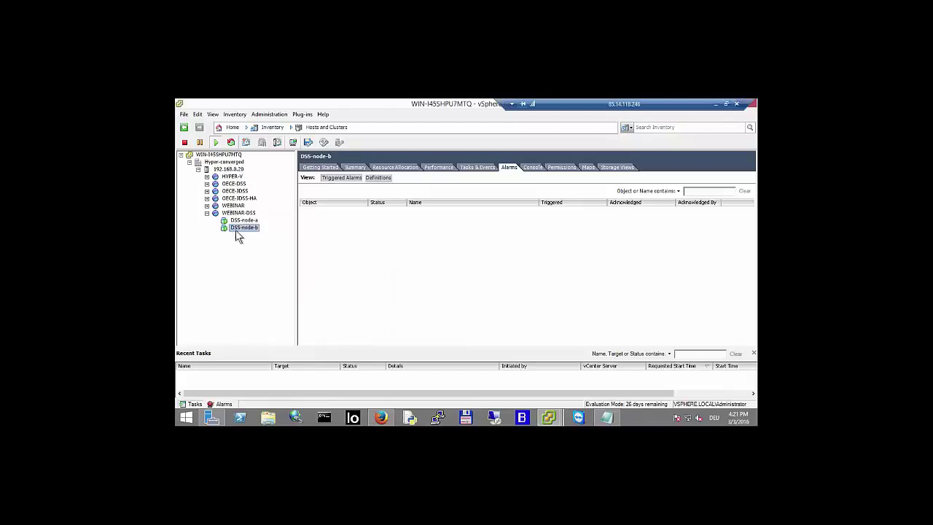
{"action": "right_click", "coordinate": [243, 232]}
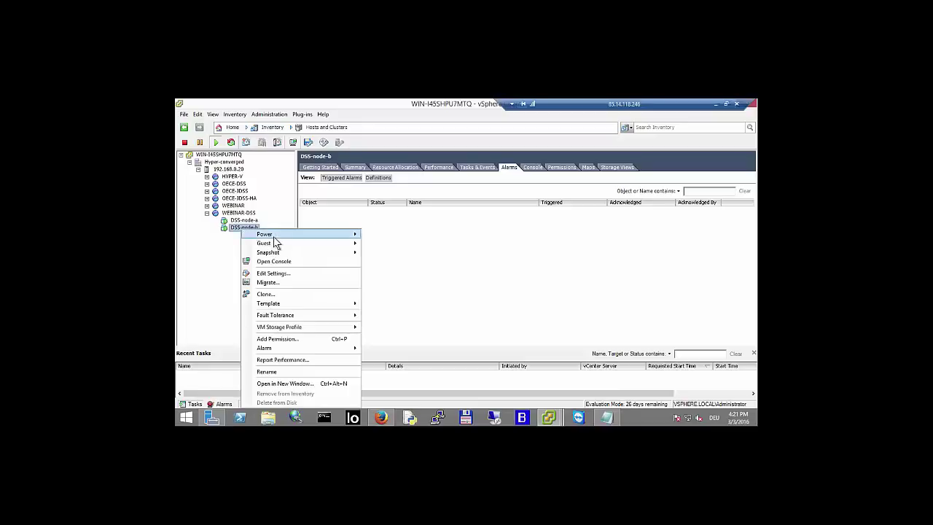
{"action": "mouse_move", "coordinate": [273, 237]}
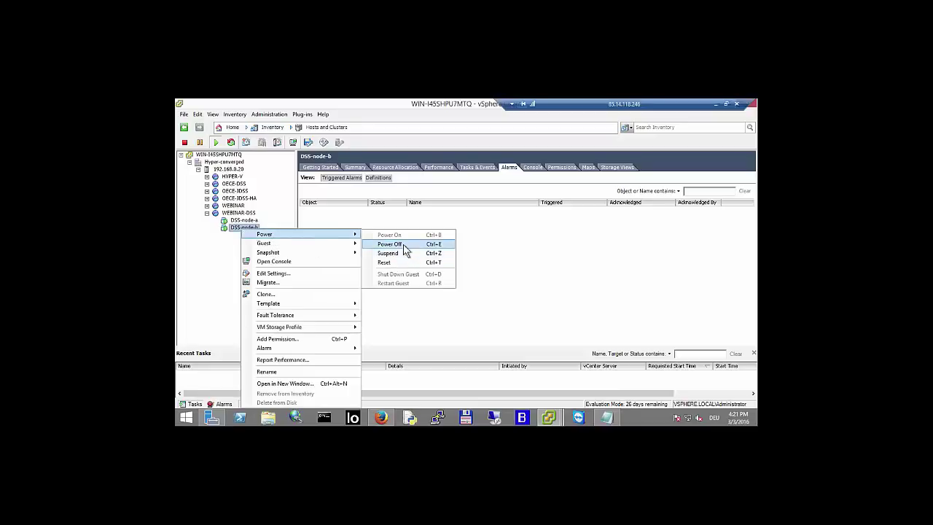
{"action": "left_click", "coordinate": [404, 246]}
{"action": "left_click", "coordinate": [501, 292]}
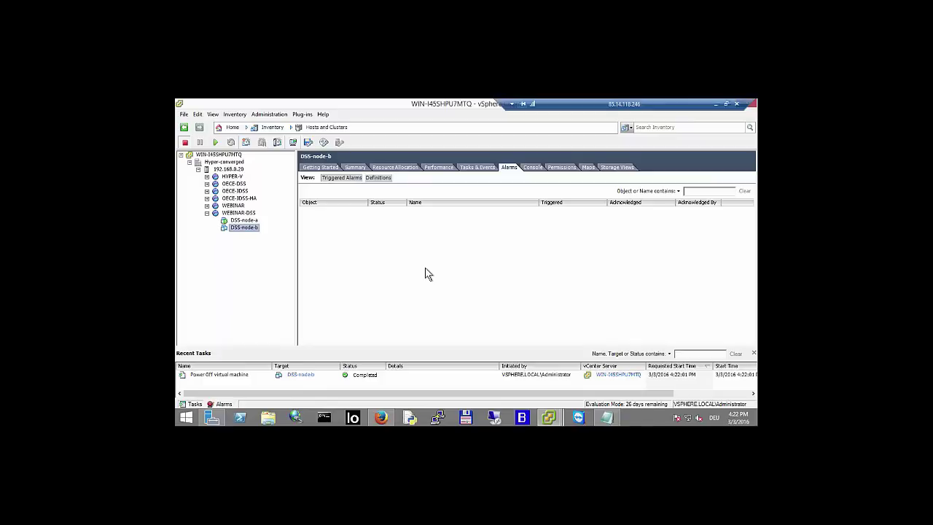
{"action": "left_click", "coordinate": [381, 417]}
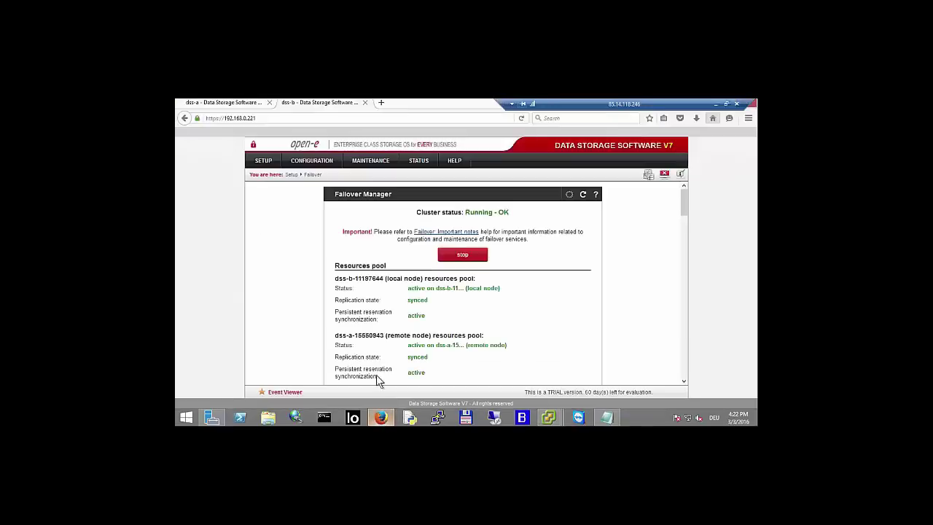
- Reload dss-b, then open SETUP > Failover on the dss-a node
{"action": "left_click", "coordinate": [519, 120]}
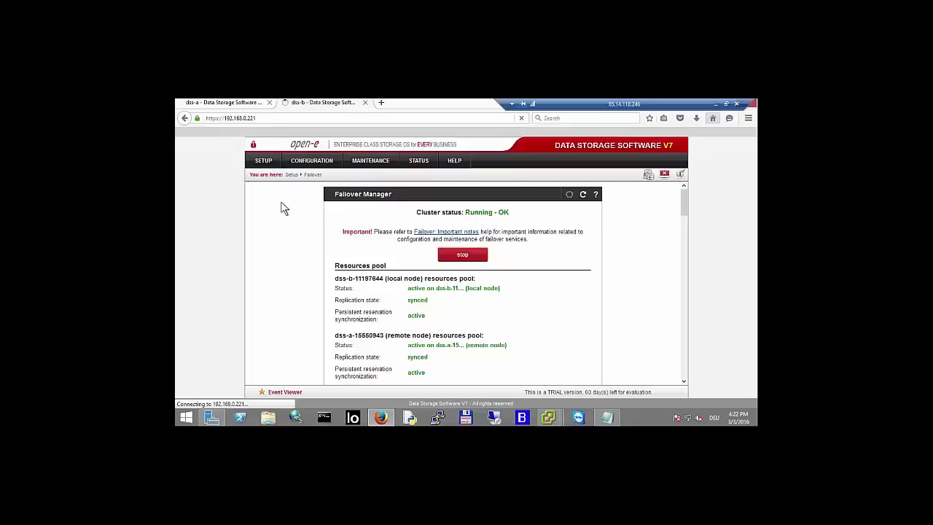
{"action": "left_click", "coordinate": [243, 102]}
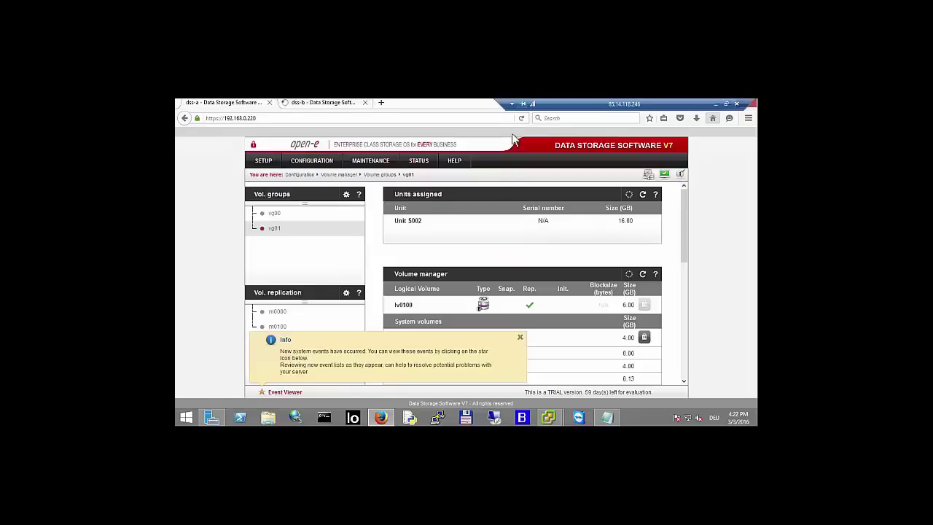
{"action": "left_click", "coordinate": [264, 160]}
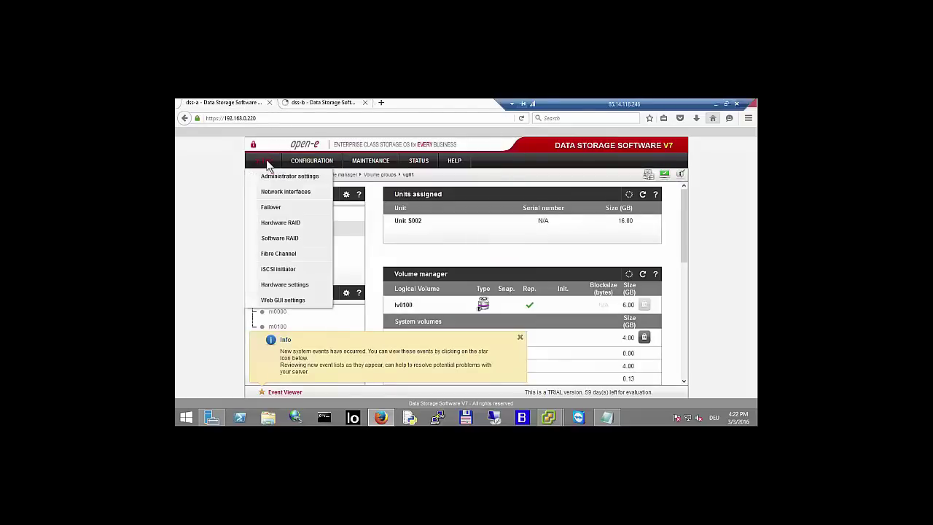
{"action": "left_click", "coordinate": [261, 208]}
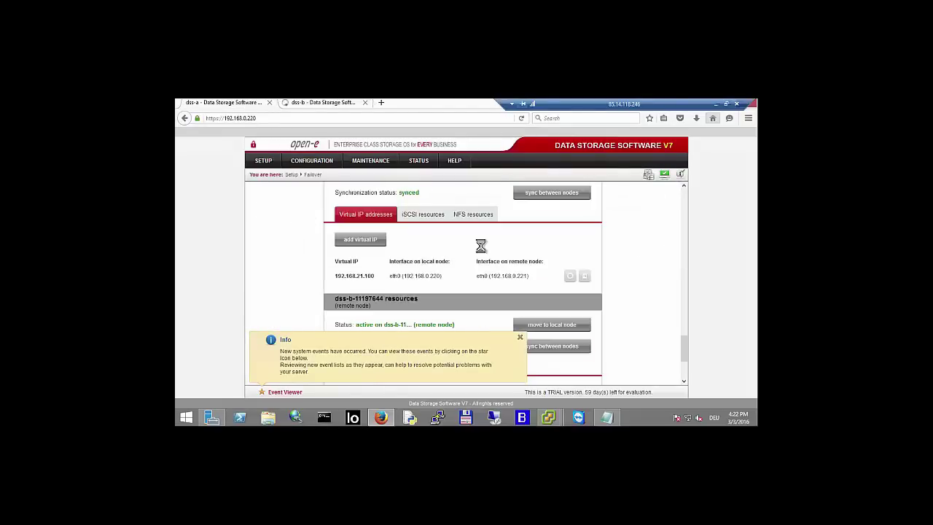
{"action": "scroll", "coordinate": [684, 197], "scroll_direction": "up", "scroll_amount": 15}
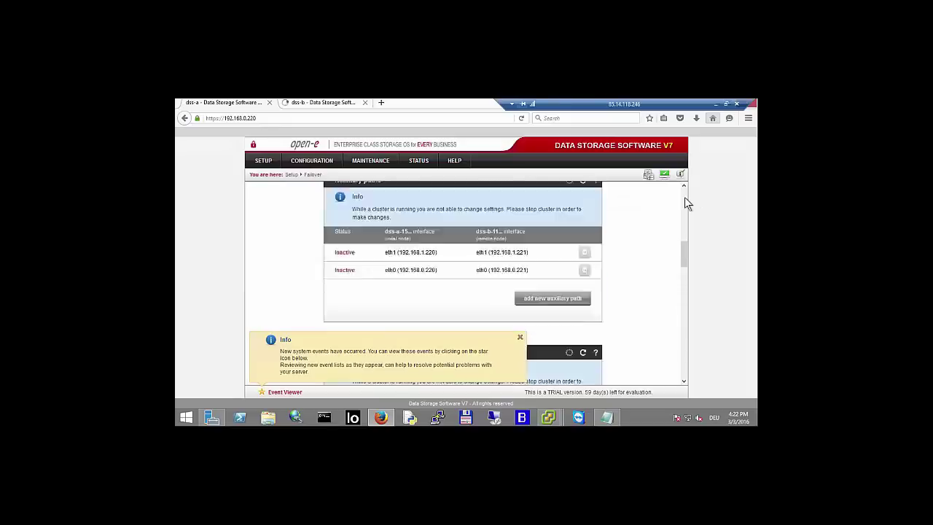
- Refresh dss-a's Failover Manager until it reports Running - Degraded, replication not synced
{"action": "left_click", "coordinate": [520, 337]}
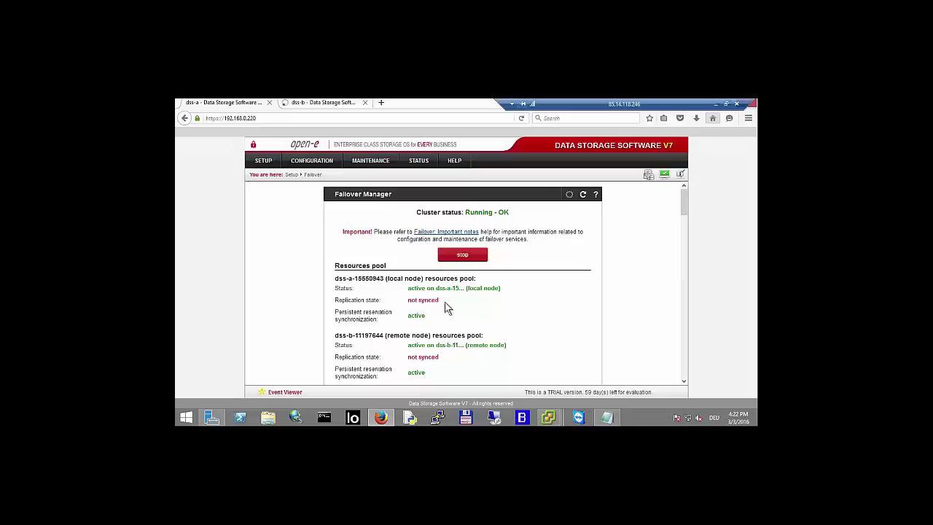
{"action": "left_click", "coordinate": [582, 195]}
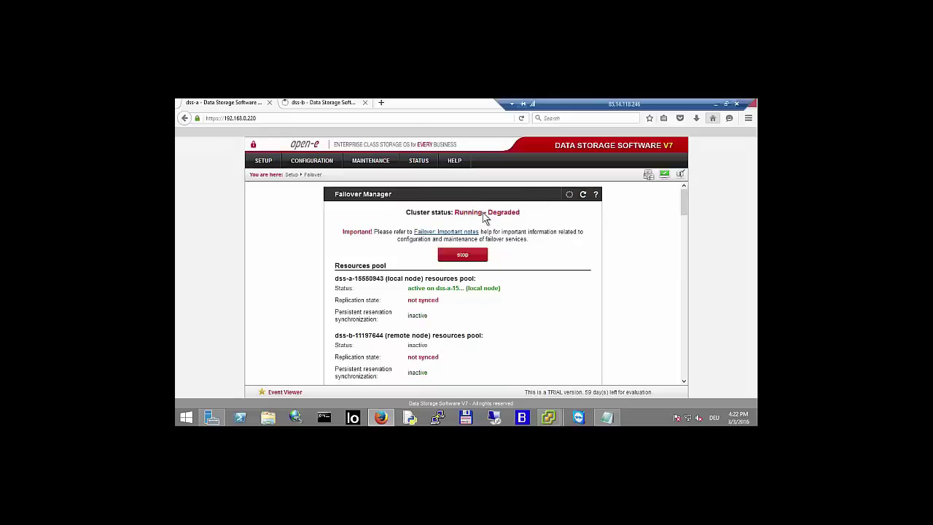
{"action": "left_click", "coordinate": [583, 194]}
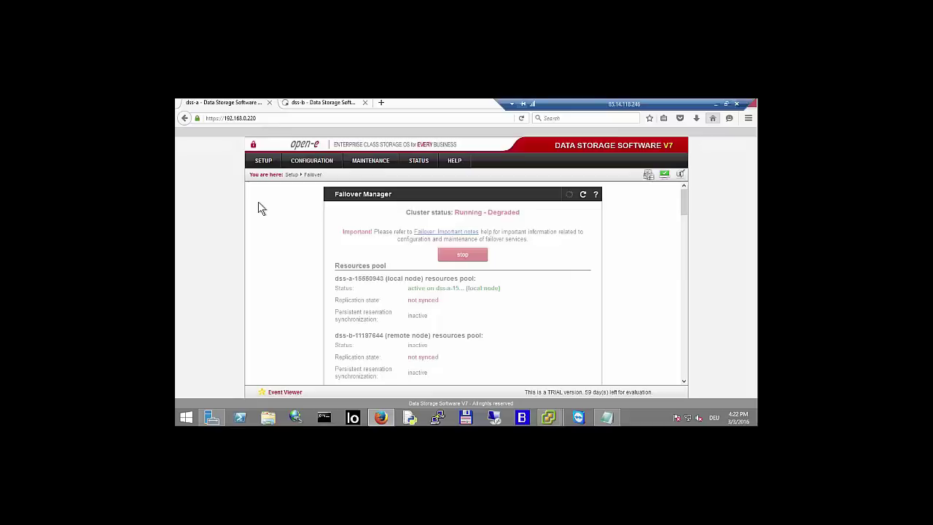
{"action": "left_click", "coordinate": [343, 106]}
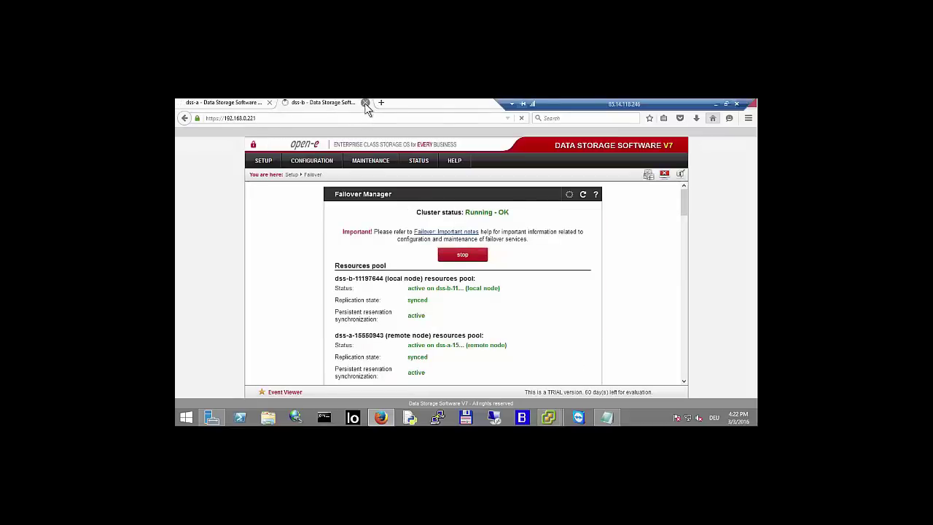
- Close the dss-b tab and open dss-a's Volume replication page
{"action": "left_click", "coordinate": [366, 102]}
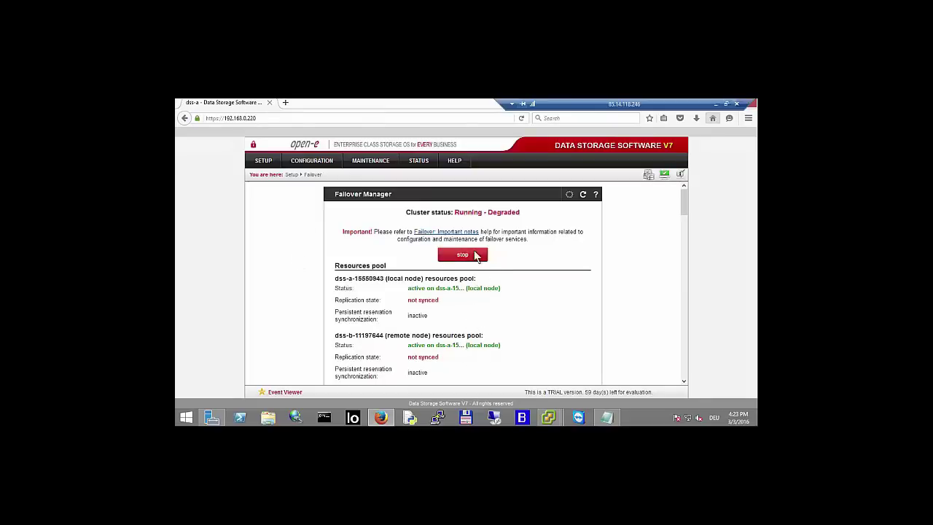
{"action": "left_click", "coordinate": [319, 162]}
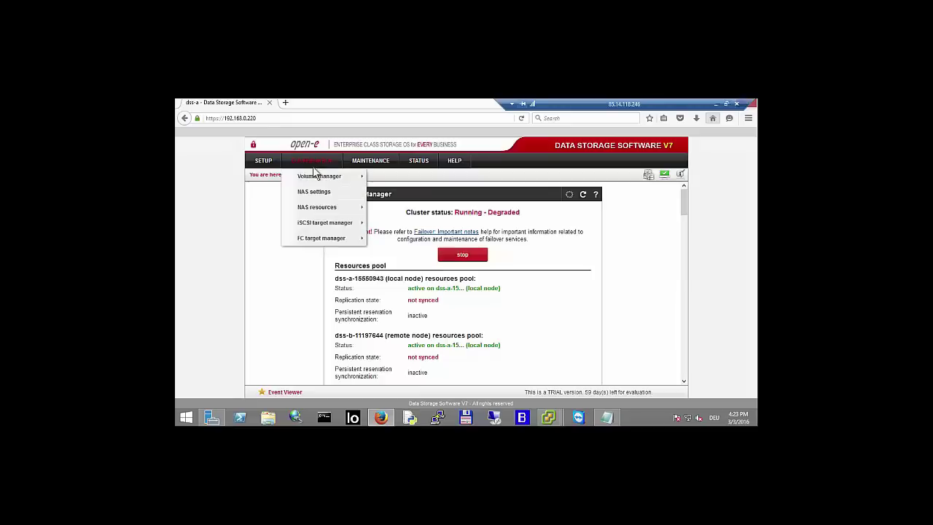
{"action": "mouse_move", "coordinate": [324, 181]}
{"action": "left_click", "coordinate": [392, 191]}
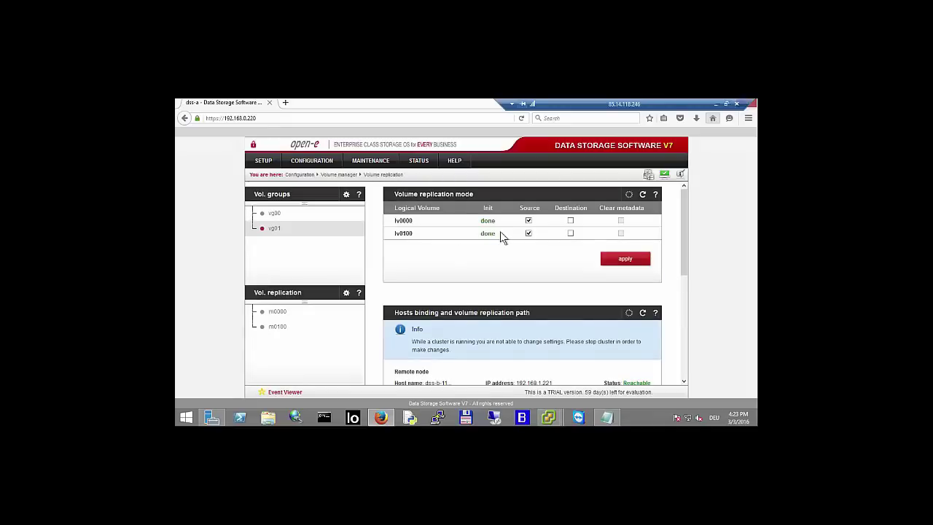
- Load 192.168.0.221 in a new tab, correcting the mistyped address
{"action": "left_click", "coordinate": [285, 105]}
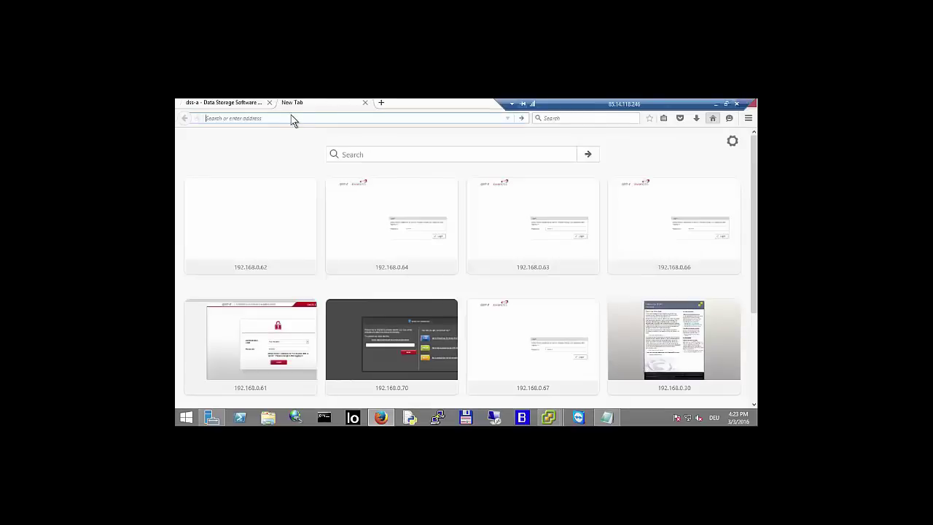
{"action": "type", "text": "192.168.0.62/"}
{"action": "key", "text": "Return"}
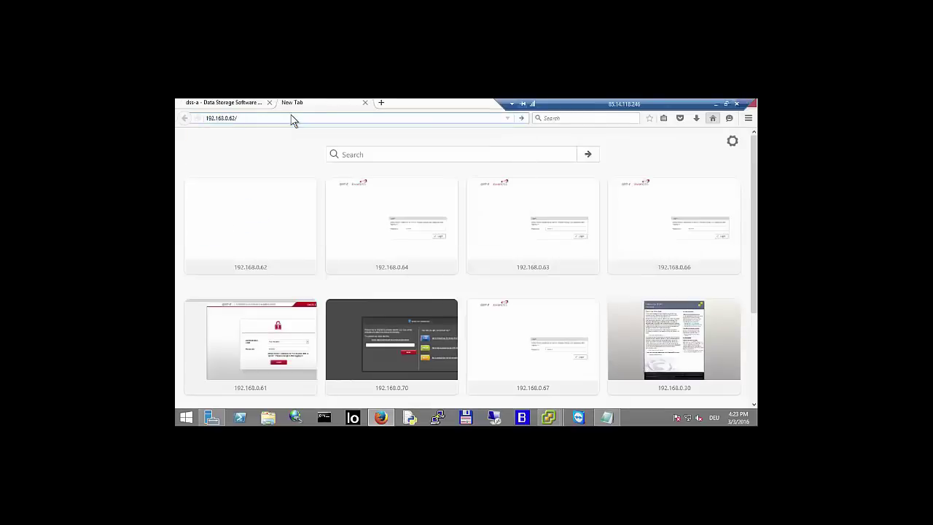
{"action": "key", "text": "BackSpace"}
{"action": "key", "text": "BackSpace"}
{"action": "key", "text": "BackSpace"}
{"action": "key", "text": "BackSpace"}
{"action": "type", "text": "221"}
{"action": "key", "text": "Return"}
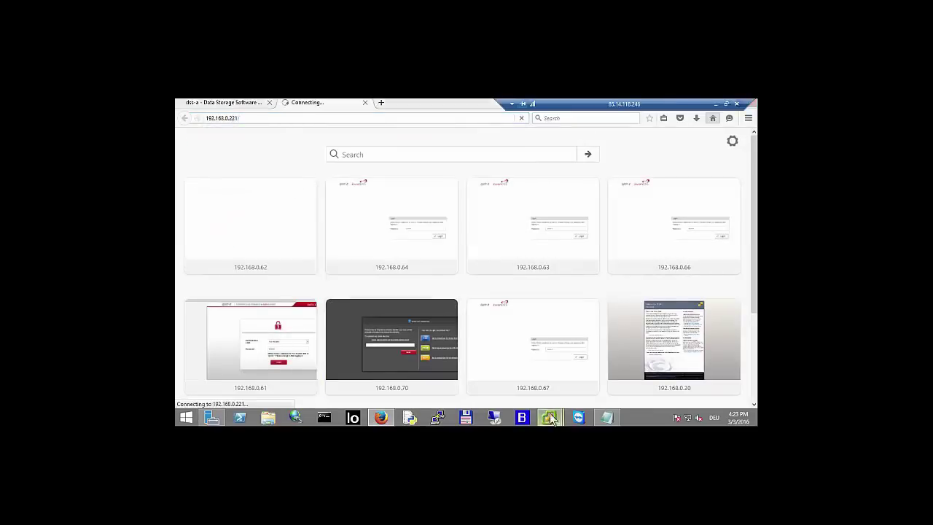
- Bring vSphere Client forward and open DSS-node-b's Edit Settings
{"action": "mouse_move", "coordinate": [552, 422]}
{"action": "left_click", "coordinate": [432, 379]}
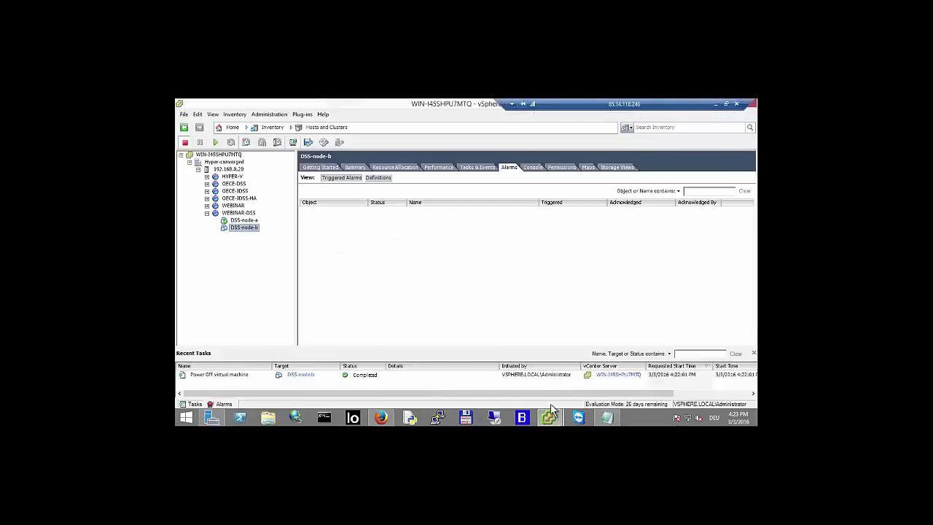
{"action": "mouse_move", "coordinate": [555, 420]}
{"action": "left_click", "coordinate": [514, 382]}
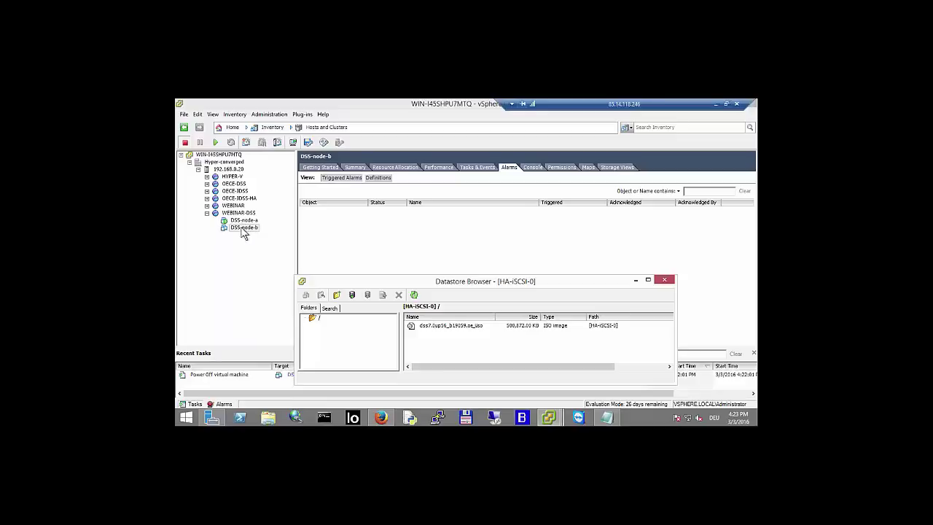
{"action": "left_click", "coordinate": [244, 230]}
{"action": "right_click", "coordinate": [244, 231]}
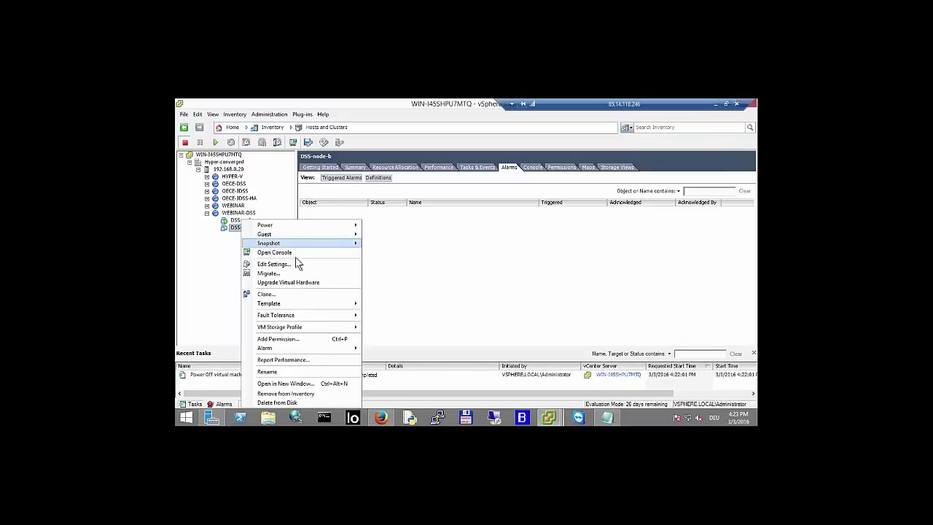
{"action": "left_click", "coordinate": [291, 264]}
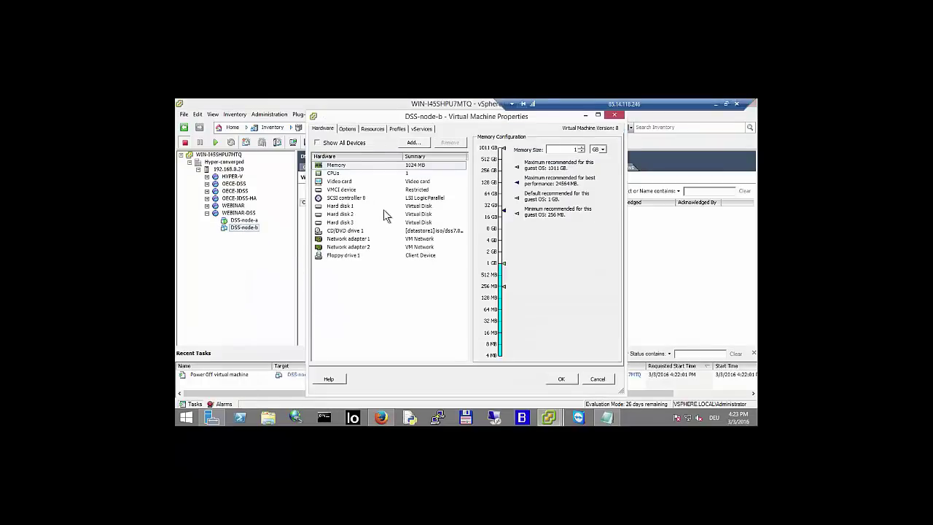
- Set network adapters 1 and 2 to 'no adapters' and apply the change
{"action": "left_click", "coordinate": [356, 239]}
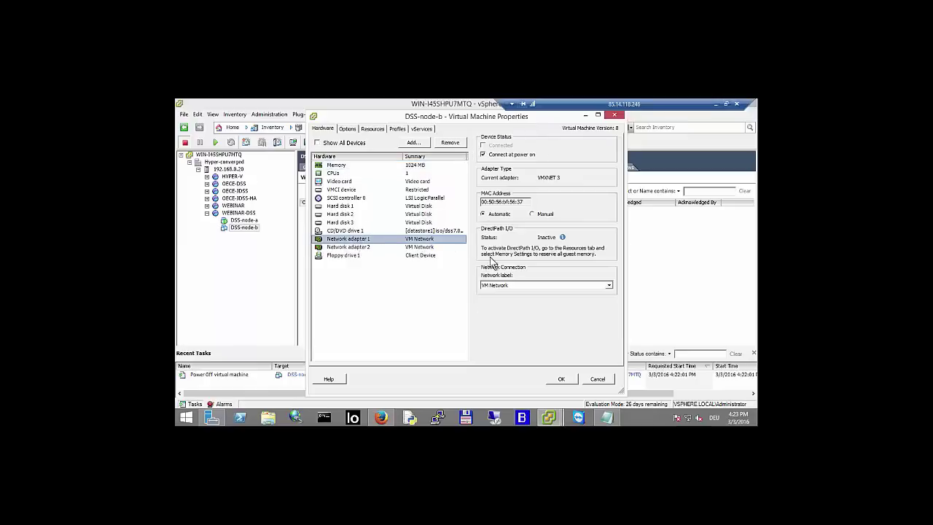
{"action": "left_click", "coordinate": [518, 285]}
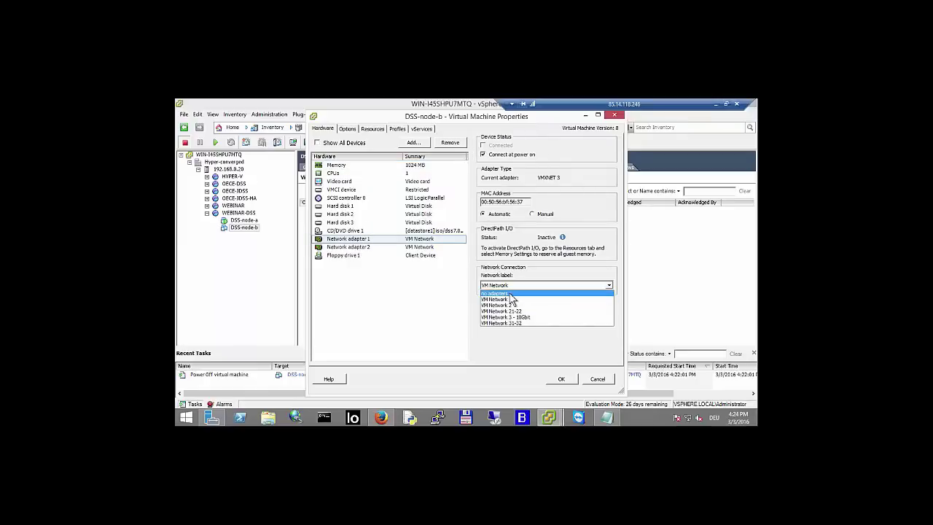
{"action": "left_click", "coordinate": [511, 293]}
{"action": "left_click", "coordinate": [369, 249]}
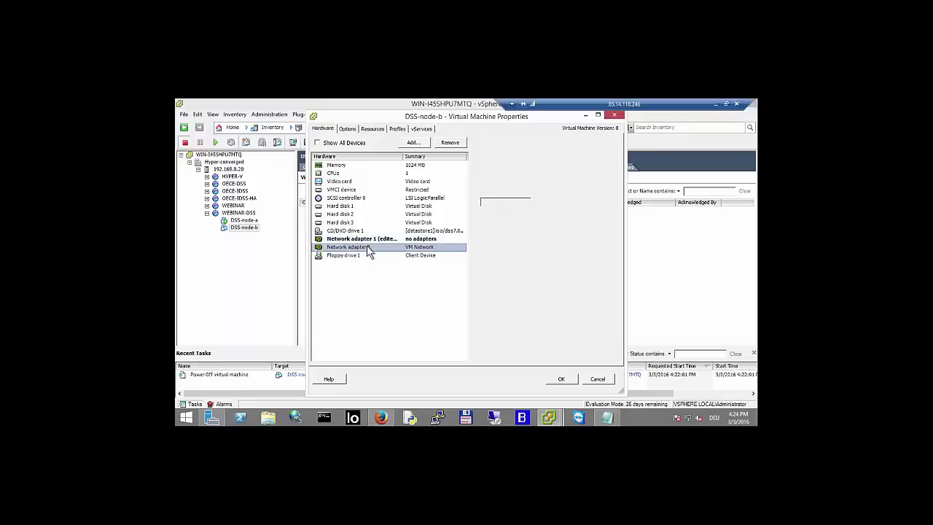
{"action": "left_click", "coordinate": [508, 285]}
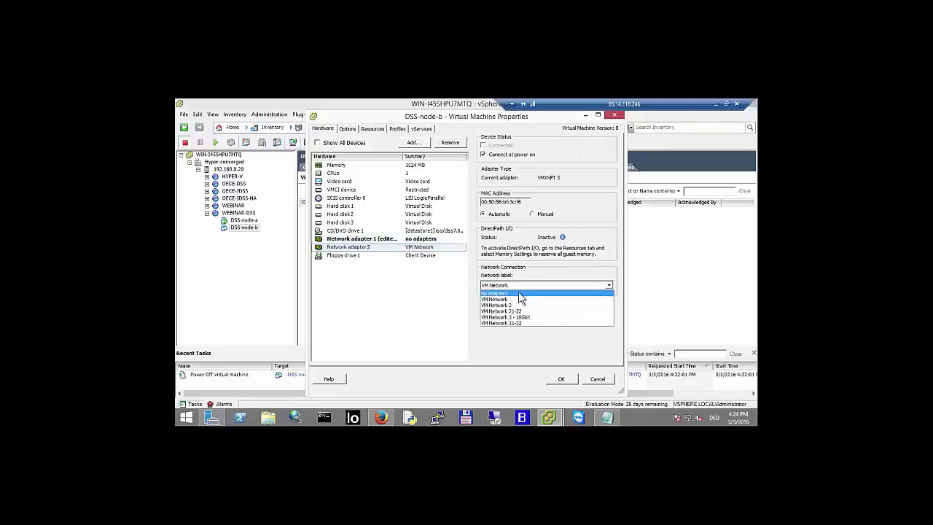
{"action": "left_click", "coordinate": [518, 293]}
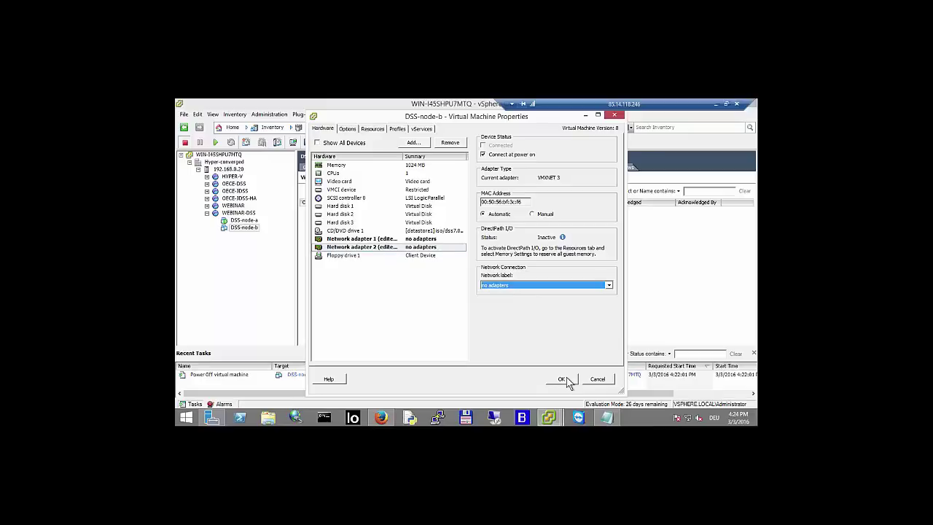
{"action": "left_click", "coordinate": [563, 380]}
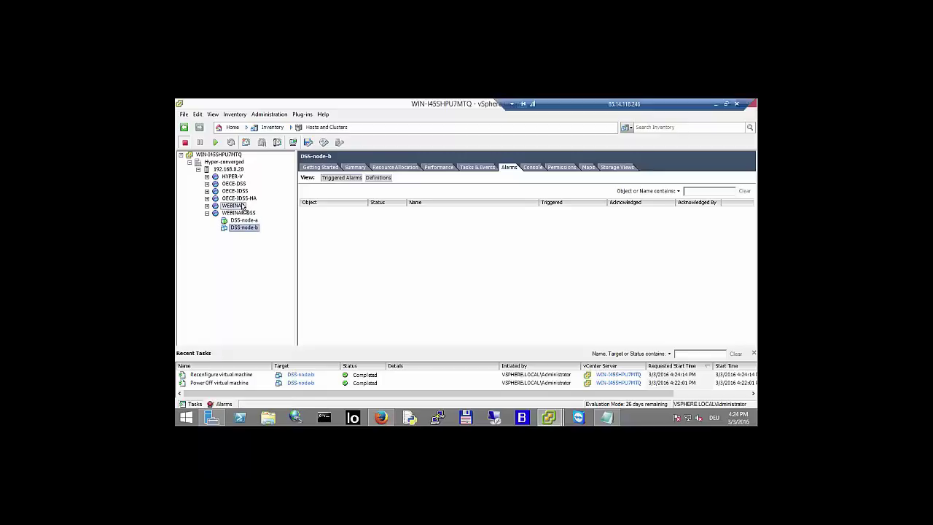
- Move DSS-node-b into the WEBINAR pool, accepting the memory and CPU shares warnings
{"action": "left_click_drag", "start_coordinate": [242, 207], "coordinate": [243, 207]}
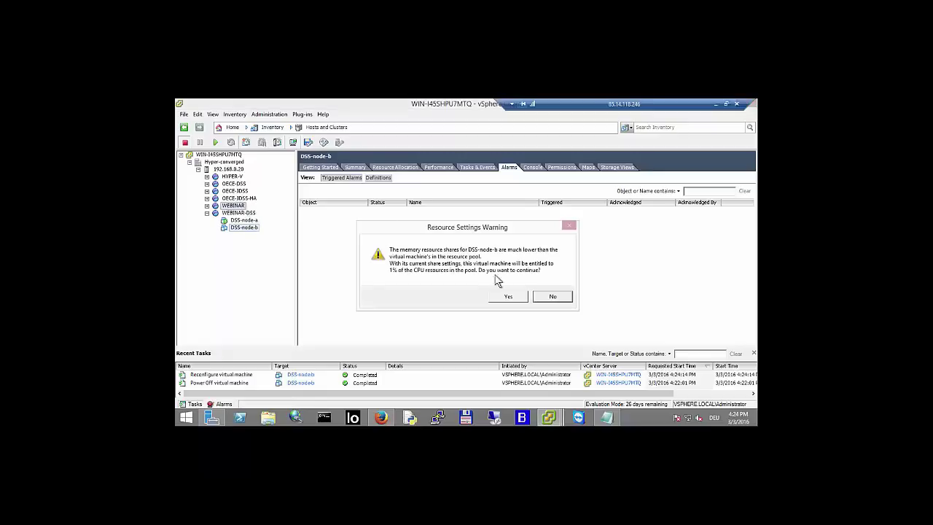
{"action": "left_click", "coordinate": [509, 297]}
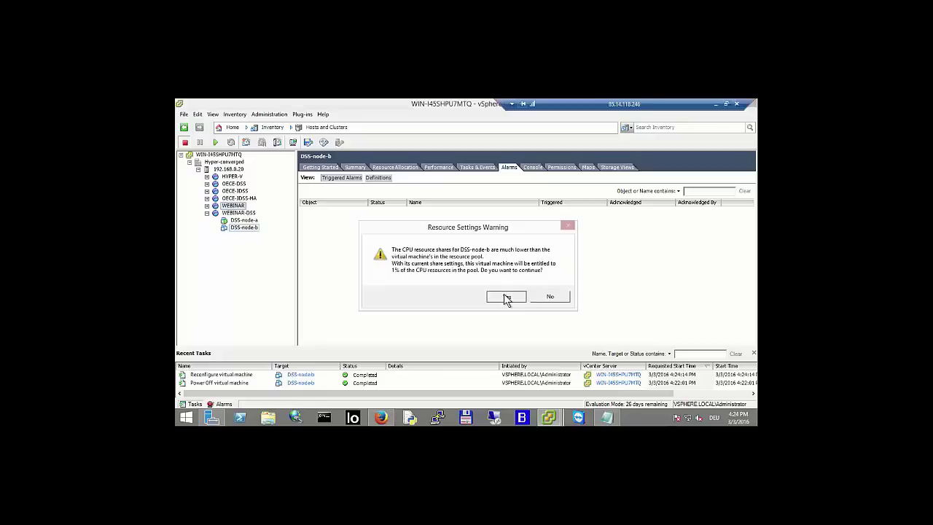
{"action": "left_click", "coordinate": [508, 297]}
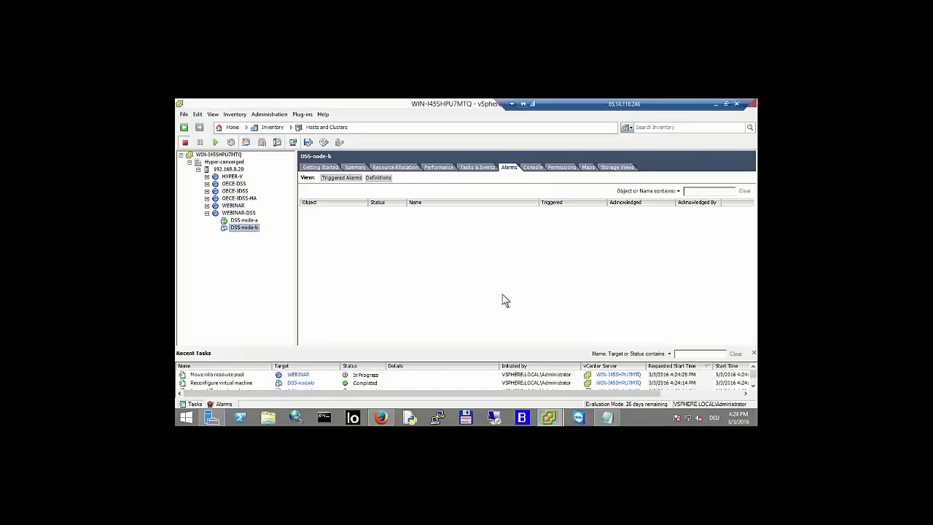
- Move DSS spare221 into the WEBINAR-DSS pool and power it on
{"action": "left_click", "coordinate": [207, 206]}
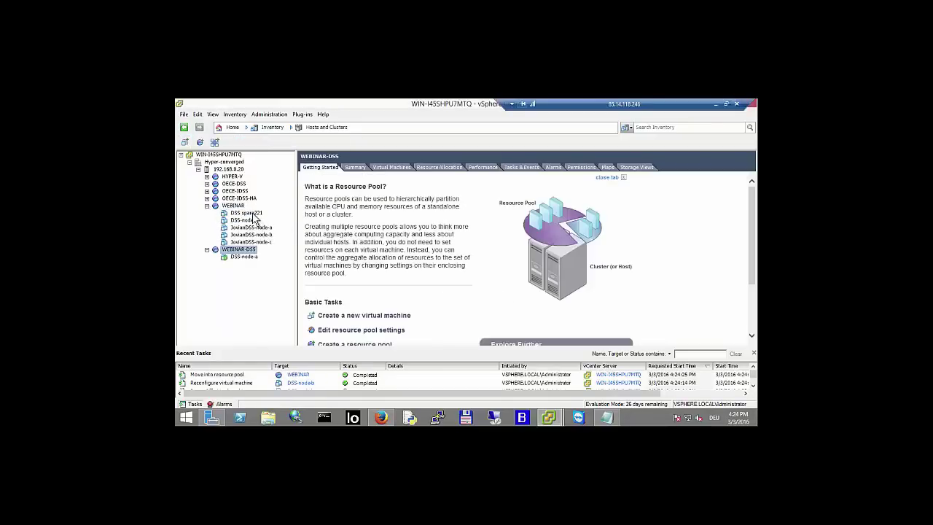
{"action": "left_click", "coordinate": [254, 213]}
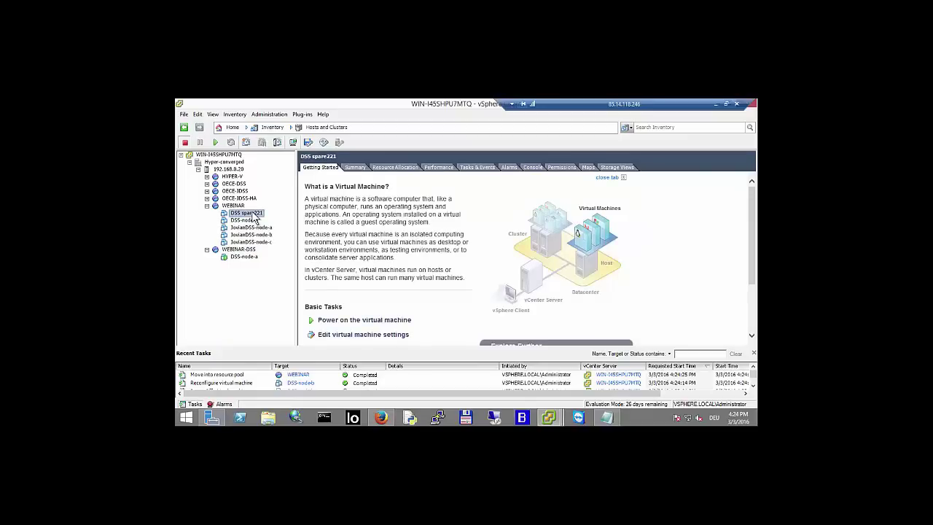
{"action": "left_click_drag", "start_coordinate": [254, 217], "coordinate": [253, 258]}
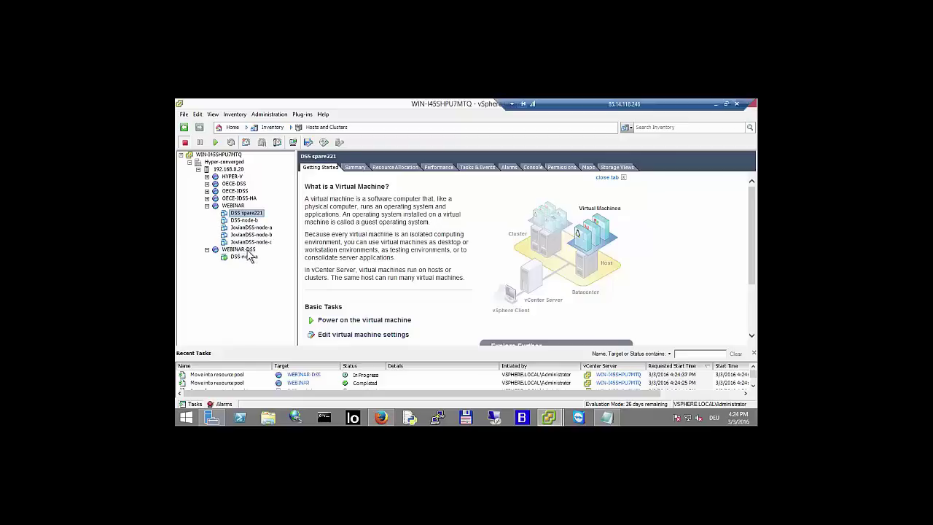
{"action": "left_click", "coordinate": [207, 206]}
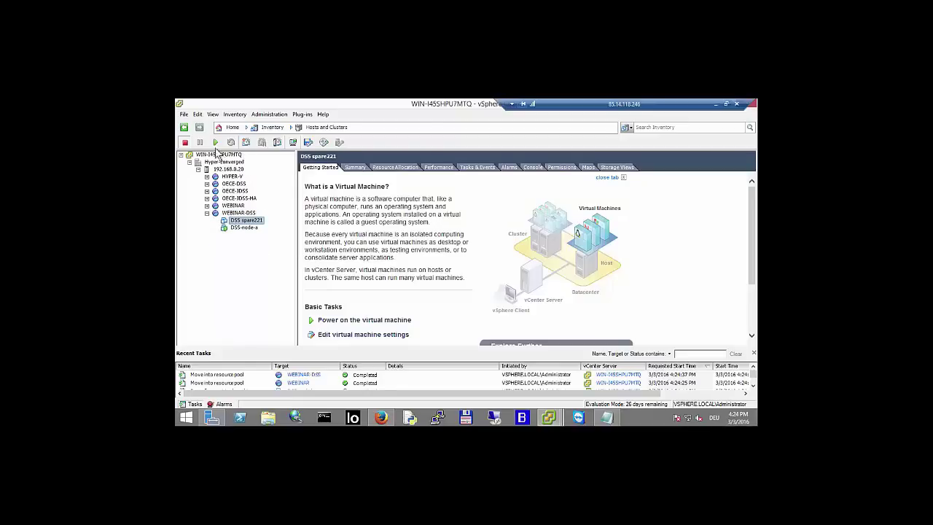
{"action": "left_click", "coordinate": [215, 142]}
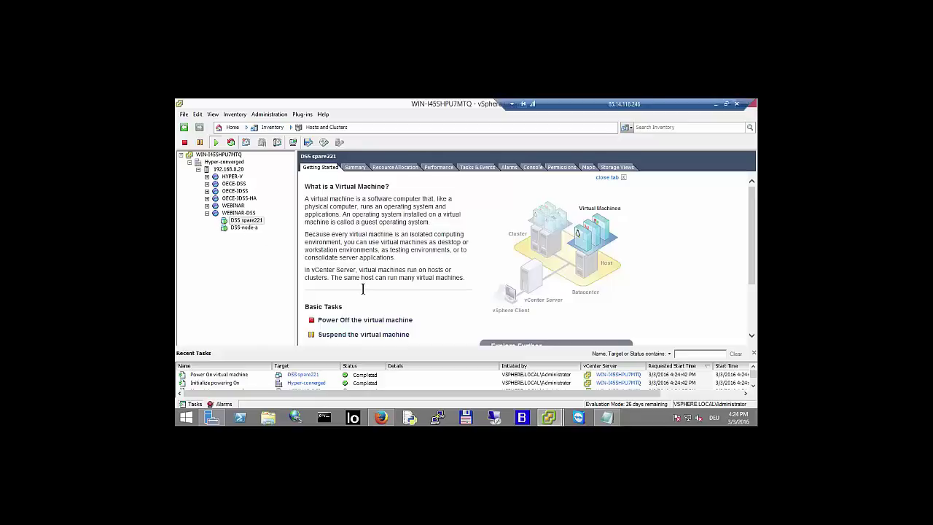
- Open DSS spare221's settings and review hard disks 1, 2 and 3
{"action": "scroll", "coordinate": [362, 289], "scroll_direction": "down", "scroll_amount": 3}
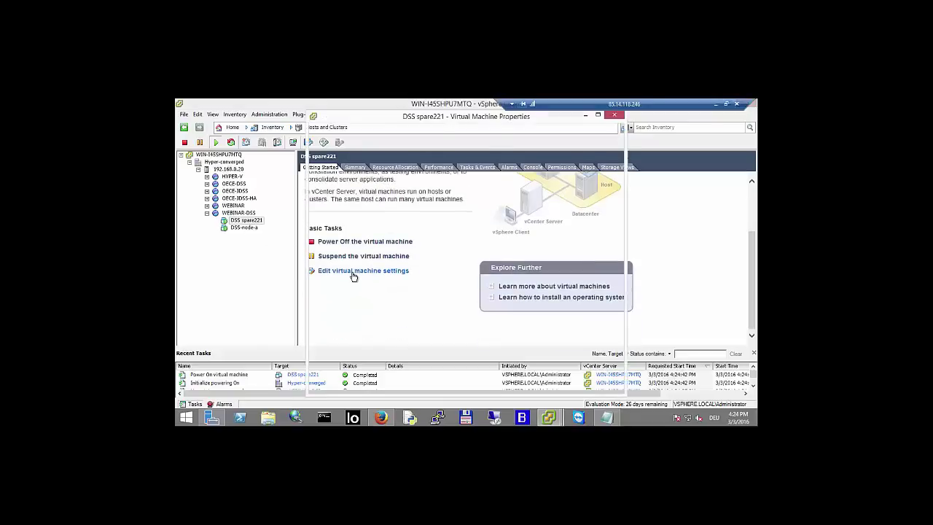
{"action": "left_click", "coordinate": [353, 272]}
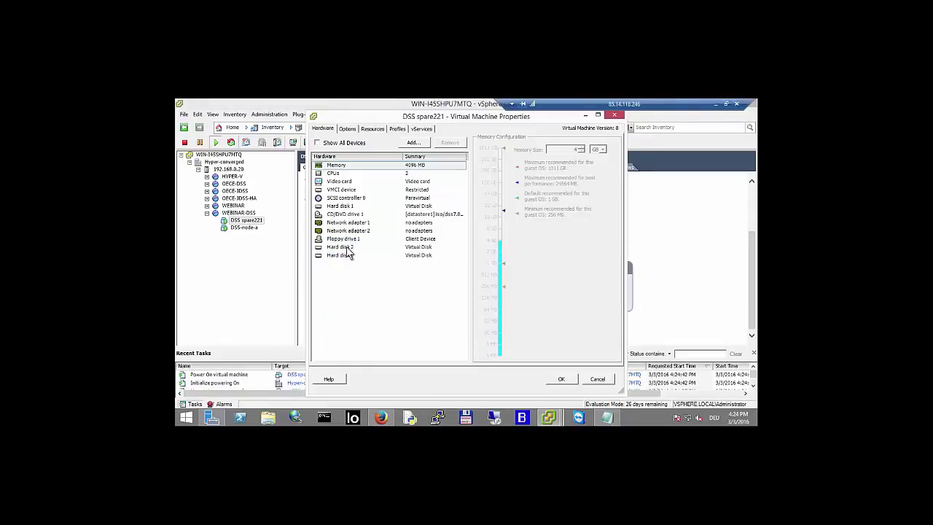
{"action": "left_click", "coordinate": [349, 248]}
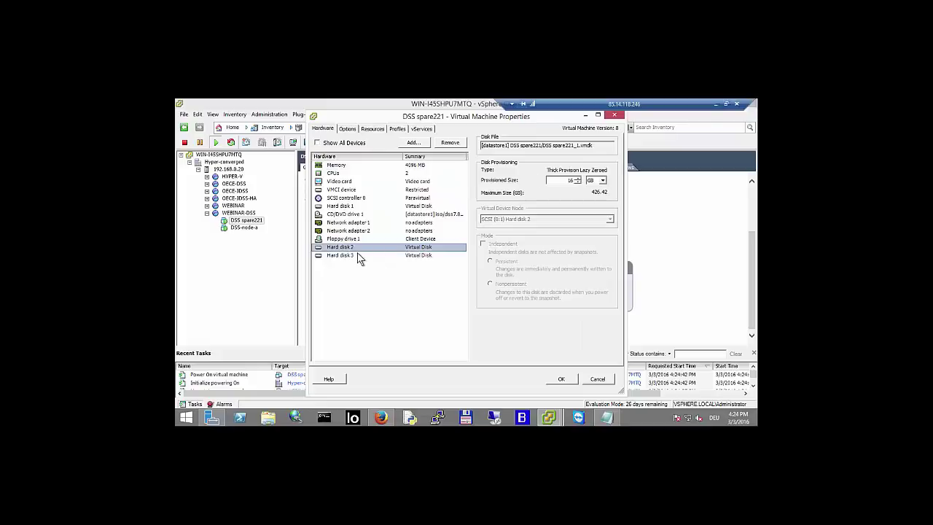
{"action": "left_click", "coordinate": [357, 254]}
{"action": "left_click", "coordinate": [357, 248]}
{"action": "left_click", "coordinate": [354, 207]}
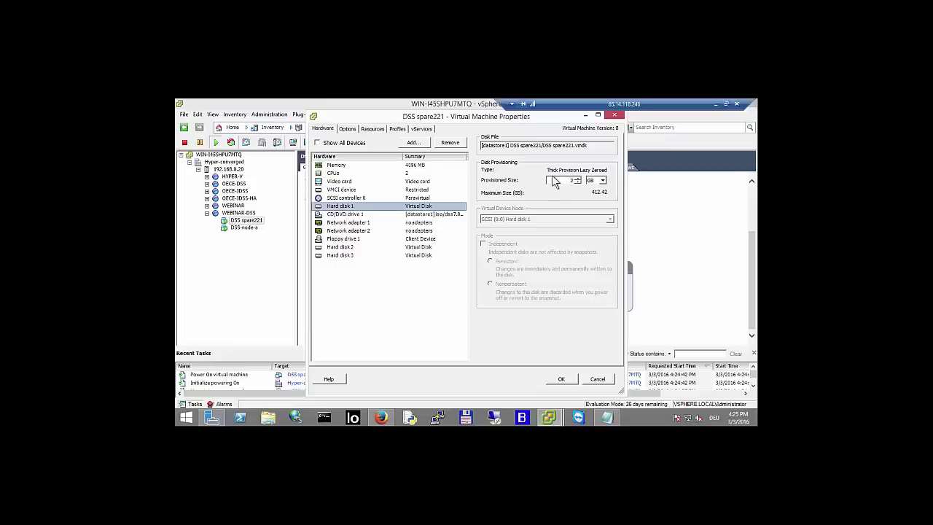
- Set network adapters 1 and 2 to VM Network and apply the change
{"action": "left_click", "coordinate": [356, 223]}
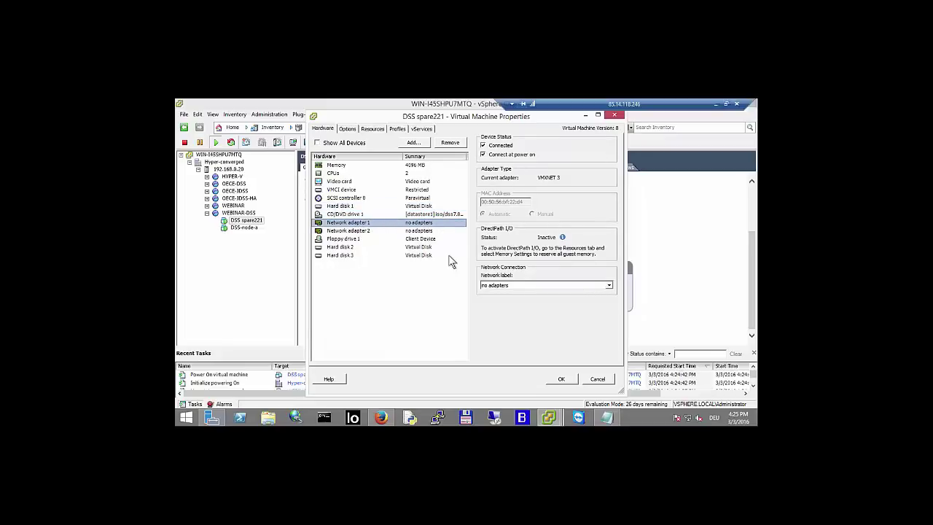
{"action": "left_click", "coordinate": [534, 287]}
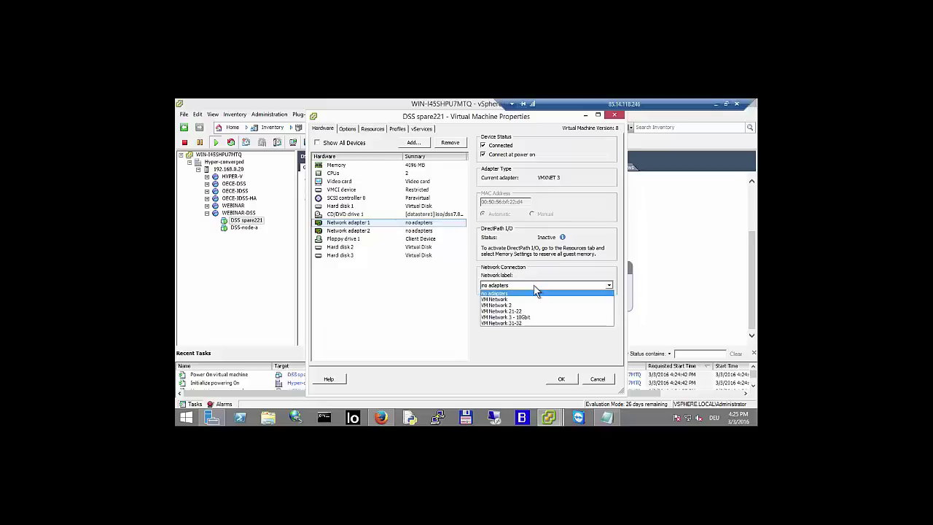
{"action": "left_click", "coordinate": [513, 300]}
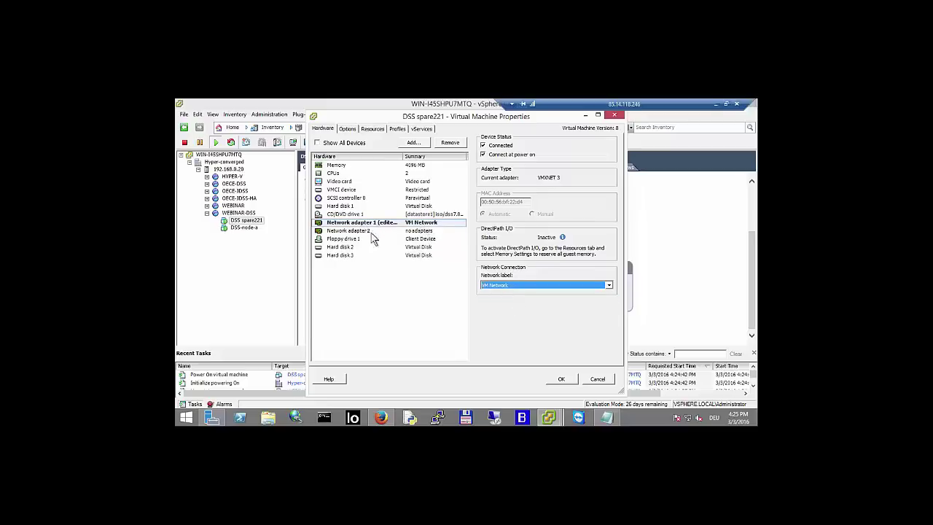
{"action": "left_click", "coordinate": [368, 232]}
{"action": "left_click", "coordinate": [514, 286]}
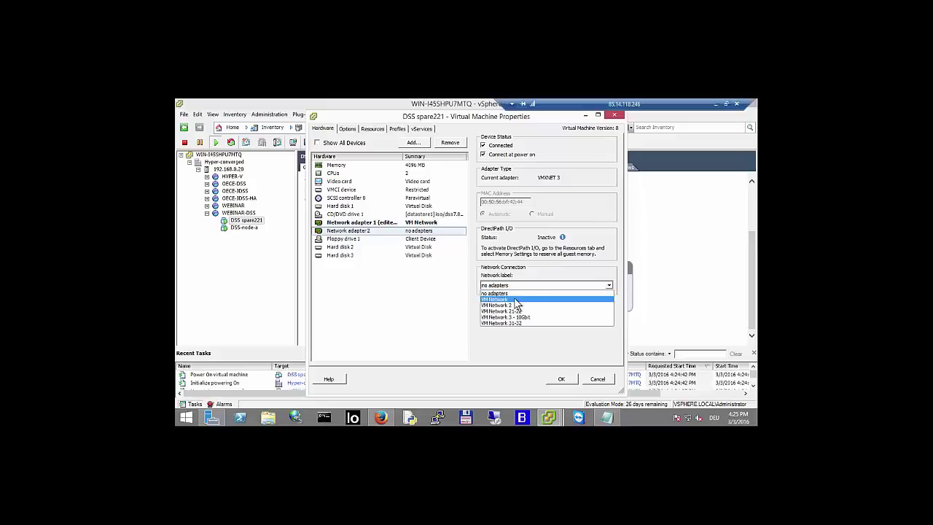
{"action": "left_click", "coordinate": [524, 300]}
{"action": "left_click", "coordinate": [571, 380]}
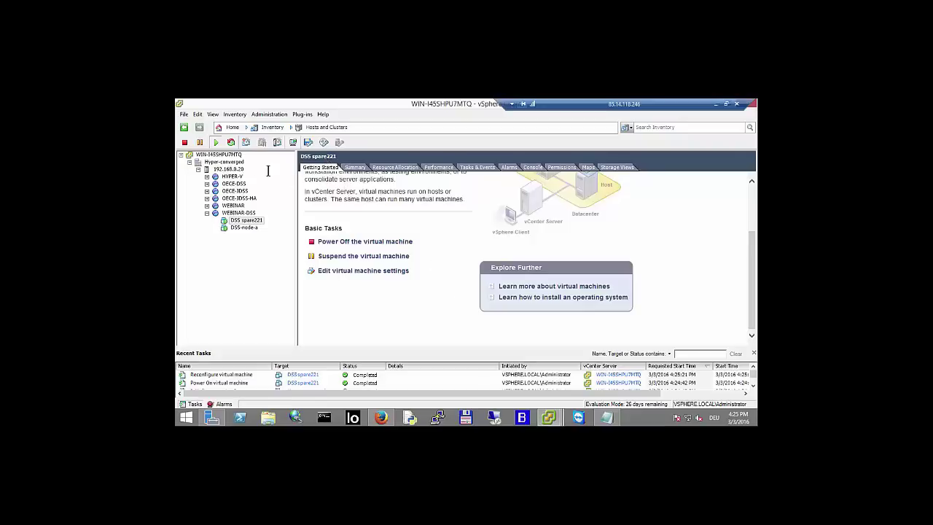
{"action": "left_click", "coordinate": [228, 169]}
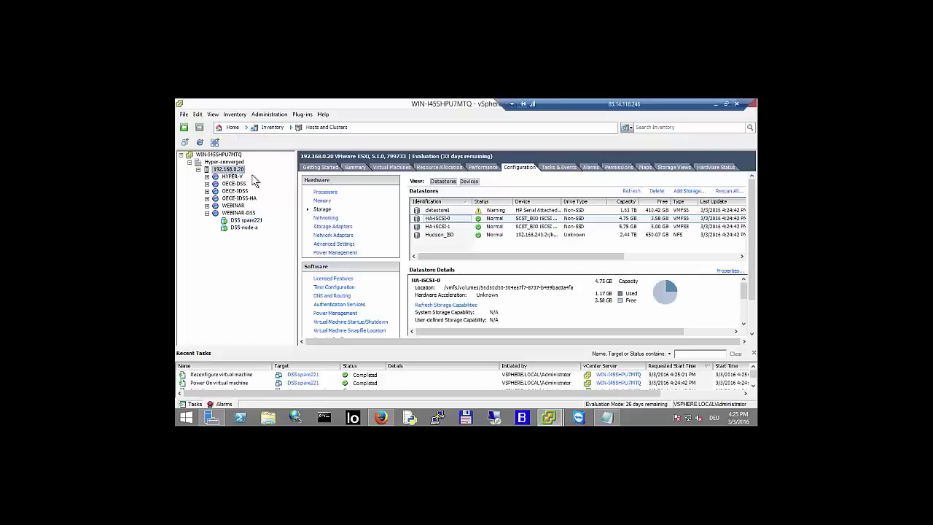
{"action": "left_click", "coordinate": [333, 219]}
{"action": "scroll", "coordinate": [625, 280], "scroll_direction": "down", "scroll_amount": 10}
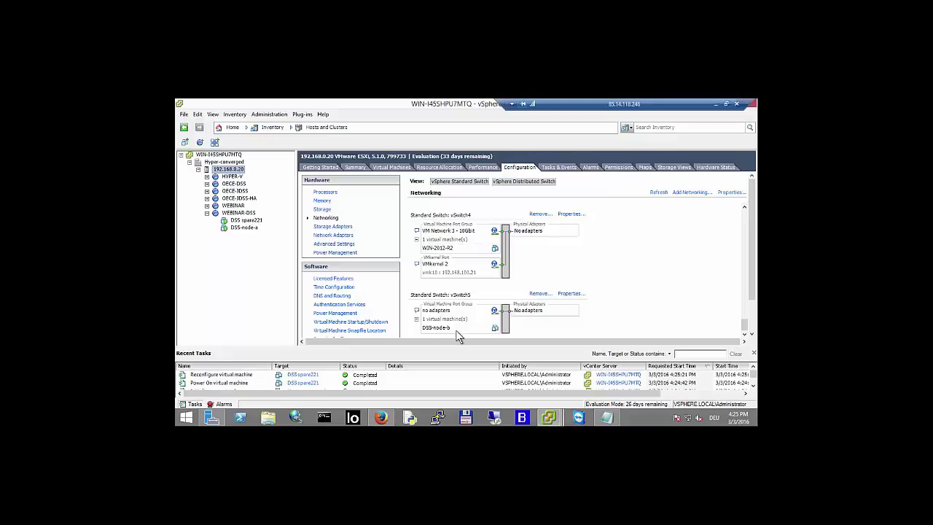
{"action": "left_click", "coordinate": [245, 220]}
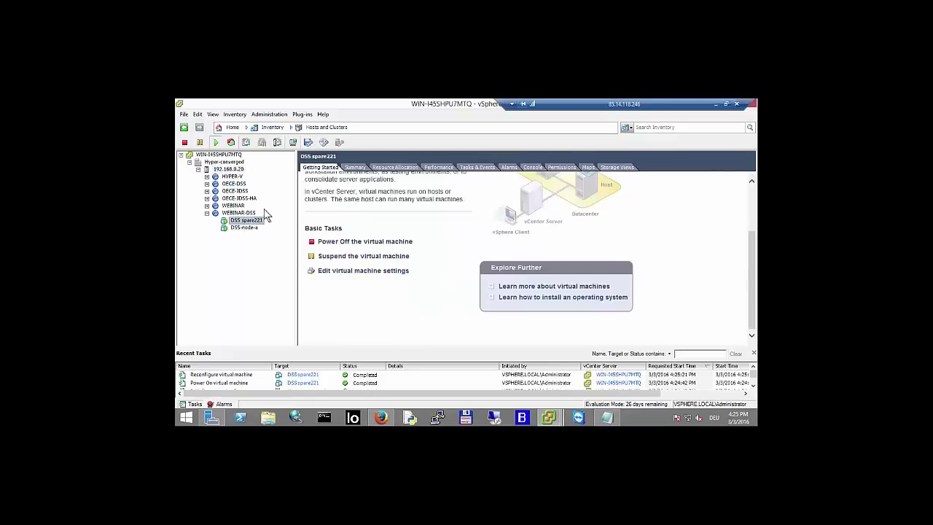
- Glance at DSS spare221's console, then close the DSS-node-a and DSS-node-b consoles
{"action": "left_click", "coordinate": [292, 142]}
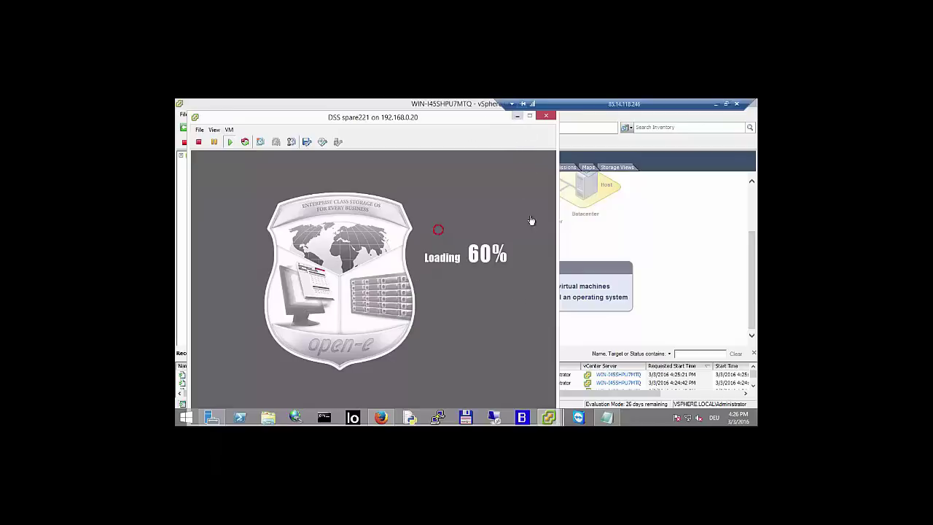
{"action": "left_click", "coordinate": [519, 117]}
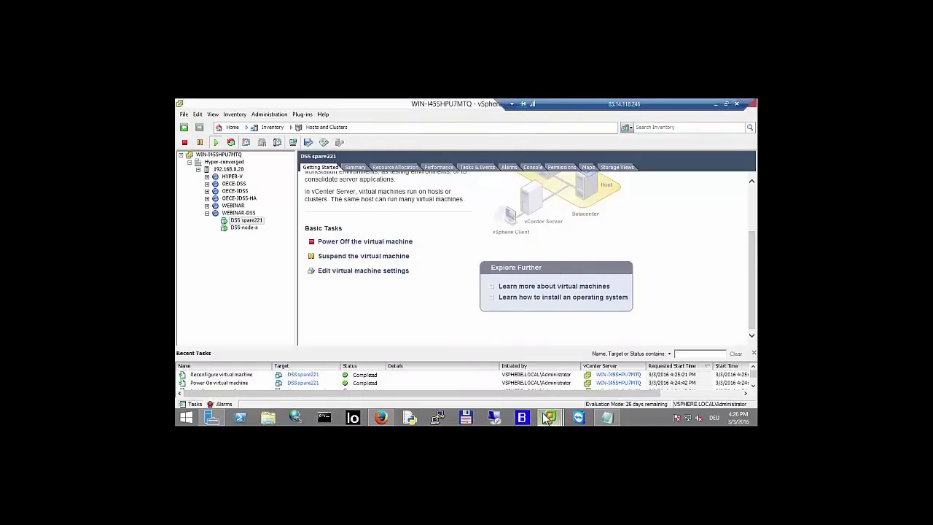
{"action": "mouse_move", "coordinate": [550, 420]}
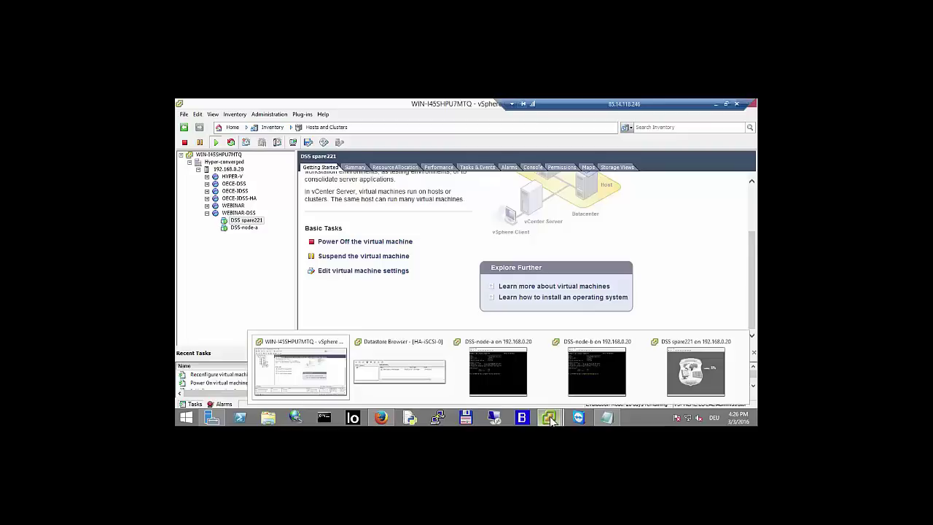
{"action": "left_click", "coordinate": [541, 342]}
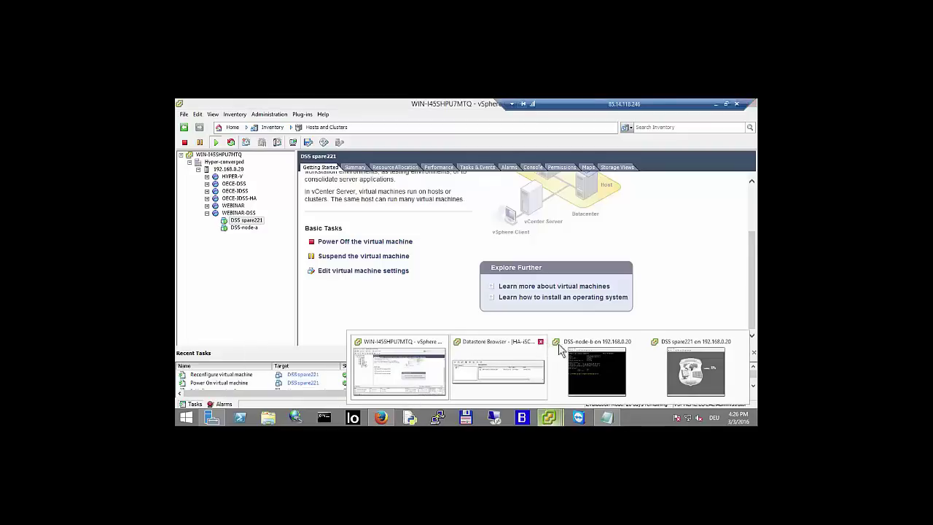
{"action": "left_click", "coordinate": [639, 342]}
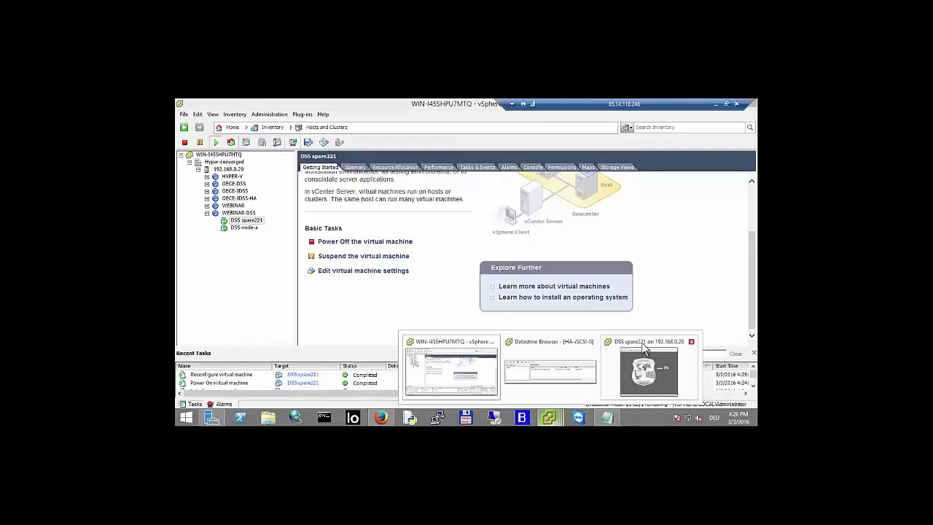
- Bring forward the HA-iSCSI-0 Datastore Browser listing dss7.0up56_b19059.oe.iso
{"action": "left_click", "coordinate": [551, 351]}
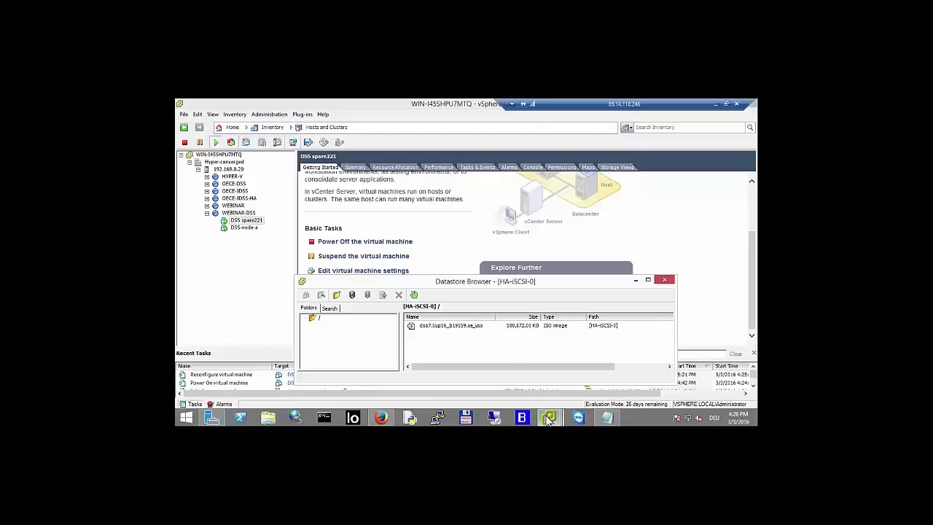
{"action": "mouse_move", "coordinate": [550, 420]}
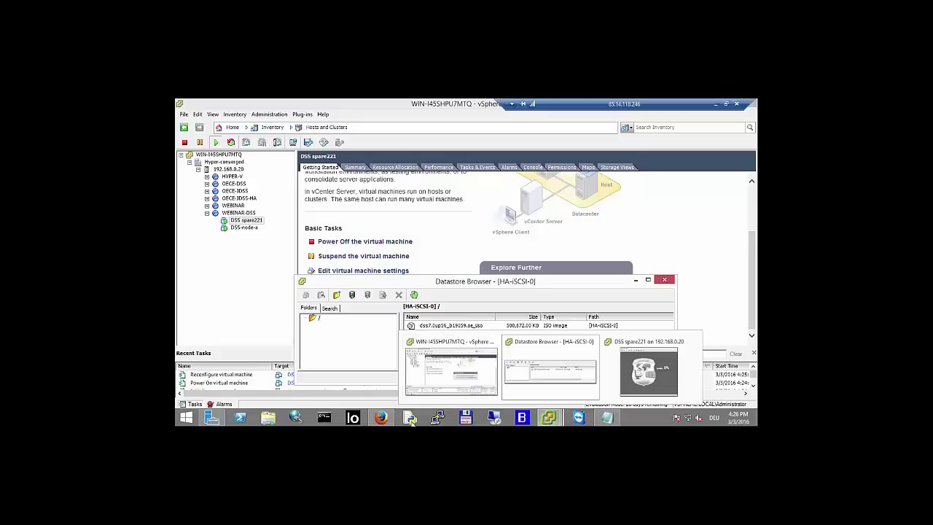
{"action": "mouse_move", "coordinate": [385, 420]}
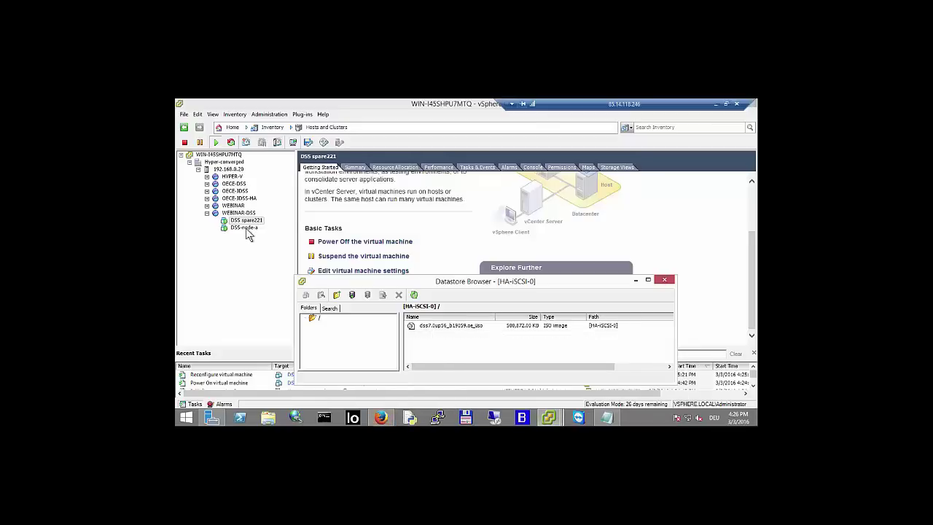
- Open the DSS-node-a virtual machine console, reposition it, and give it keyboard focus
{"action": "left_click", "coordinate": [245, 228]}
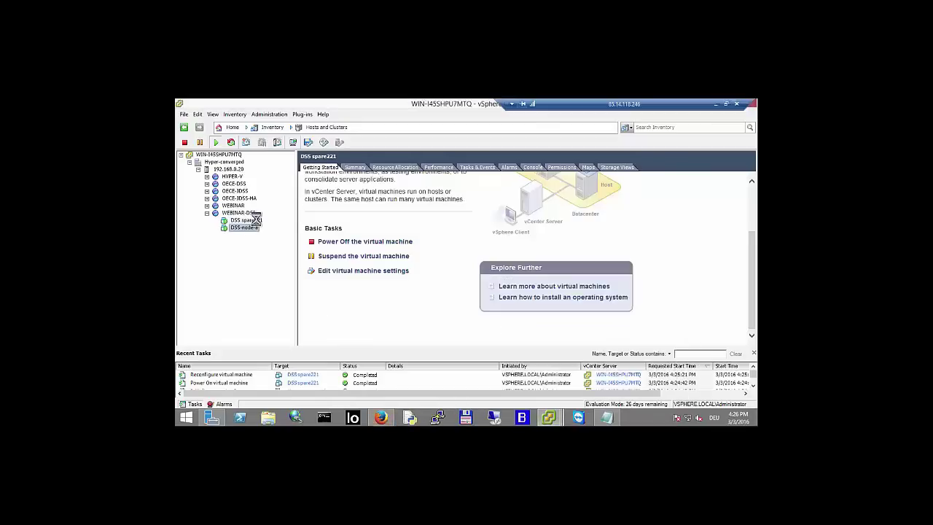
{"action": "left_click", "coordinate": [293, 143]}
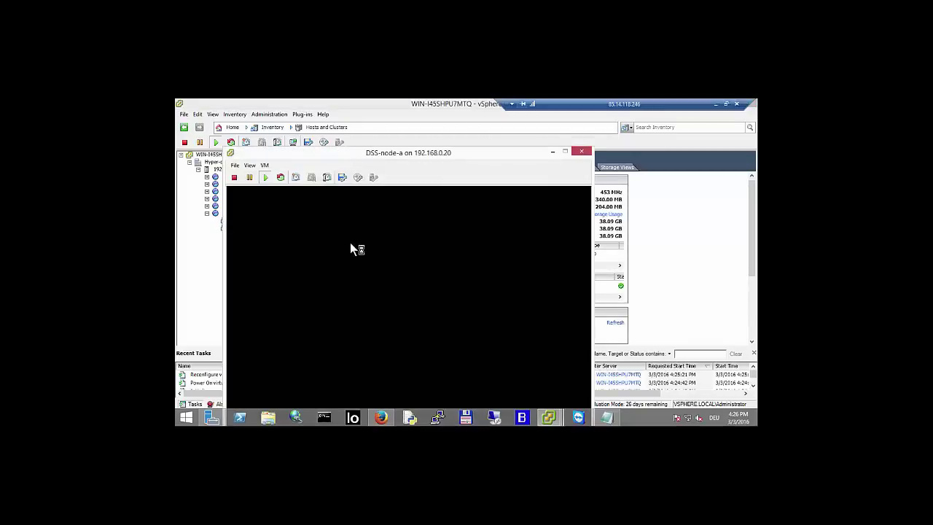
{"action": "left_click", "coordinate": [351, 248]}
{"action": "key", "text": "ctrl+alt"}
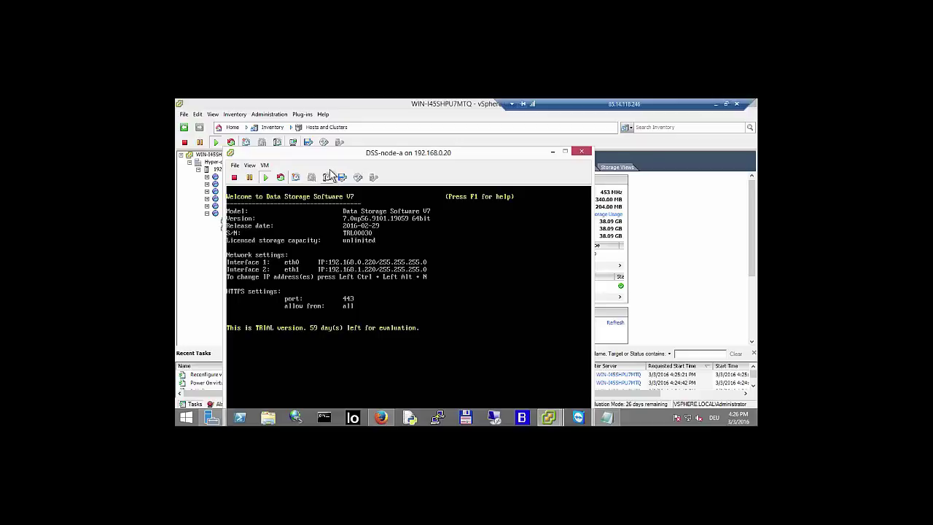
{"action": "left_click_drag", "start_coordinate": [345, 157], "coordinate": [363, 121]}
{"action": "left_click", "coordinate": [402, 283]}
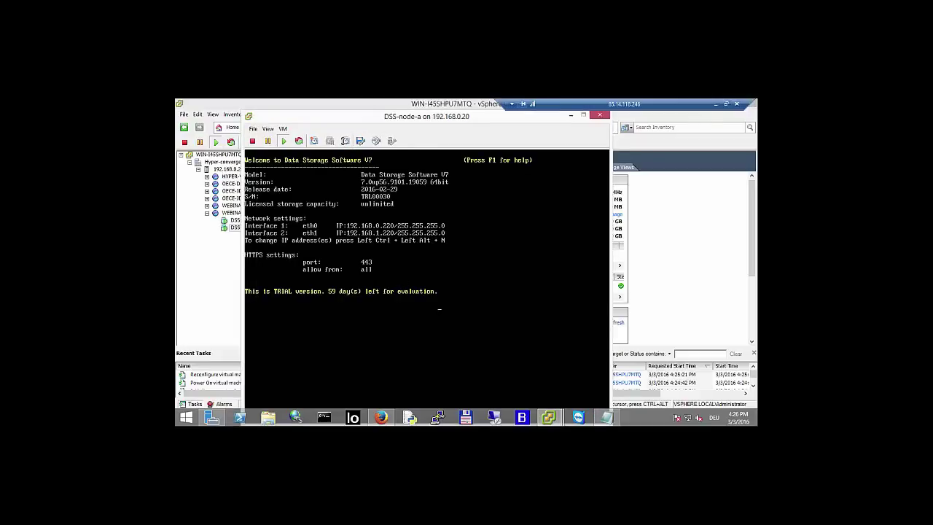
- Enter DSS extended tools with Ctrl+Alt+X and the admin password, then open 15 Cluster maintenance mode
{"action": "key", "text": "ctrl+alt+x"}
{"action": "key", "text": "Return"}
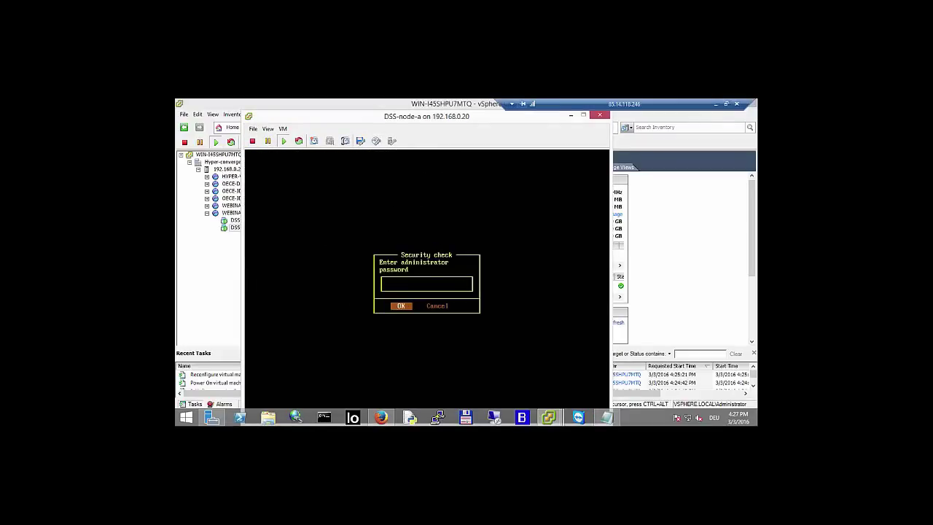
{"action": "key", "text": "Return"}
{"action": "key", "text": "Down"}
{"action": "key", "text": "Down"}
{"action": "key", "text": "Down"}
{"action": "key", "text": "Down"}
{"action": "key", "text": "Down"}
{"action": "key", "text": "Down"}
{"action": "key", "text": "Down"}
{"action": "key", "text": "Down"}
{"action": "key", "text": "Down"}
{"action": "key", "text": "Down"}
{"action": "key", "text": "Down"}
{"action": "key", "text": "Down"}
{"action": "key", "text": "Down"}
{"action": "key", "text": "Down"}
{"action": "key", "text": "Down"}
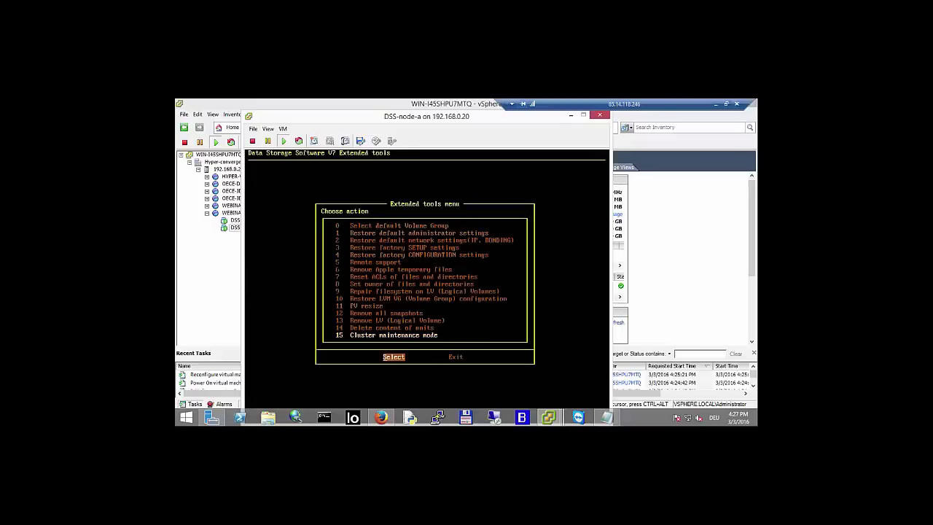
{"action": "key", "text": "Return"}
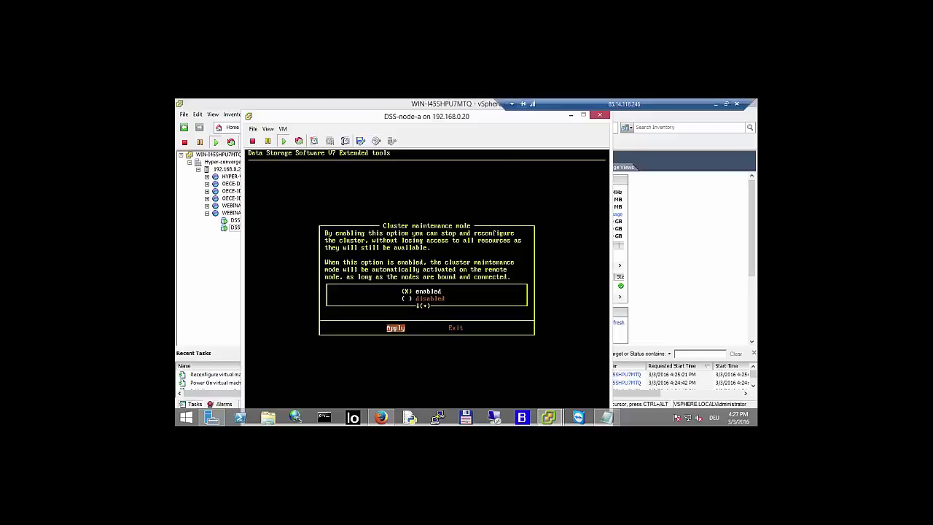
{"action": "key", "text": "Up"}
{"action": "key", "text": "Down"}
- In Firefox, go to dss-a's SETUP > Failover Manager page
{"action": "left_click", "coordinate": [380, 417]}
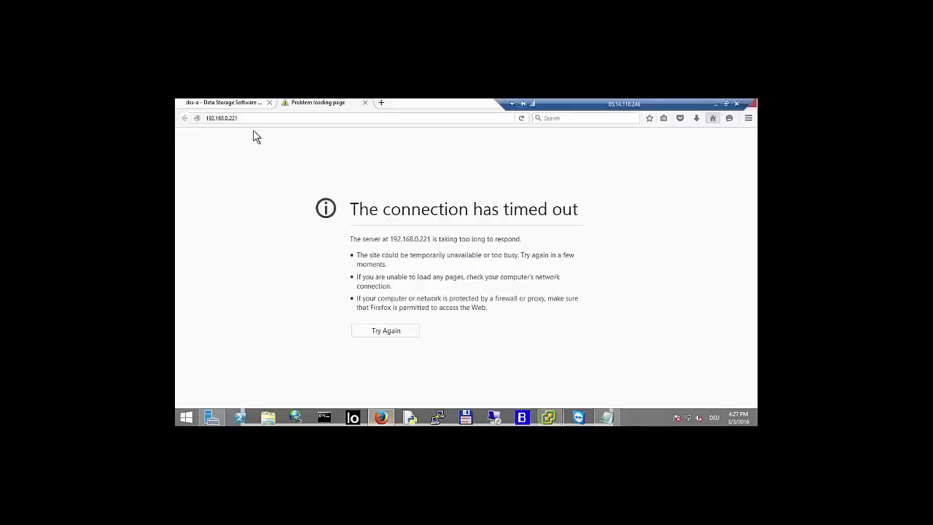
{"action": "left_click", "coordinate": [250, 104]}
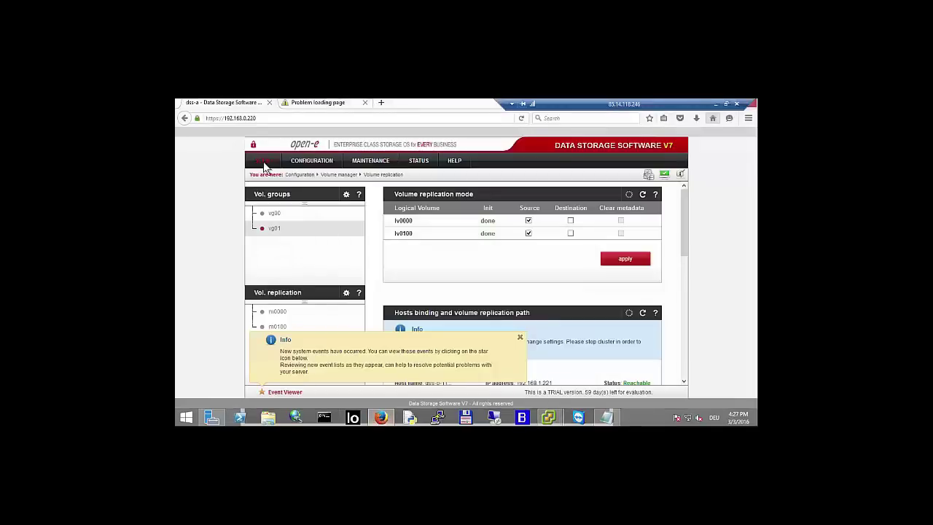
{"action": "left_click", "coordinate": [264, 161]}
{"action": "left_click", "coordinate": [267, 207]}
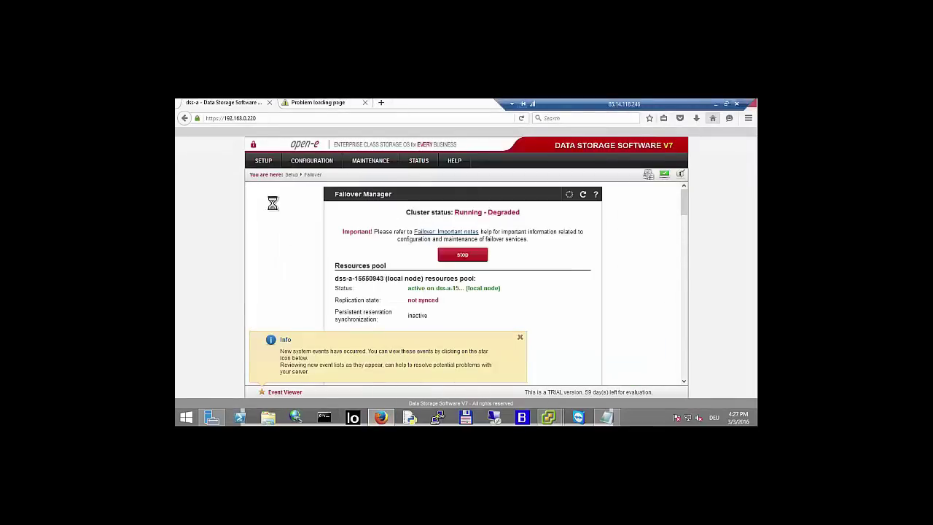
{"action": "scroll", "coordinate": [664, 346], "scroll_direction": "down", "scroll_amount": 2}
{"action": "scroll", "coordinate": [642, 321], "scroll_direction": "up", "scroll_amount": 2}
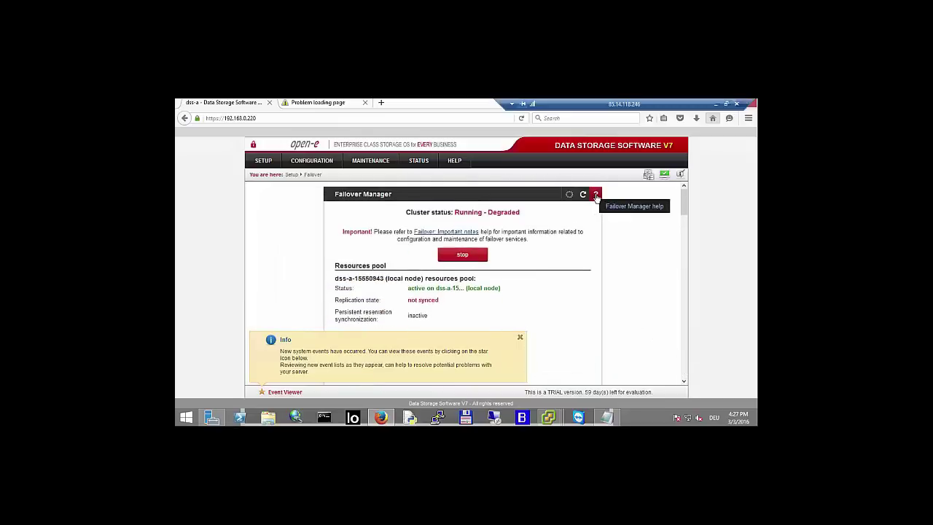
- Read the Failover Manager help on Cluster maintenance mode and its Important notes, then close it
{"action": "left_click", "coordinate": [595, 195]}
{"action": "scroll", "coordinate": [455, 292], "scroll_direction": "down", "scroll_amount": 5}
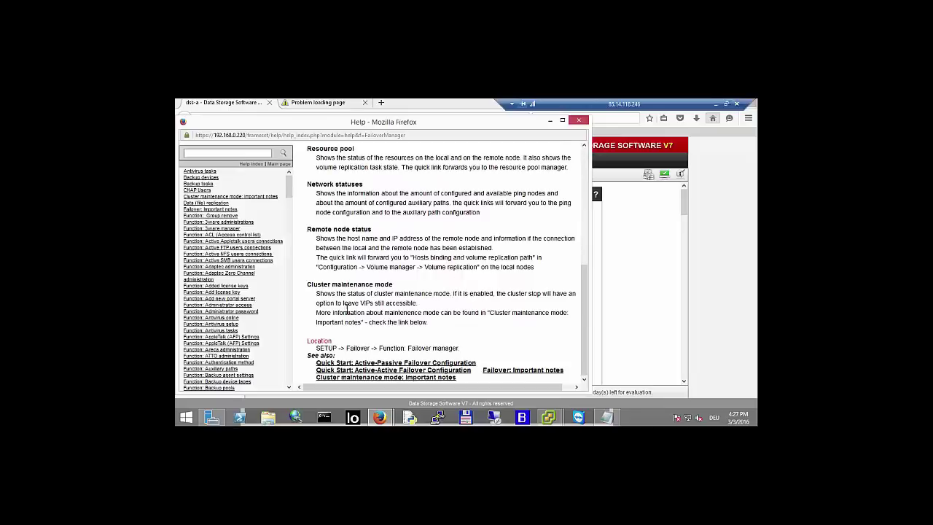
{"action": "left_click_drag", "start_coordinate": [317, 290], "coordinate": [441, 296]}
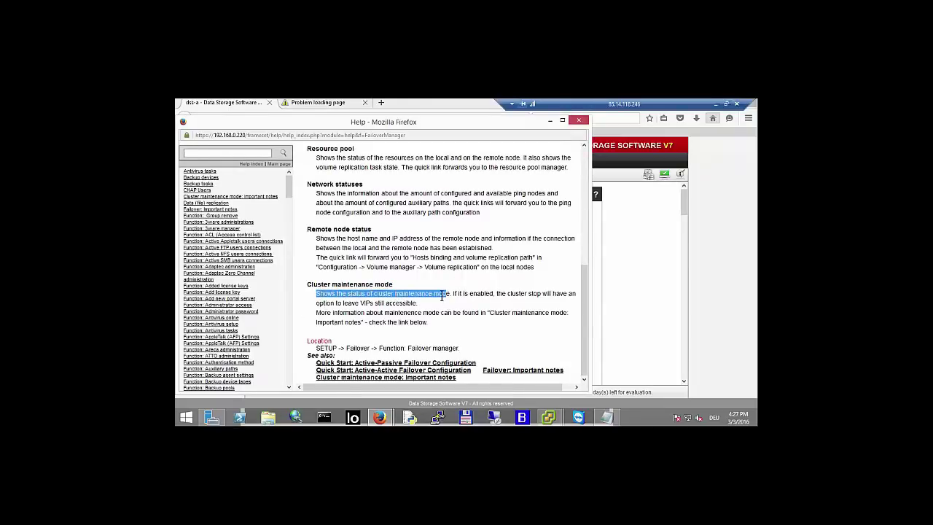
{"action": "left_click", "coordinate": [400, 378]}
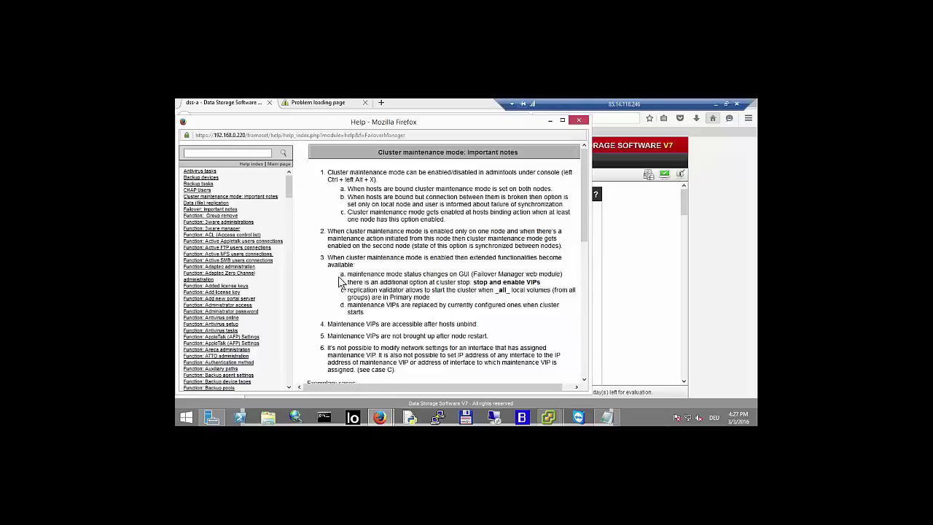
{"action": "scroll", "coordinate": [337, 281], "scroll_direction": "down", "scroll_amount": 5}
{"action": "scroll", "coordinate": [332, 284], "scroll_direction": "down", "scroll_amount": 2}
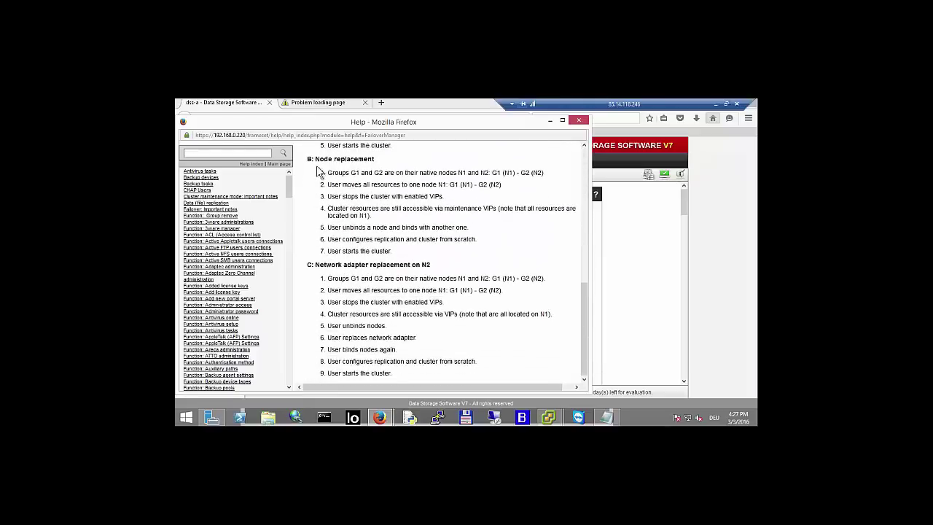
{"action": "scroll", "coordinate": [421, 274], "scroll_direction": "up", "scroll_amount": 5}
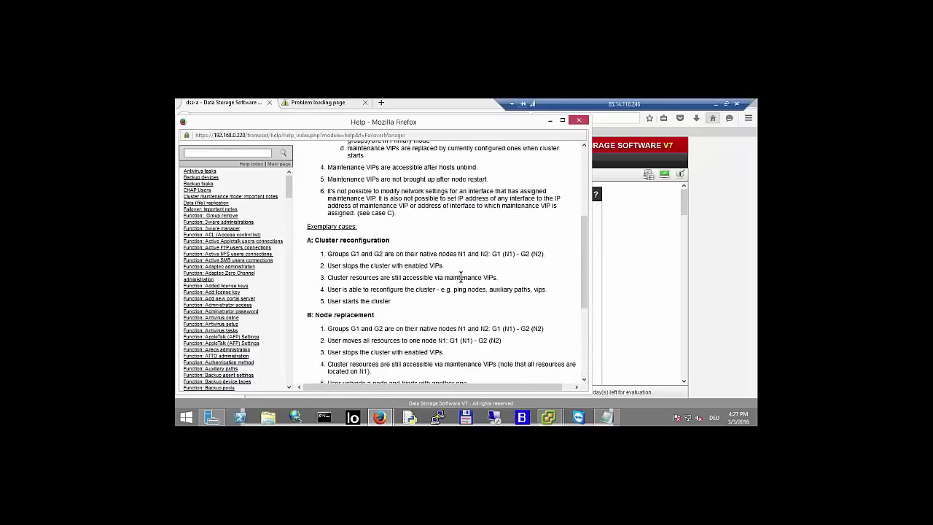
{"action": "scroll", "coordinate": [461, 276], "scroll_direction": "up", "scroll_amount": 5}
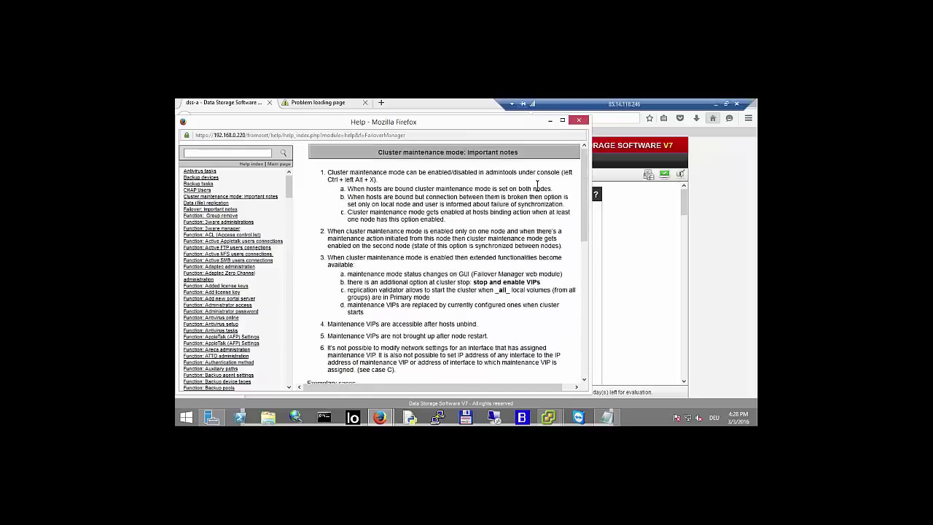
{"action": "left_click", "coordinate": [579, 119]}
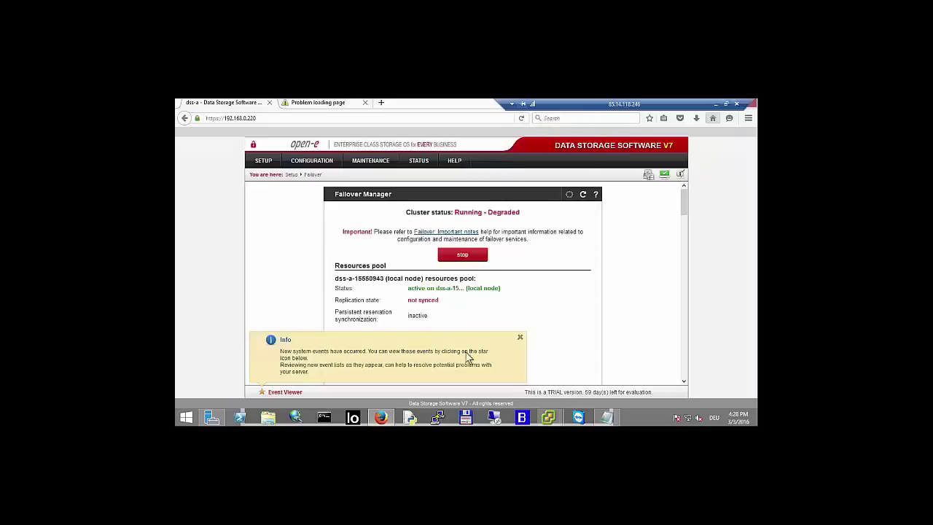
- Dismiss the system events notice and start stopping the failover cluster via the red stop button
{"action": "left_click", "coordinate": [519, 336]}
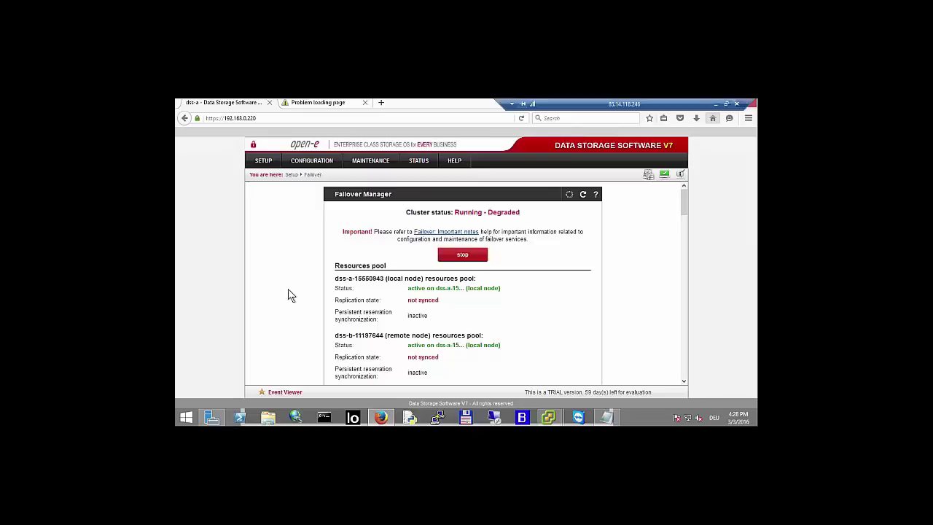
{"action": "left_click", "coordinate": [466, 256]}
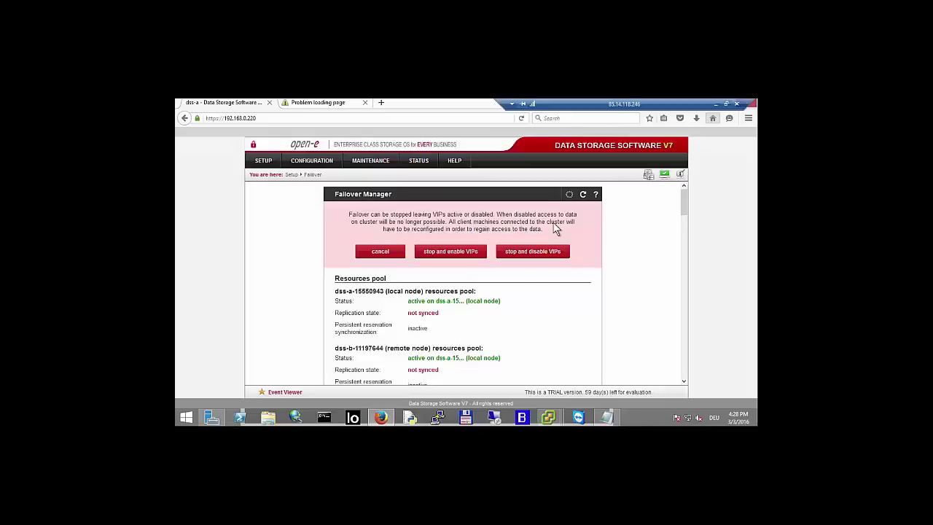
- Stop the failover cluster using the 'stop and enable VIPs' option
{"action": "left_click", "coordinate": [451, 253]}
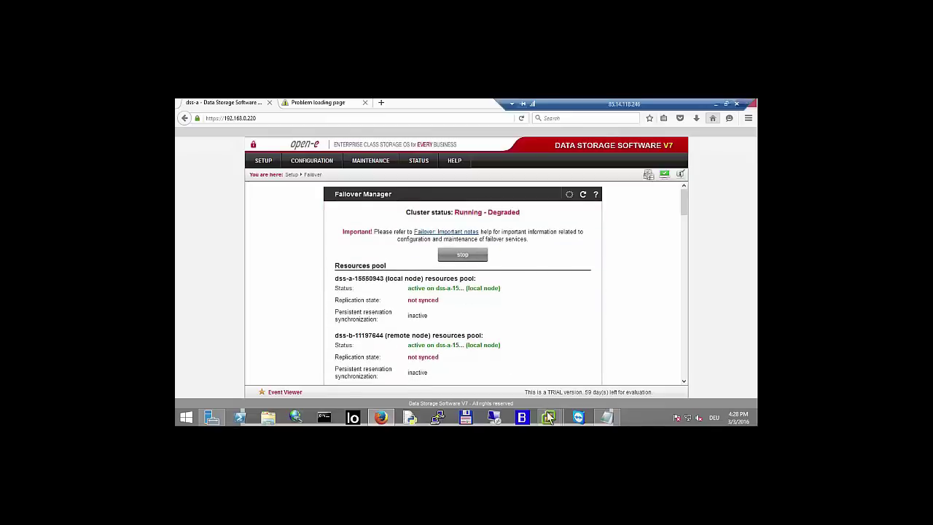
- Refresh the Datastore Browser's file list twice
{"action": "mouse_move", "coordinate": [552, 413]}
{"action": "left_click", "coordinate": [534, 385]}
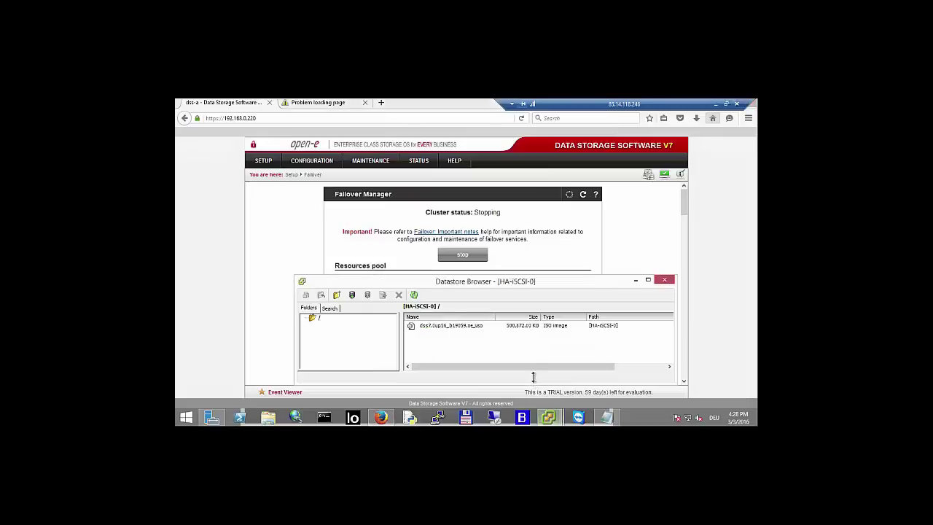
{"action": "left_click", "coordinate": [414, 295]}
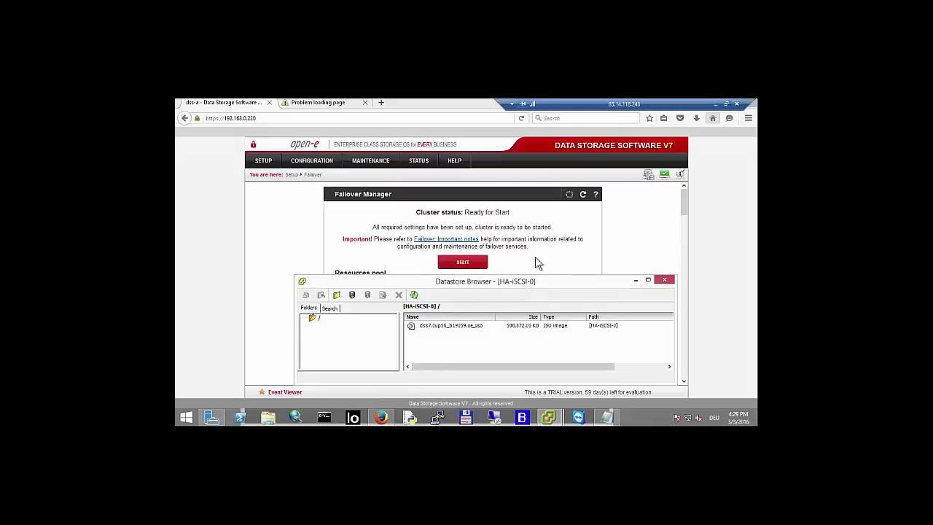
{"action": "left_click", "coordinate": [415, 296]}
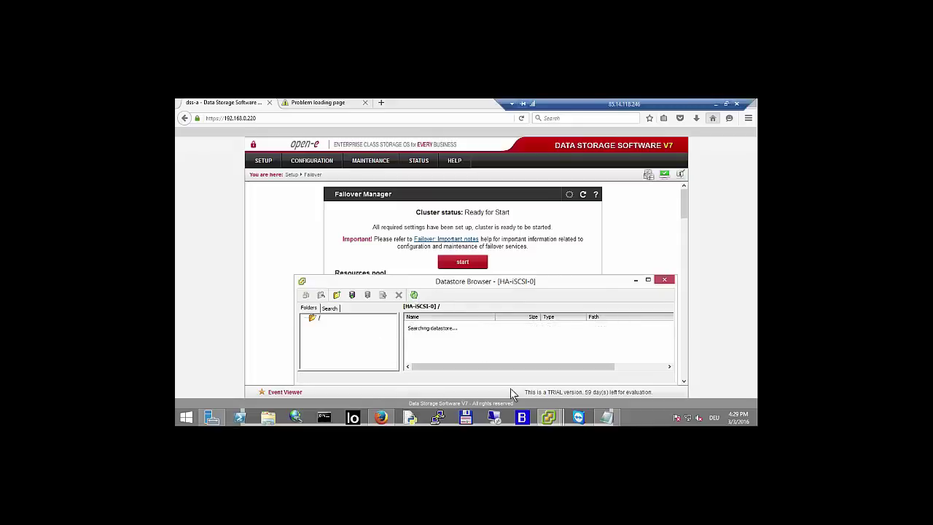
- In vSphere Client, inspect host 192.168.0.20's HA-iSCSI-0 and HA-iSCSI-1 datastores, then return to Firefox
{"action": "left_click", "coordinate": [548, 417]}
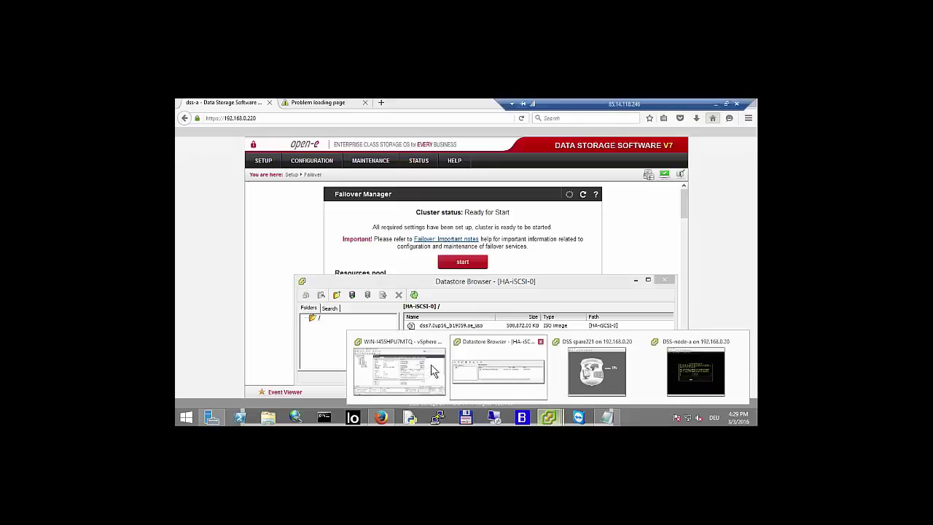
{"action": "left_click", "coordinate": [423, 368]}
{"action": "left_click", "coordinate": [228, 169]}
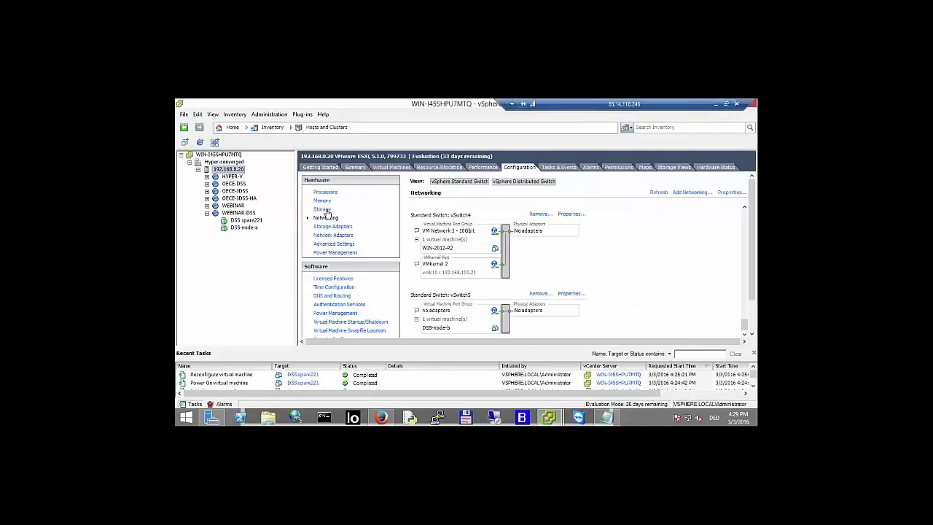
{"action": "left_click", "coordinate": [325, 210]}
{"action": "left_click", "coordinate": [442, 219]}
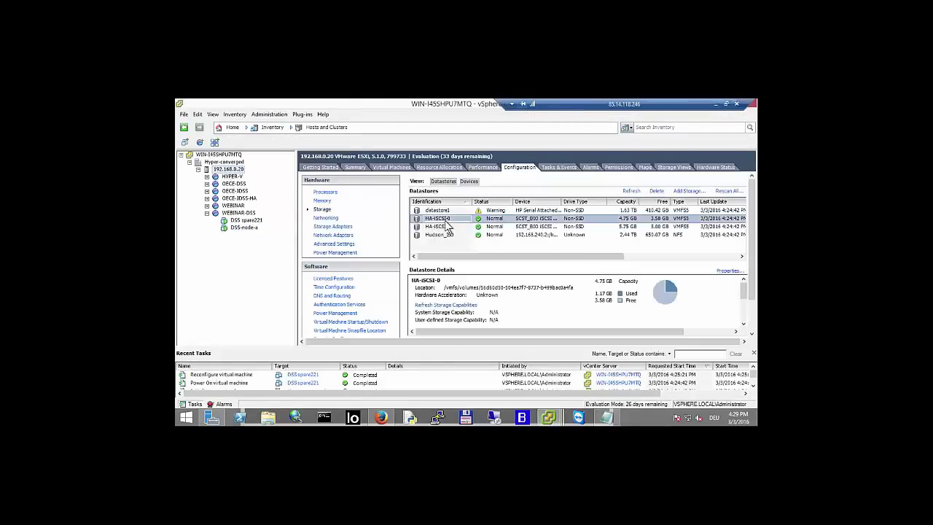
{"action": "left_click", "coordinate": [446, 227]}
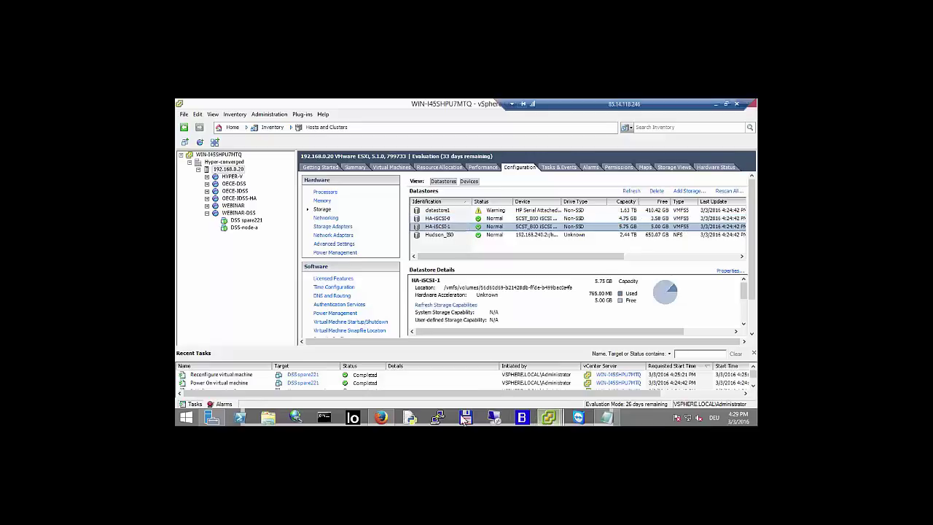
{"action": "left_click", "coordinate": [381, 419]}
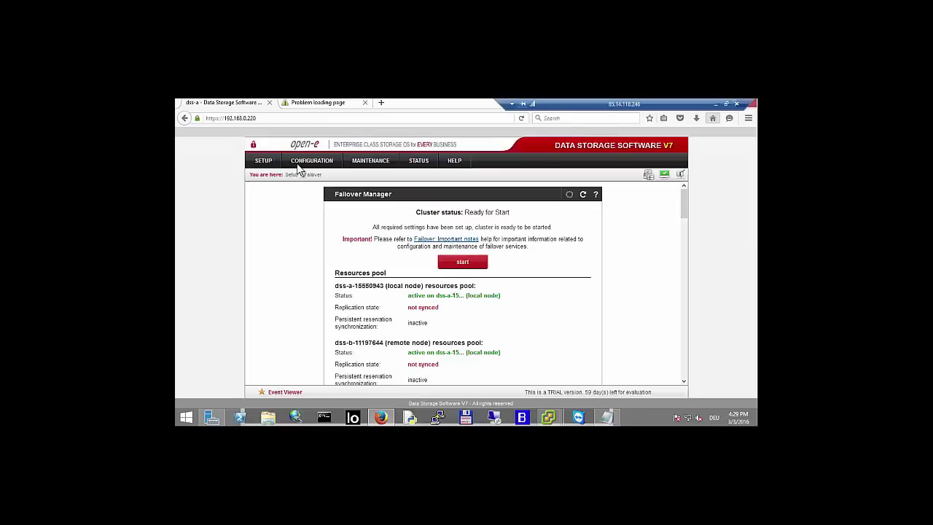
- On the Volume replication page, disconnect the remote node and confirm
{"action": "mouse_move", "coordinate": [307, 162]}
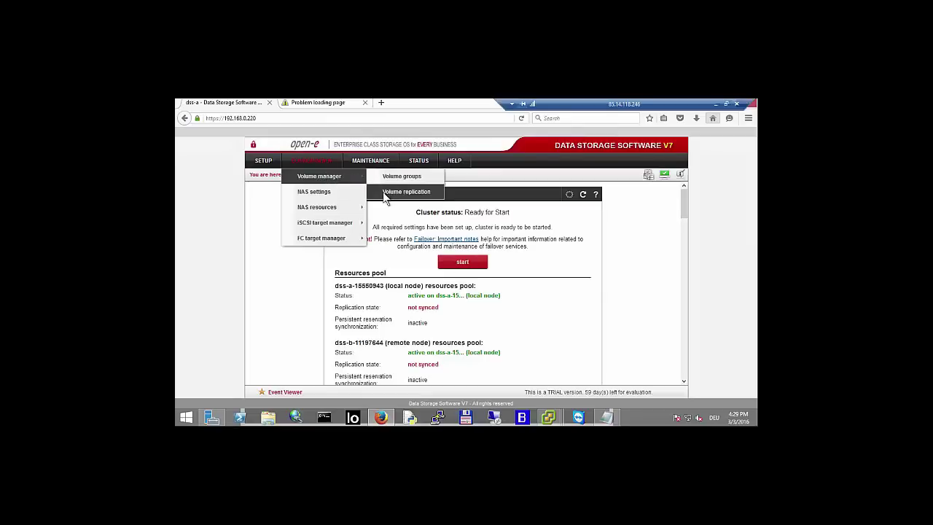
{"action": "left_click", "coordinate": [383, 192]}
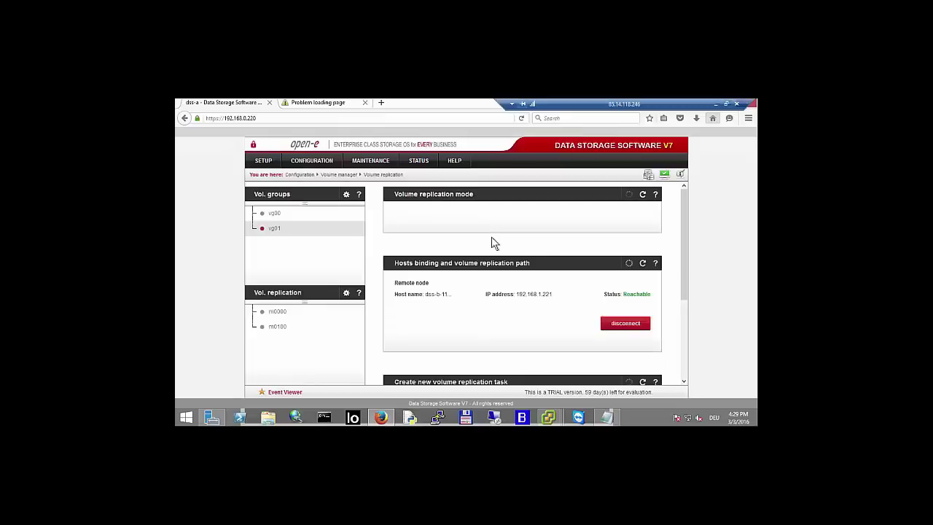
{"action": "scroll", "coordinate": [633, 357], "scroll_direction": "down", "scroll_amount": 1}
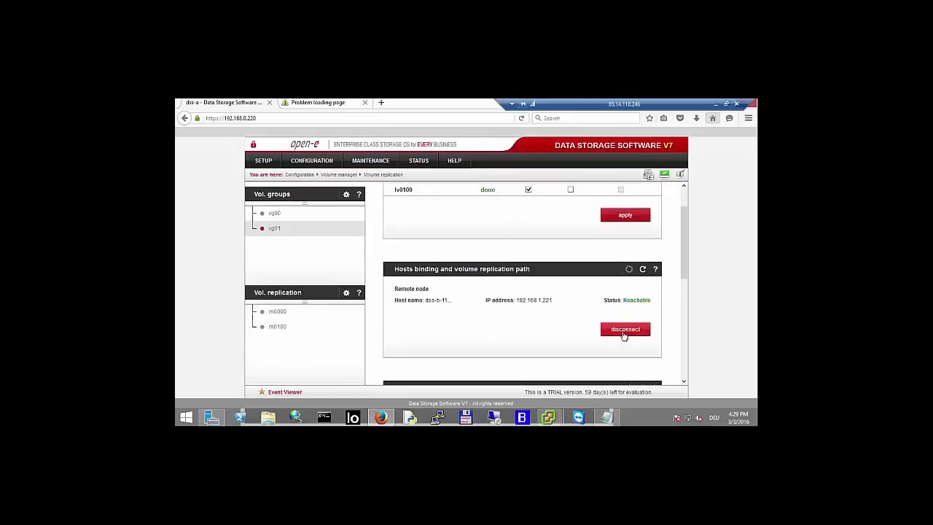
{"action": "left_click", "coordinate": [624, 331]}
{"action": "left_click", "coordinate": [561, 328]}
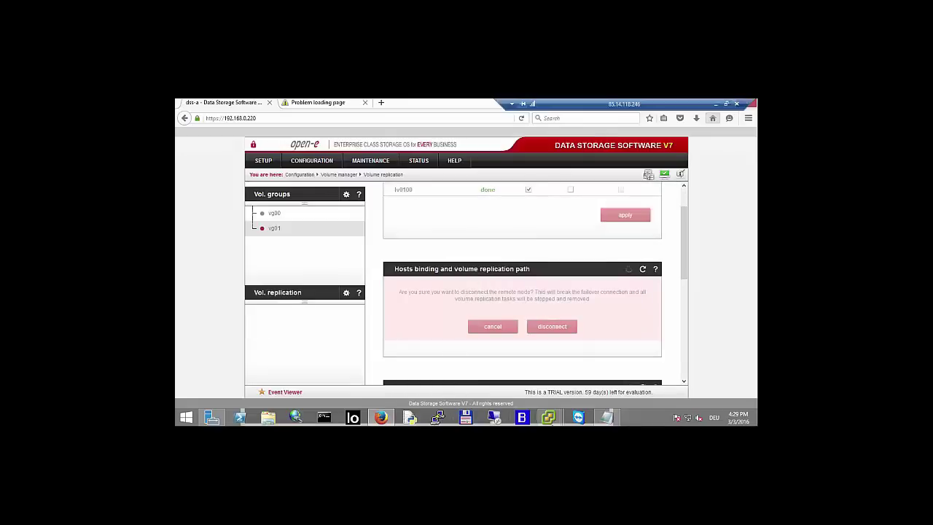
- Dismiss the events notice, reload the Hosts binding panel, and disconnect the remote node again
{"action": "mouse_move", "coordinate": [551, 420]}
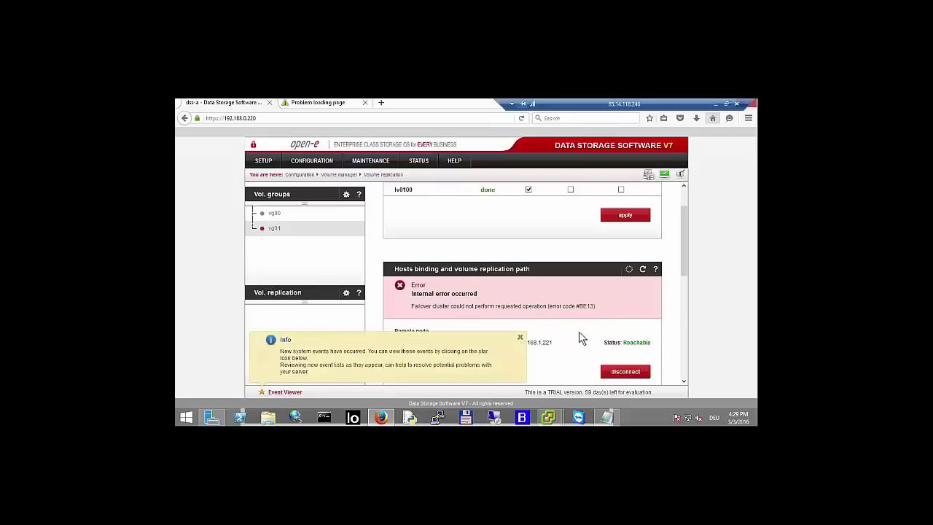
{"action": "left_click", "coordinate": [520, 340]}
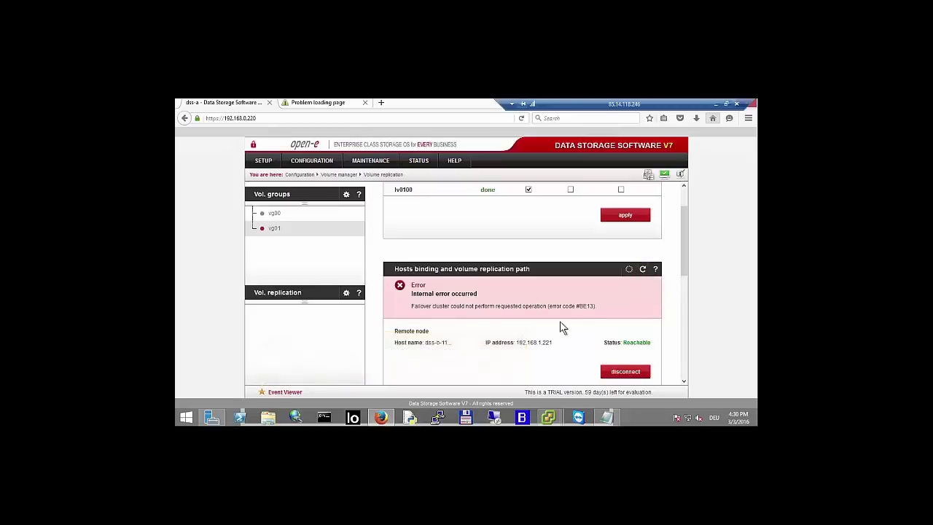
{"action": "scroll", "coordinate": [560, 322], "scroll_direction": "up", "scroll_amount": 1}
{"action": "scroll", "coordinate": [560, 322], "scroll_direction": "down", "scroll_amount": 2}
{"action": "scroll", "coordinate": [557, 327], "scroll_direction": "down", "scroll_amount": 4}
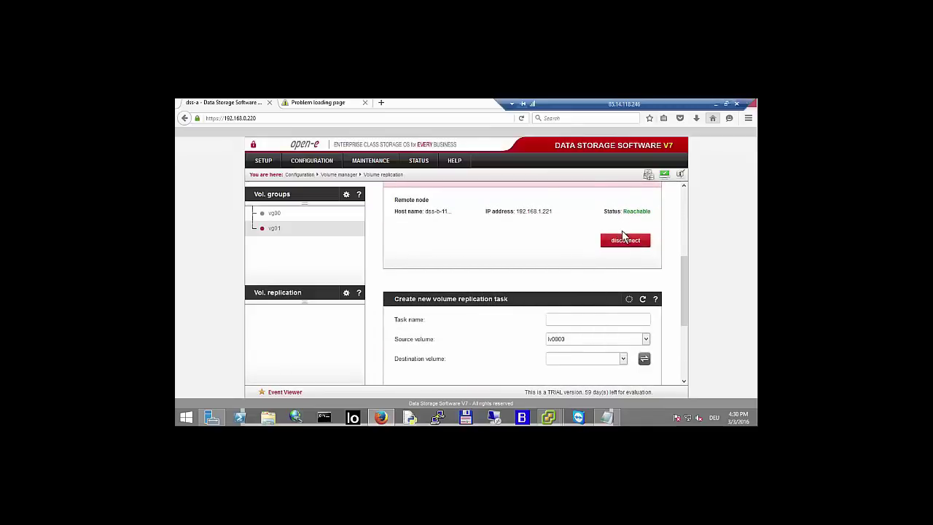
{"action": "scroll", "coordinate": [627, 239], "scroll_direction": "up", "scroll_amount": 4}
{"action": "left_click", "coordinate": [643, 227]}
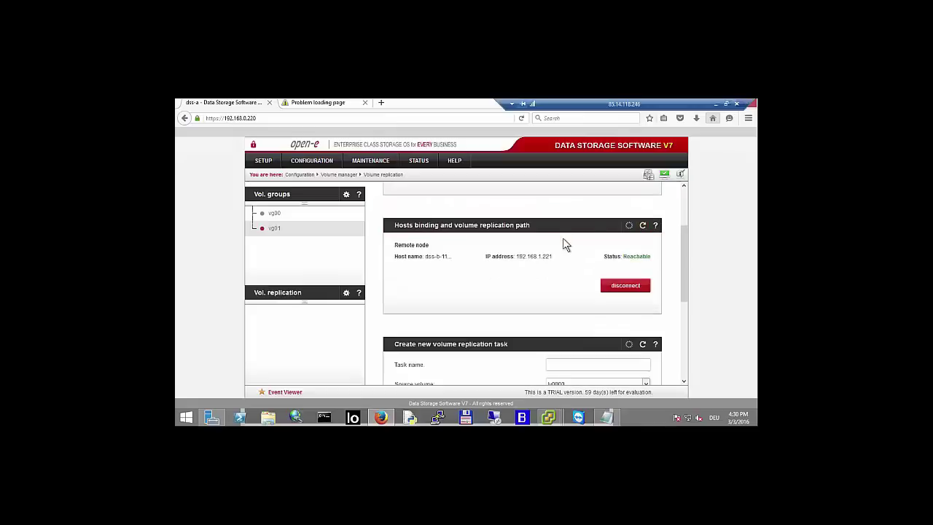
{"action": "left_click", "coordinate": [612, 285]}
{"action": "left_click", "coordinate": [547, 284]}
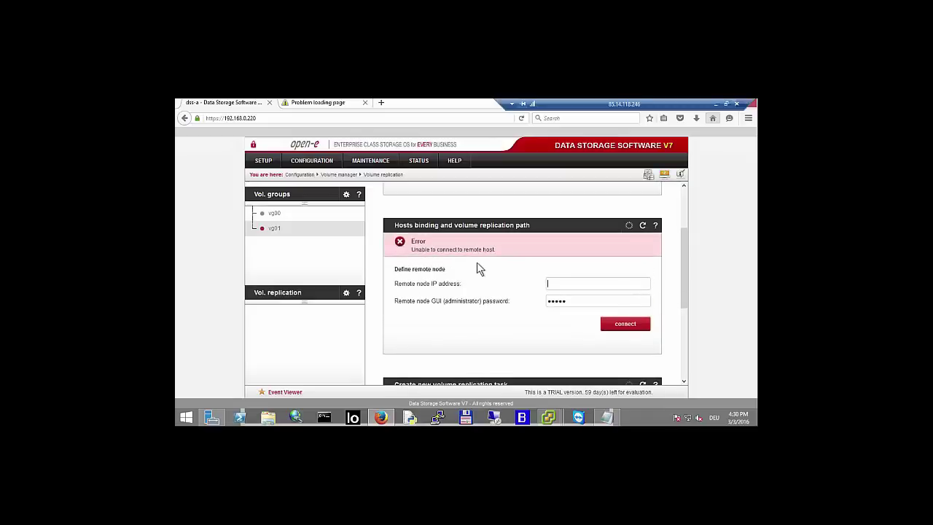
- Reload the Hosts binding panel to confirm the remote node is gone
{"action": "left_click", "coordinate": [643, 226]}
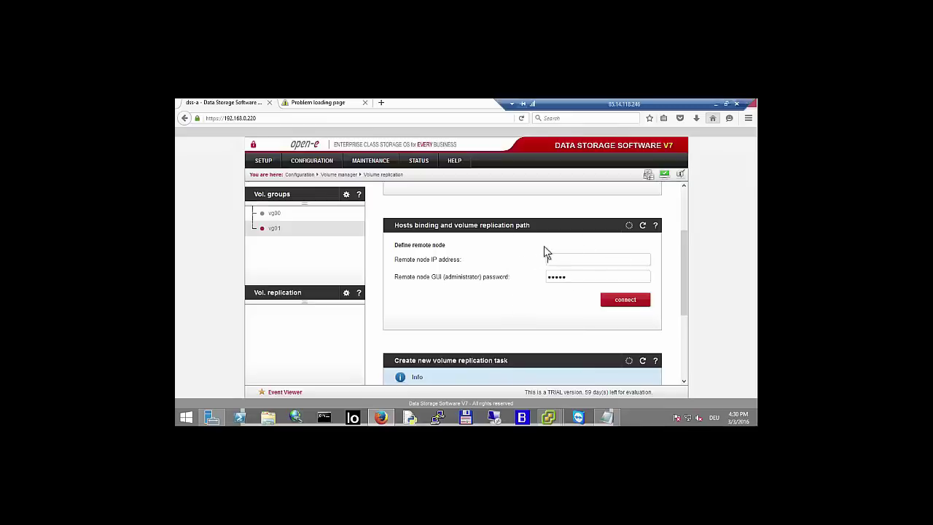
{"action": "scroll", "coordinate": [544, 261], "scroll_direction": "up", "scroll_amount": 3}
{"action": "scroll", "coordinate": [588, 330], "scroll_direction": "down", "scroll_amount": 2}
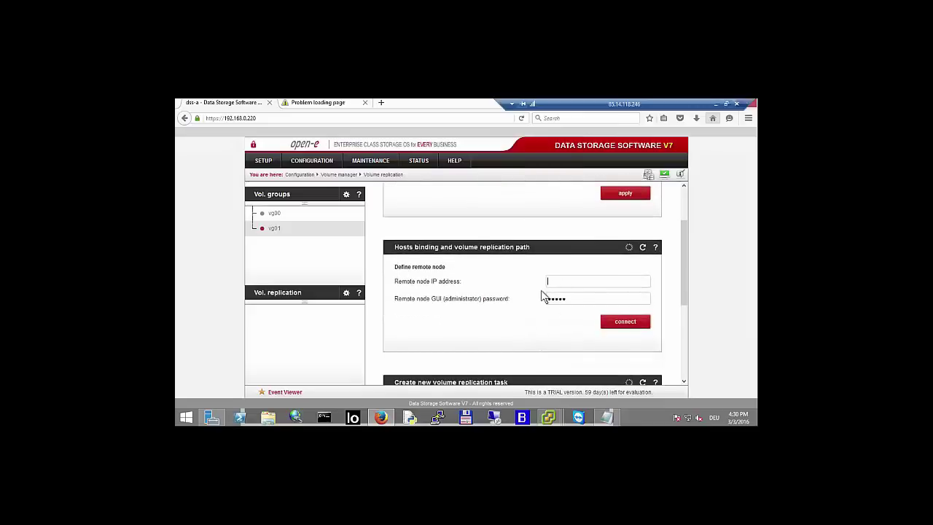
{"action": "scroll", "coordinate": [581, 260], "scroll_direction": "down", "scroll_amount": 1}
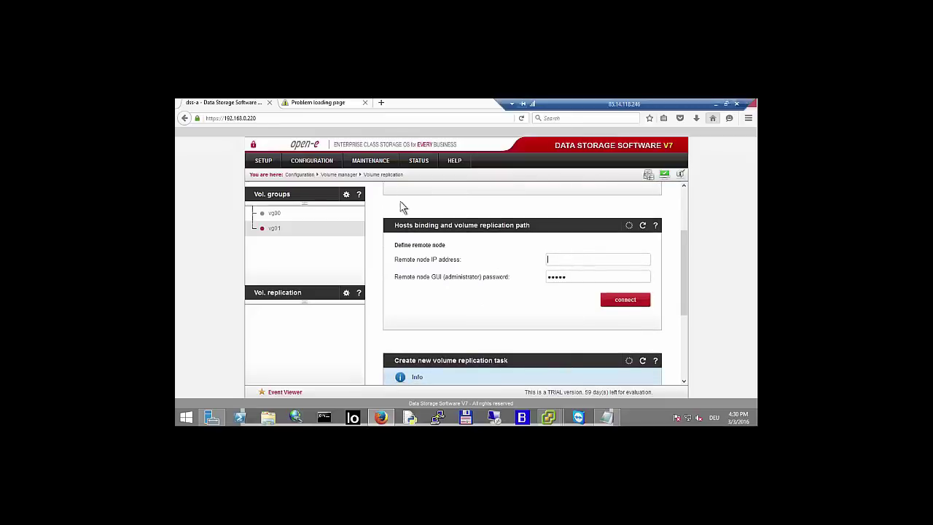
- Go to SETUP > Failover, glance at the Datastore Browser, and return to the failover page
{"action": "left_click", "coordinate": [265, 160]}
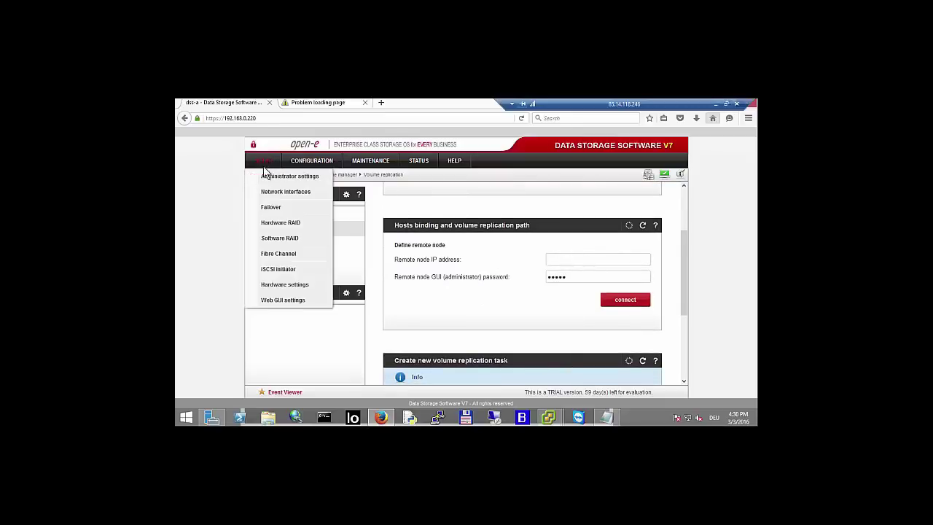
{"action": "left_click", "coordinate": [258, 209]}
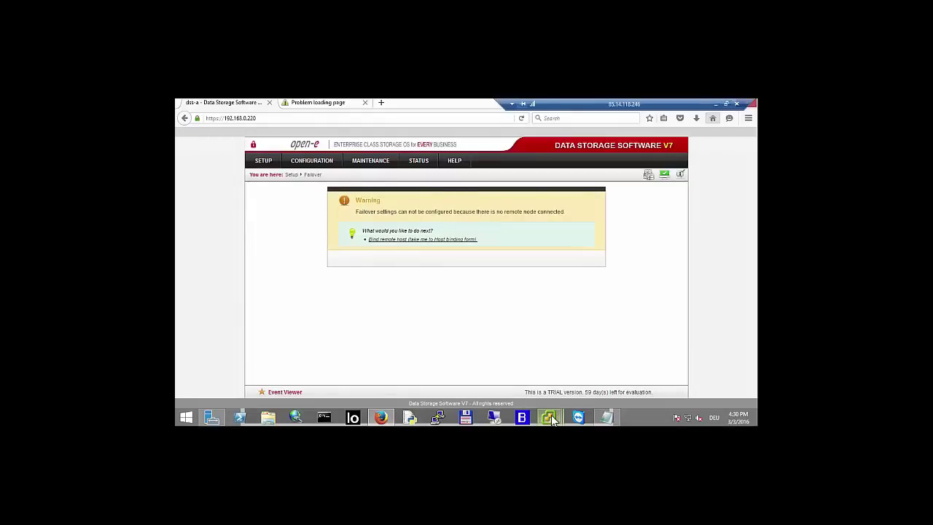
{"action": "left_click", "coordinate": [520, 385]}
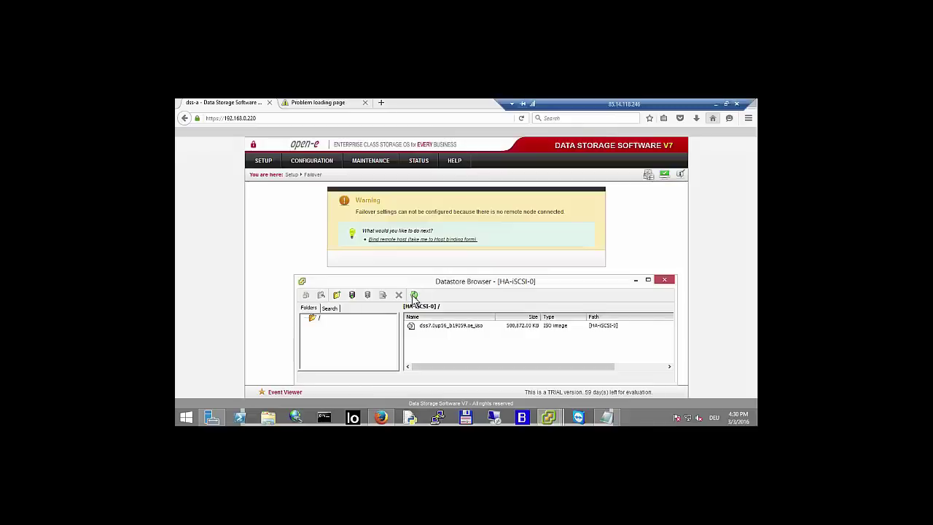
{"action": "left_click", "coordinate": [290, 257]}
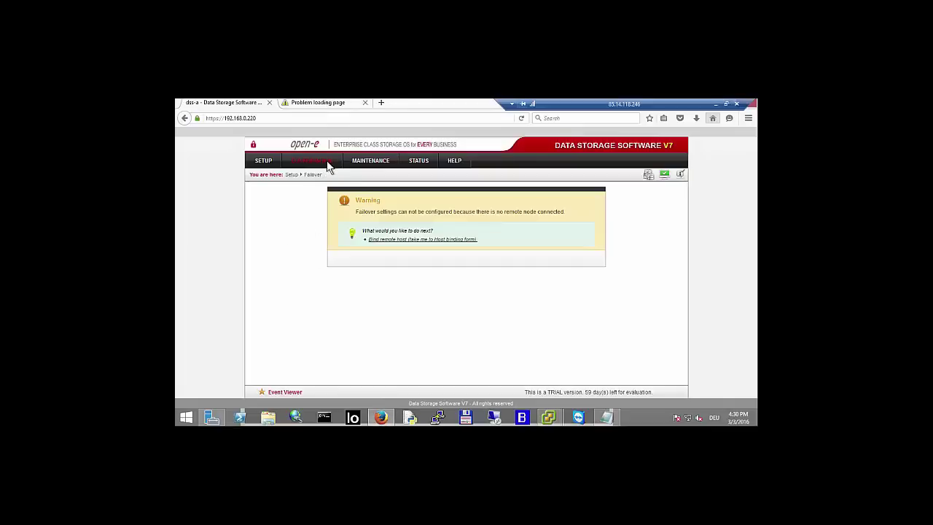
- Check the DSS spare221 console's network settings in vSphere, then return to the browser
{"action": "left_click", "coordinate": [552, 420]}
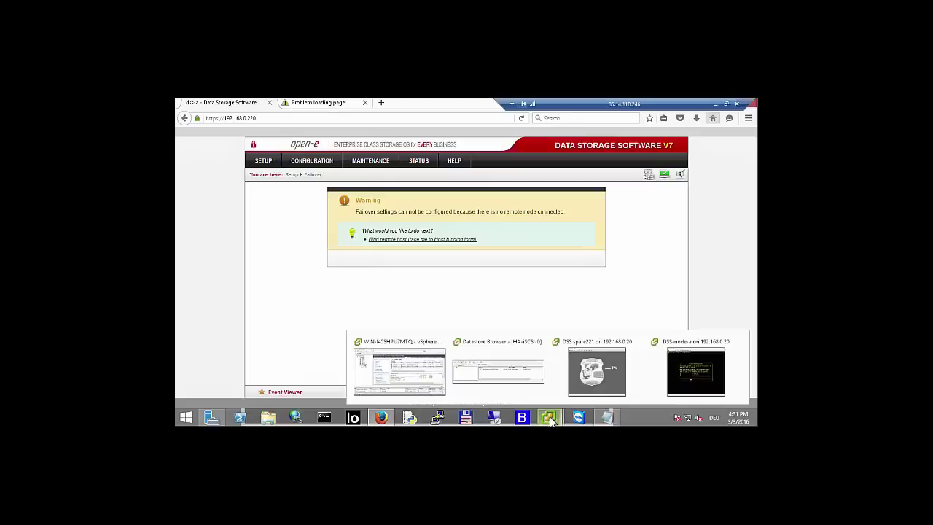
{"action": "left_click", "coordinate": [593, 373]}
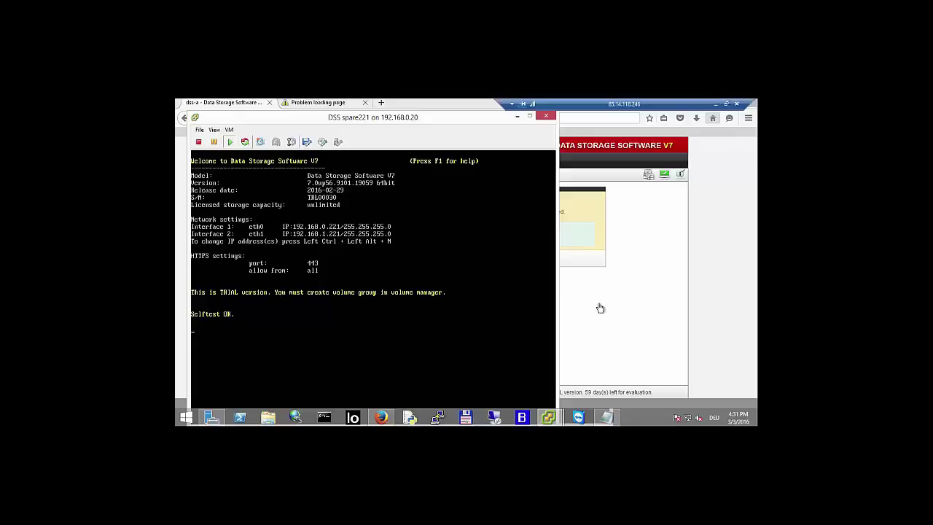
{"action": "left_click", "coordinate": [633, 310]}
- Reload the timed-out 192.168.0.221 page, log into dss-b, and dismiss the warning
{"action": "left_click", "coordinate": [322, 106]}
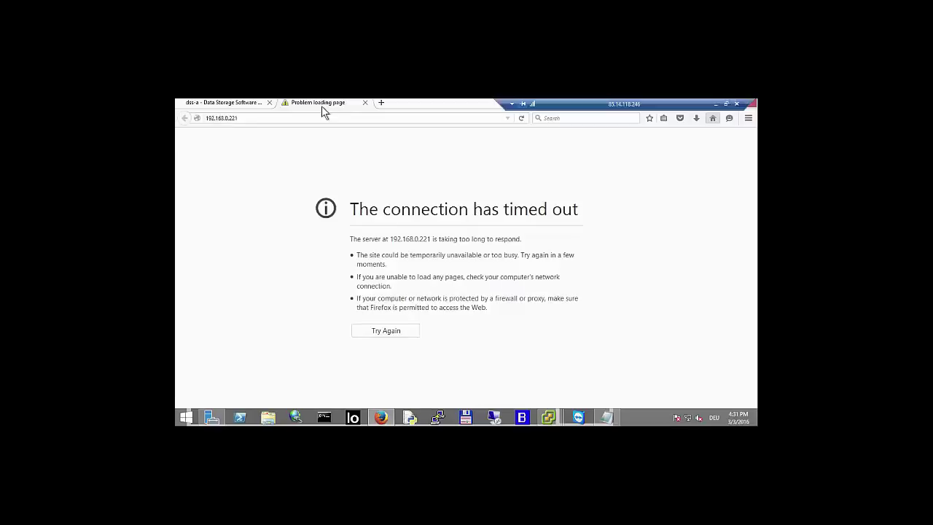
{"action": "left_click", "coordinate": [520, 119]}
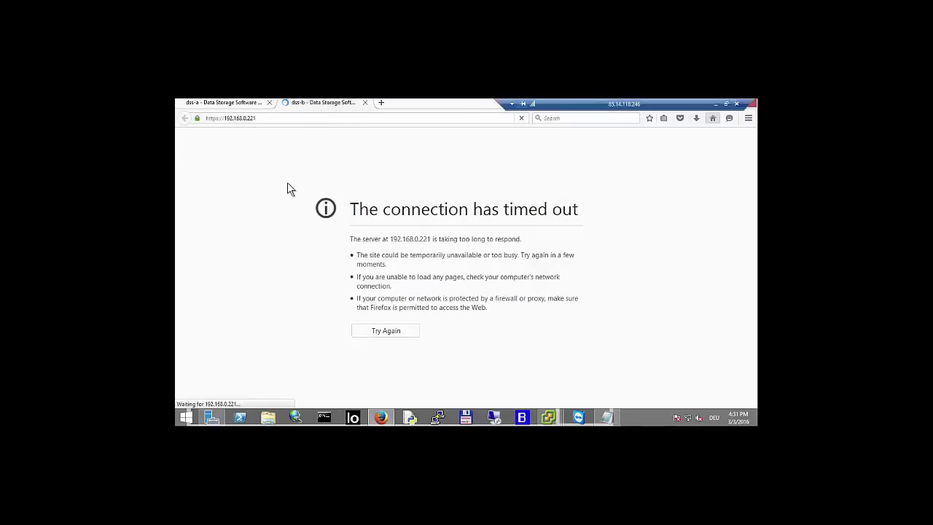
{"action": "left_click", "coordinate": [462, 325]}
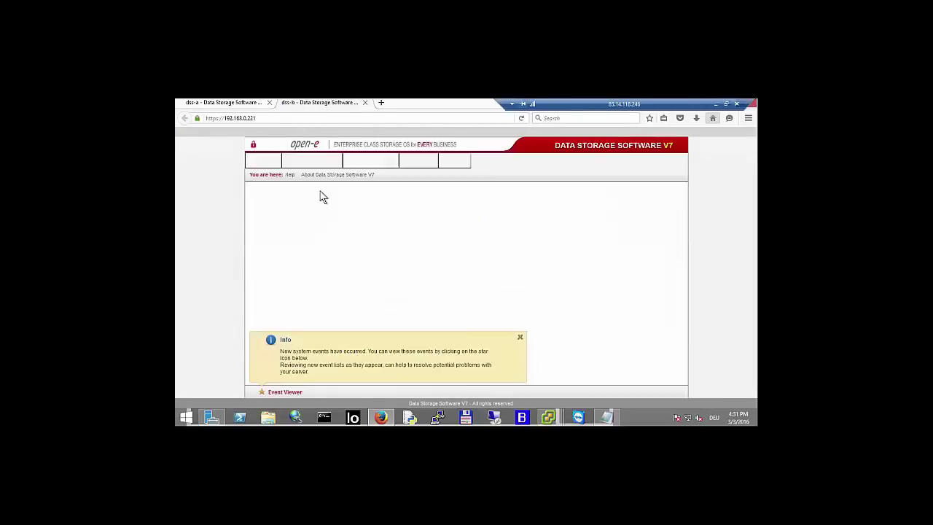
{"action": "left_click", "coordinate": [475, 312]}
- Open CONFIGURATION > Volume manager > Volume groups on dss-b
{"action": "triple_click", "coordinate": [522, 337]}
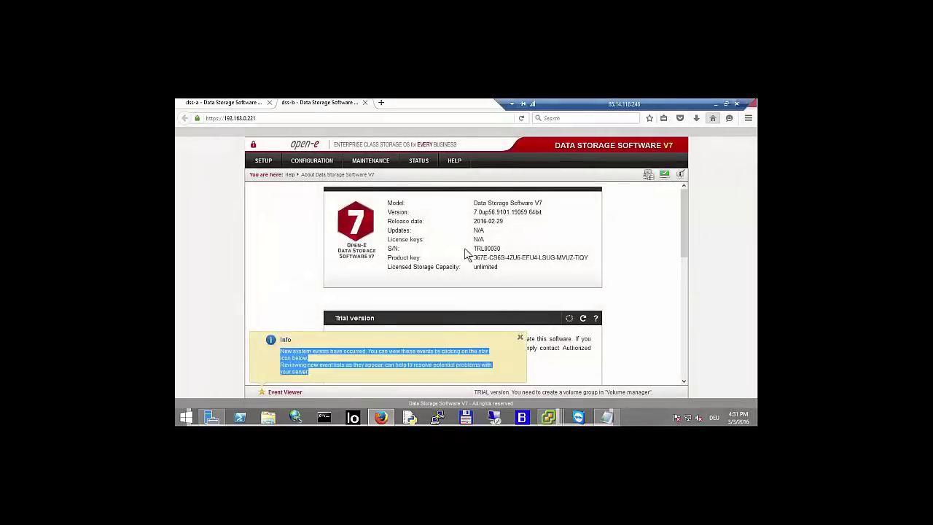
{"action": "left_click", "coordinate": [309, 161]}
{"action": "mouse_move", "coordinate": [348, 183]}
{"action": "left_click", "coordinate": [376, 179]}
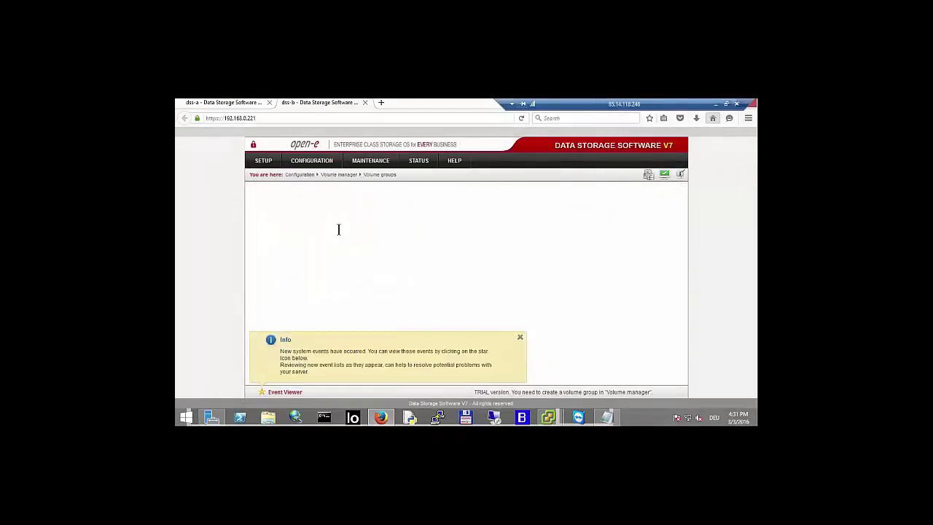
- Create volume group vg00 from Unit S001, confirming the data erase
{"action": "left_click", "coordinate": [521, 339]}
{"action": "left_click", "coordinate": [622, 273]}
{"action": "scroll", "coordinate": [605, 264], "scroll_direction": "down", "scroll_amount": 2}
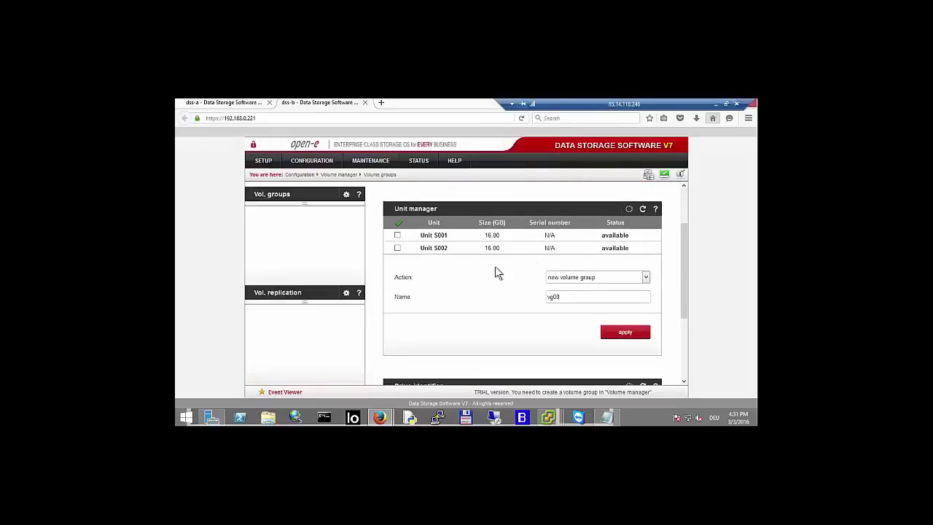
{"action": "left_click", "coordinate": [398, 236]}
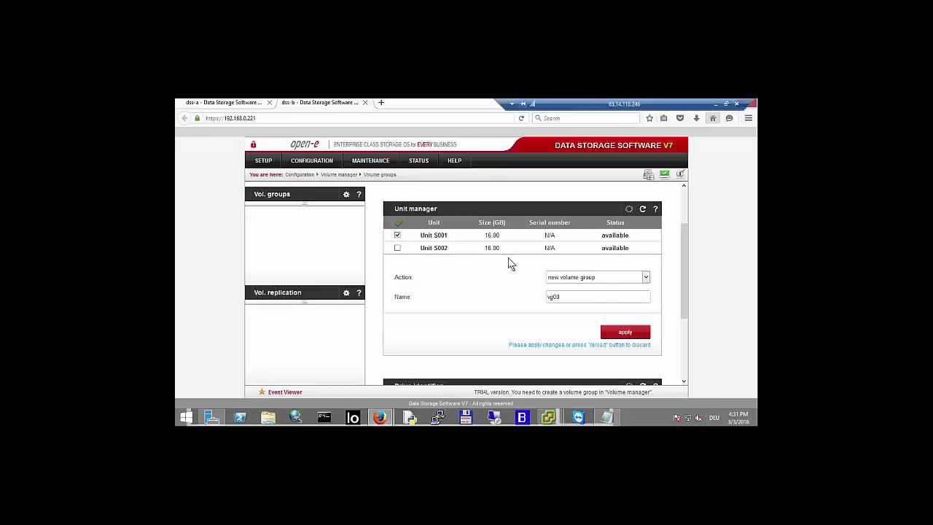
{"action": "left_click", "coordinate": [618, 334]}
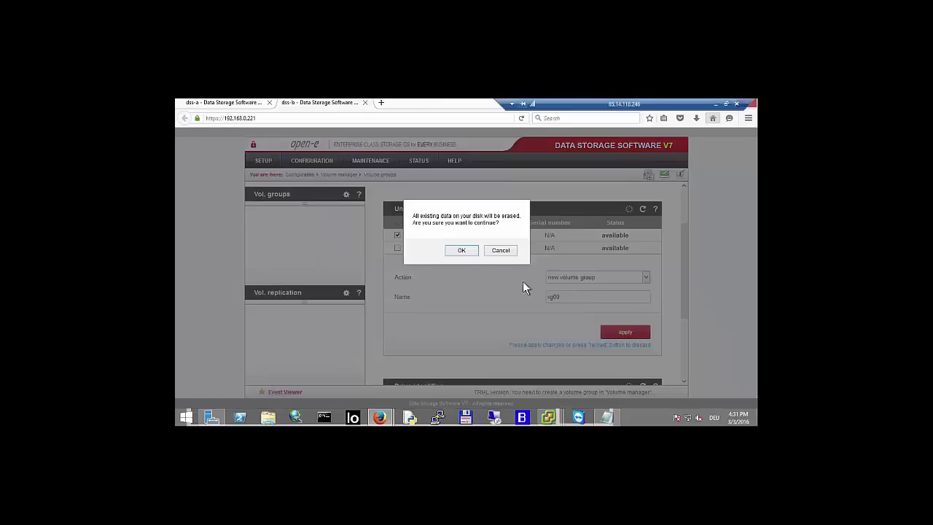
{"action": "left_click", "coordinate": [462, 251]}
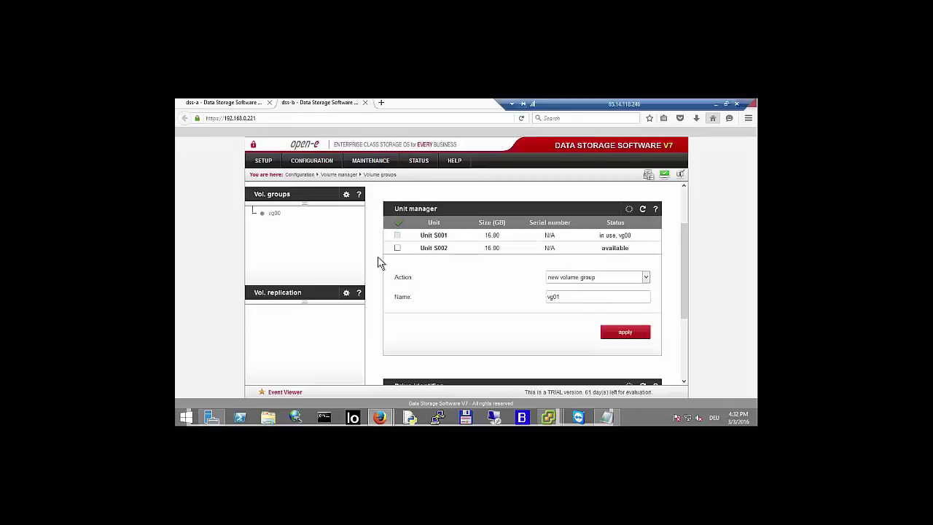
- Create volume group vg01 from Unit S002, confirming the data erase, then switch to dss-a
{"action": "left_click", "coordinate": [397, 248]}
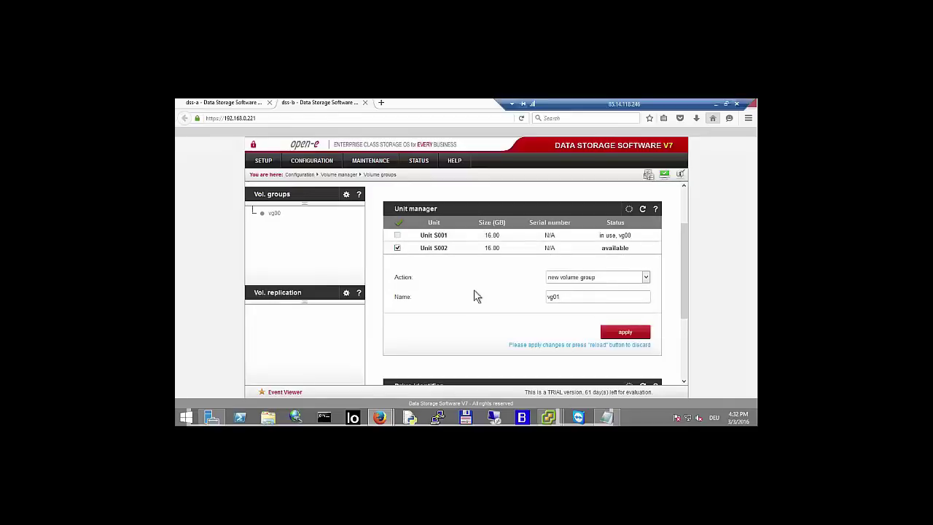
{"action": "left_click", "coordinate": [618, 330]}
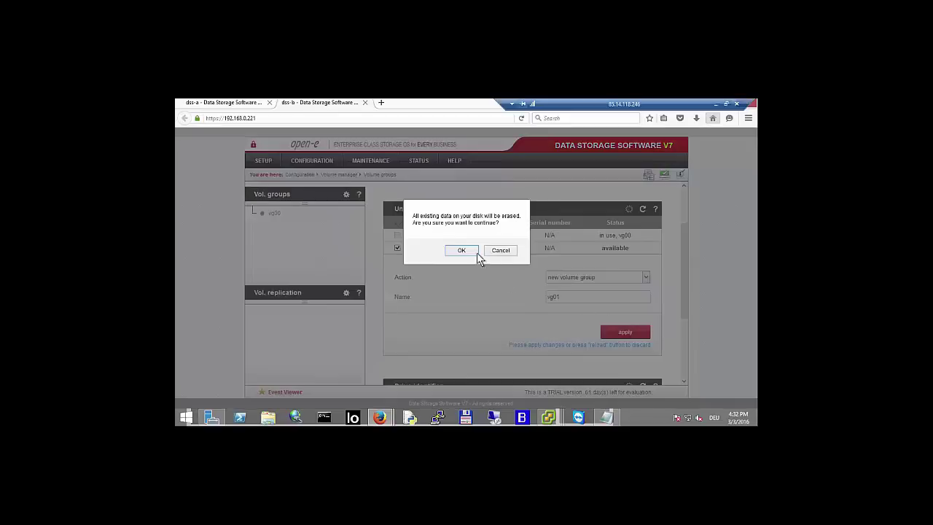
{"action": "left_click", "coordinate": [472, 253]}
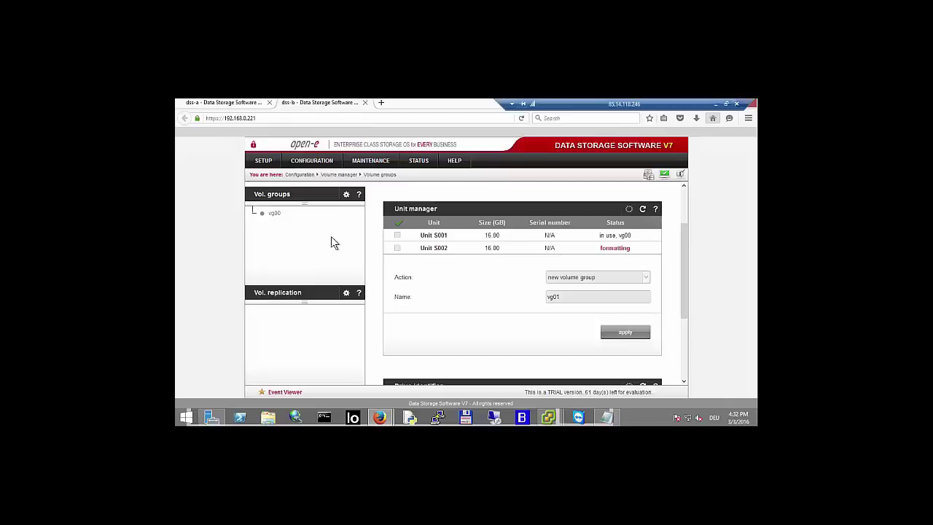
{"action": "left_click", "coordinate": [209, 103]}
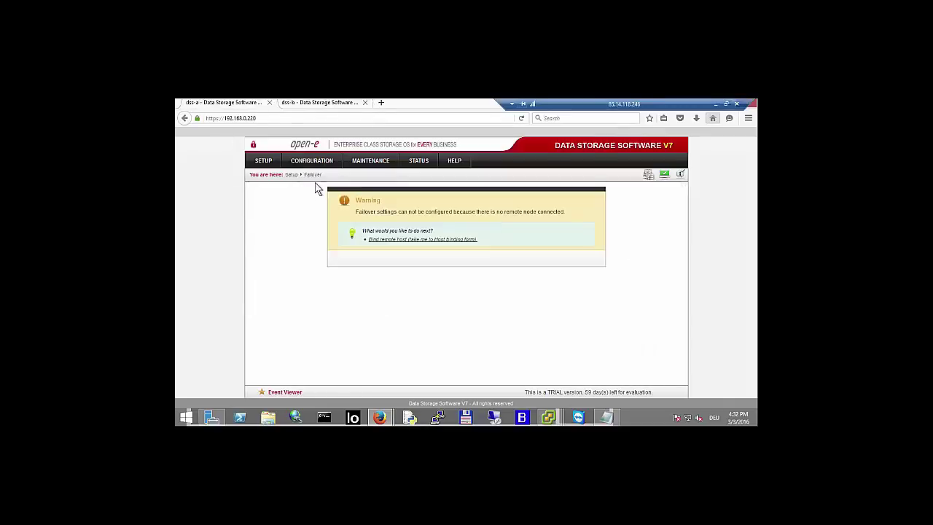
- On dss-a's Volume replication page, view lv0000 in vg00 and lv0100 in vg01, then switch to dss-b
{"action": "left_click", "coordinate": [315, 162]}
{"action": "mouse_move", "coordinate": [356, 177]}
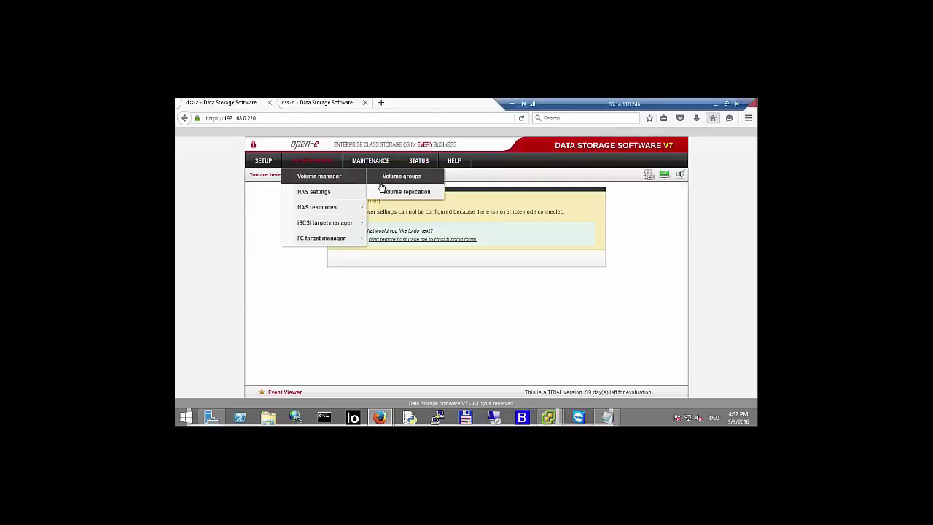
{"action": "left_click", "coordinate": [406, 192]}
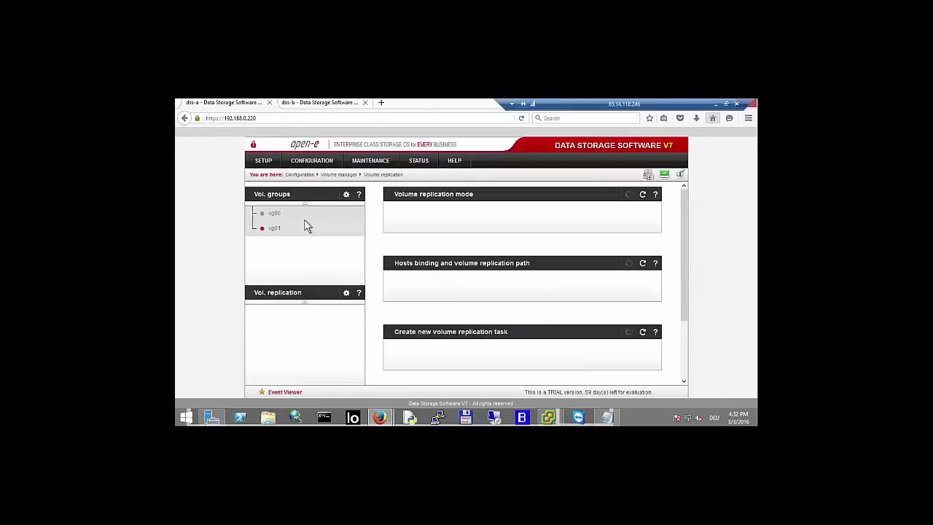
{"action": "left_click", "coordinate": [274, 214]}
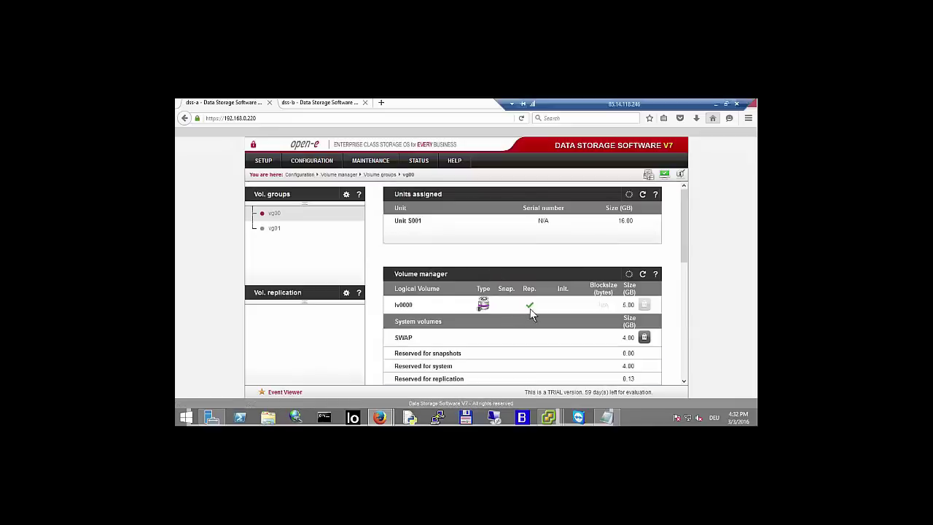
{"action": "scroll", "coordinate": [576, 291], "scroll_direction": "down", "scroll_amount": 1}
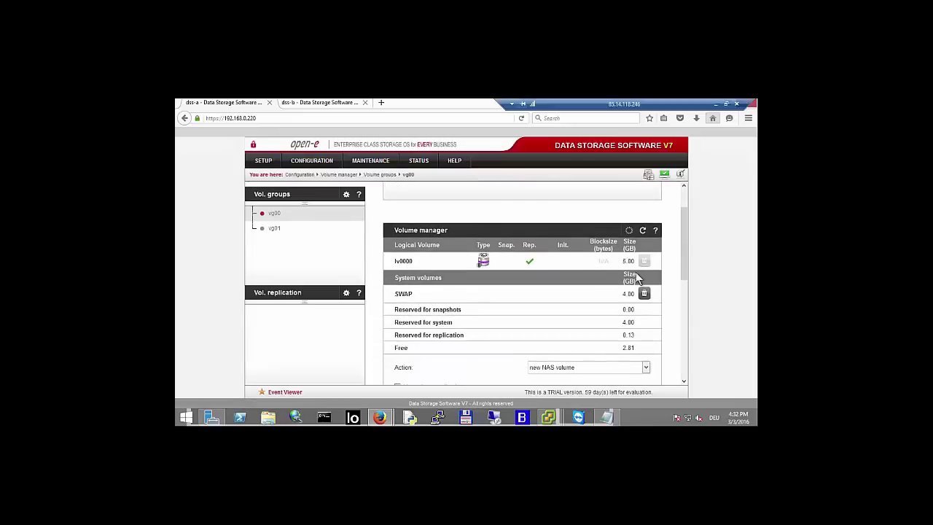
{"action": "left_click", "coordinate": [276, 228]}
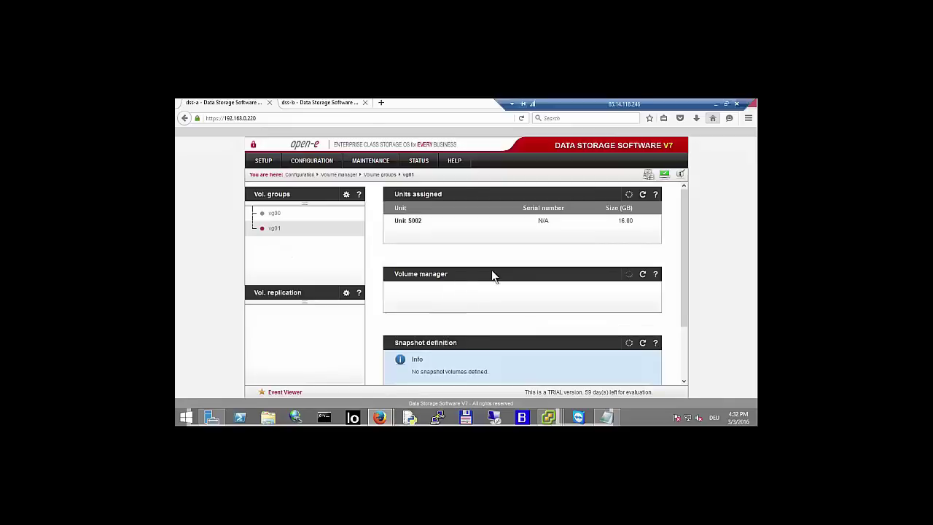
{"action": "scroll", "coordinate": [532, 270], "scroll_direction": "down", "scroll_amount": 1}
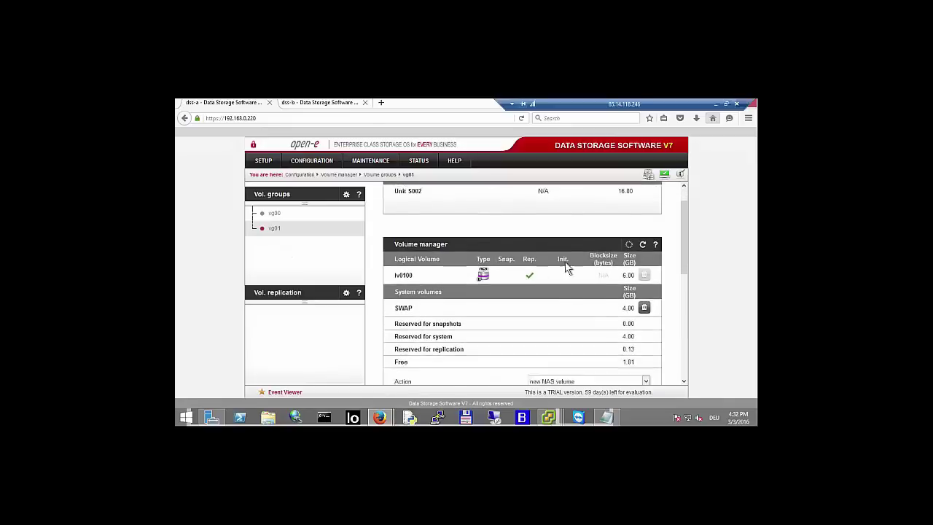
{"action": "left_click", "coordinate": [306, 103]}
- In vg00, add a 5 GB new iSCSI volume with volume replication enabled, then open vg01
{"action": "left_click", "coordinate": [275, 213]}
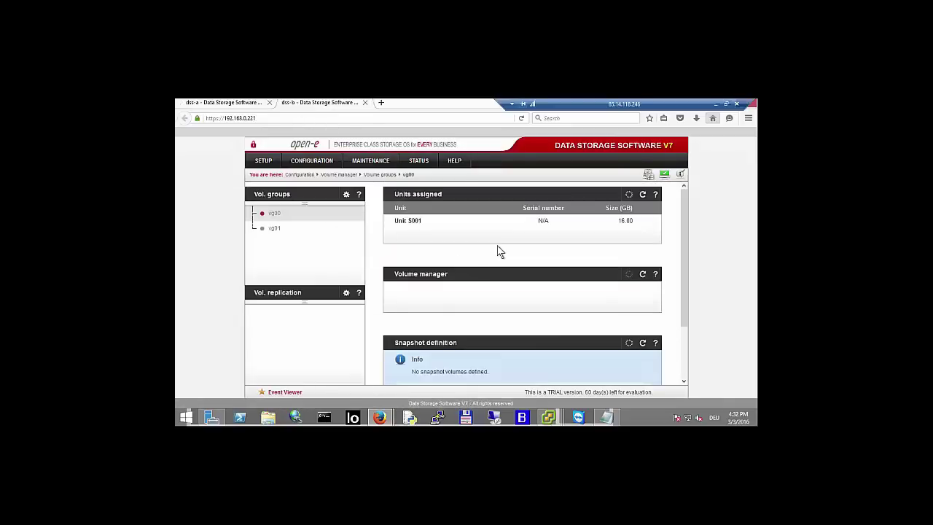
{"action": "scroll", "coordinate": [500, 250], "scroll_direction": "down", "scroll_amount": 2}
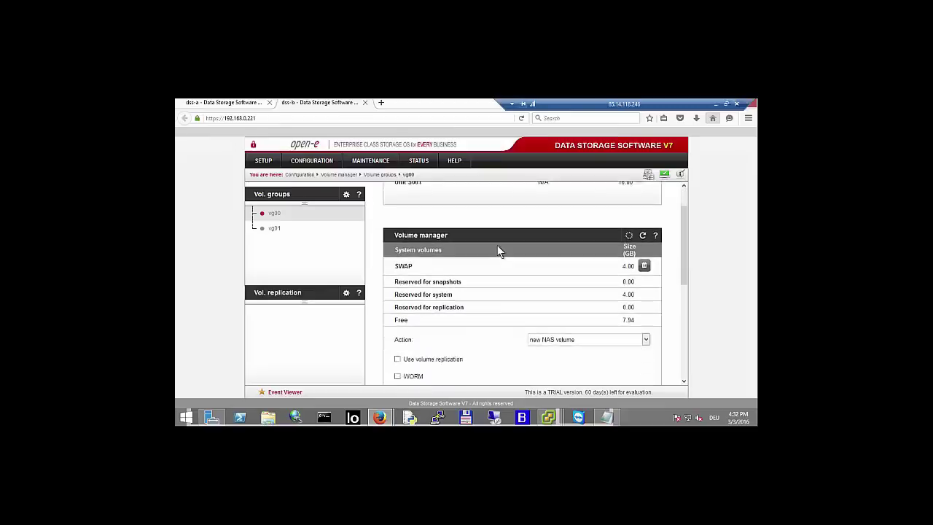
{"action": "left_click", "coordinate": [582, 313]}
{"action": "left_click", "coordinate": [569, 330]}
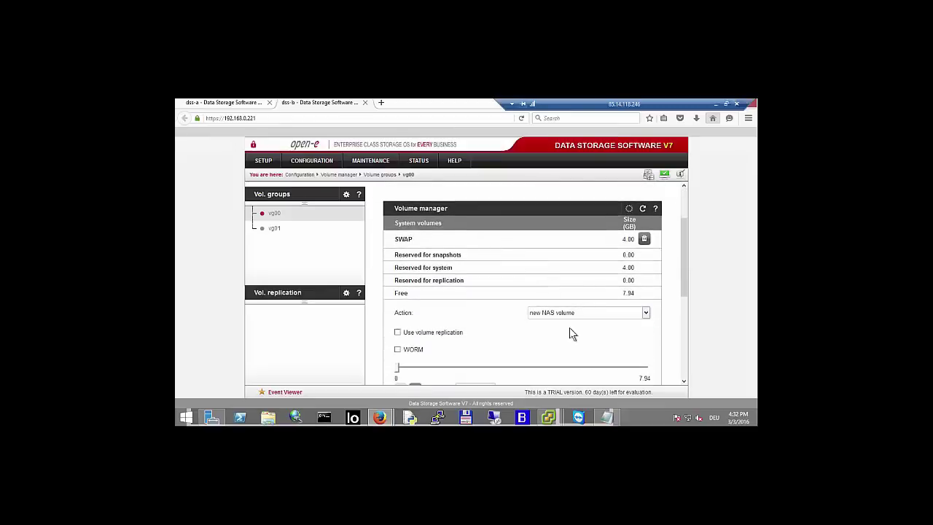
{"action": "scroll", "coordinate": [487, 293], "scroll_direction": "down", "scroll_amount": 3}
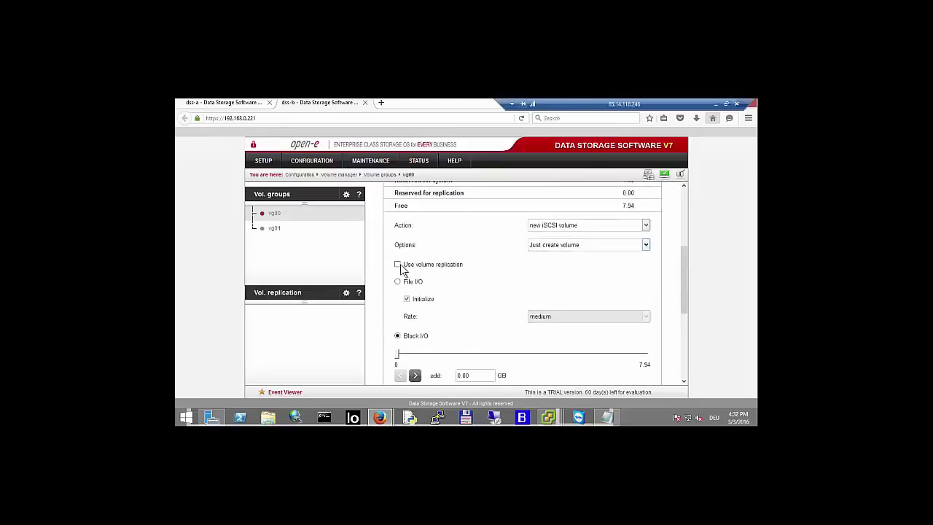
{"action": "left_click", "coordinate": [398, 264]}
{"action": "scroll", "coordinate": [500, 252], "scroll_direction": "down", "scroll_amount": 1}
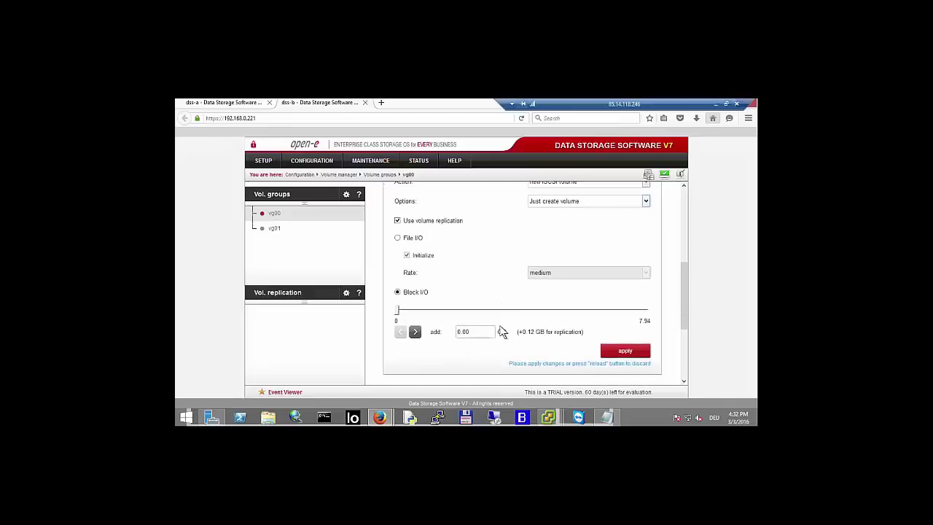
{"action": "left_click", "coordinate": [479, 331]}
{"action": "key", "text": "ctrl+a"}
{"action": "type", "text": "5"}
{"action": "left_click", "coordinate": [622, 351]}
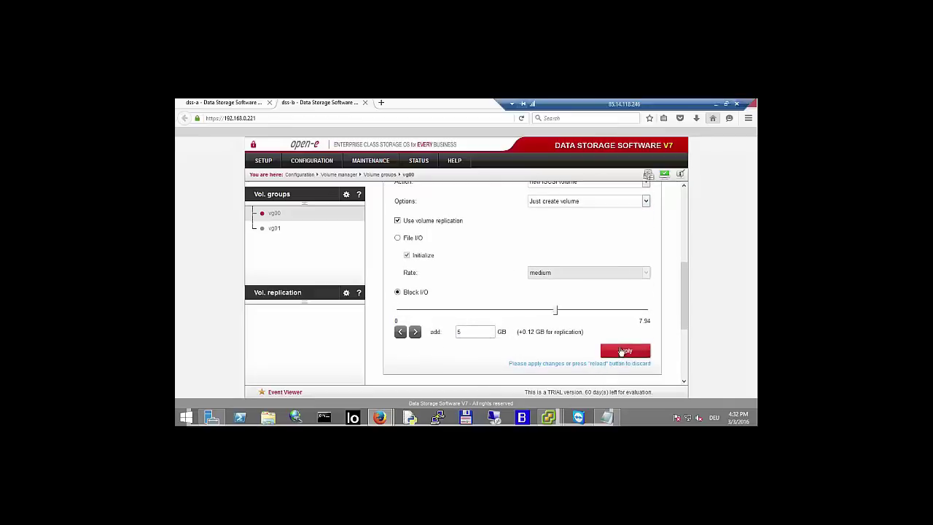
{"action": "left_click", "coordinate": [273, 230]}
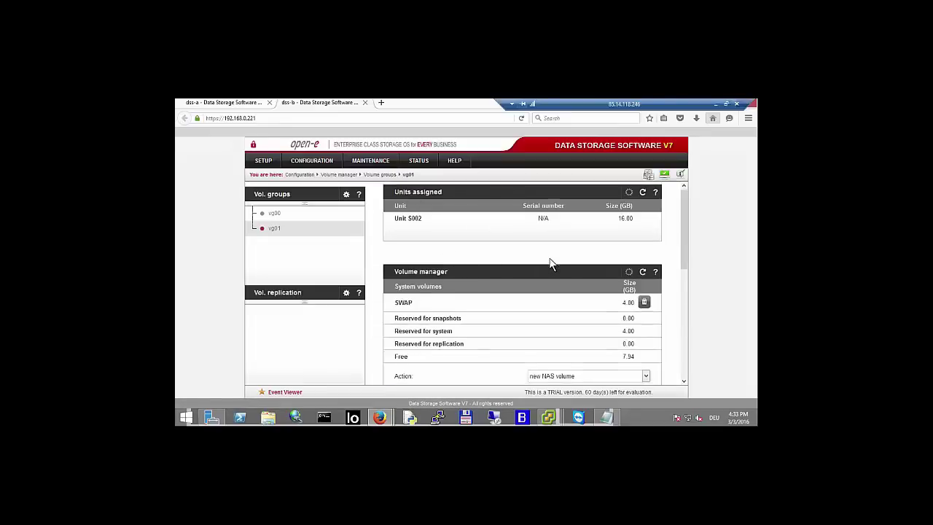
{"action": "scroll", "coordinate": [552, 262], "scroll_direction": "down", "scroll_amount": 4}
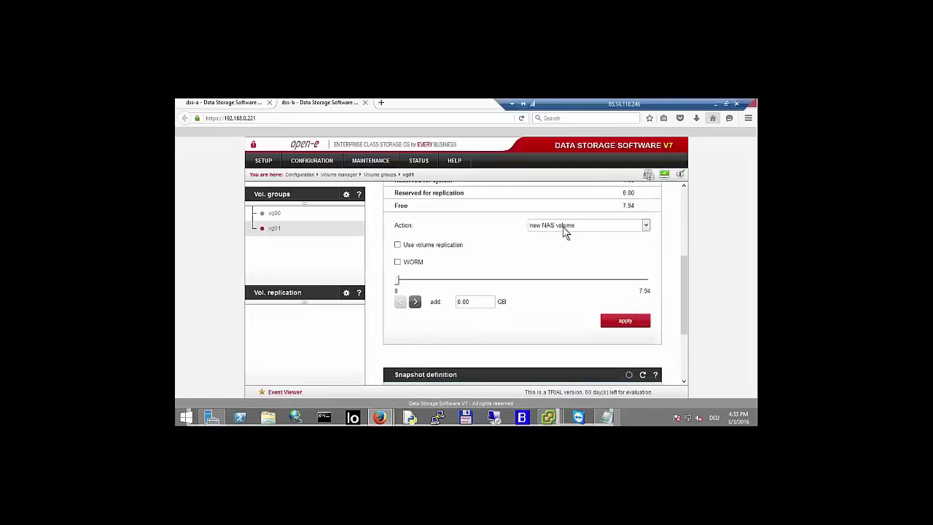
{"action": "left_click", "coordinate": [565, 232]}
{"action": "left_click", "coordinate": [560, 249]}
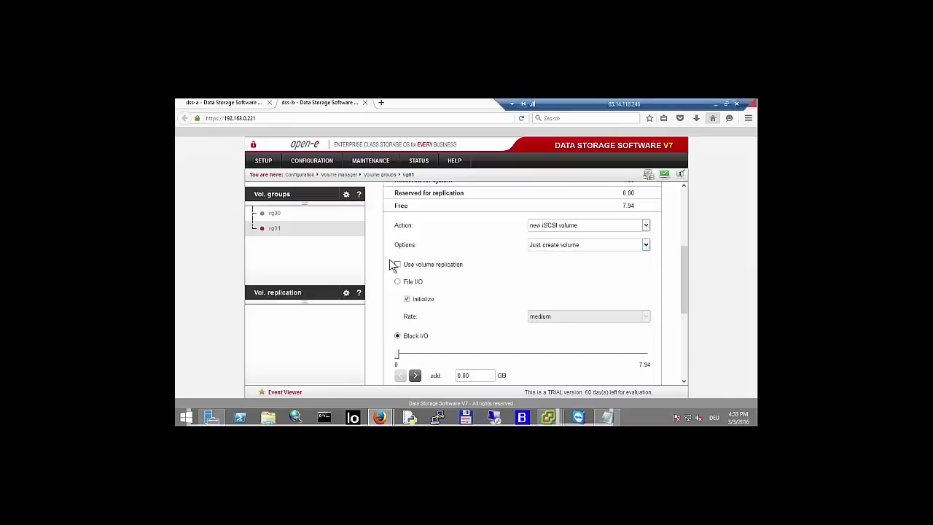
{"action": "left_click", "coordinate": [398, 265]}
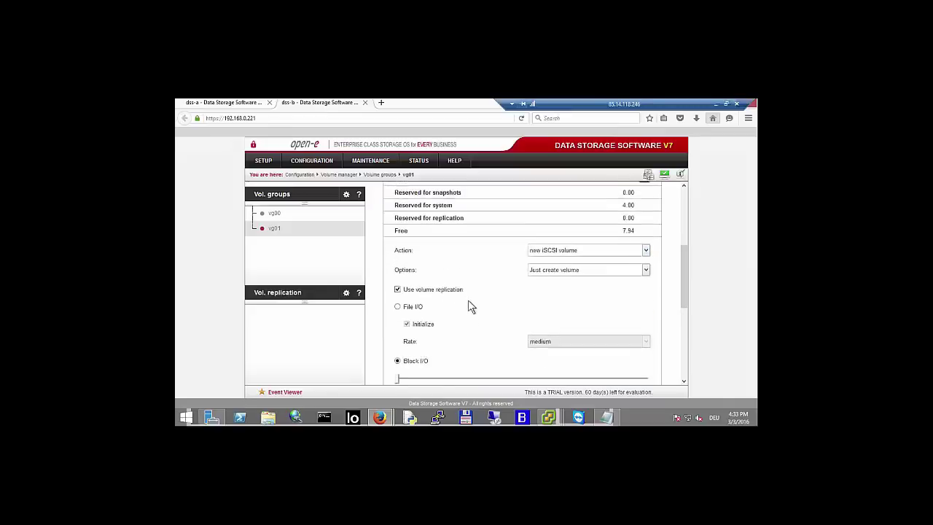
{"action": "scroll", "coordinate": [473, 290], "scroll_direction": "down", "scroll_amount": 2}
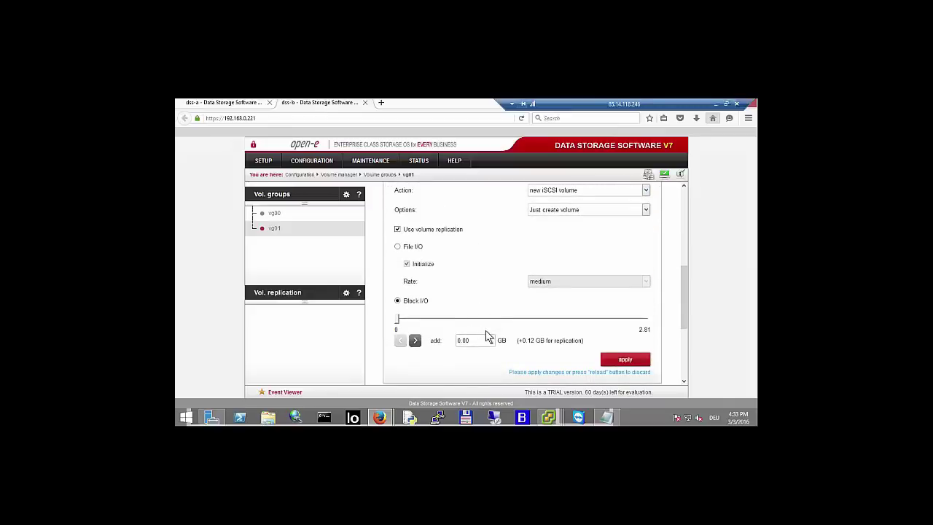
{"action": "left_click", "coordinate": [436, 338]}
{"action": "type", "text": "6"}
{"action": "key", "text": "BackSpace"}
{"action": "key", "text": "BackSpace"}
{"action": "key", "text": "BackSpace"}
{"action": "type", "text": "0.0"}
{"action": "key", "text": "BackSpace"}
{"action": "key", "text": "Down"}
{"action": "key", "text": "Return"}
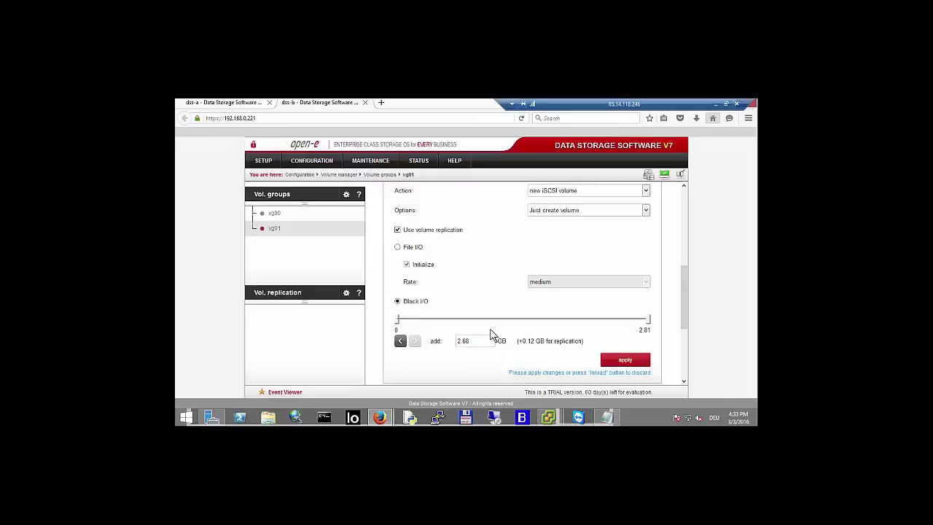
{"action": "scroll", "coordinate": [512, 321], "scroll_direction": "up", "scroll_amount": 3}
{"action": "scroll", "coordinate": [551, 285], "scroll_direction": "up", "scroll_amount": 1}
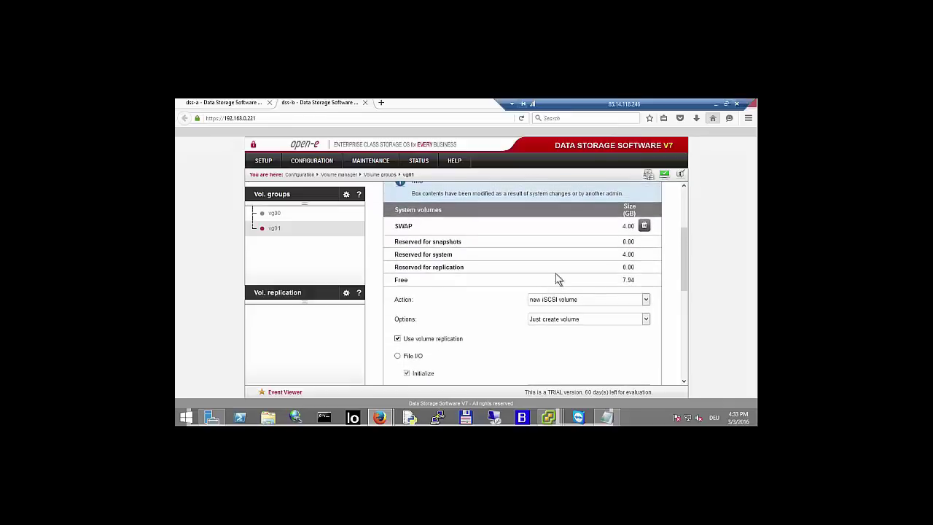
{"action": "scroll", "coordinate": [569, 275], "scroll_direction": "down", "scroll_amount": 2}
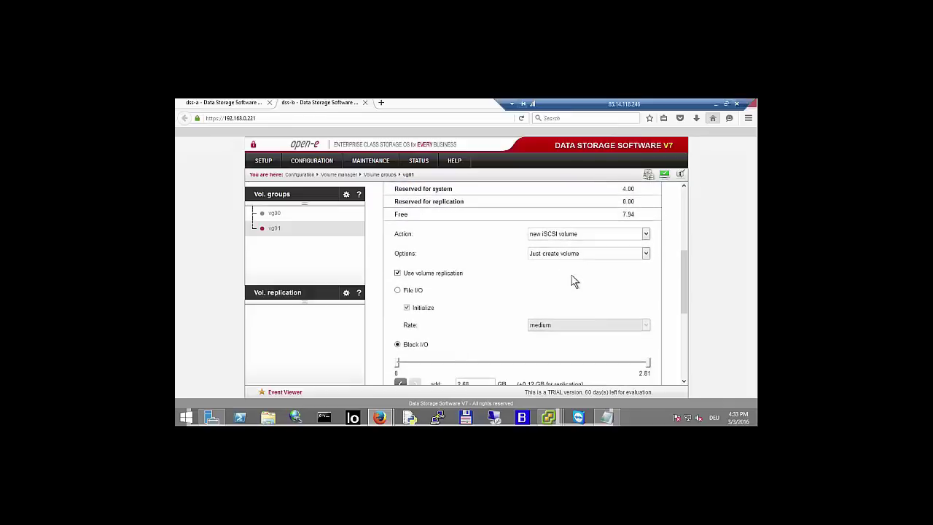
{"action": "scroll", "coordinate": [575, 277], "scroll_direction": "up", "scroll_amount": 2}
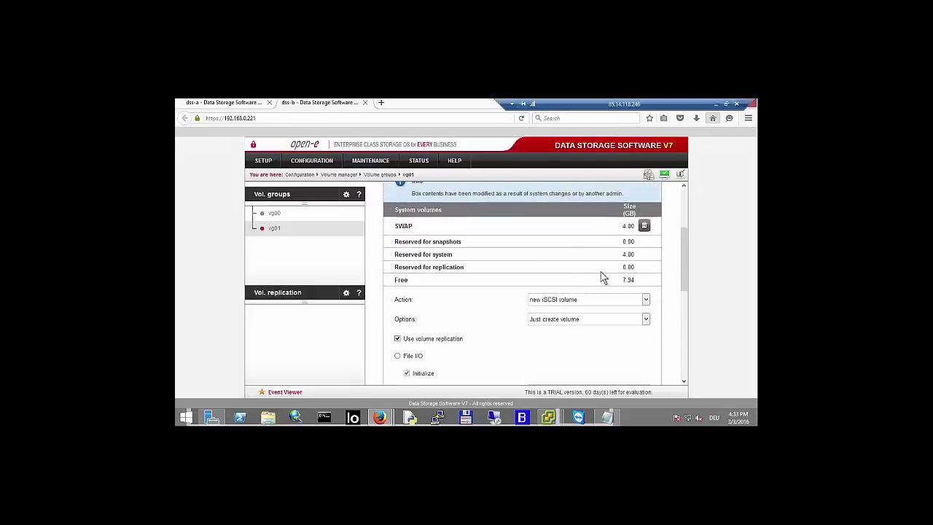
{"action": "left_click", "coordinate": [645, 226]}
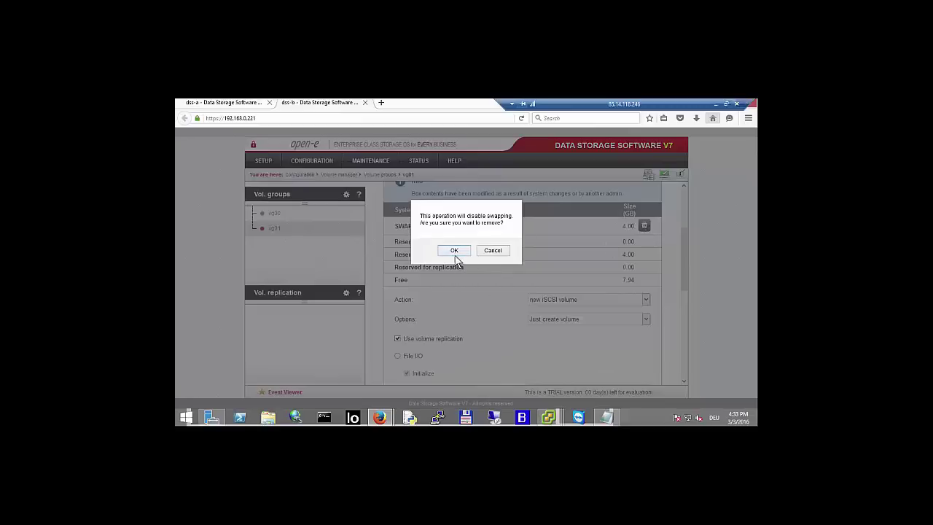
{"action": "left_click", "coordinate": [494, 252]}
{"action": "scroll", "coordinate": [511, 255], "scroll_direction": "up", "scroll_amount": 2}
{"action": "scroll", "coordinate": [573, 232], "scroll_direction": "up", "scroll_amount": 1}
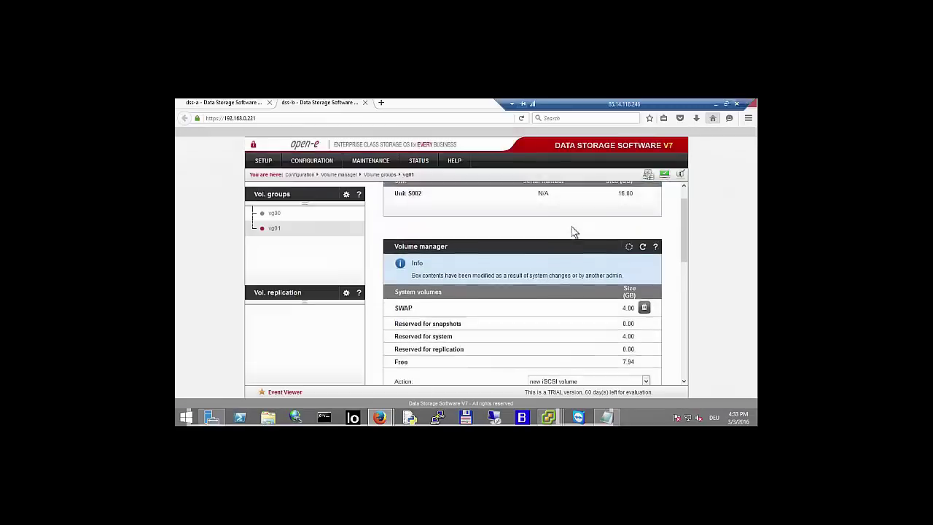
{"action": "scroll", "coordinate": [571, 233], "scroll_direction": "down", "scroll_amount": 4}
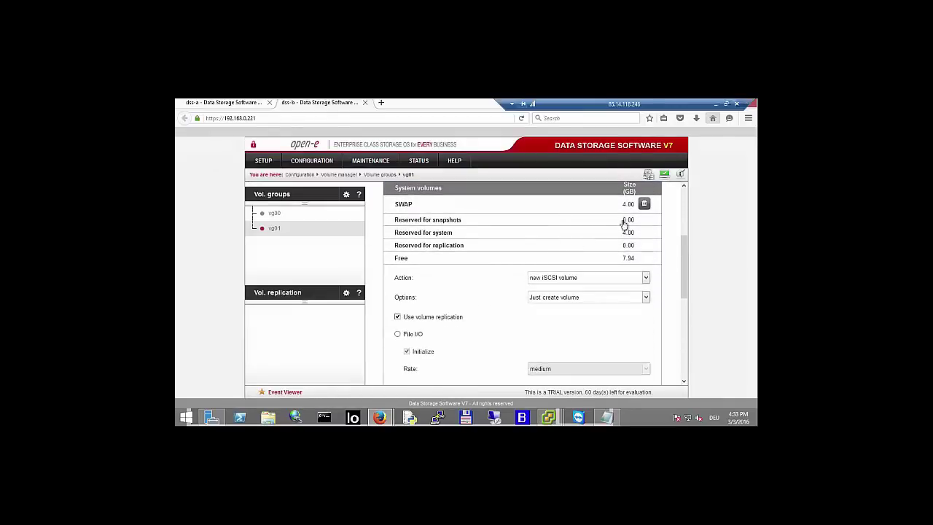
{"action": "scroll", "coordinate": [631, 191], "scroll_direction": "up", "scroll_amount": 1}
- Reload vg01's volume manager and enter 6 as the size to add
{"action": "left_click", "coordinate": [642, 187]}
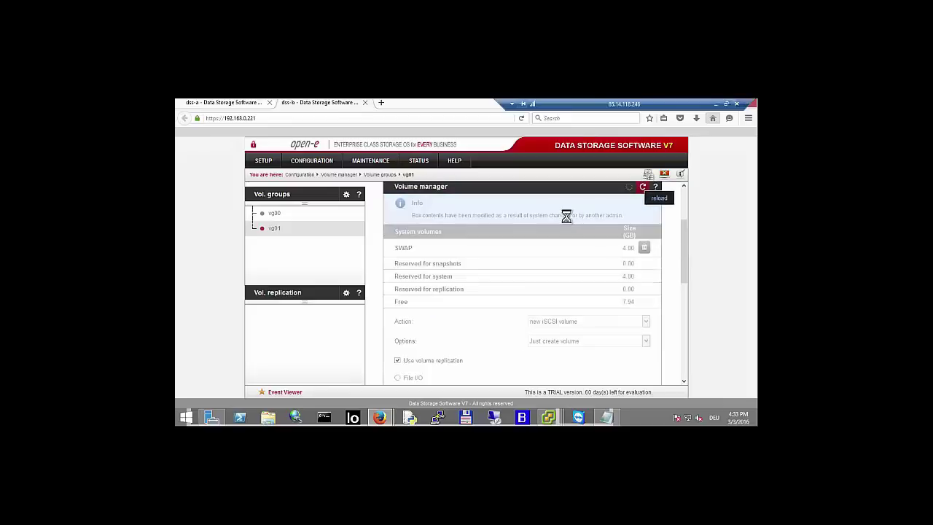
{"action": "scroll", "coordinate": [503, 247], "scroll_direction": "down", "scroll_amount": 1}
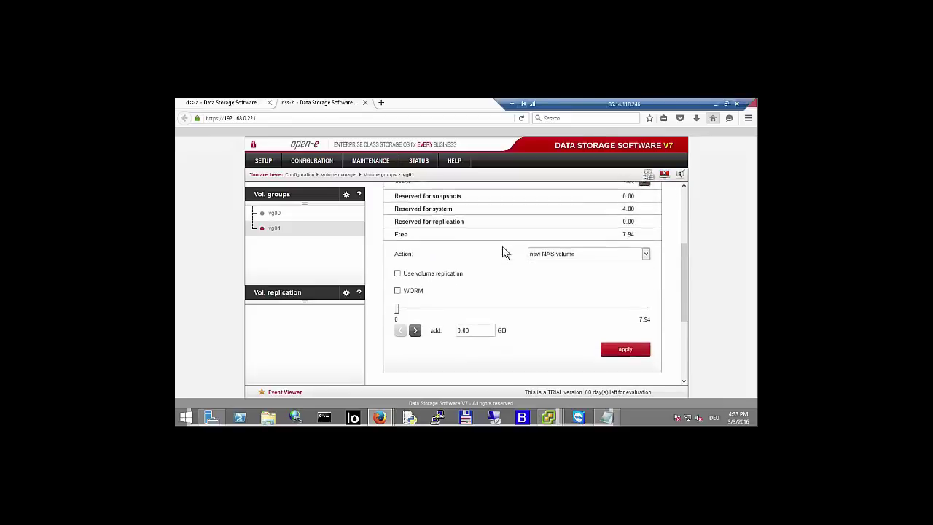
{"action": "left_click", "coordinate": [471, 321]}
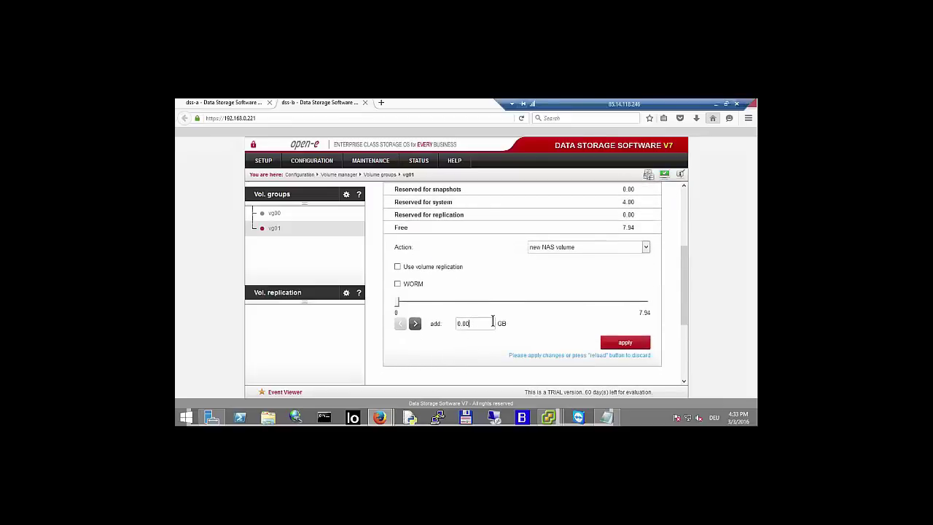
{"action": "key", "text": "BackSpace"}
{"action": "key", "text": "BackSpace"}
{"action": "key", "text": "BackSpace"}
{"action": "type", "text": "1"}
{"action": "key", "text": "BackSpace"}
{"action": "key", "text": "BackSpace"}
{"action": "key", "text": "BackSpace"}
{"action": "key", "text": "BackSpace"}
{"action": "type", "text": "6"}
{"action": "left_click", "coordinate": [479, 337]}
- Choose new iSCSI volume with volume replication, set 6 GB, and apply to create lv0100
{"action": "left_click", "coordinate": [549, 247]}
{"action": "left_click", "coordinate": [552, 264]}
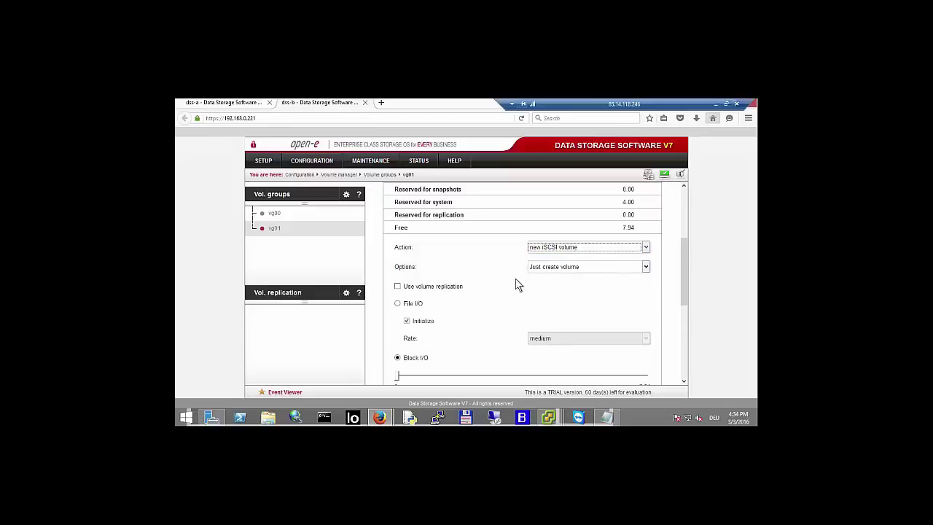
{"action": "left_click", "coordinate": [397, 286]}
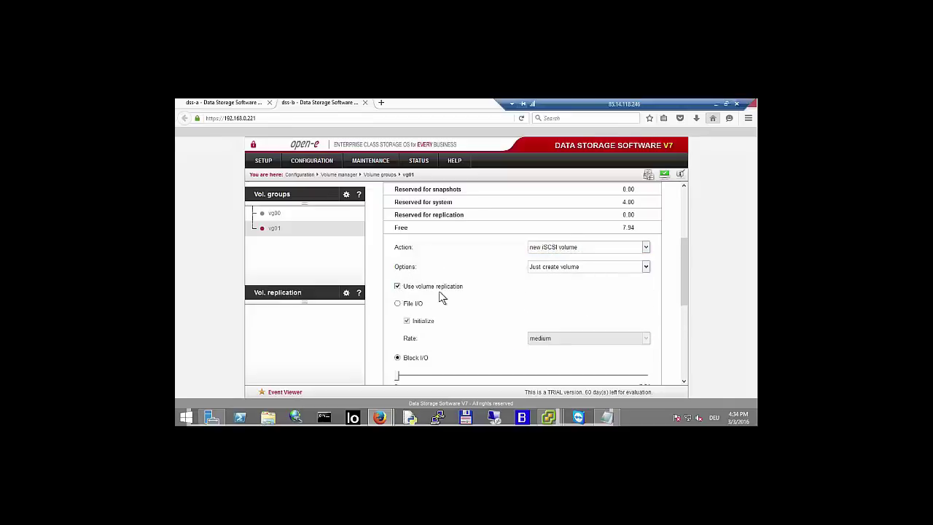
{"action": "scroll", "coordinate": [469, 333], "scroll_direction": "down", "scroll_amount": 2}
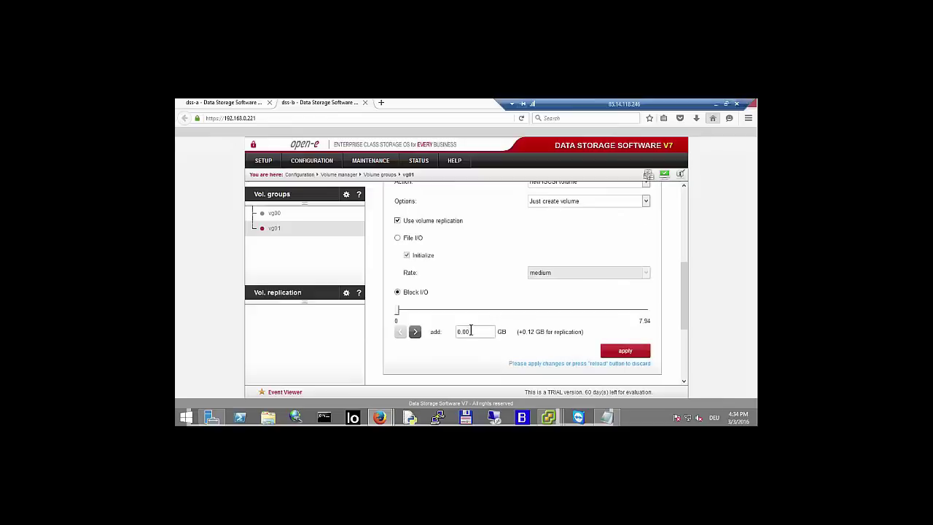
{"action": "key", "text": "BackSpace"}
{"action": "key", "text": "BackSpace"}
{"action": "key", "text": "BackSpace"}
{"action": "type", "text": "6"}
{"action": "left_click", "coordinate": [618, 352]}
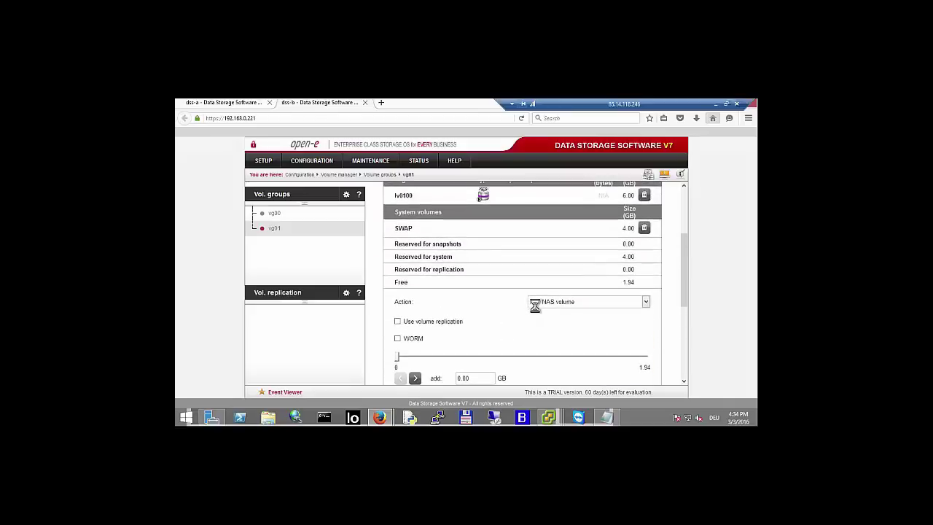
{"action": "scroll", "coordinate": [515, 264], "scroll_direction": "up", "scroll_amount": 2}
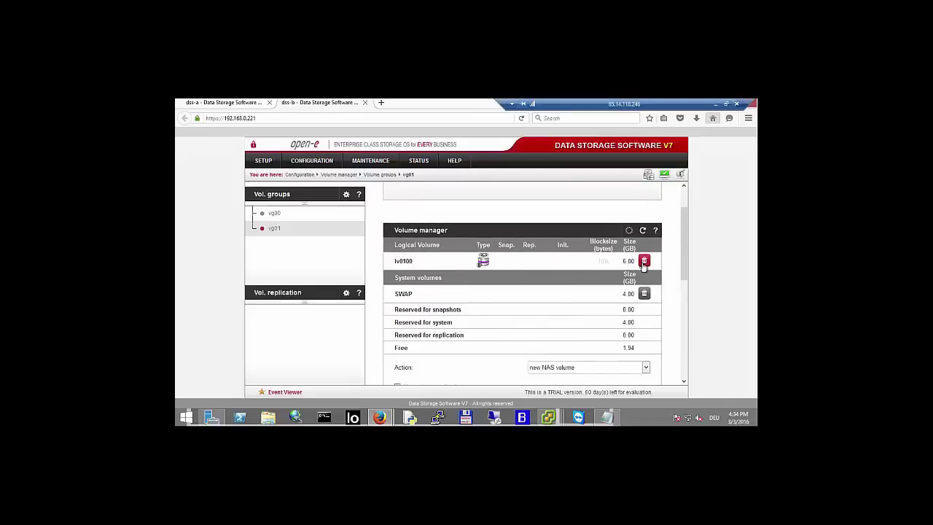
- On dss-b, set lv0000 and lv0100 to Destination in Volume replication mode and apply
{"action": "scroll", "coordinate": [552, 271], "scroll_direction": "down", "scroll_amount": 1}
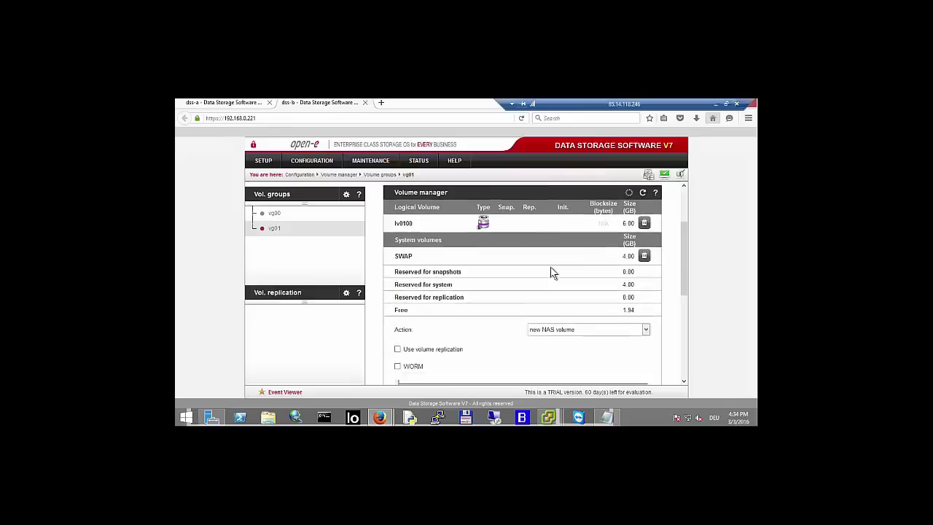
{"action": "scroll", "coordinate": [551, 272], "scroll_direction": "up", "scroll_amount": 1}
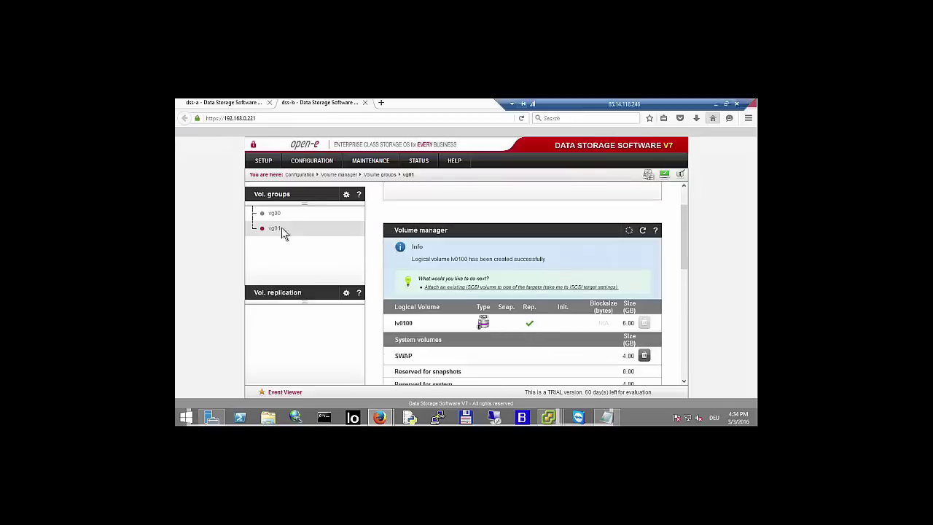
{"action": "left_click", "coordinate": [290, 293]}
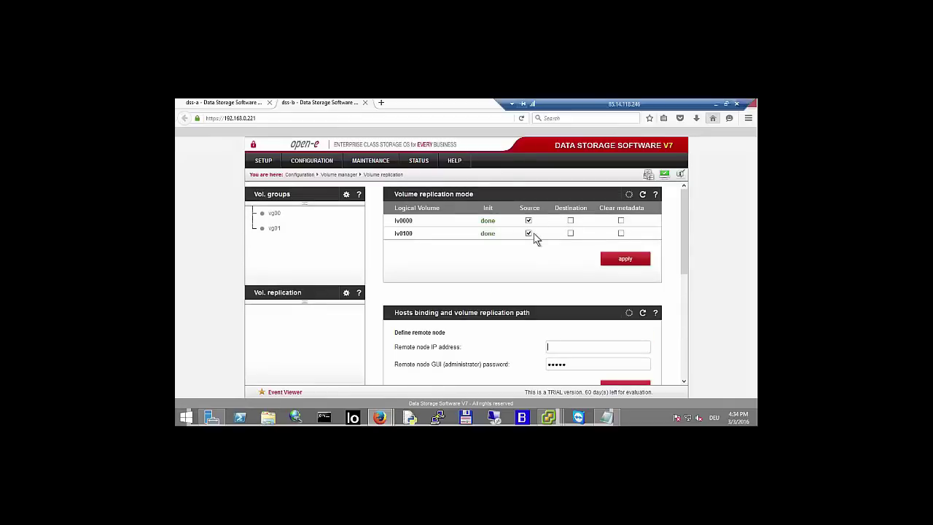
{"action": "left_click", "coordinate": [573, 221]}
{"action": "left_click", "coordinate": [572, 234]}
{"action": "left_click", "coordinate": [616, 261]}
- On dss-a, bind remote node 192.168.1.221 under Hosts binding using the remote node's password
{"action": "left_click", "coordinate": [240, 104]}
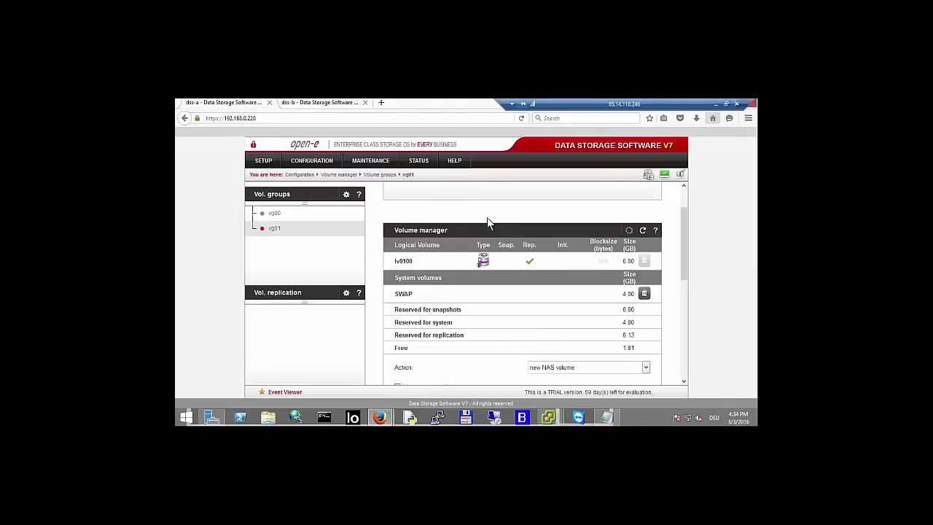
{"action": "left_click", "coordinate": [284, 294]}
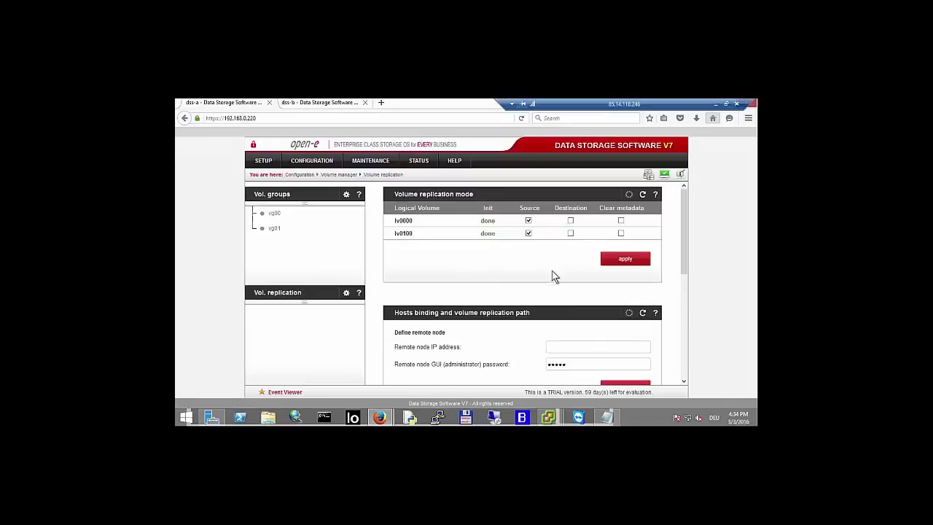
{"action": "scroll", "coordinate": [552, 275], "scroll_direction": "down", "scroll_amount": 2}
{"action": "left_click", "coordinate": [587, 280]}
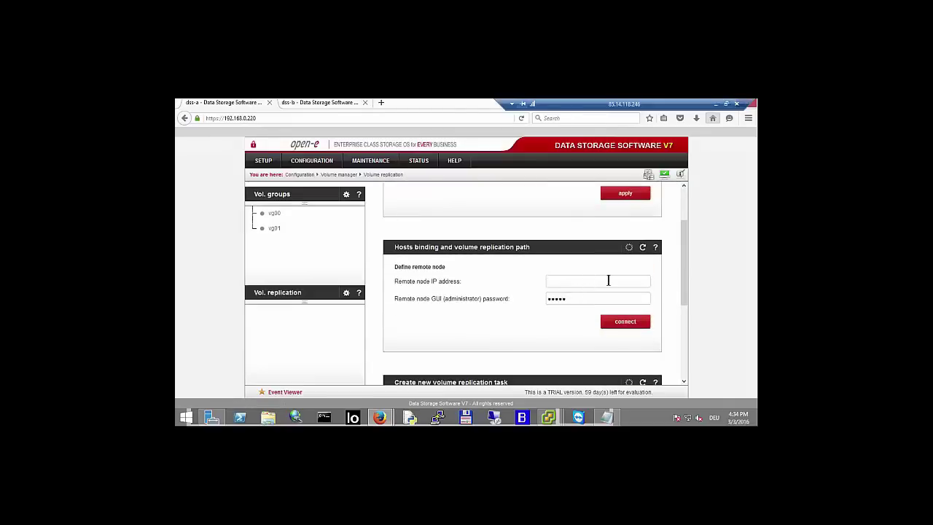
{"action": "type", "text": "192.168.1.221"}
{"action": "key", "text": "Tab"}
{"action": "type", "text": "admi"}
{"action": "left_click", "coordinate": [622, 321]}
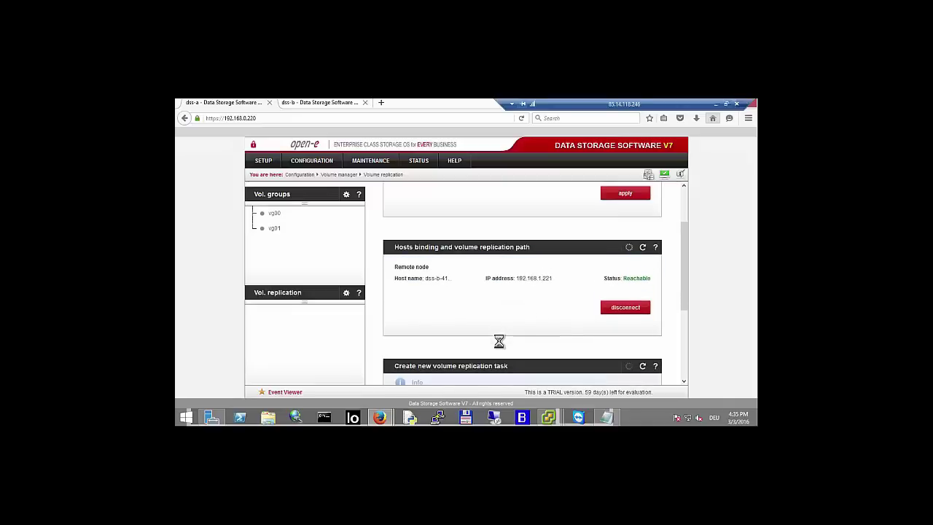
- Create replication task m0000 with source volume lv0000
{"action": "scroll", "coordinate": [499, 348], "scroll_direction": "down", "scroll_amount": 3}
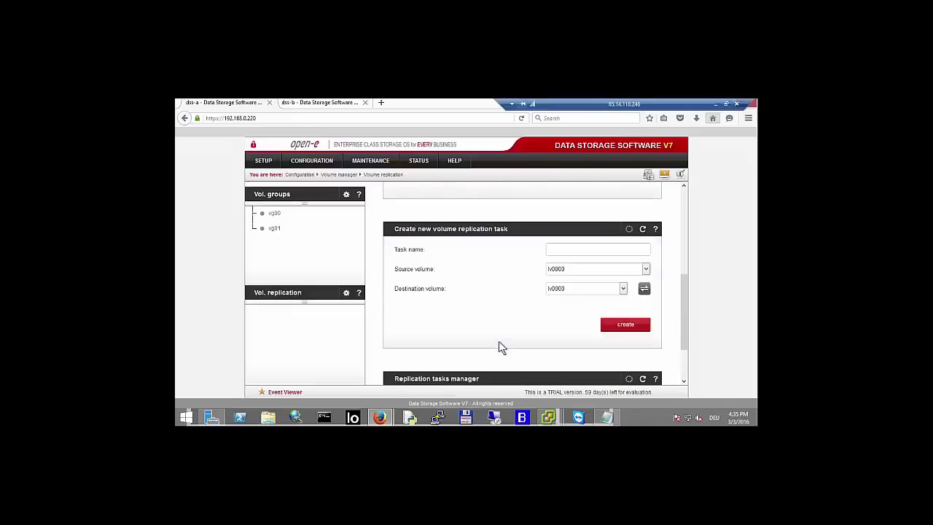
{"action": "left_click", "coordinate": [564, 249]}
{"action": "type", "text": "m0000"}
{"action": "key", "text": "Tab"}
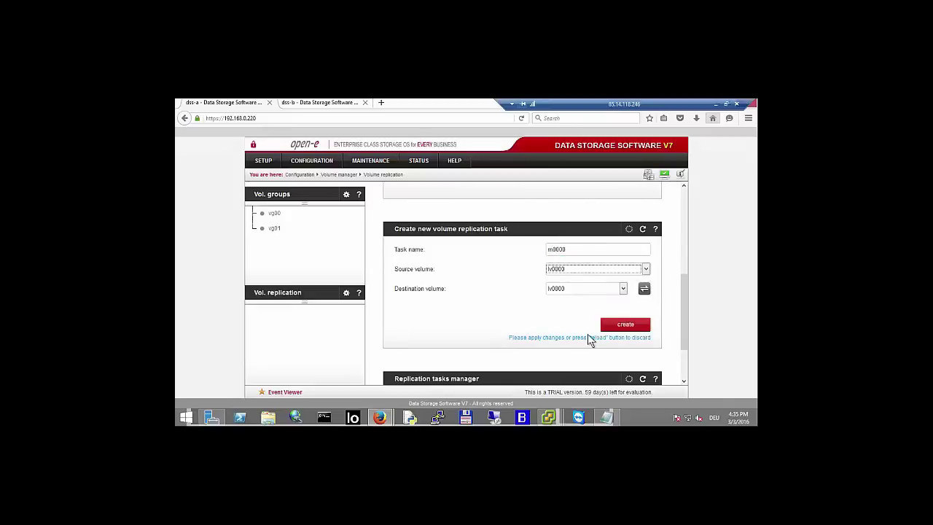
{"action": "left_click", "coordinate": [624, 326]}
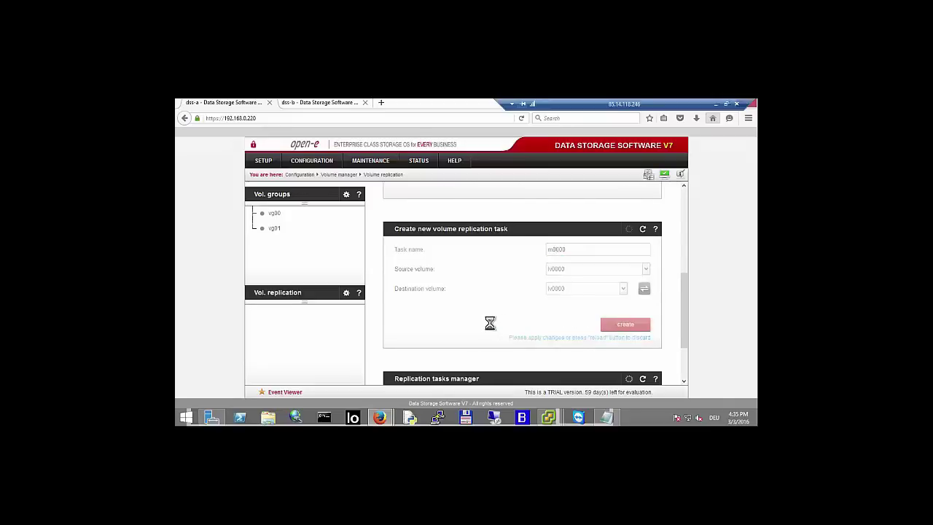
- Create a second replication task m0100 for lv0100
{"action": "left_click", "coordinate": [565, 249]}
{"action": "type", "text": "m"}
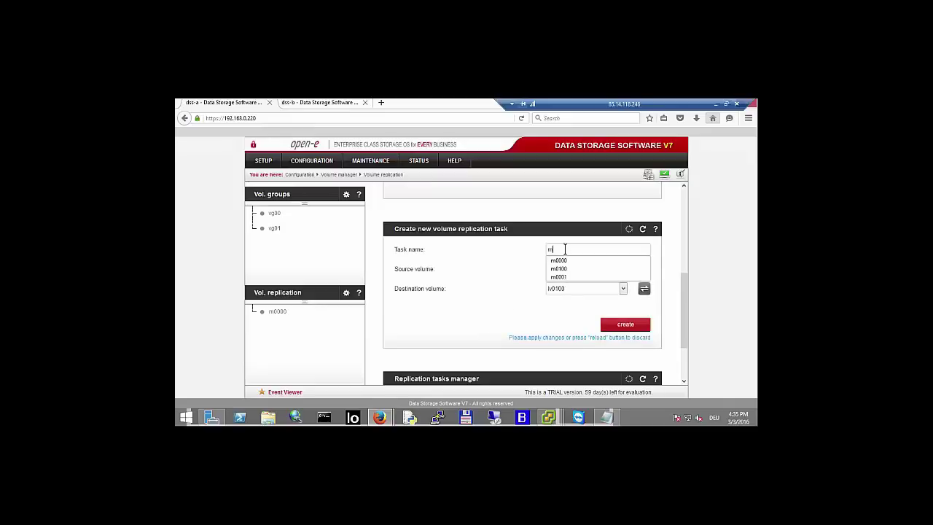
{"action": "key", "text": "Down"}
{"action": "key", "text": "Down"}
{"action": "key", "text": "Return"}
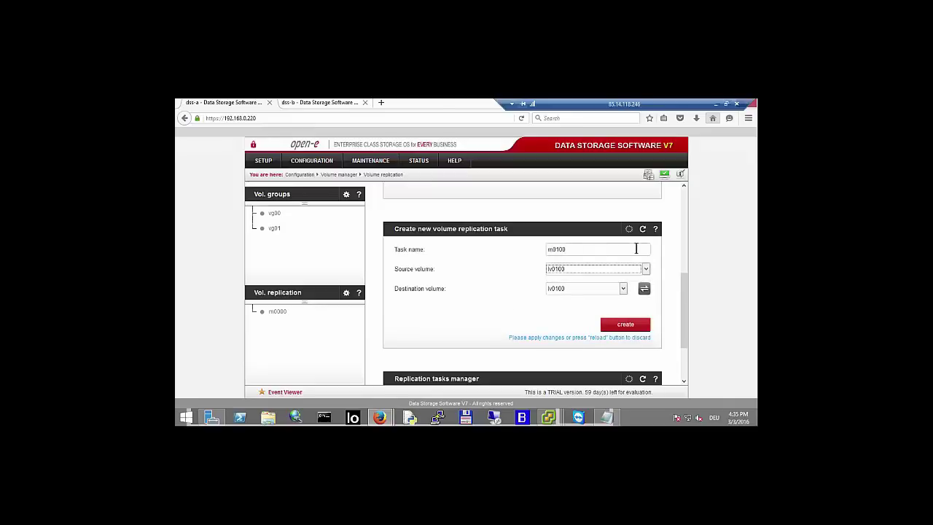
{"action": "left_click", "coordinate": [621, 325]}
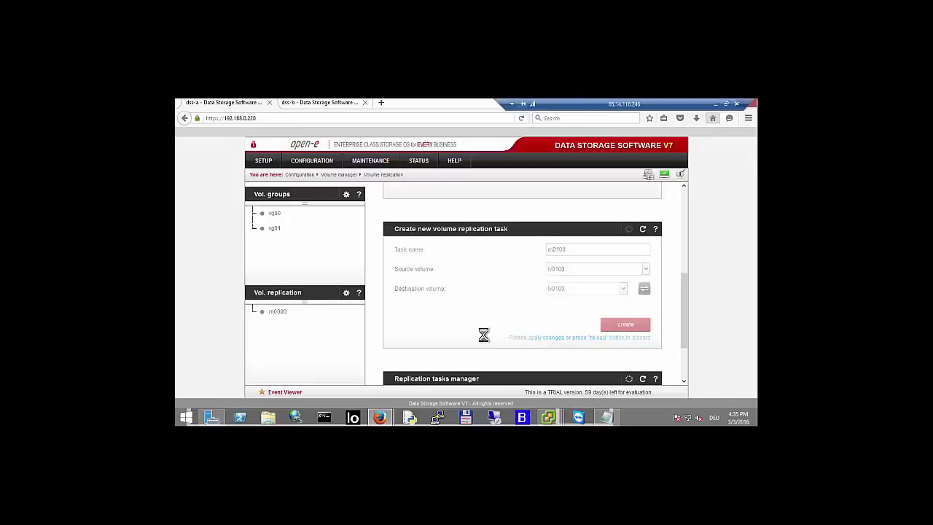
{"action": "scroll", "coordinate": [484, 334], "scroll_direction": "down", "scroll_amount": 2}
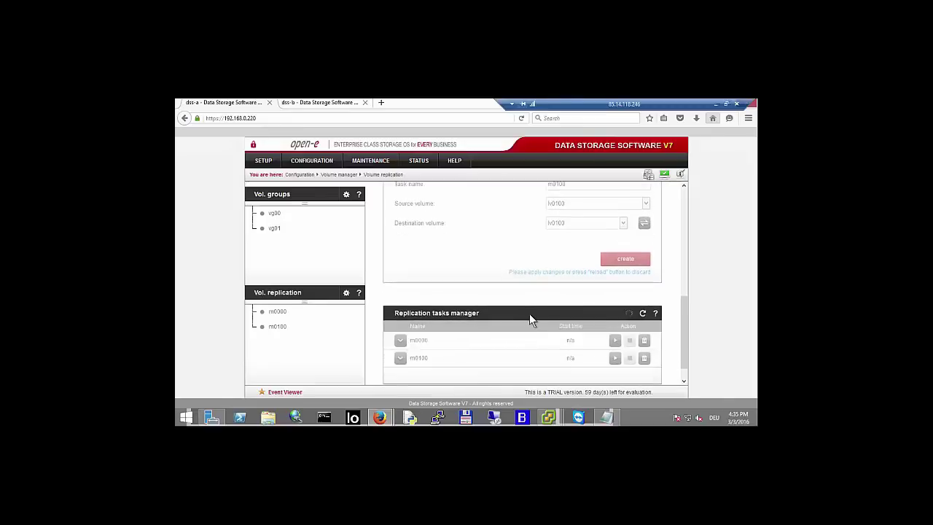
- Start the m0000 replication task and go to the STATUS > Tasks page
{"action": "left_click", "coordinate": [615, 317]}
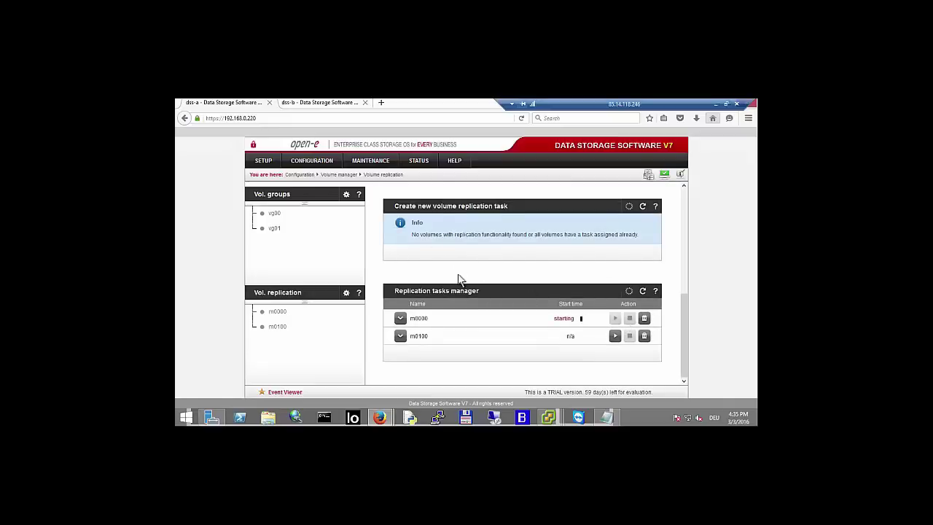
{"action": "left_click", "coordinate": [420, 167]}
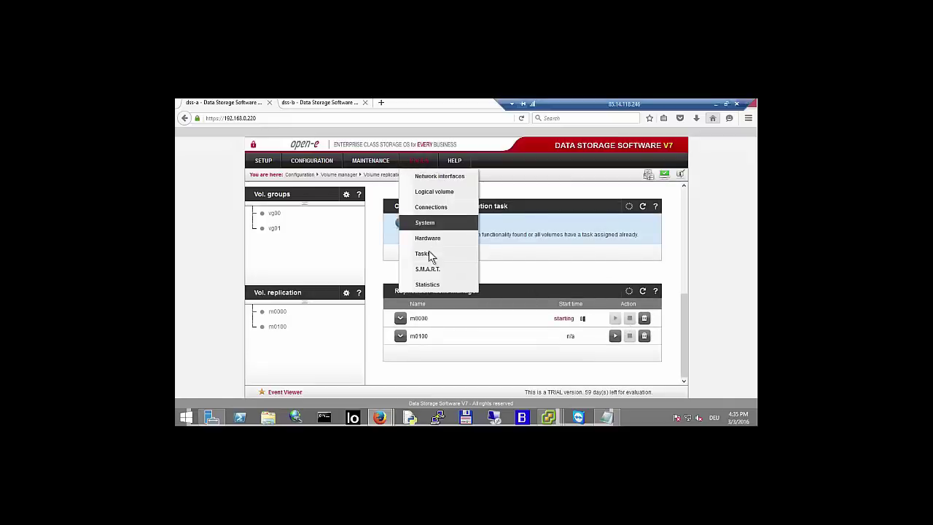
{"action": "left_click", "coordinate": [429, 251]}
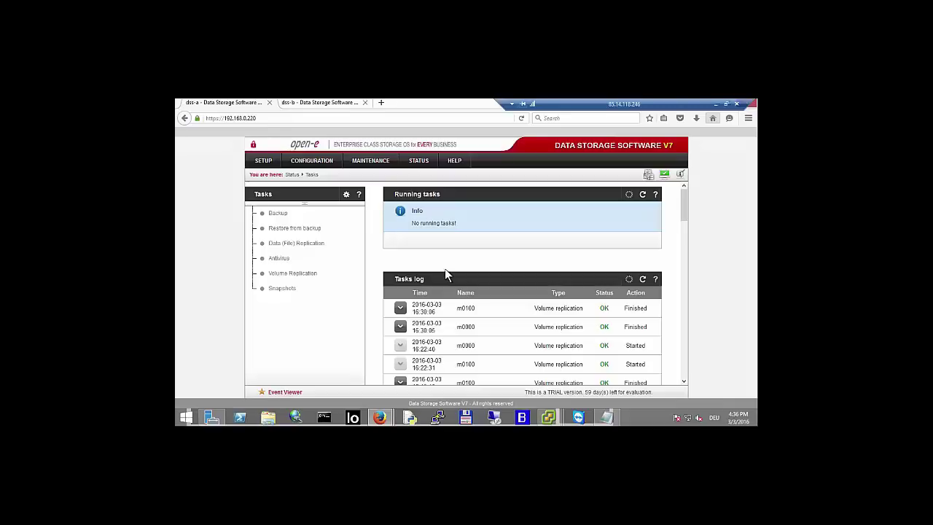
- Expand m0000's failed log entry showing Error 49, dismiss the notice, and return to dss-b
{"action": "left_click", "coordinate": [400, 307]}
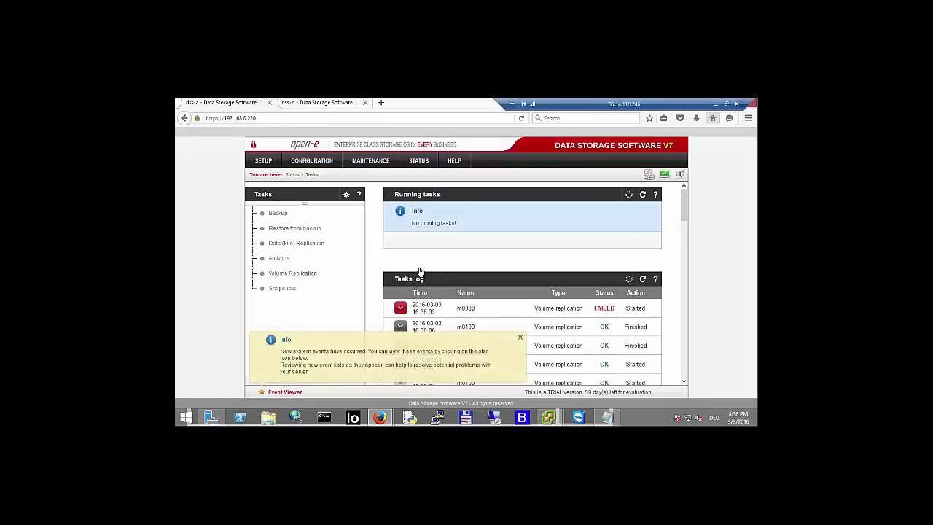
{"action": "left_click", "coordinate": [400, 308]}
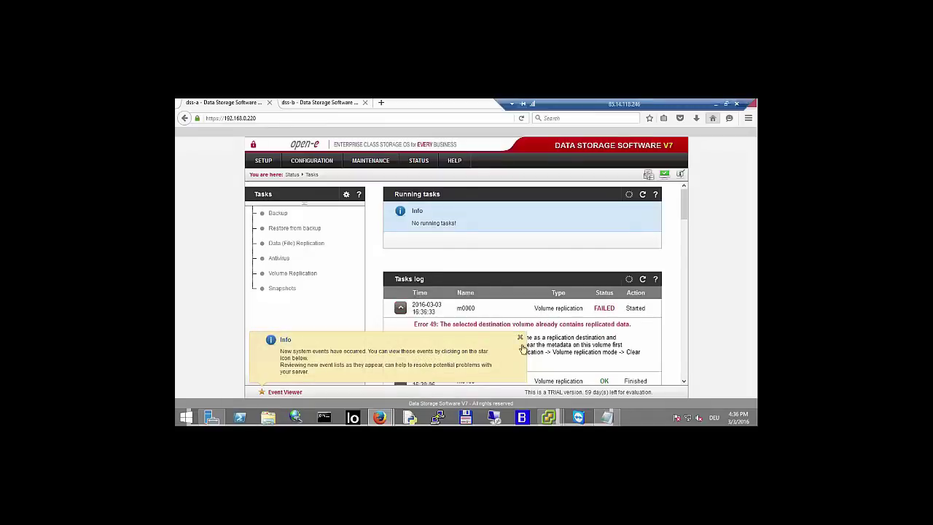
{"action": "left_click", "coordinate": [520, 338]}
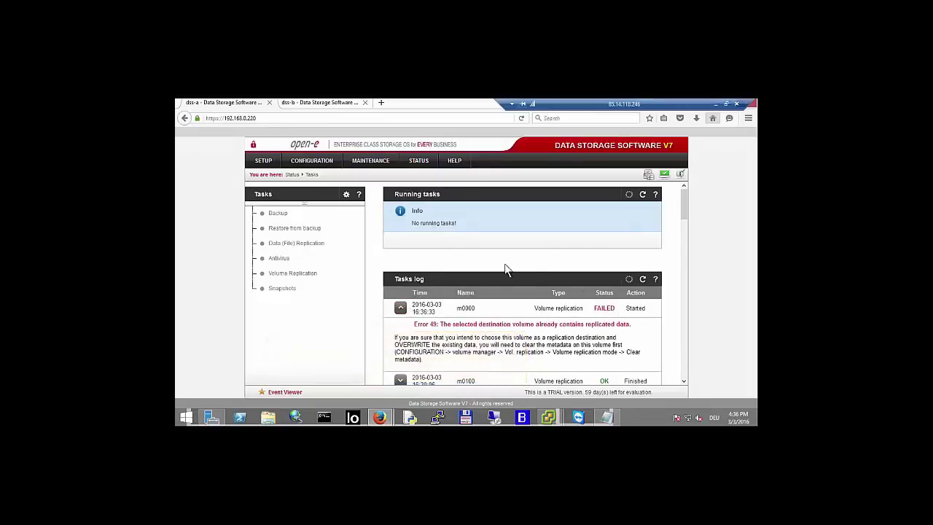
{"action": "left_click", "coordinate": [321, 106]}
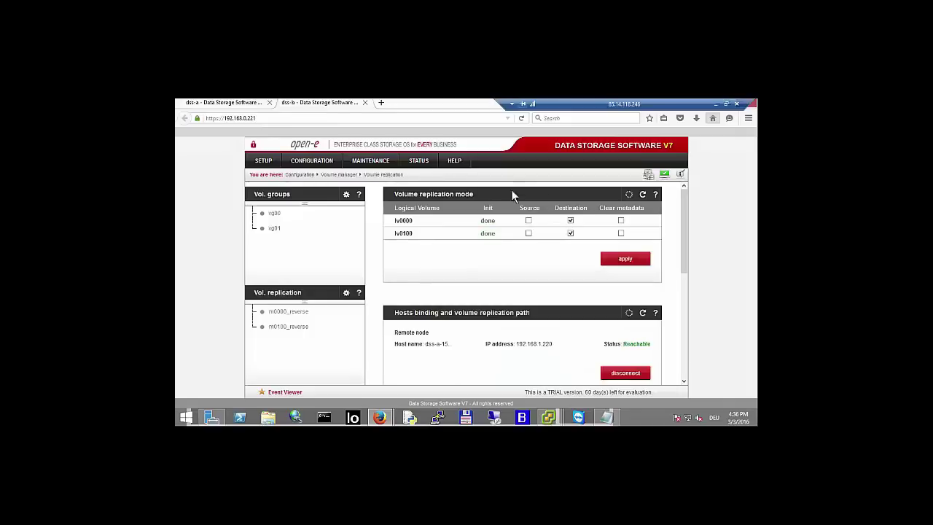
- Clear lv0000's replication metadata on dss-b and apply it
{"action": "left_click", "coordinate": [620, 221]}
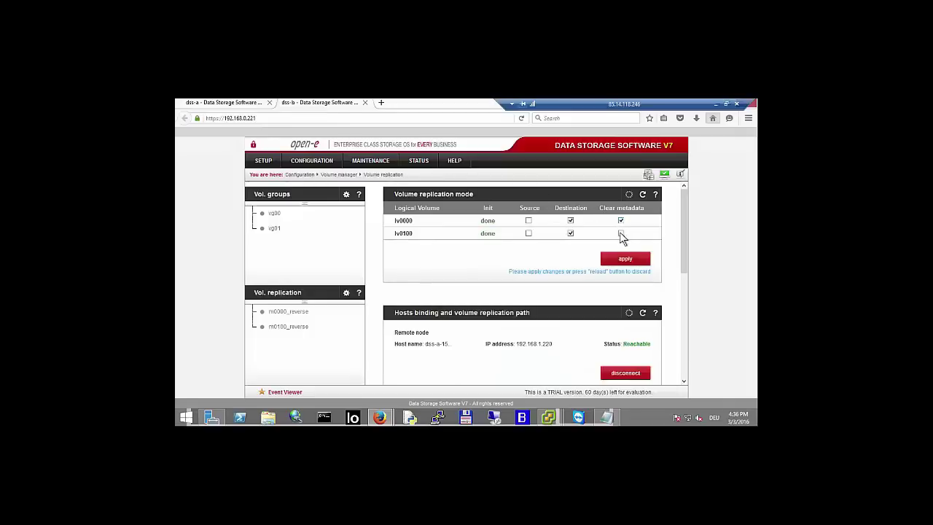
{"action": "left_click", "coordinate": [625, 260]}
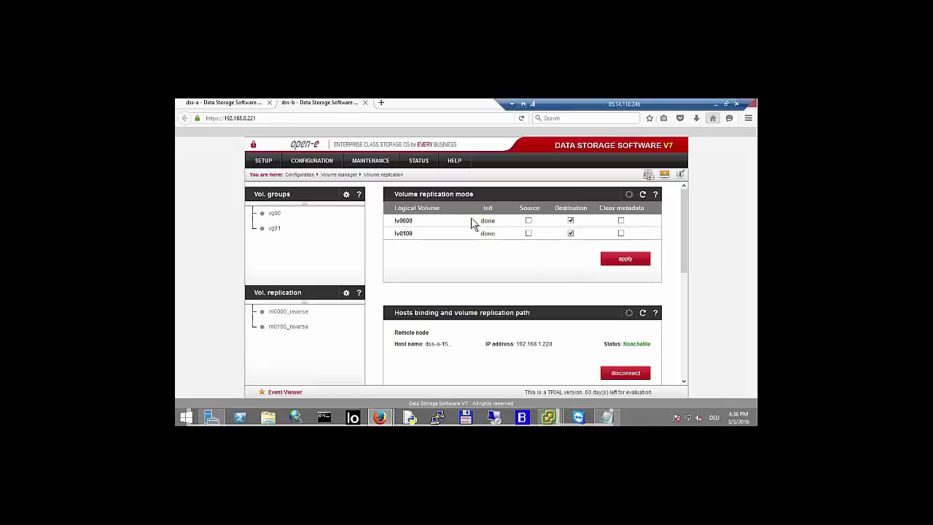
{"action": "left_click", "coordinate": [234, 103]}
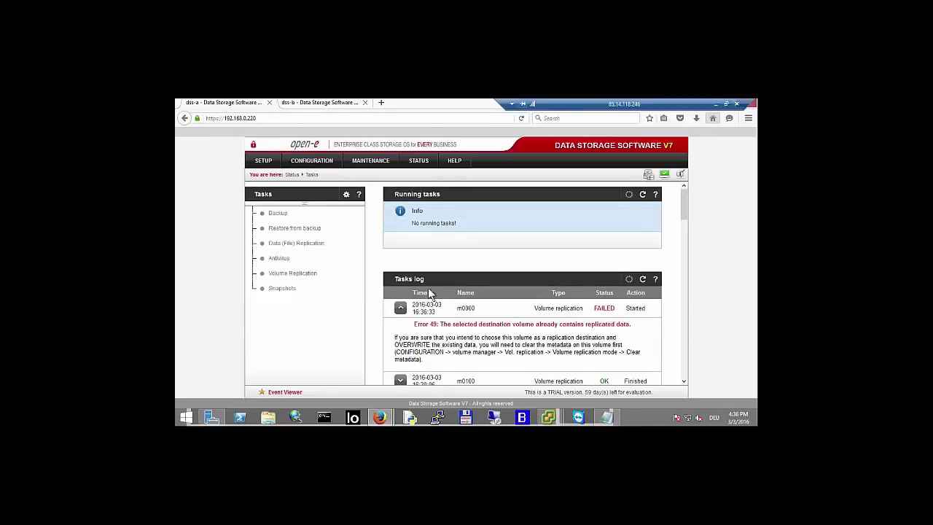
- On dss-a, restart the m0000 and m0100 tasks from the Volume replication page
{"action": "scroll", "coordinate": [466, 310], "scroll_direction": "down", "scroll_amount": 1}
{"action": "left_click", "coordinate": [324, 165]}
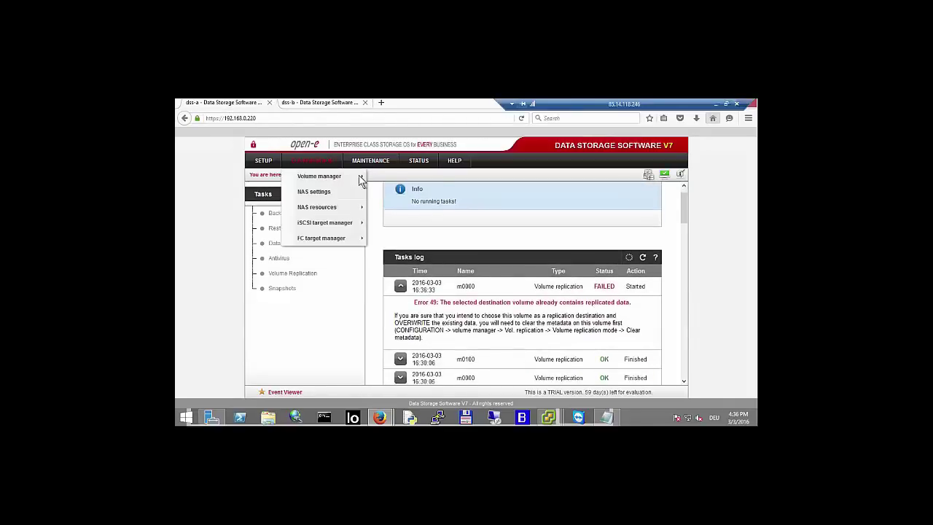
{"action": "mouse_move", "coordinate": [350, 175]}
{"action": "left_click", "coordinate": [394, 192]}
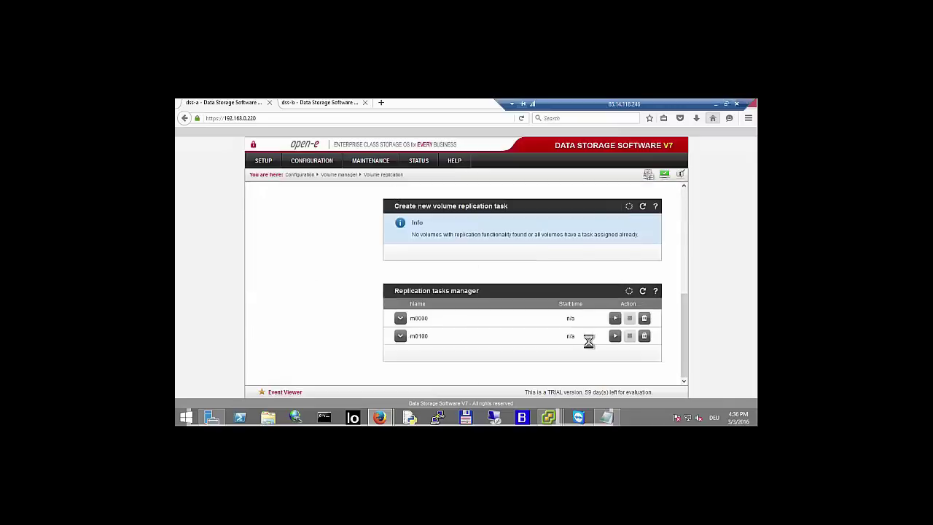
{"action": "scroll", "coordinate": [592, 347], "scroll_direction": "down", "scroll_amount": 3}
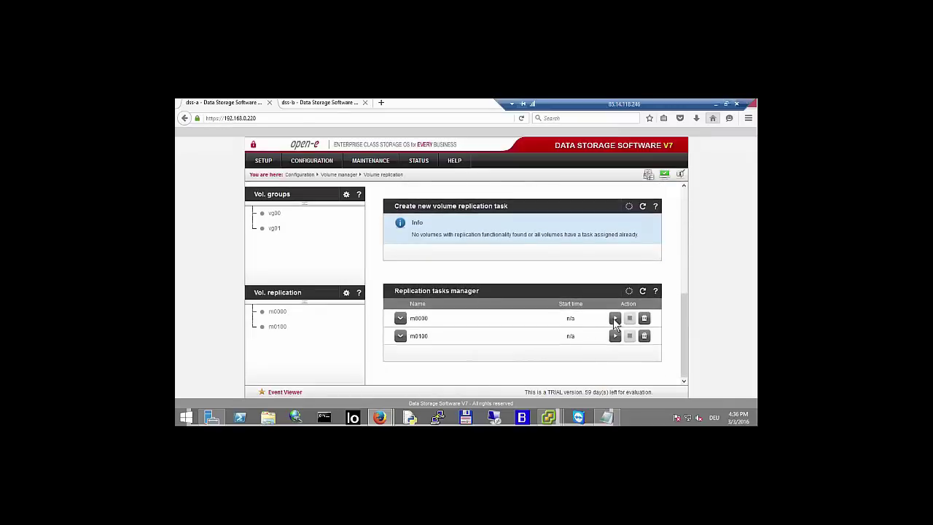
{"action": "left_click", "coordinate": [615, 337]}
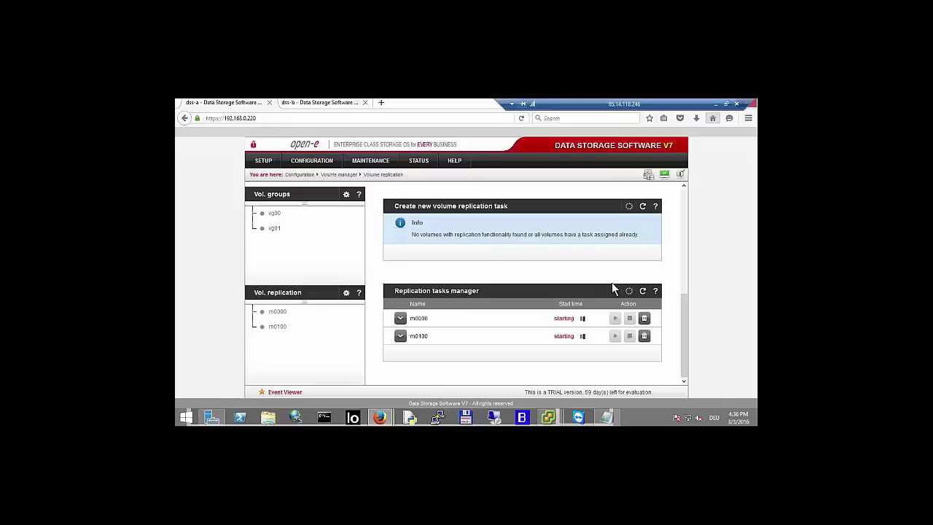
{"action": "left_click", "coordinate": [317, 160]}
- Copy lv0000's SCSI ID from target0 on dss-a
{"action": "mouse_move", "coordinate": [350, 222]}
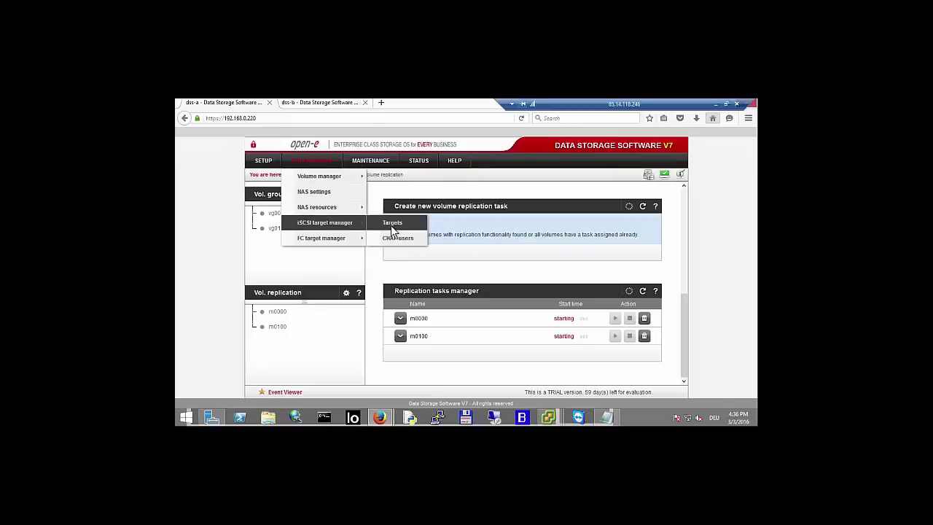
{"action": "left_click", "coordinate": [390, 226]}
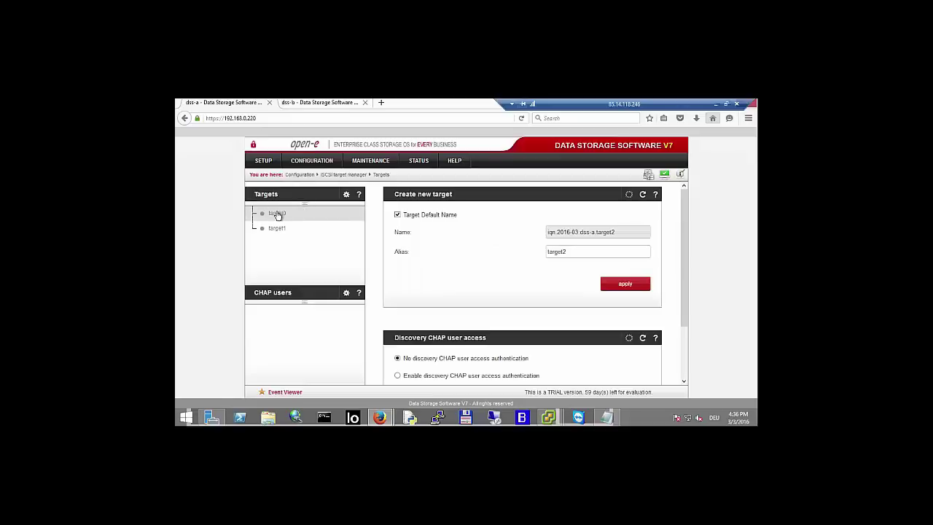
{"action": "left_click", "coordinate": [277, 214]}
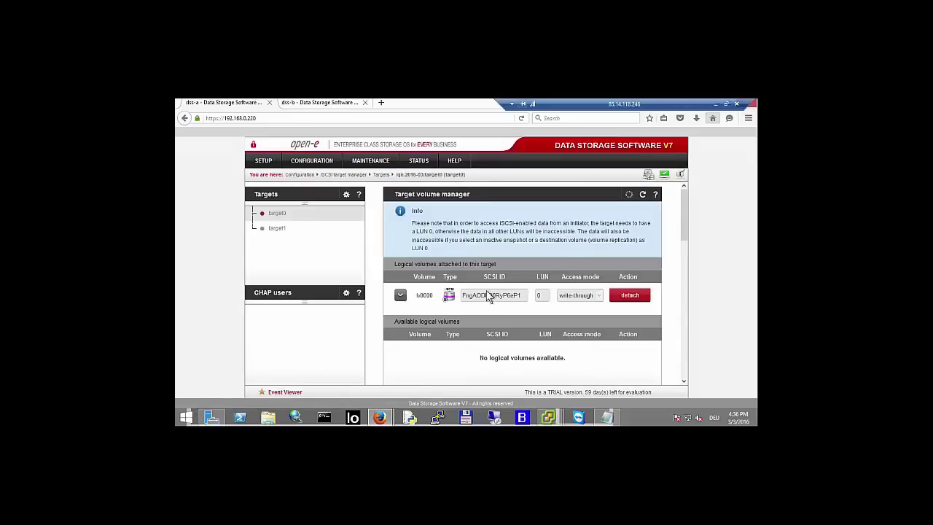
{"action": "double_click", "coordinate": [487, 295]}
{"action": "right_click", "coordinate": [487, 295]}
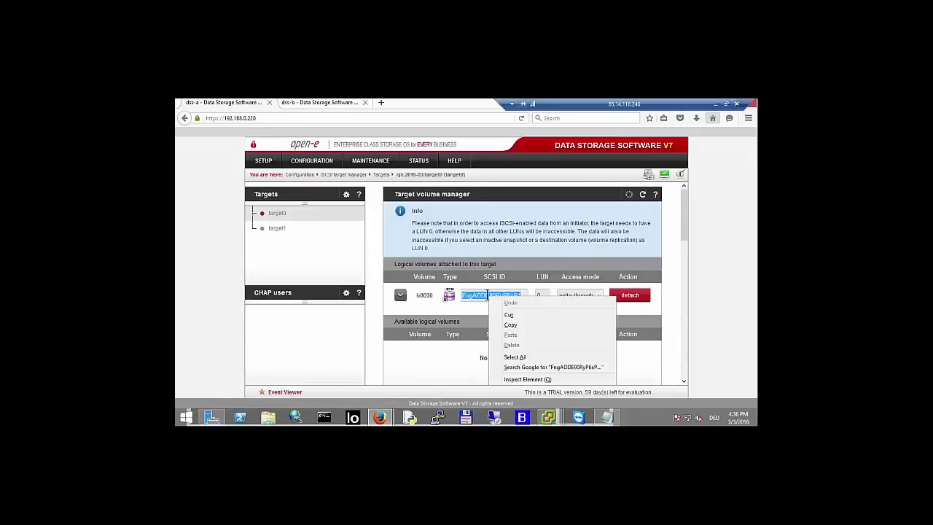
{"action": "left_click", "coordinate": [512, 325]}
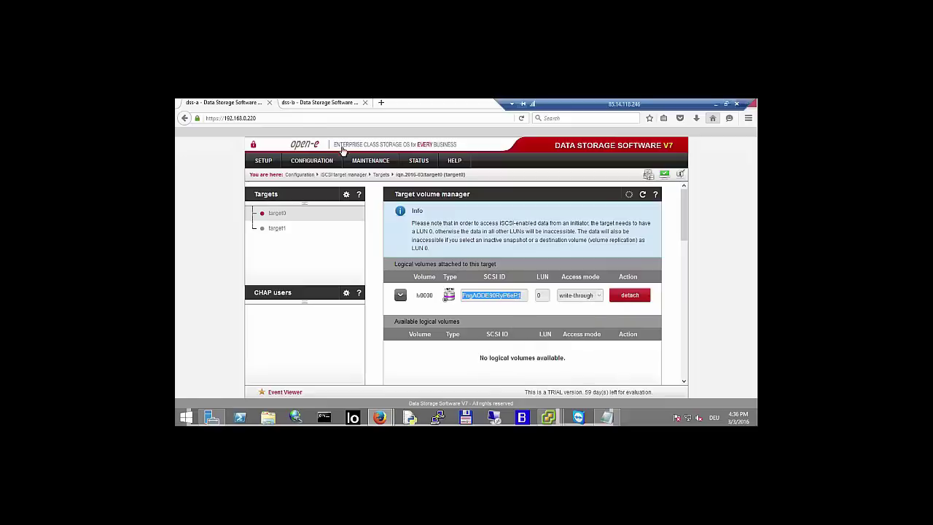
- On dss-b, create iSCSI target iqn.2016-03:target0 and acknowledge the connection warning
{"action": "left_click", "coordinate": [321, 103]}
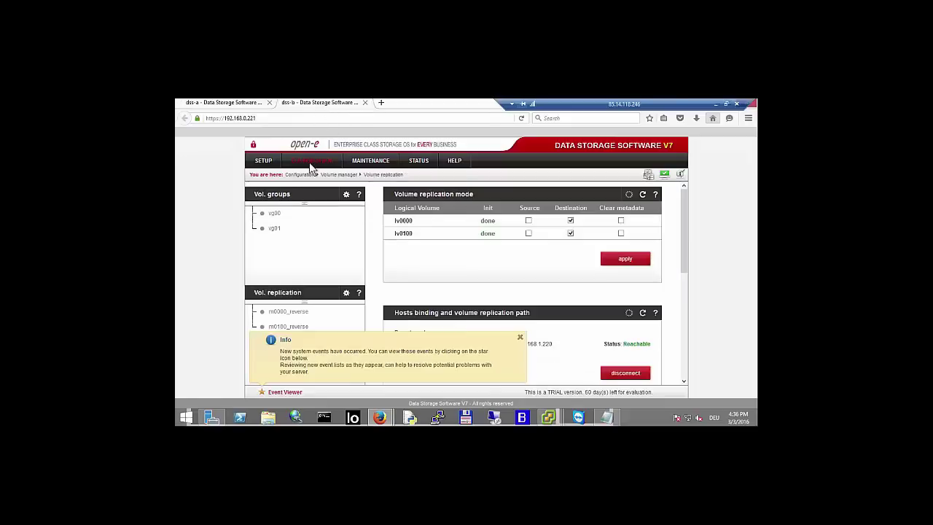
{"action": "mouse_move", "coordinate": [312, 160]}
{"action": "mouse_move", "coordinate": [343, 223]}
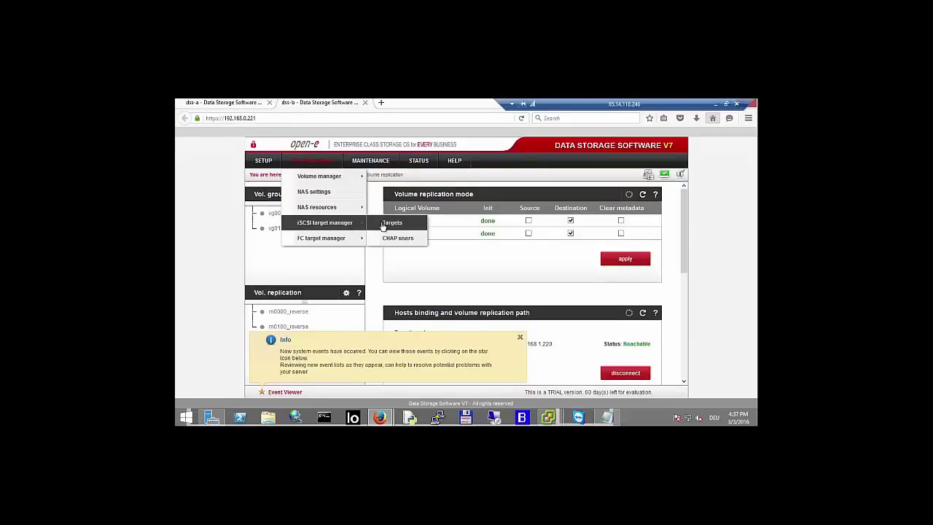
{"action": "left_click", "coordinate": [385, 225]}
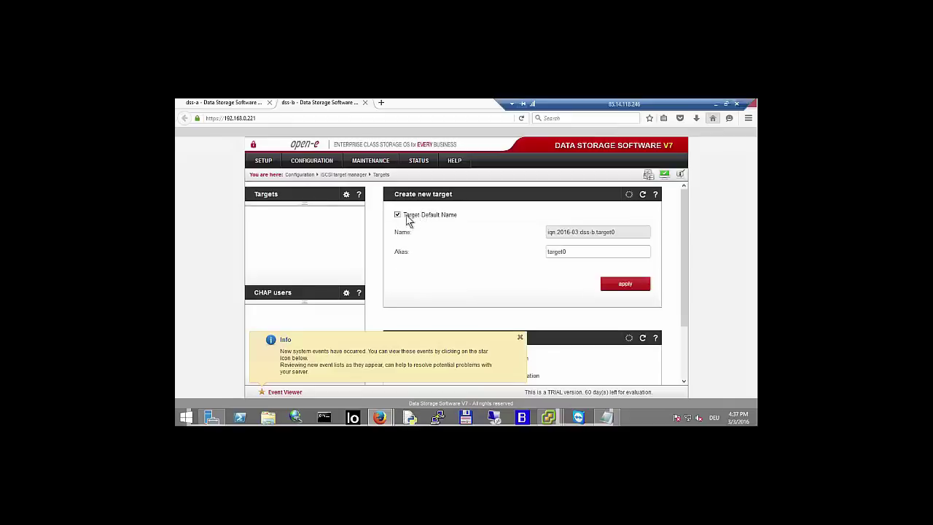
{"action": "left_click", "coordinate": [397, 216]}
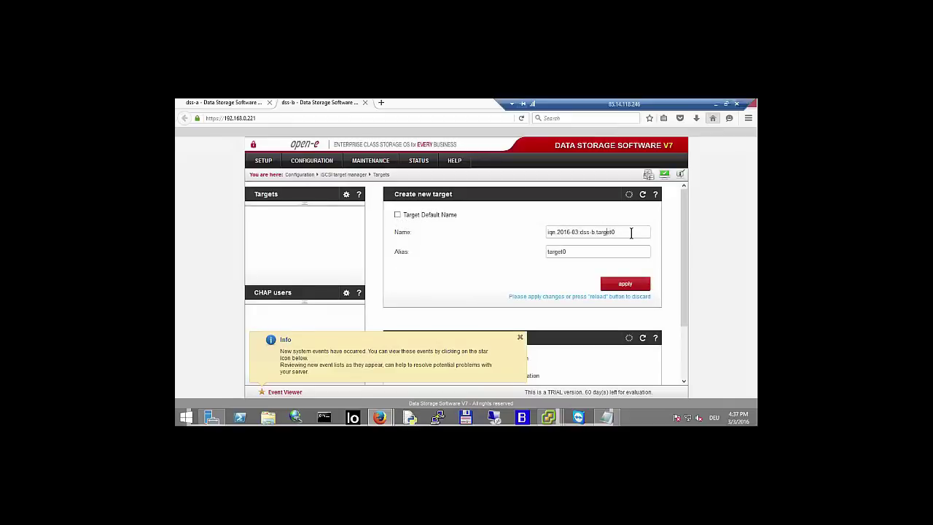
{"action": "key", "text": "BackSpace"}
{"action": "key", "text": "BackSpace"}
{"action": "key", "text": "BackSpace"}
{"action": "key", "text": "BackSpace"}
{"action": "key", "text": "BackSpace"}
{"action": "key", "text": "BackSpace"}
{"action": "key", "text": "BackSpace"}
{"action": "type", "text": ":"}
{"action": "key", "text": "Down"}
{"action": "key", "text": "Return"}
{"action": "key", "text": "Tab"}
{"action": "left_click", "coordinate": [619, 289]}
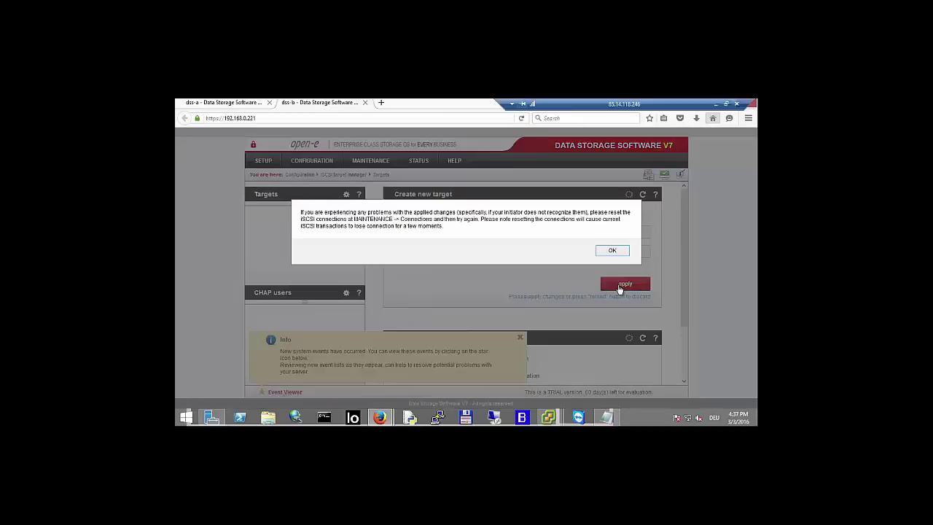
{"action": "left_click", "coordinate": [610, 252]}
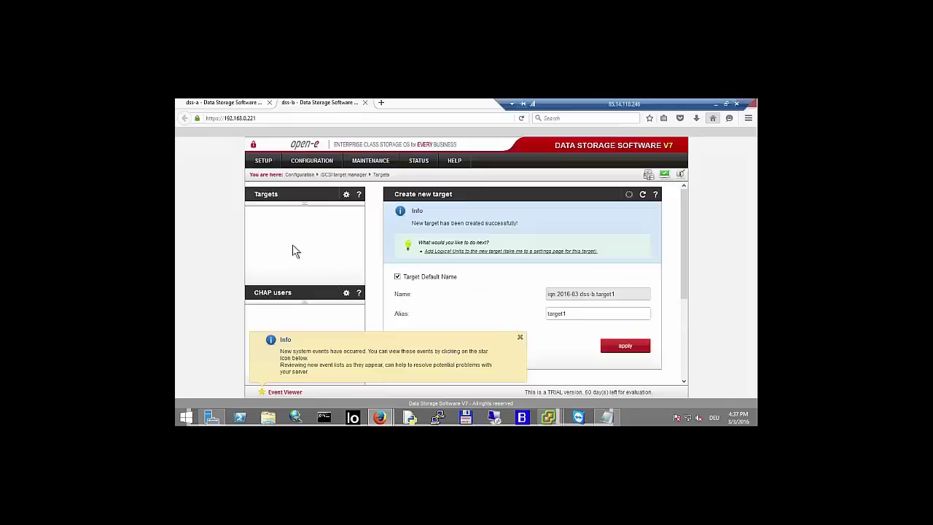
- Paste dss-a's SCSI ID into lv0000 and attach it to target0
{"action": "left_click", "coordinate": [277, 216]}
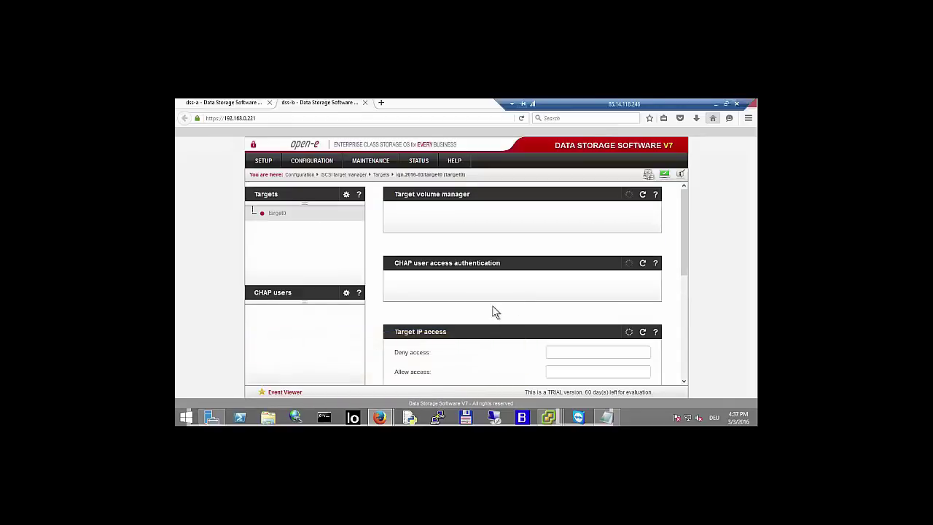
{"action": "scroll", "coordinate": [492, 305], "scroll_direction": "down", "scroll_amount": 3}
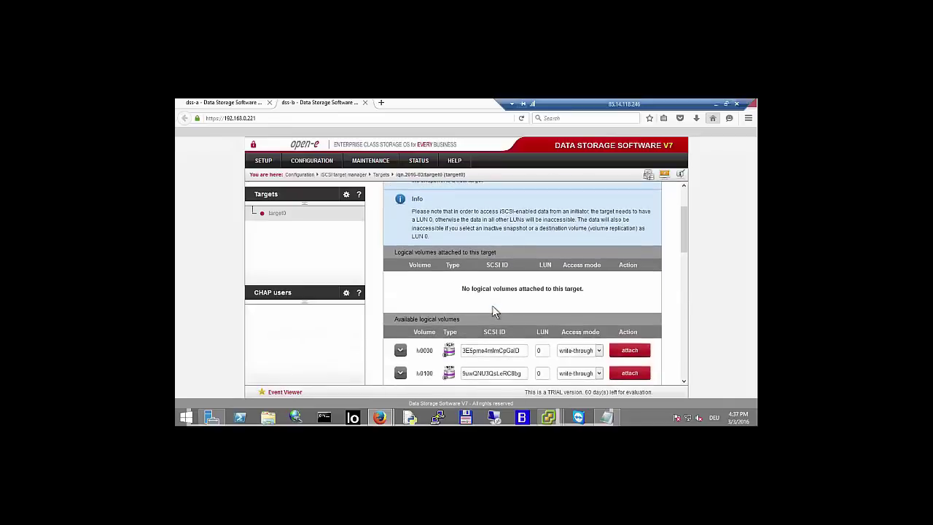
{"action": "double_click", "coordinate": [488, 309]}
{"action": "right_click", "coordinate": [488, 312]}
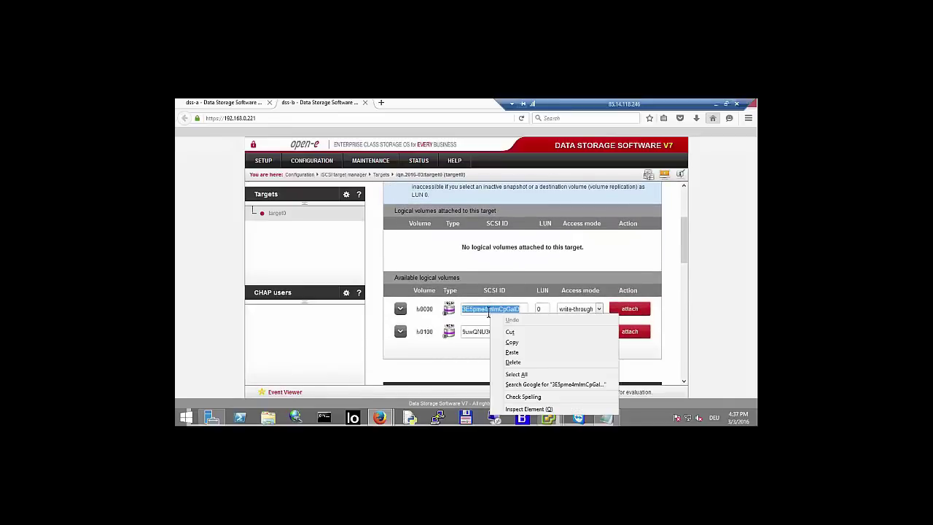
{"action": "left_click", "coordinate": [514, 353]}
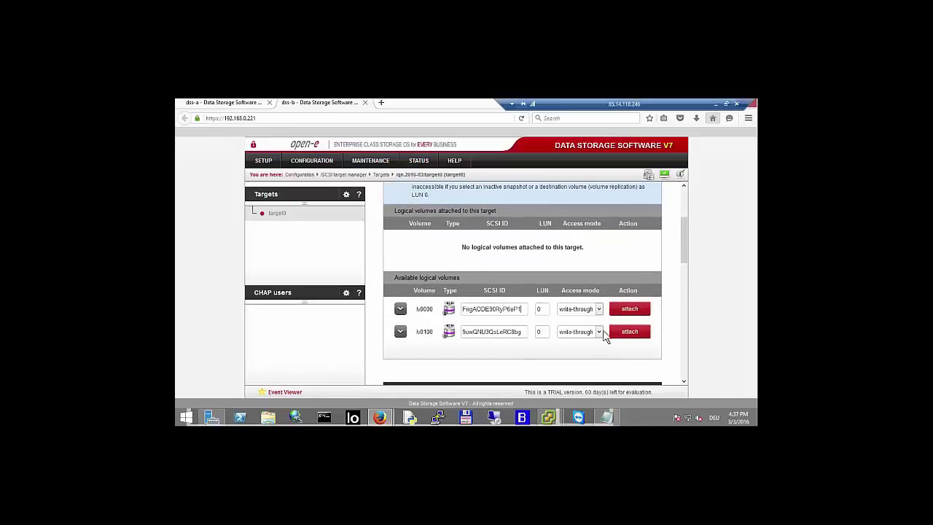
{"action": "left_click", "coordinate": [630, 309]}
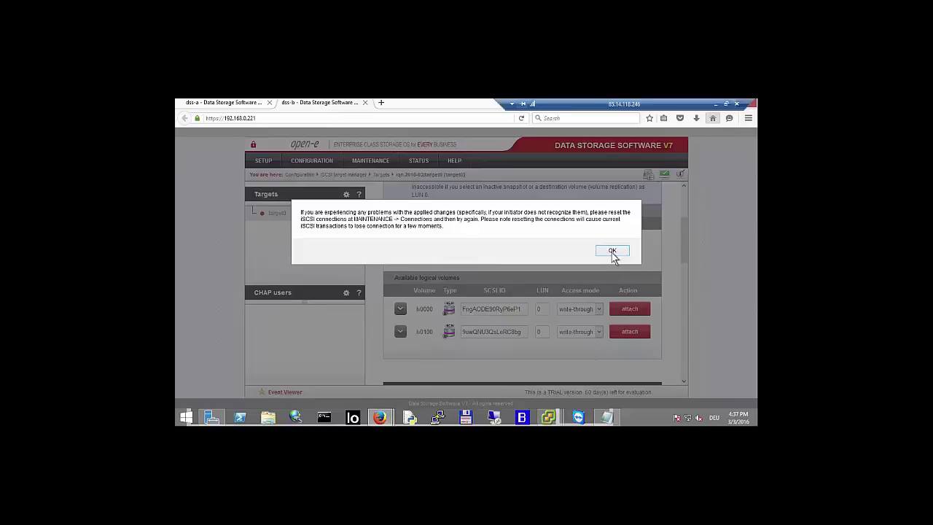
{"action": "left_click", "coordinate": [612, 251]}
- Copy lv0100's SCSI ID from target1 on dss-a
{"action": "left_click", "coordinate": [233, 104]}
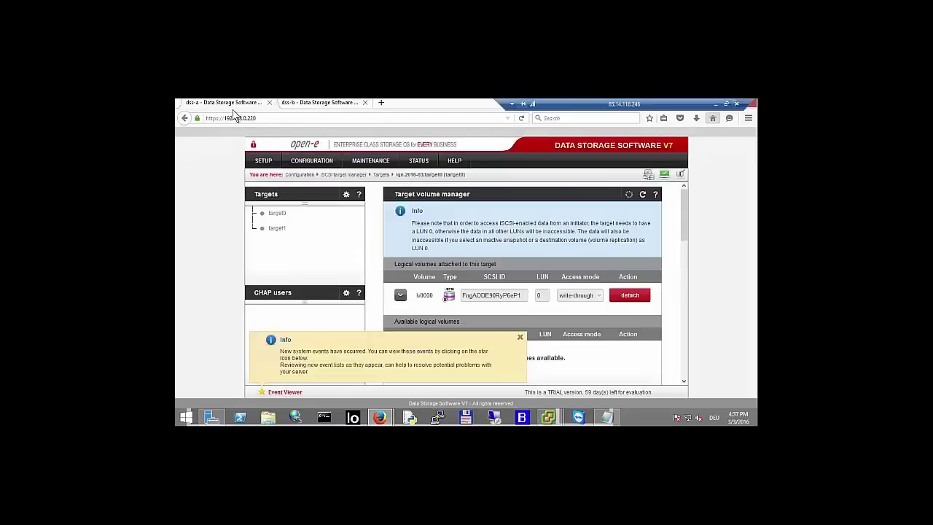
{"action": "left_click", "coordinate": [277, 228]}
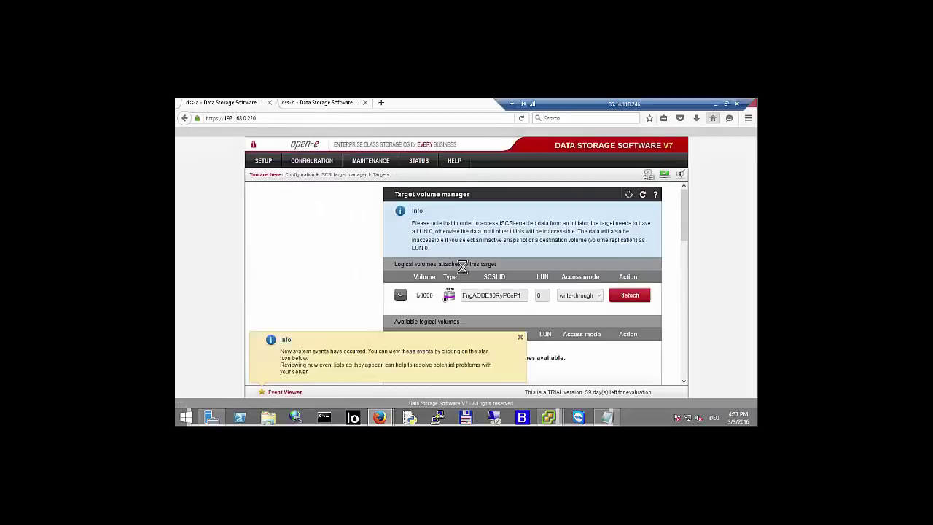
{"action": "left_click", "coordinate": [521, 340]}
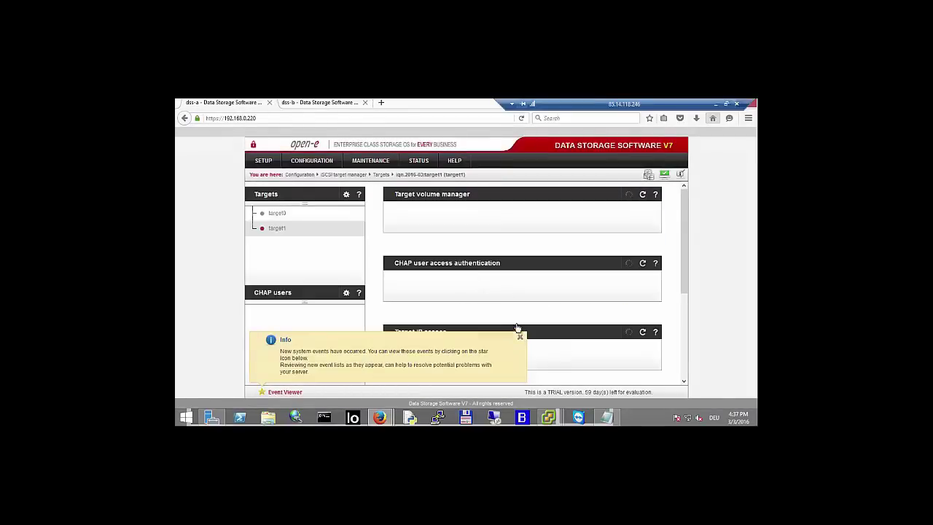
{"action": "scroll", "coordinate": [504, 306], "scroll_direction": "down", "scroll_amount": 1}
{"action": "double_click", "coordinate": [488, 252]}
{"action": "right_click", "coordinate": [488, 252]}
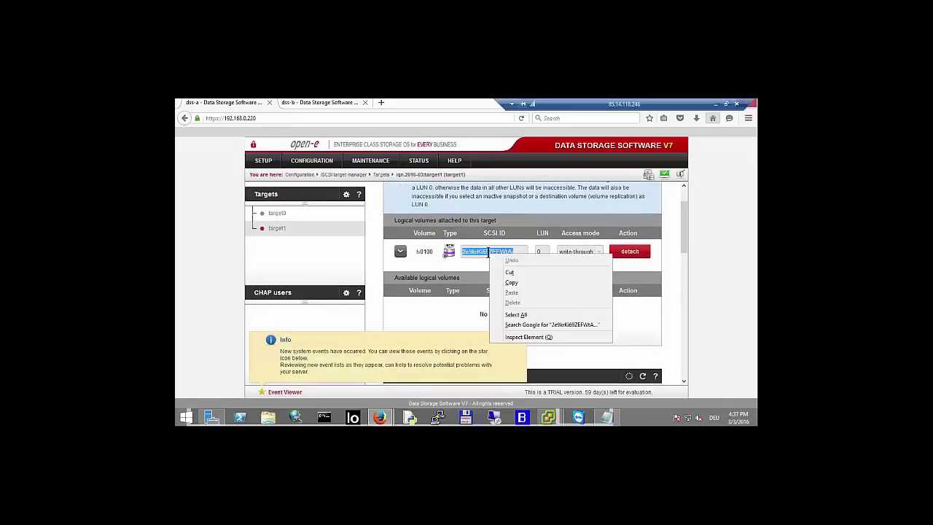
{"action": "left_click", "coordinate": [502, 280]}
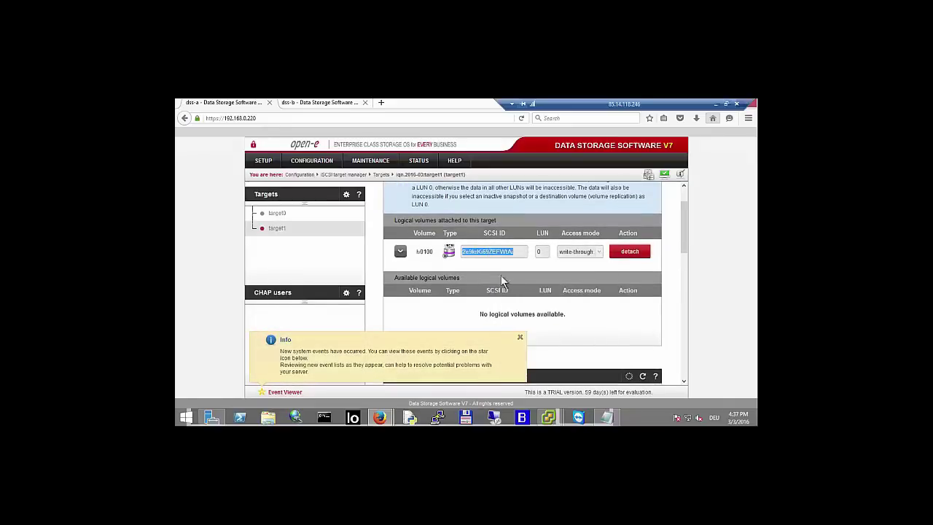
- On dss-b, create a new iSCSI target named target1
{"action": "left_click", "coordinate": [333, 105]}
{"action": "left_click", "coordinate": [267, 193]}
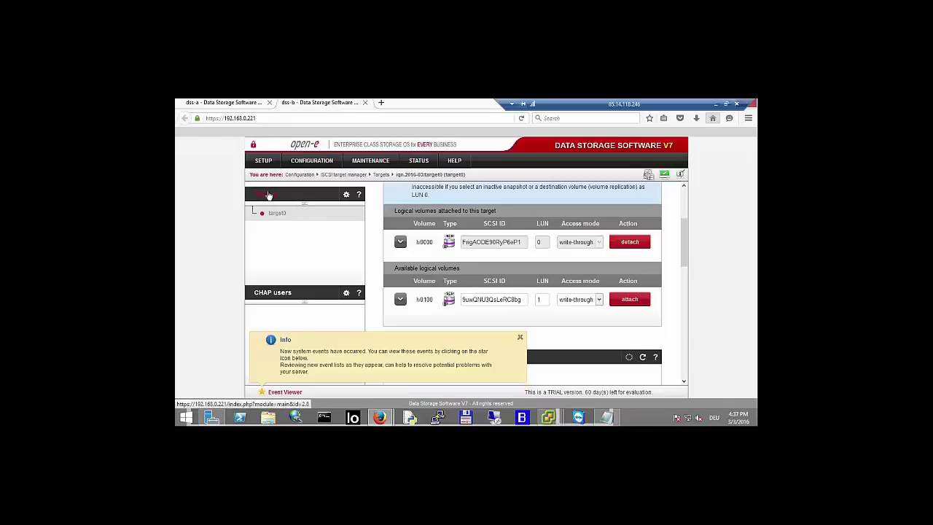
{"action": "left_click", "coordinate": [398, 215]}
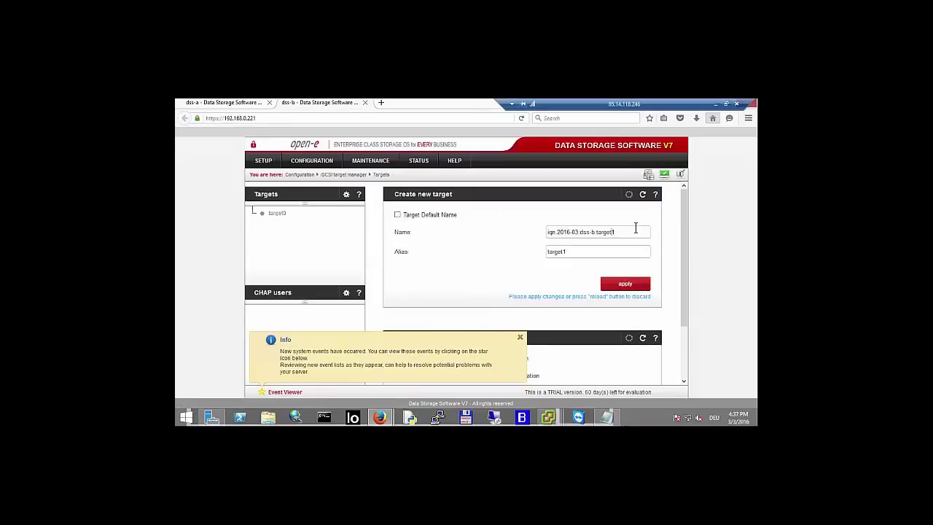
{"action": "key", "text": "BackSpace"}
{"action": "key", "text": "BackSpace"}
{"action": "key", "text": "BackSpace"}
{"action": "key", "text": "BackSpace"}
{"action": "key", "text": "BackSpace"}
{"action": "key", "text": "Tab"}
{"action": "left_click", "coordinate": [625, 289]}
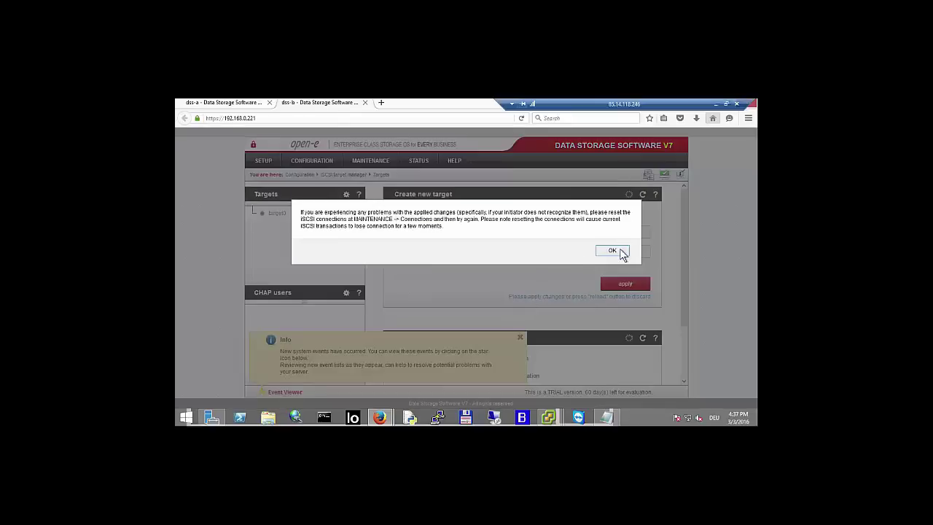
{"action": "key", "text": "Return"}
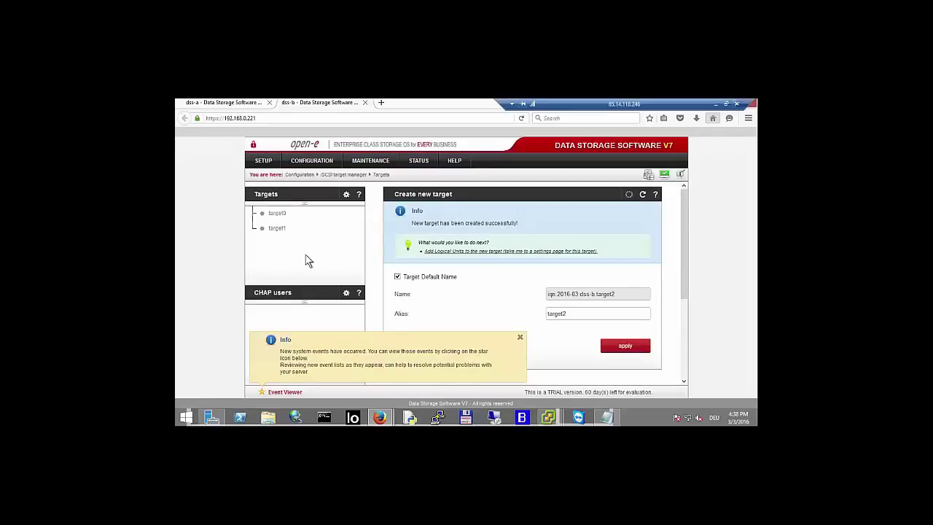
- Paste dss-a's SCSI ID into lv0100 and attach it to target1
{"action": "left_click", "coordinate": [277, 228]}
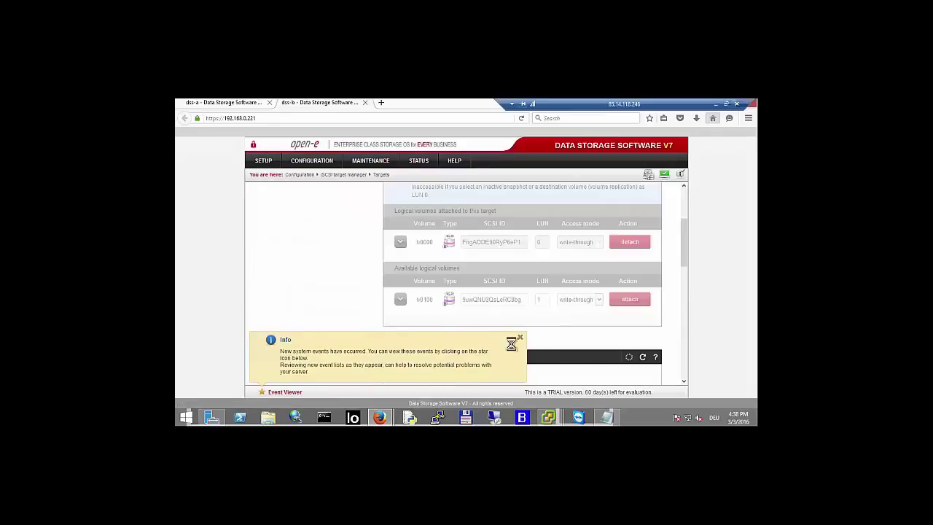
{"action": "left_click", "coordinate": [521, 340]}
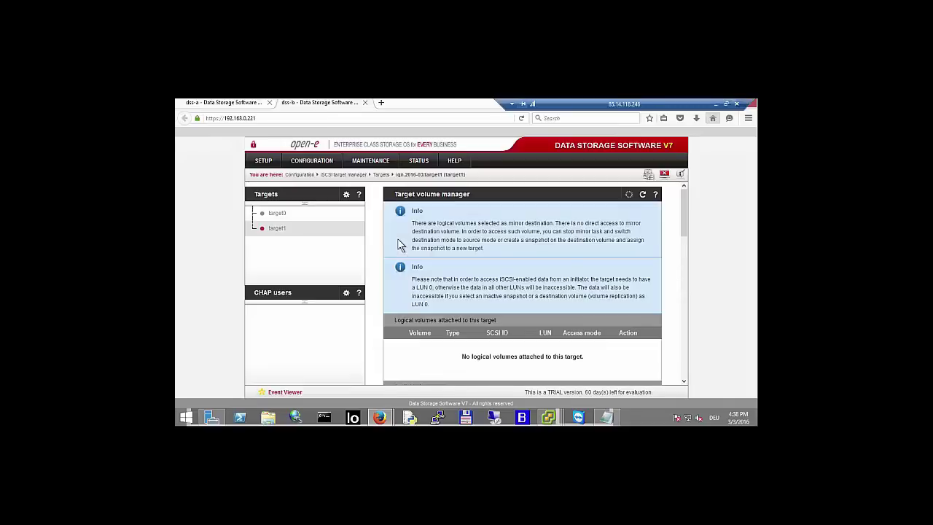
{"action": "scroll", "coordinate": [441, 274], "scroll_direction": "down", "scroll_amount": 3}
{"action": "double_click", "coordinate": [494, 331]}
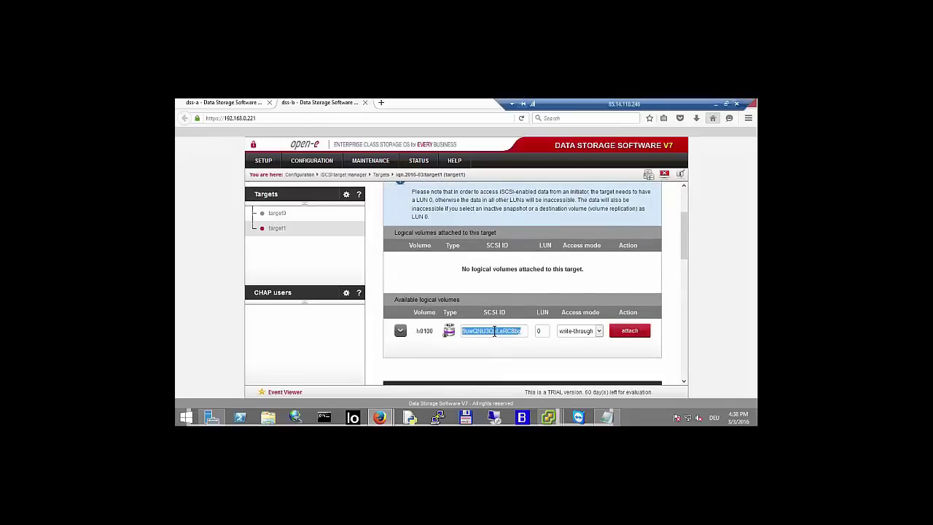
{"action": "right_click", "coordinate": [494, 331]}
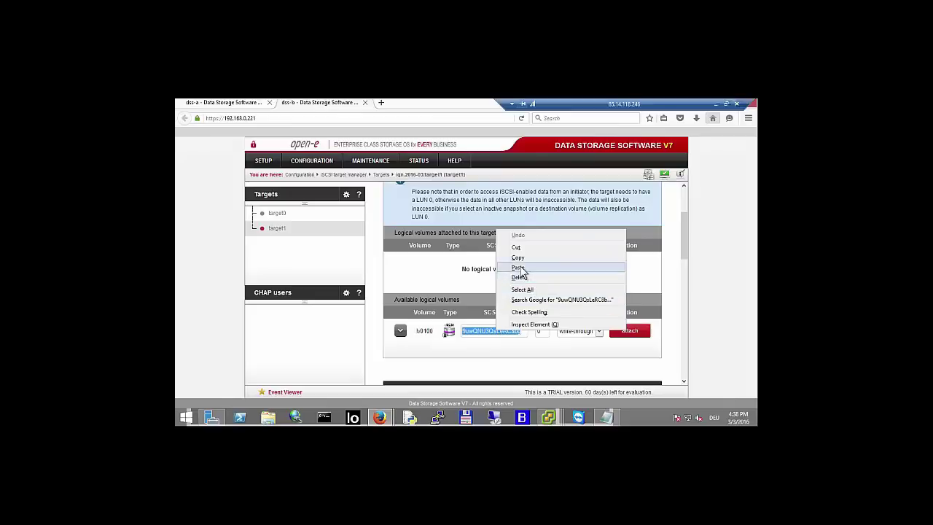
{"action": "left_click", "coordinate": [527, 266]}
{"action": "left_click", "coordinate": [631, 333]}
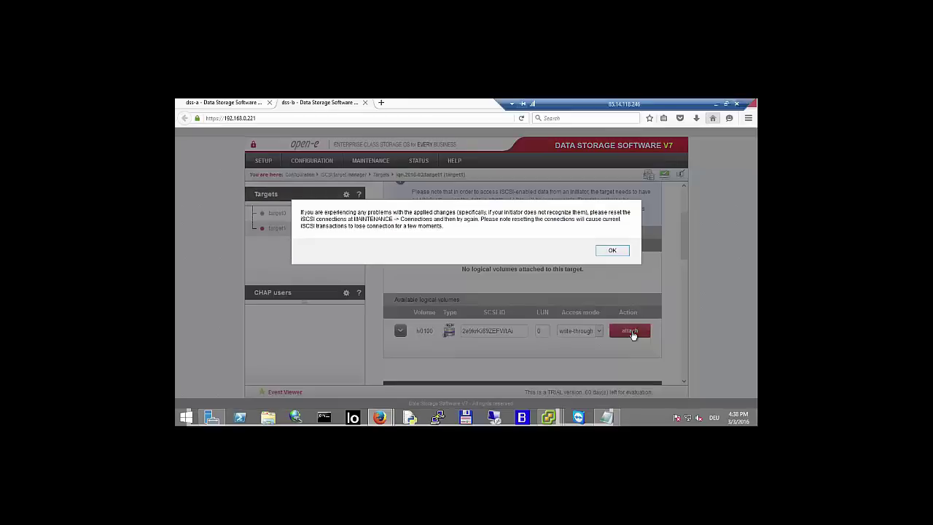
{"action": "left_click", "coordinate": [612, 252]}
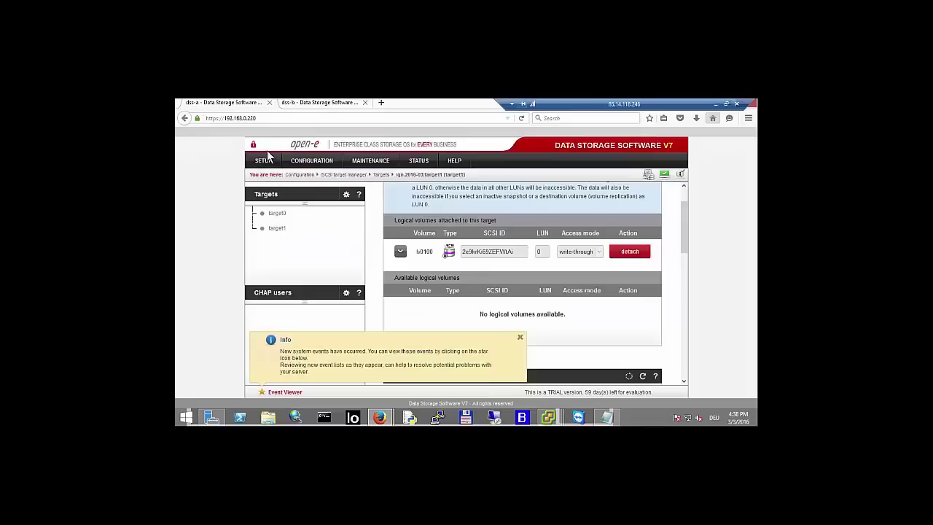
- Add a failover auxiliary path from eth0 192.168.0.220 to eth0 192.168.0.221
{"action": "mouse_move", "coordinate": [264, 165]}
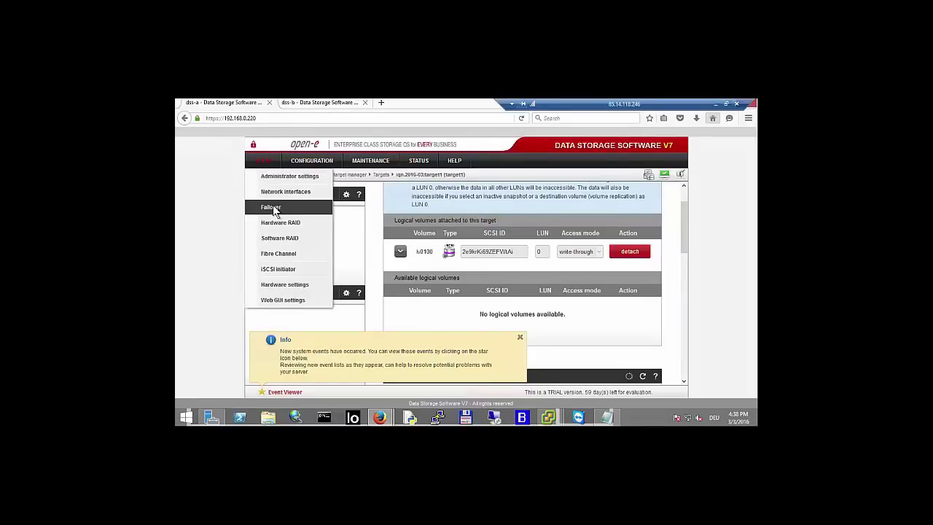
{"action": "left_click", "coordinate": [273, 205]}
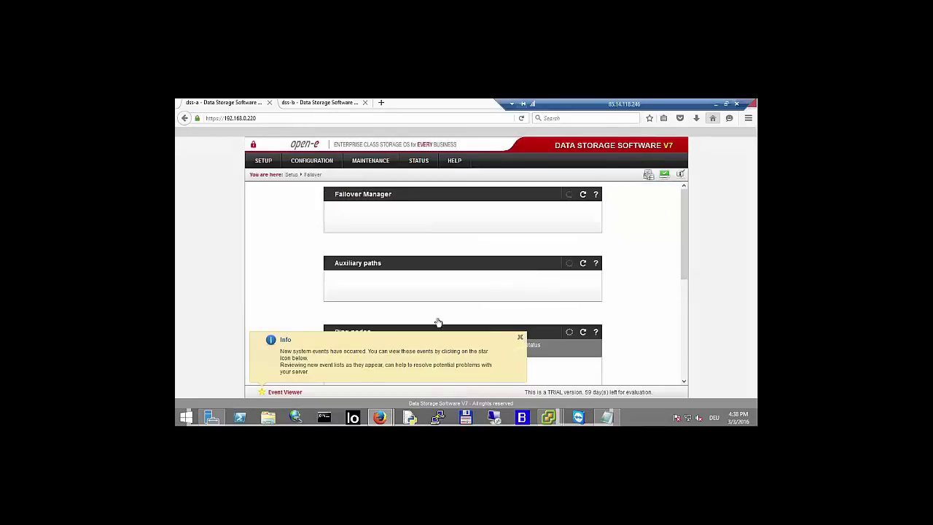
{"action": "scroll", "coordinate": [309, 260], "scroll_direction": "down", "scroll_amount": 5}
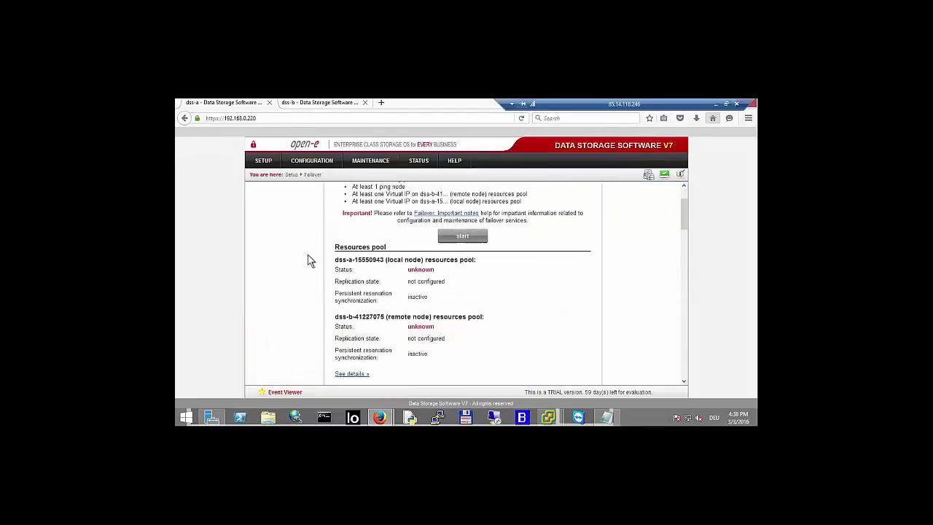
{"action": "scroll", "coordinate": [308, 260], "scroll_direction": "down", "scroll_amount": 8}
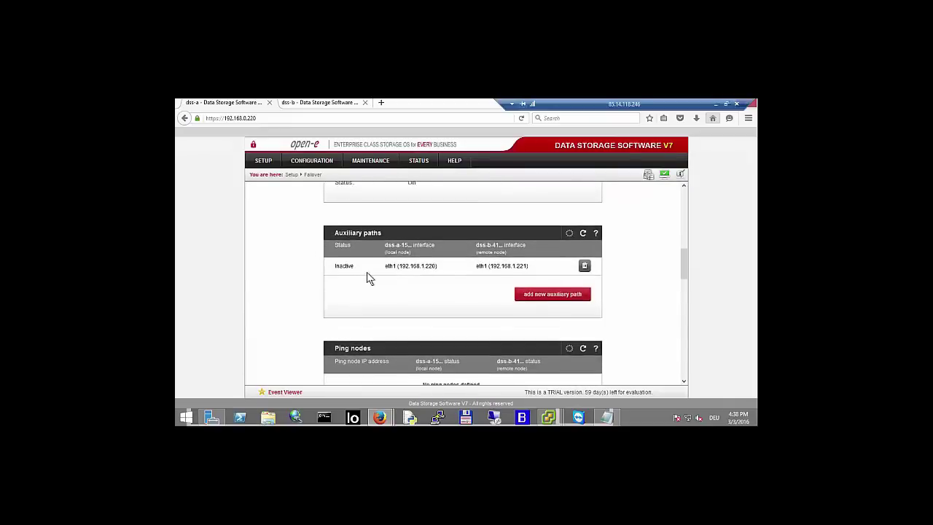
{"action": "left_click", "coordinate": [540, 291]}
{"action": "scroll", "coordinate": [501, 285], "scroll_direction": "down", "scroll_amount": 2}
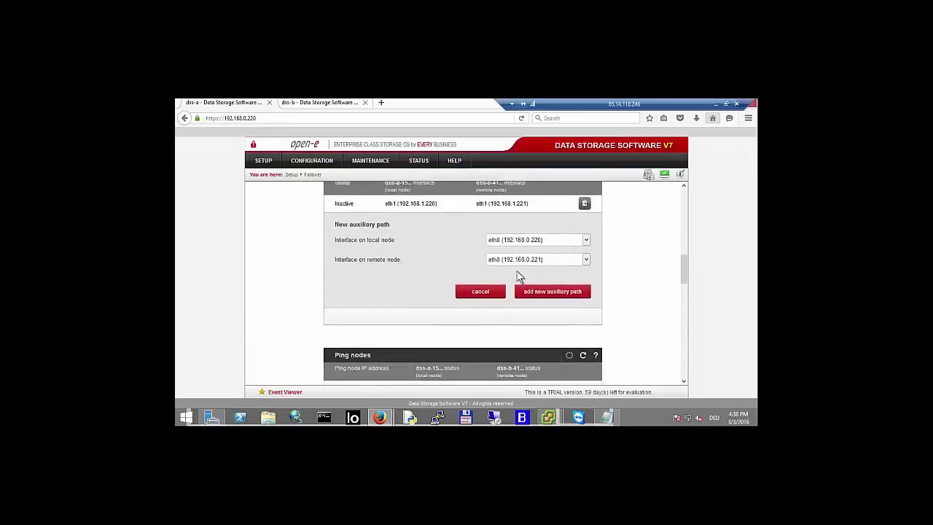
{"action": "left_click", "coordinate": [538, 285]}
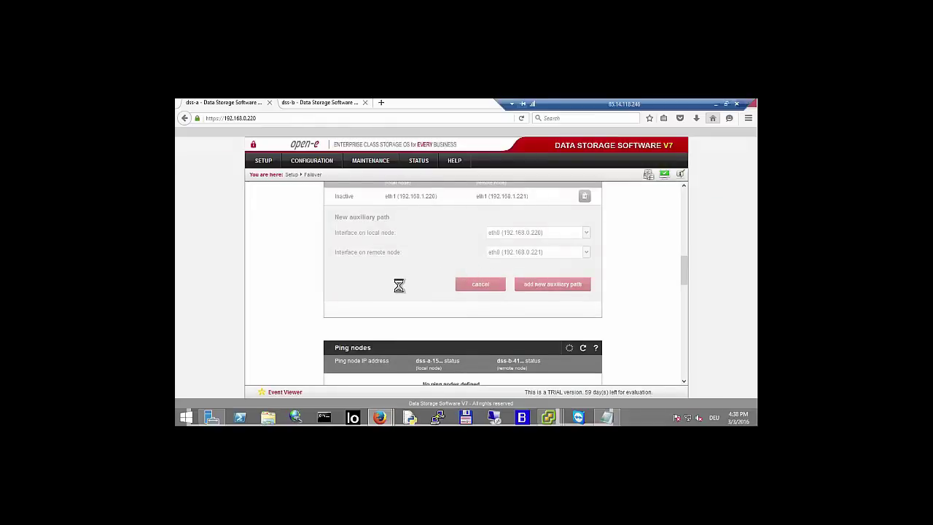
{"action": "scroll", "coordinate": [432, 280], "scroll_direction": "down", "scroll_amount": 2}
- Add ping node 192.168.0.200, then remove it again
{"action": "scroll", "coordinate": [557, 306], "scroll_direction": "down", "scroll_amount": 1}
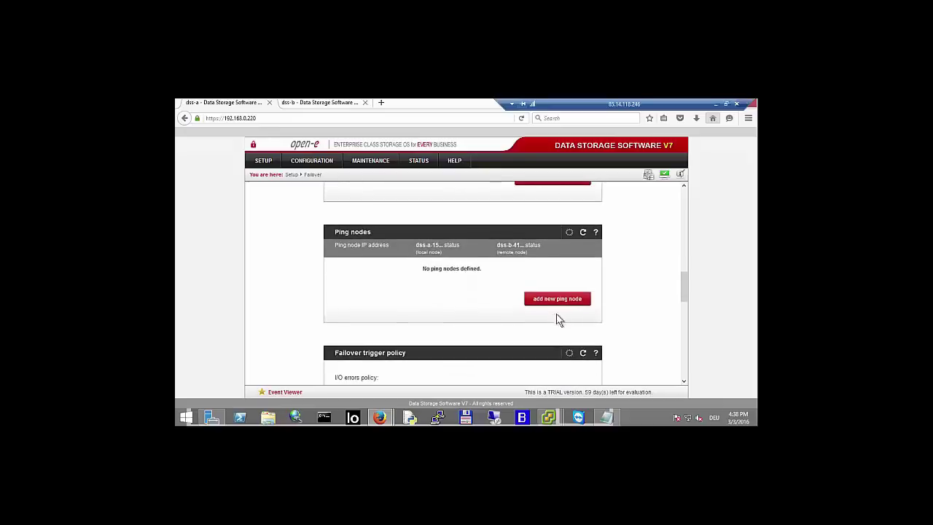
{"action": "left_click", "coordinate": [562, 299]}
{"action": "type", "text": "192.1"}
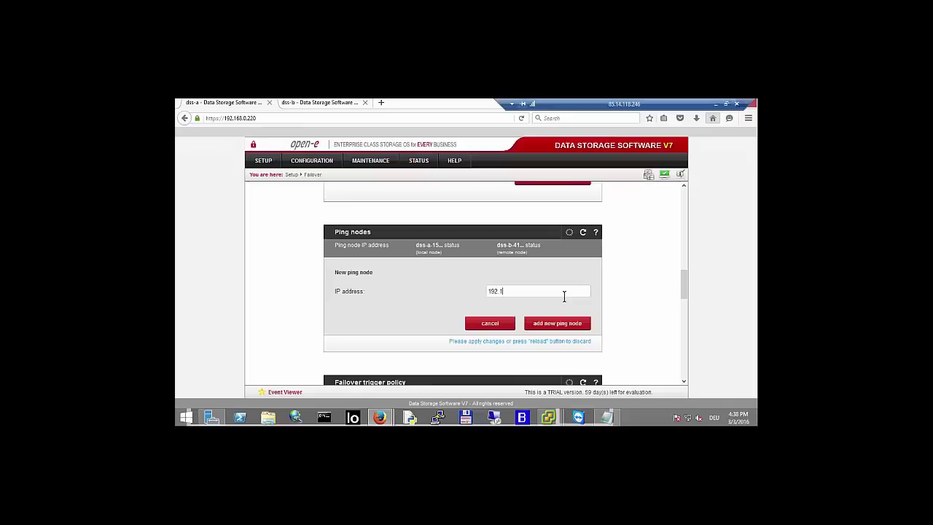
{"action": "type", "text": "68.0.200"}
{"action": "left_click", "coordinate": [559, 325]}
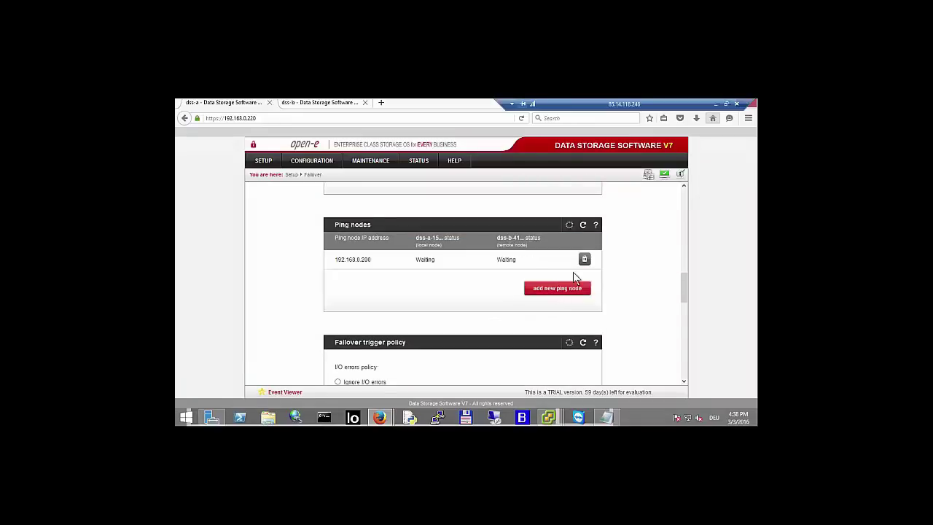
{"action": "left_click", "coordinate": [585, 260]}
{"action": "left_click", "coordinate": [493, 301]}
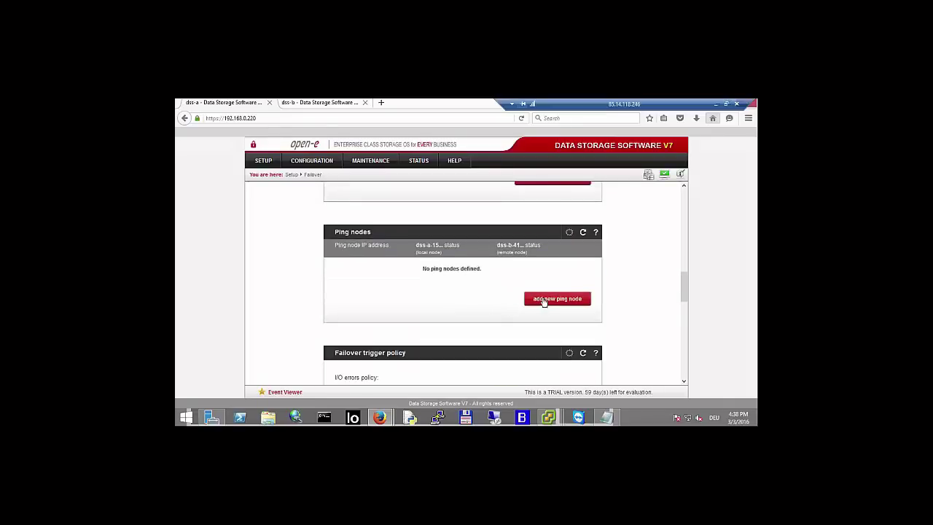
- Add failover ping nodes 192.168.0.20 and 192.168.0.100
{"action": "left_click", "coordinate": [531, 298]}
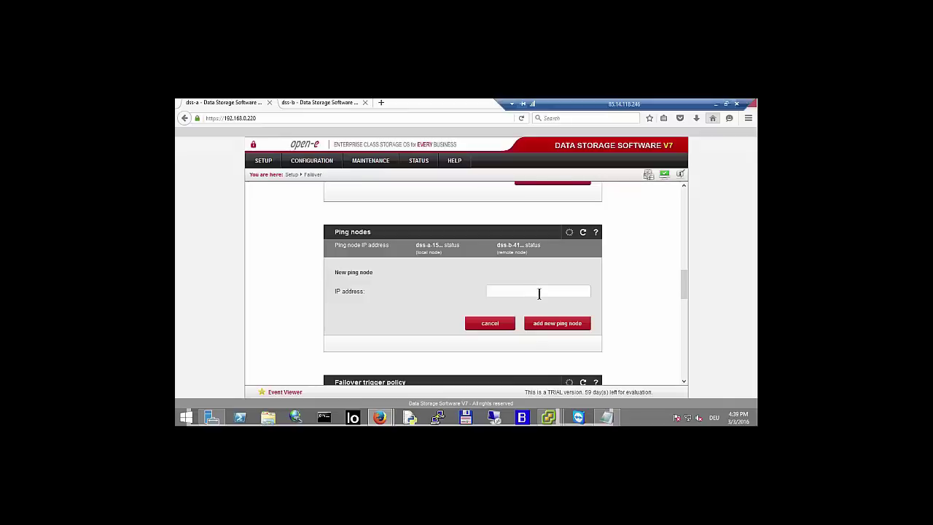
{"action": "type", "text": "192"}
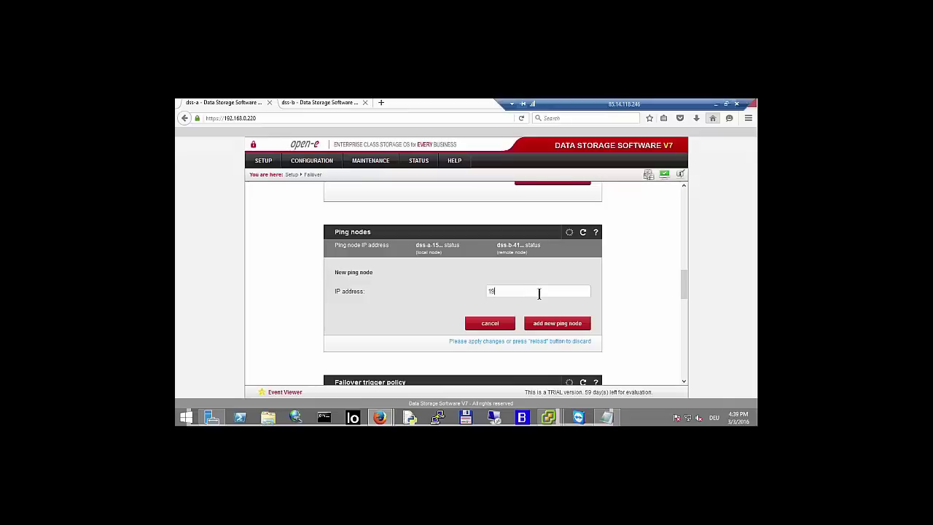
{"action": "type", "text": ".168.0.20"}
{"action": "left_click", "coordinate": [550, 323]}
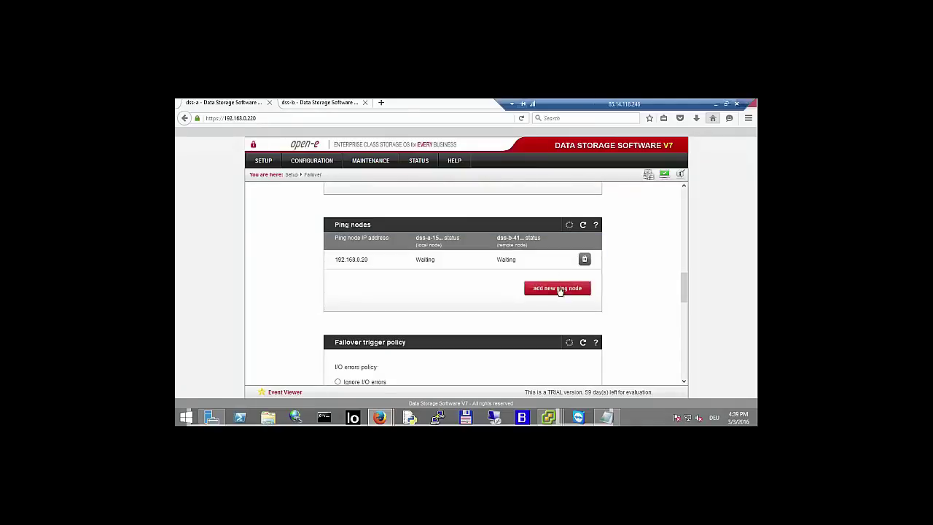
{"action": "left_click", "coordinate": [559, 290]}
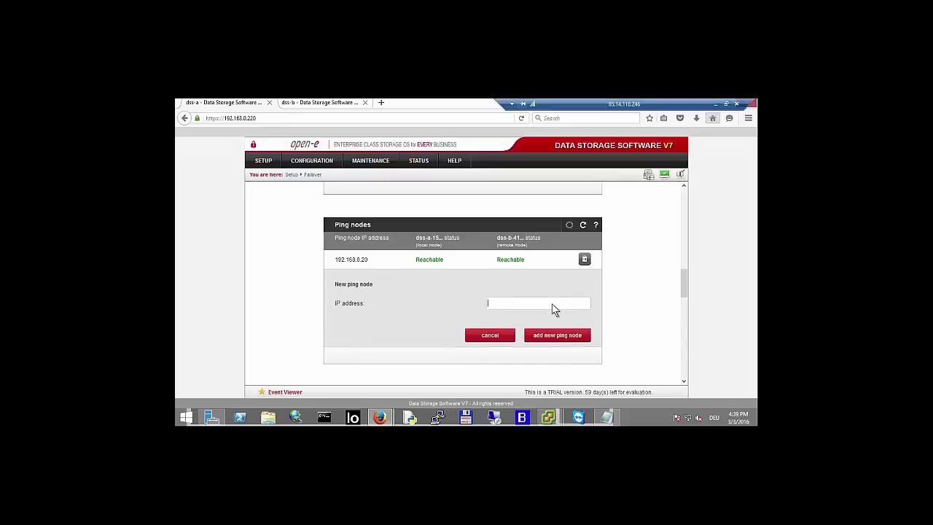
{"action": "type", "text": "1"}
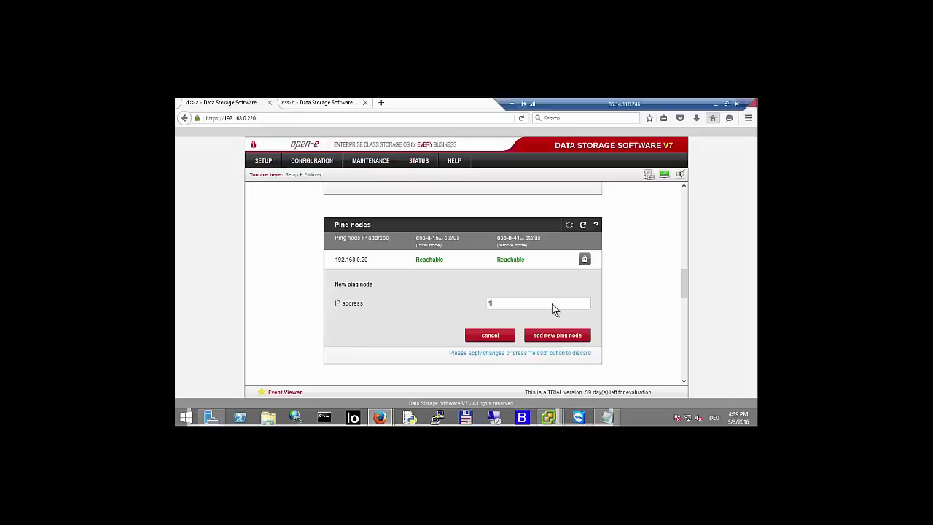
{"action": "type", "text": "92.168.0.100"}
{"action": "left_click", "coordinate": [551, 336]}
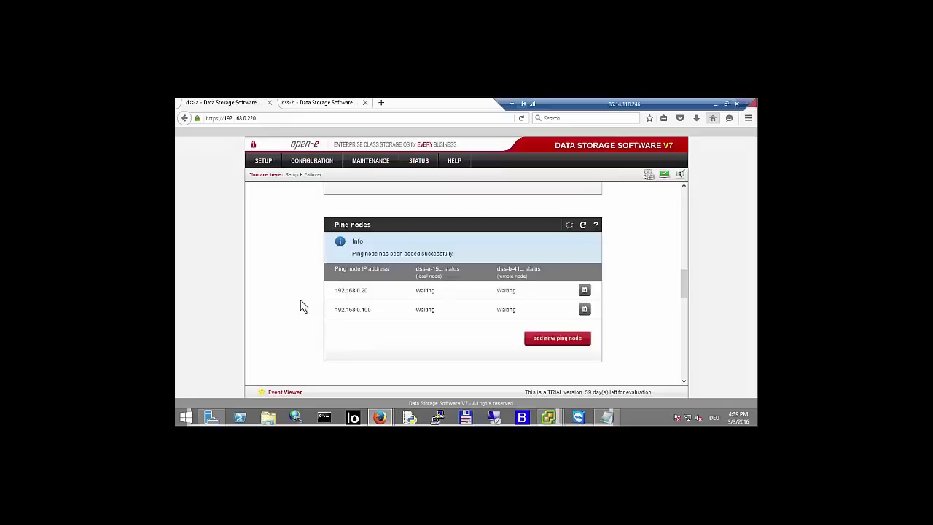
- Start a virtual IP for dss-a using eth0 on both nodes with netmask 255.255.255.0
{"action": "scroll", "coordinate": [302, 306], "scroll_direction": "down", "scroll_amount": 10}
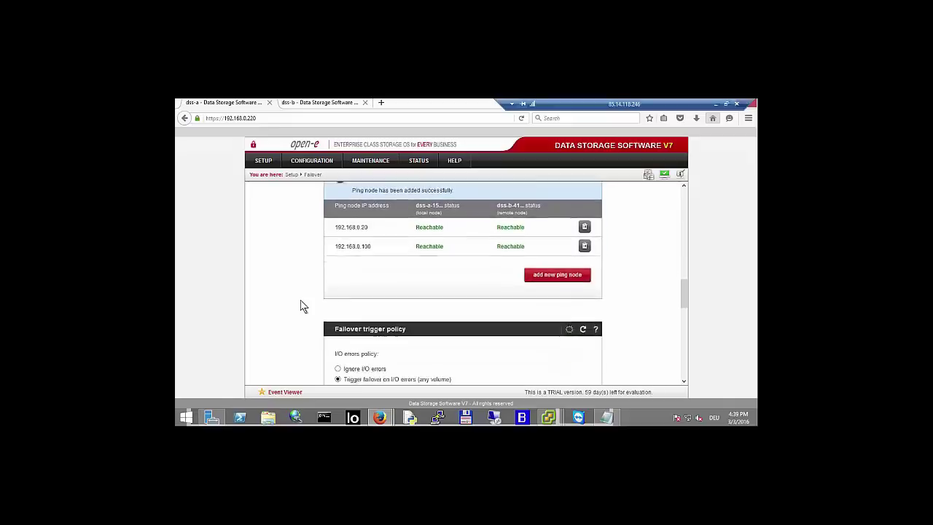
{"action": "scroll", "coordinate": [303, 307], "scroll_direction": "down", "scroll_amount": 3}
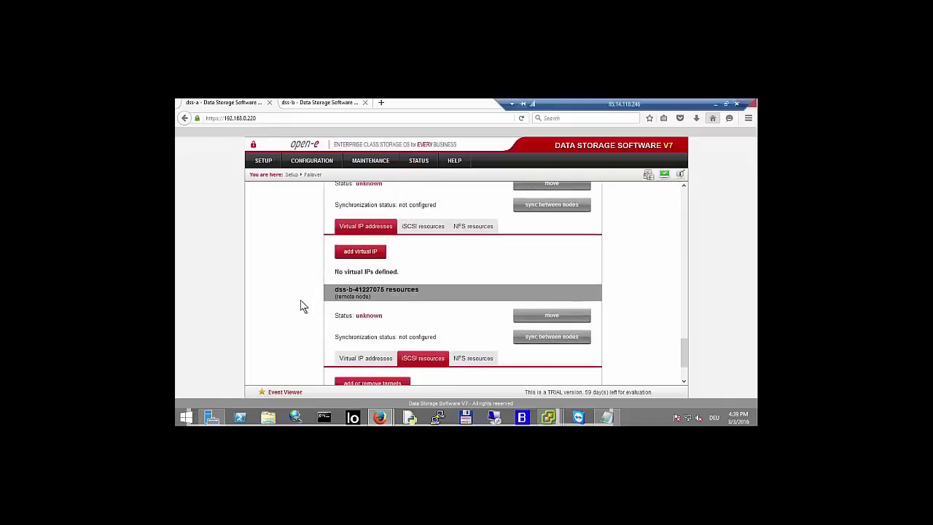
{"action": "left_click", "coordinate": [352, 231]}
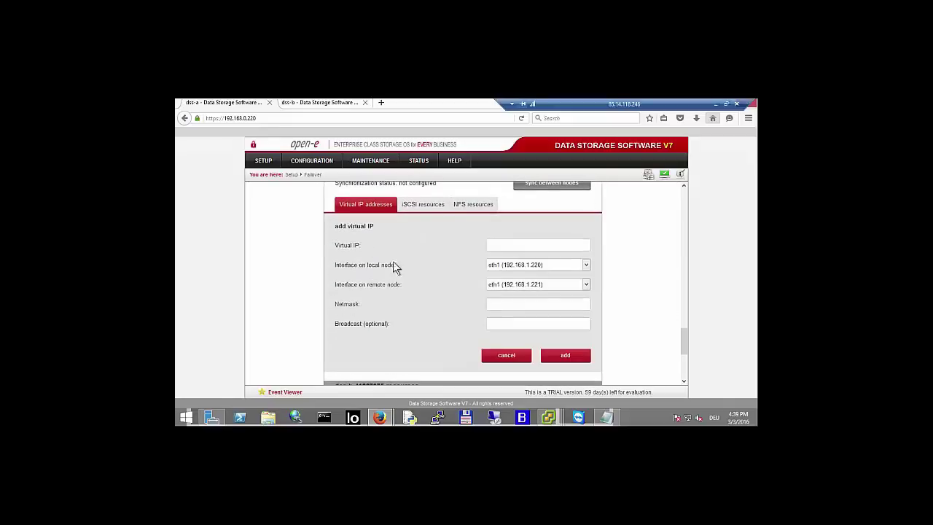
{"action": "left_click", "coordinate": [533, 270]}
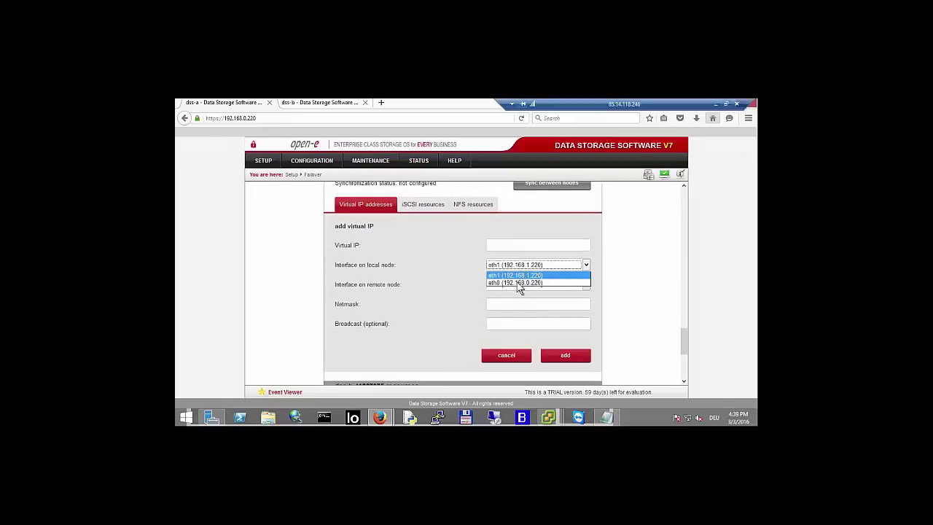
{"action": "left_click", "coordinate": [516, 283]}
{"action": "left_click", "coordinate": [516, 284]}
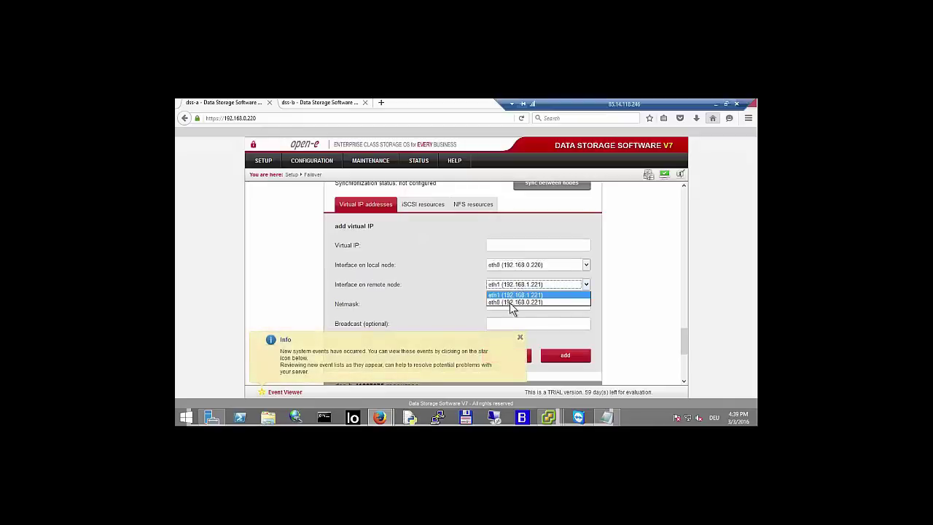
{"action": "left_click", "coordinate": [514, 294]}
{"action": "left_click", "coordinate": [524, 299]}
{"action": "type", "text": "255"}
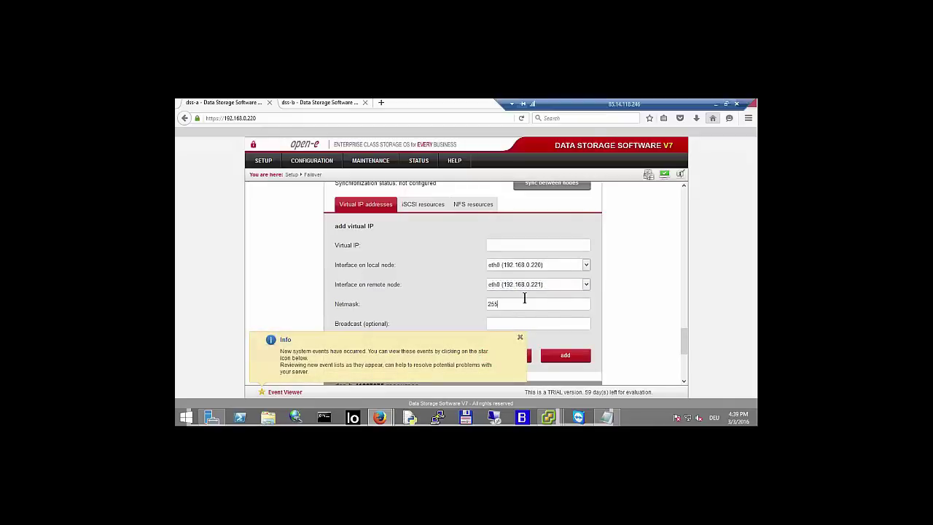
{"action": "type", "text": ".255.255.0"}
{"action": "left_click_drag", "start_coordinate": [536, 304], "coordinate": [445, 311]}
{"action": "key", "text": "ctrl+c"}
- Enter virtual IP address 192.168.21.100 and add it to the resources
{"action": "left_click", "coordinate": [506, 245]}
{"action": "type", "text": "192.168.21.100"}
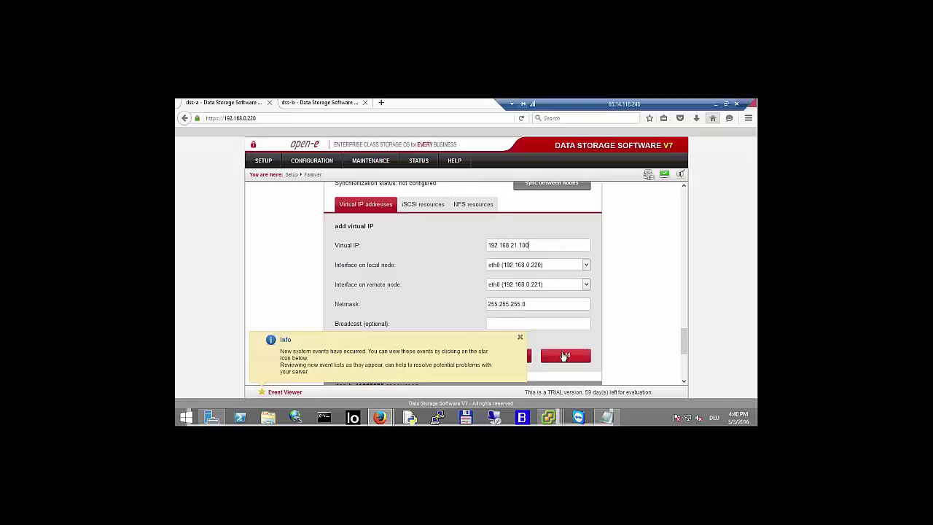
{"action": "left_click", "coordinate": [565, 356]}
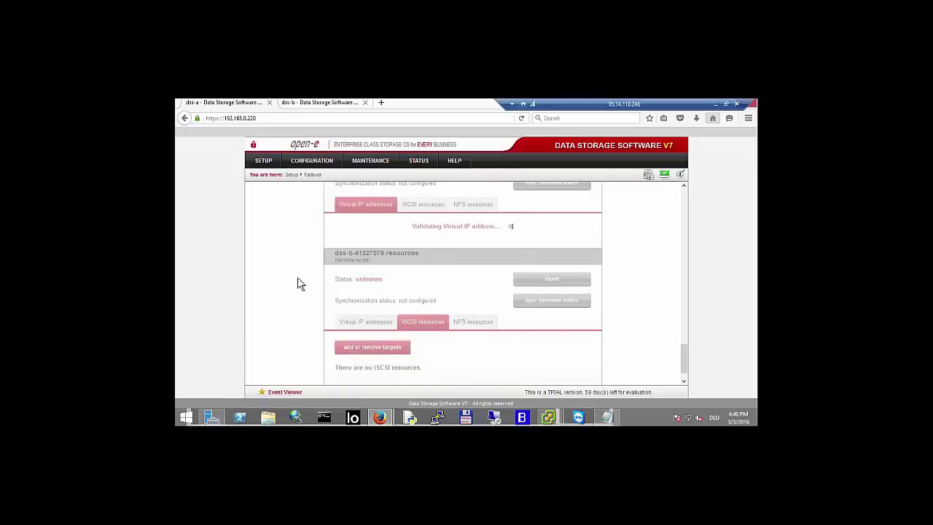
{"action": "scroll", "coordinate": [299, 283], "scroll_direction": "up", "scroll_amount": 1}
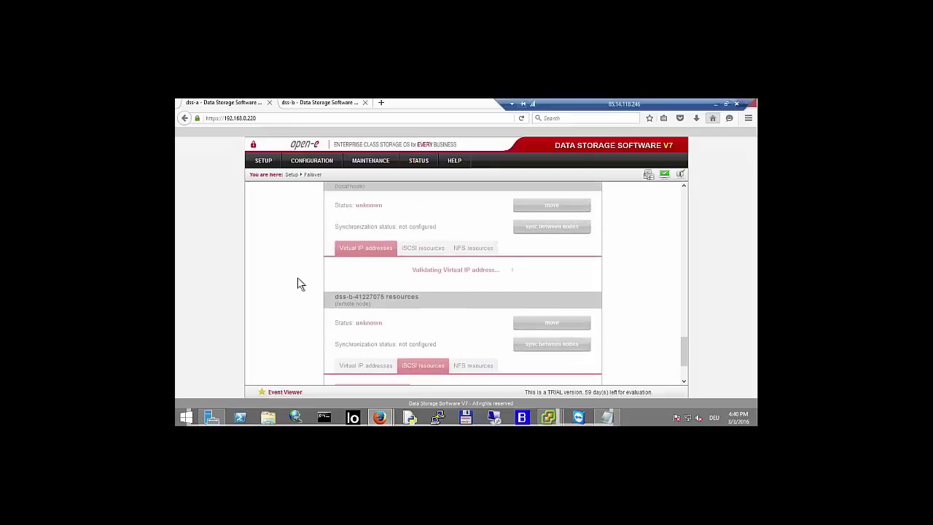
{"action": "scroll", "coordinate": [299, 284], "scroll_direction": "up", "scroll_amount": 1}
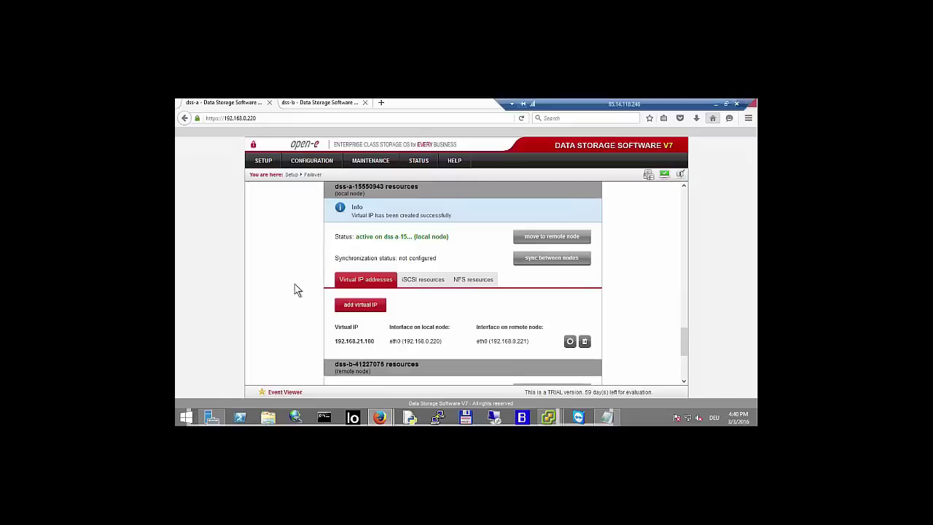
{"action": "scroll", "coordinate": [297, 290], "scroll_direction": "down", "scroll_amount": 2}
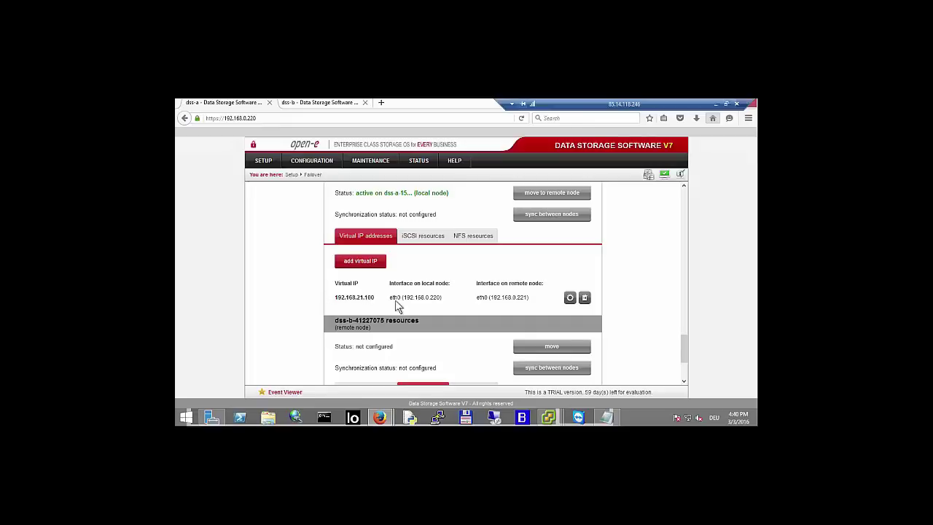
{"action": "scroll", "coordinate": [386, 305], "scroll_direction": "down", "scroll_amount": 2}
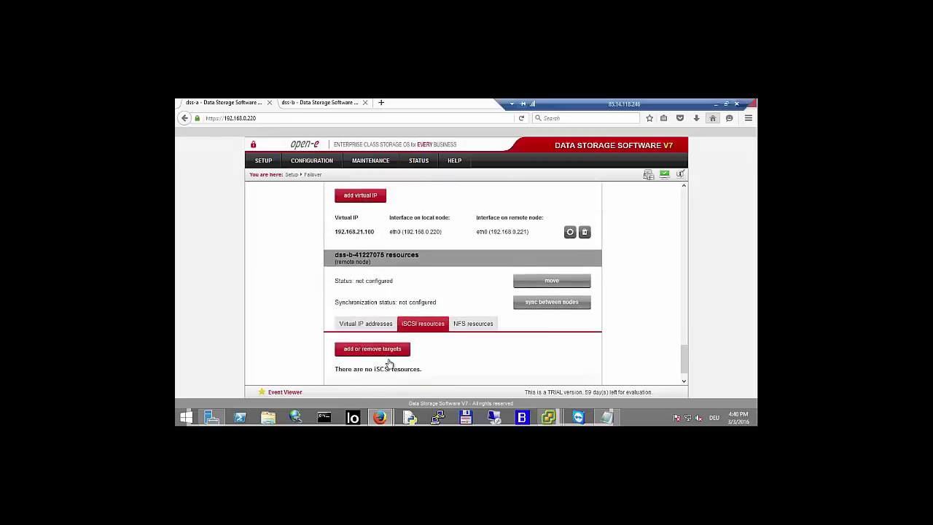
- Start a new virtual IP for dss-b's resources on eth0 of both nodes (192.168.0.220 and 192.168.0.221)
{"action": "left_click", "coordinate": [358, 326]}
{"action": "scroll", "coordinate": [358, 339], "scroll_direction": "down", "scroll_amount": 1}
{"action": "left_click", "coordinate": [358, 325]}
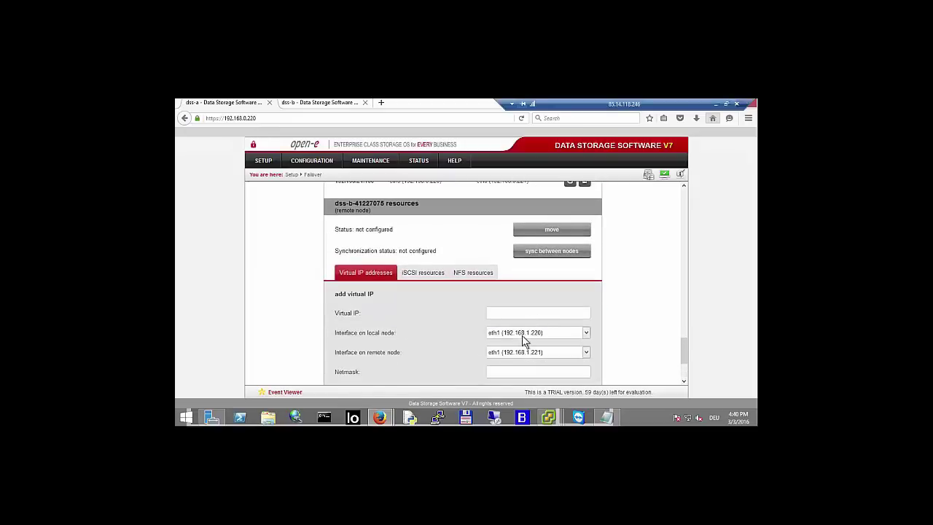
{"action": "left_click", "coordinate": [524, 334]}
{"action": "left_click", "coordinate": [513, 350]}
{"action": "left_click", "coordinate": [515, 352]}
{"action": "left_click", "coordinate": [505, 372]}
- Enter address 192.168.22.100 with netmask 255.255.255.0 and create the virtual IP
{"action": "scroll", "coordinate": [510, 361], "scroll_direction": "down", "scroll_amount": 1}
{"action": "left_click", "coordinate": [514, 349]}
{"action": "key", "text": "ctrl+v"}
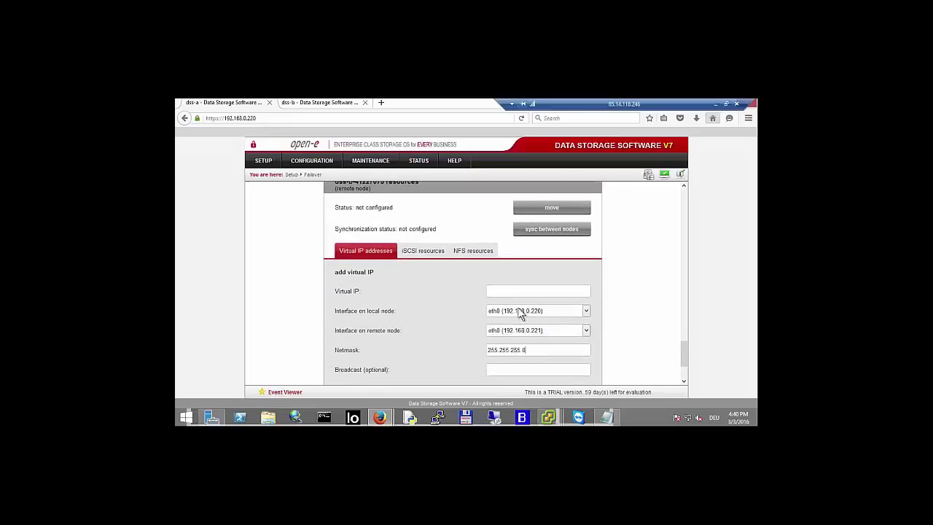
{"action": "left_click", "coordinate": [520, 290]}
{"action": "type", "text": "192.168.22.100"}
{"action": "scroll", "coordinate": [554, 328], "scroll_direction": "down", "scroll_amount": 1}
{"action": "left_click", "coordinate": [559, 359]}
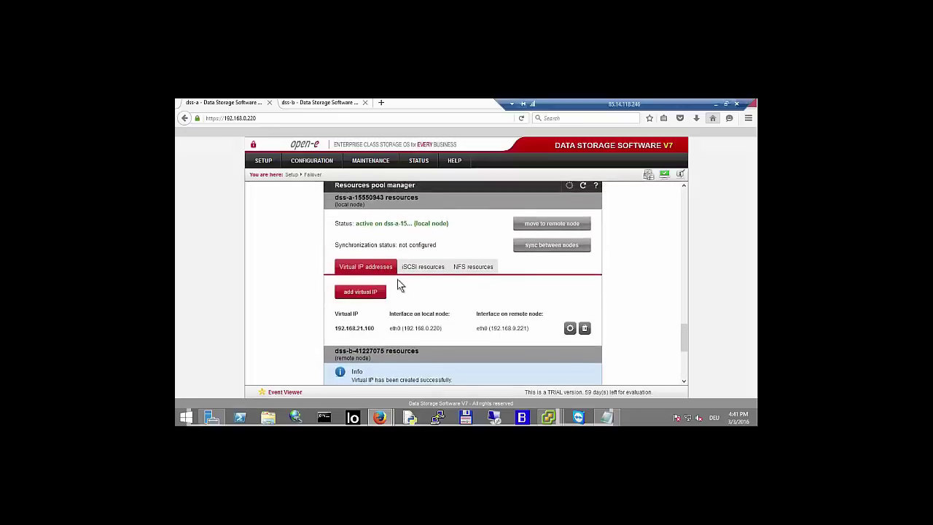
- Assign iSCSI target iqn.2016-03:target0 to dss-a's failover resources and apply
{"action": "left_click", "coordinate": [409, 270]}
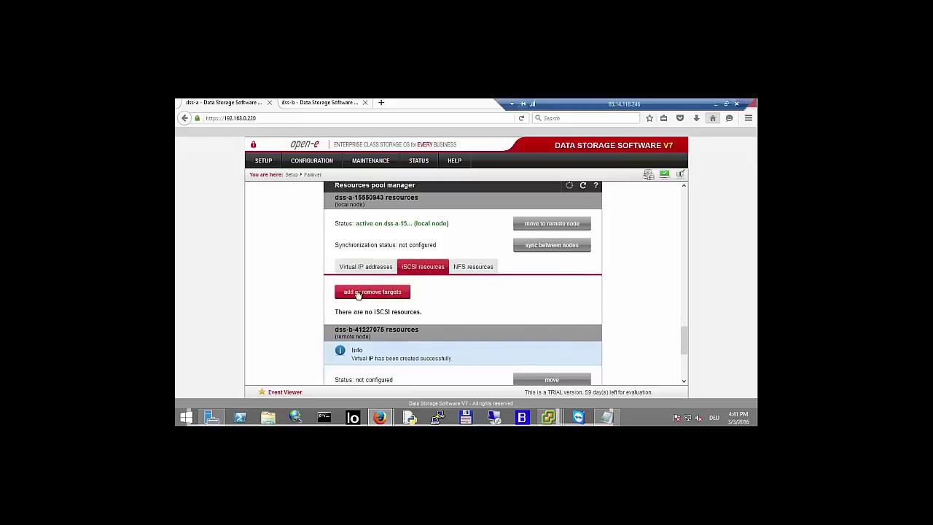
{"action": "left_click", "coordinate": [358, 294]}
{"action": "left_click", "coordinate": [363, 297]}
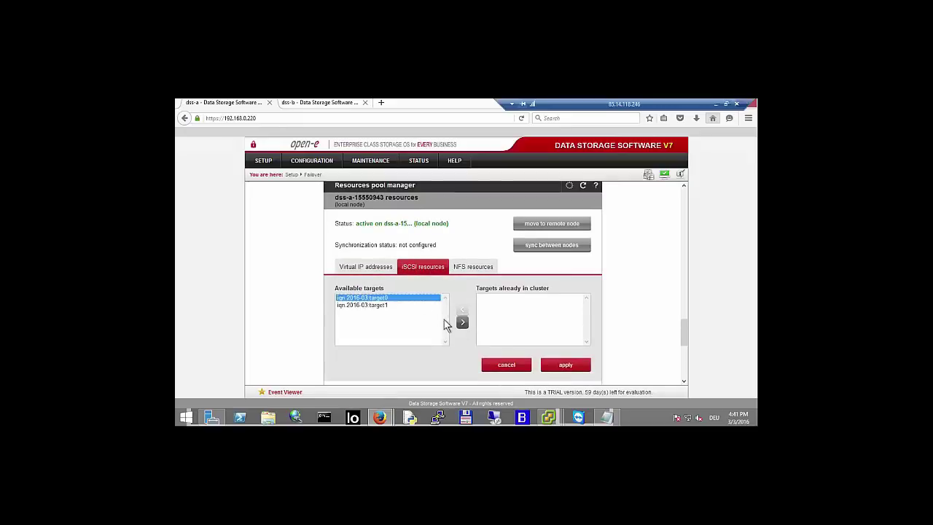
{"action": "left_click", "coordinate": [463, 322]}
{"action": "left_click", "coordinate": [558, 365]}
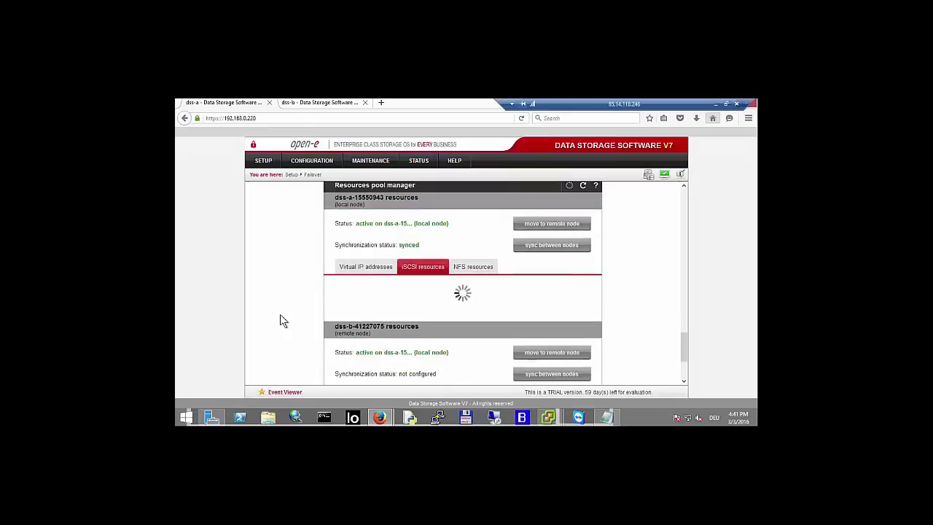
- Assign iSCSI target iqn.2016-03:target1 to dss-b's failover resources and apply
{"action": "scroll", "coordinate": [280, 314], "scroll_direction": "down", "scroll_amount": 2}
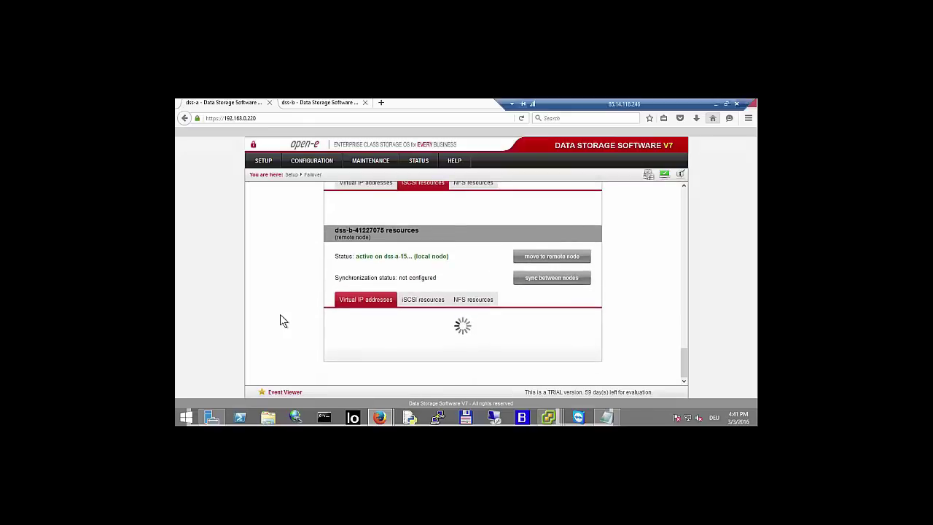
{"action": "scroll", "coordinate": [280, 314], "scroll_direction": "down", "scroll_amount": 2}
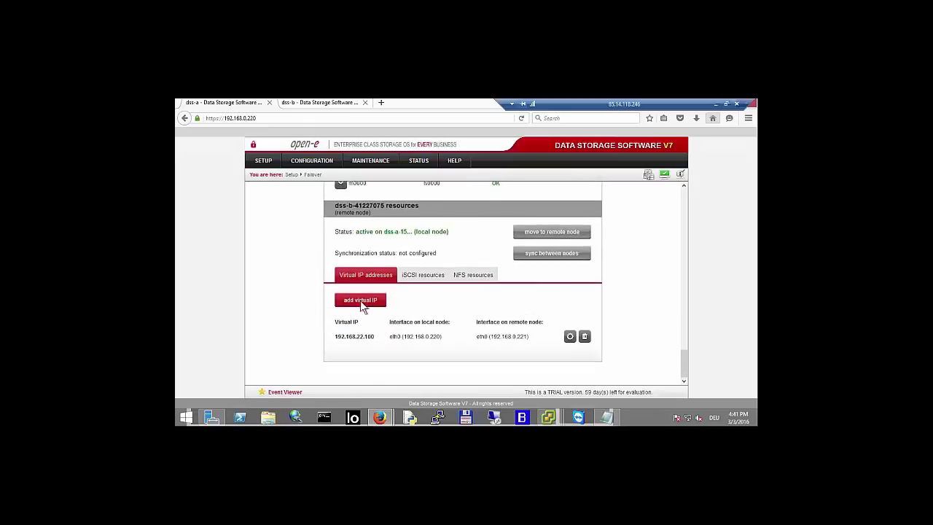
{"action": "left_click", "coordinate": [418, 277]}
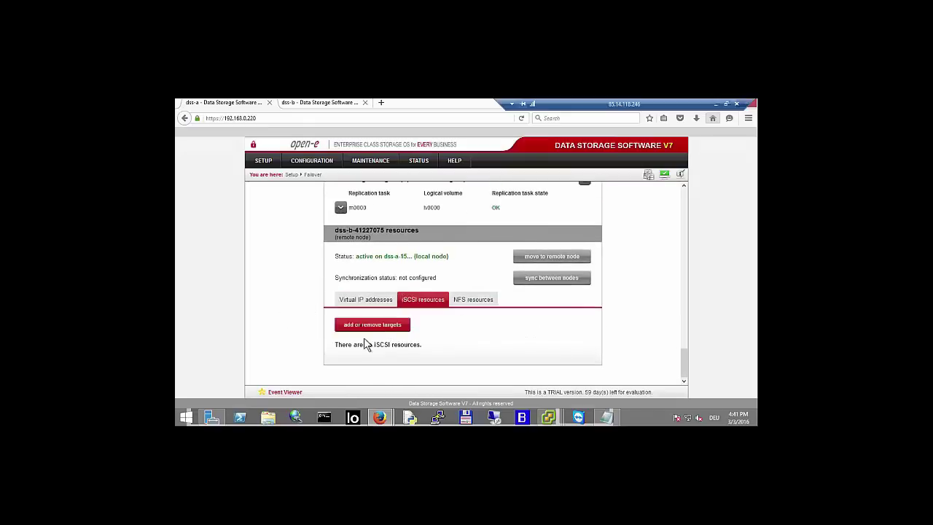
{"action": "left_click", "coordinate": [372, 326]}
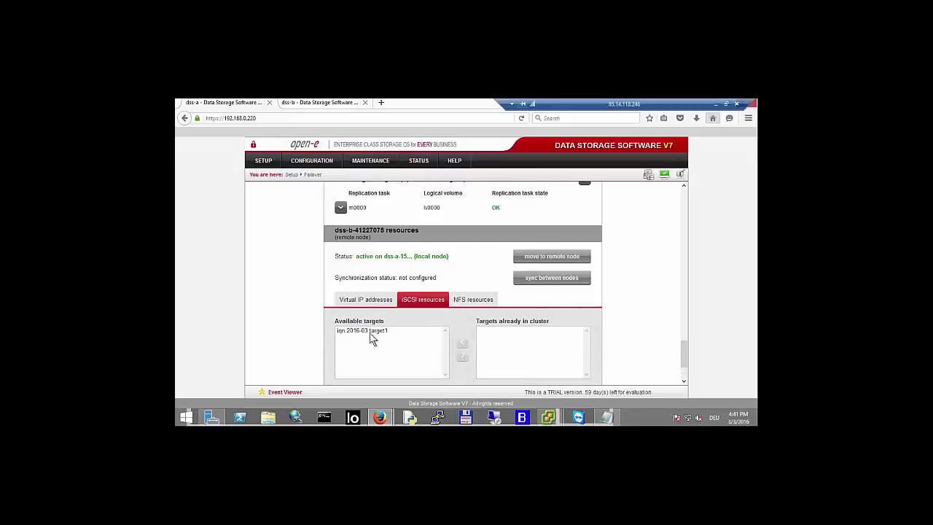
{"action": "left_click", "coordinate": [369, 330]}
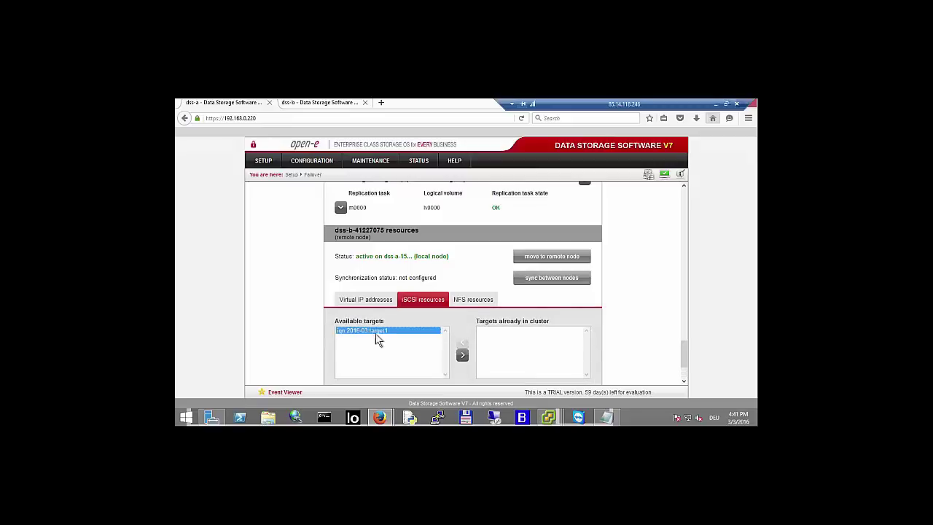
{"action": "left_click", "coordinate": [462, 355]}
{"action": "scroll", "coordinate": [518, 336], "scroll_direction": "down", "scroll_amount": 2}
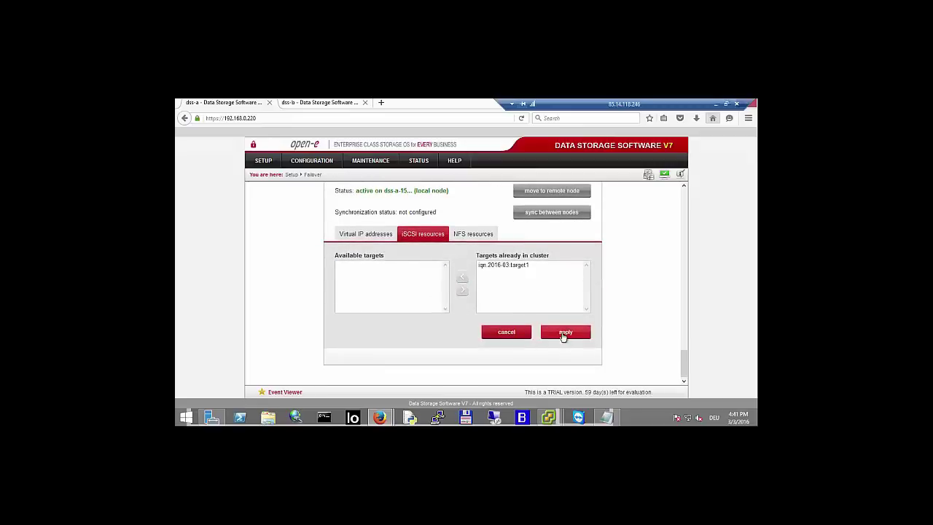
{"action": "left_click", "coordinate": [563, 331]}
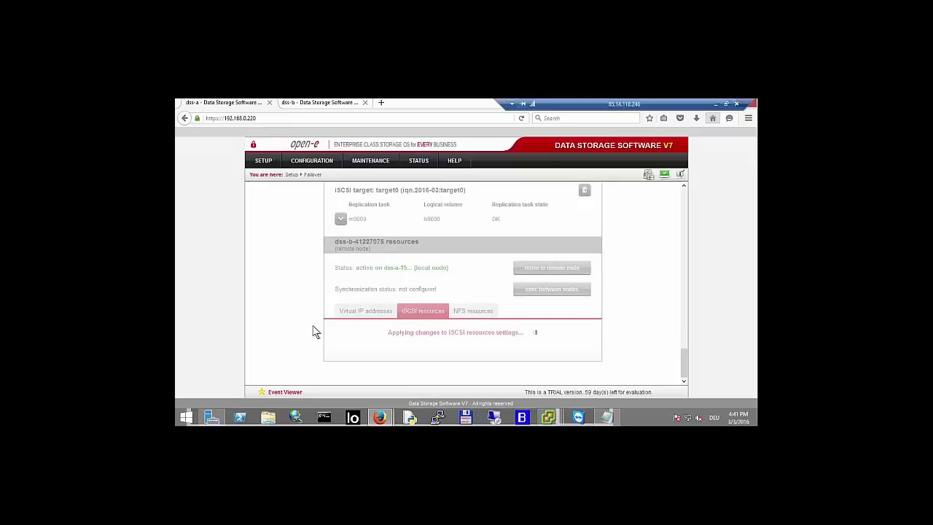
- On Status > Tasks, expand m0100's replication details and toggle m0000's details open then closed
{"action": "left_click", "coordinate": [419, 162]}
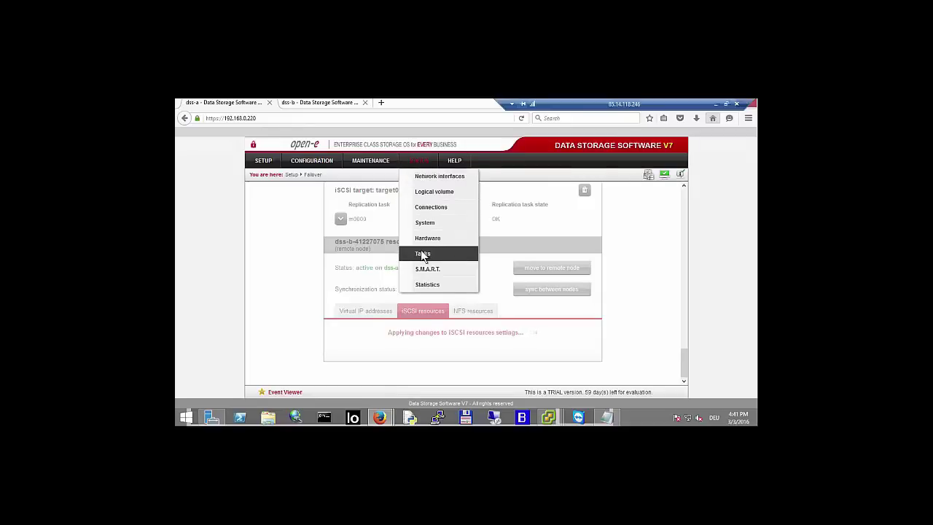
{"action": "left_click", "coordinate": [423, 254]}
{"action": "left_click", "coordinate": [401, 220]}
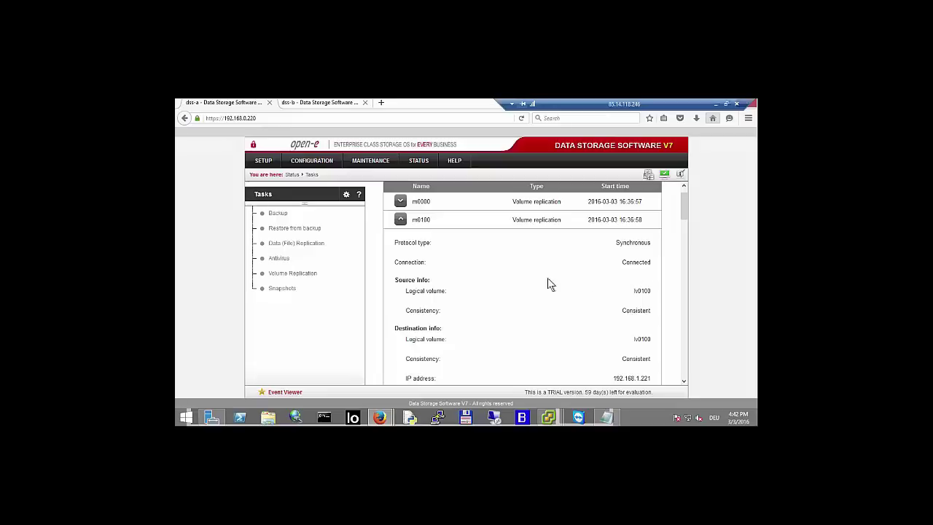
{"action": "left_click", "coordinate": [400, 202]}
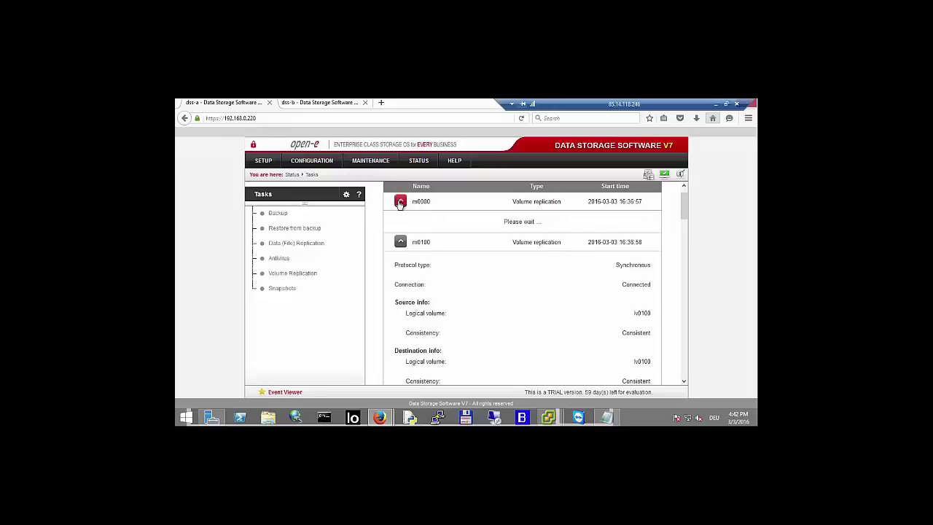
{"action": "left_click", "coordinate": [399, 202]}
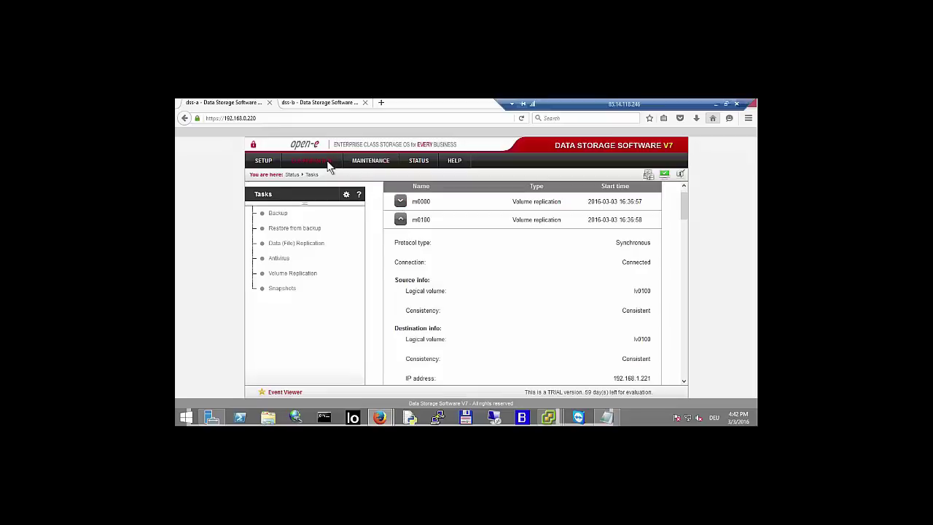
- Stop replication task m0000 on dss-a's Volume replication page, then switch to the dss-b tab
{"action": "mouse_move", "coordinate": [324, 183]}
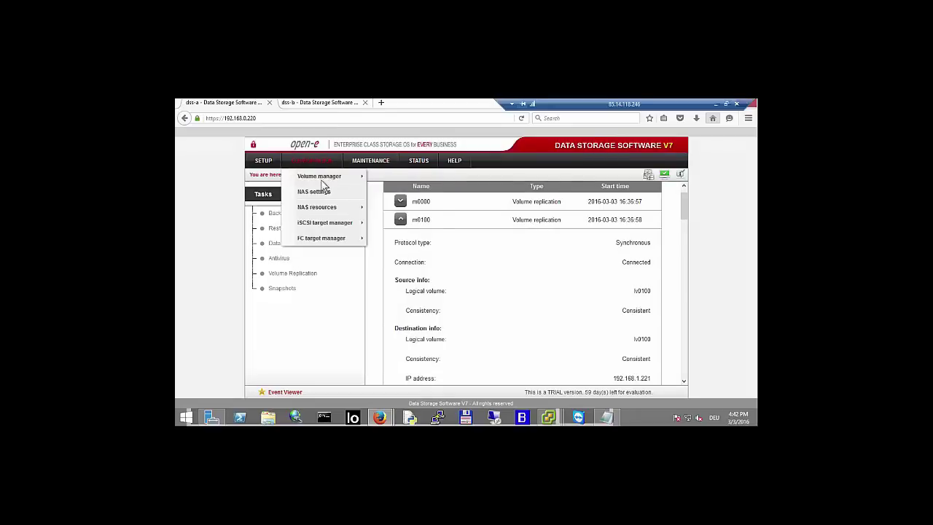
{"action": "mouse_move", "coordinate": [348, 221]}
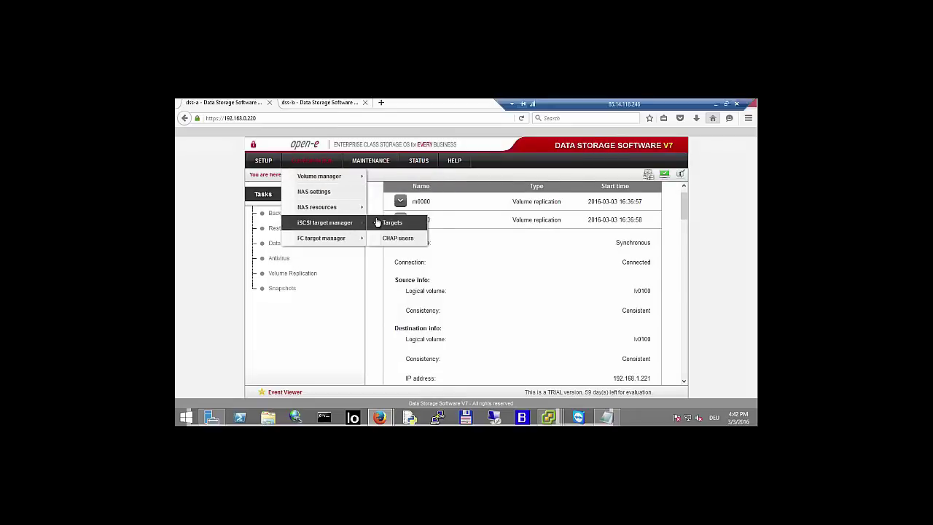
{"action": "mouse_move", "coordinate": [351, 175]}
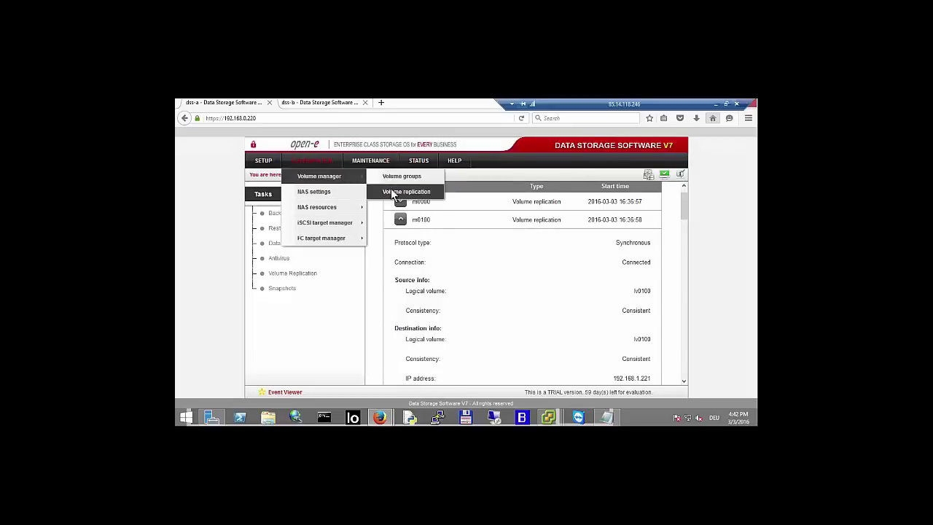
{"action": "left_click", "coordinate": [392, 193]}
{"action": "scroll", "coordinate": [379, 243], "scroll_direction": "down", "scroll_amount": 5}
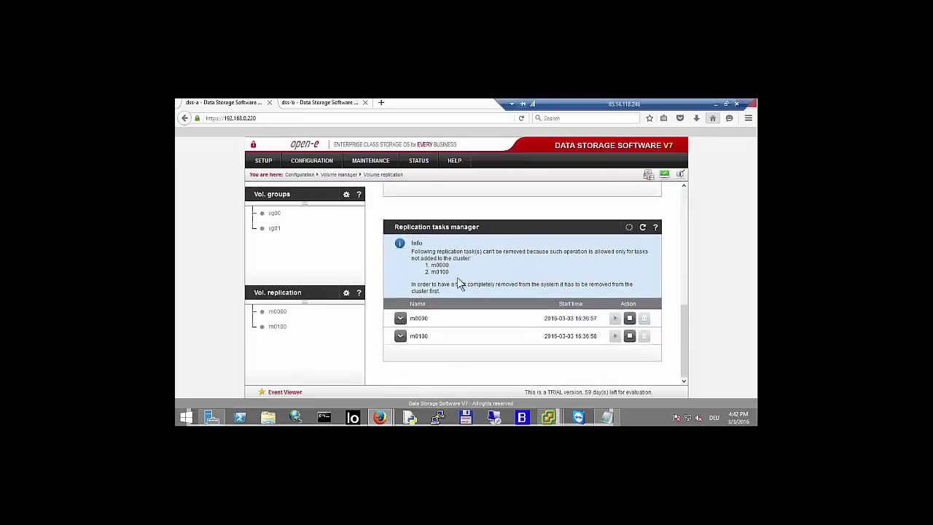
{"action": "left_click", "coordinate": [630, 319]}
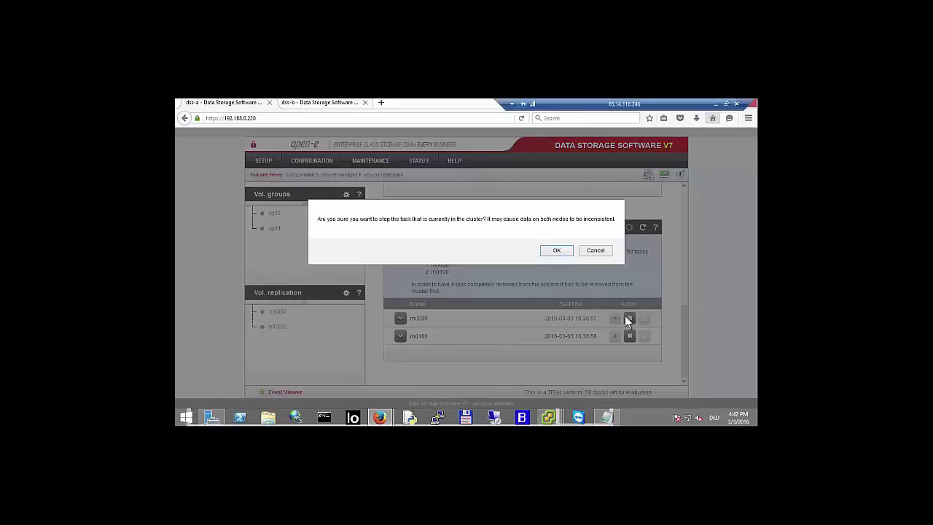
{"action": "left_click", "coordinate": [559, 252]}
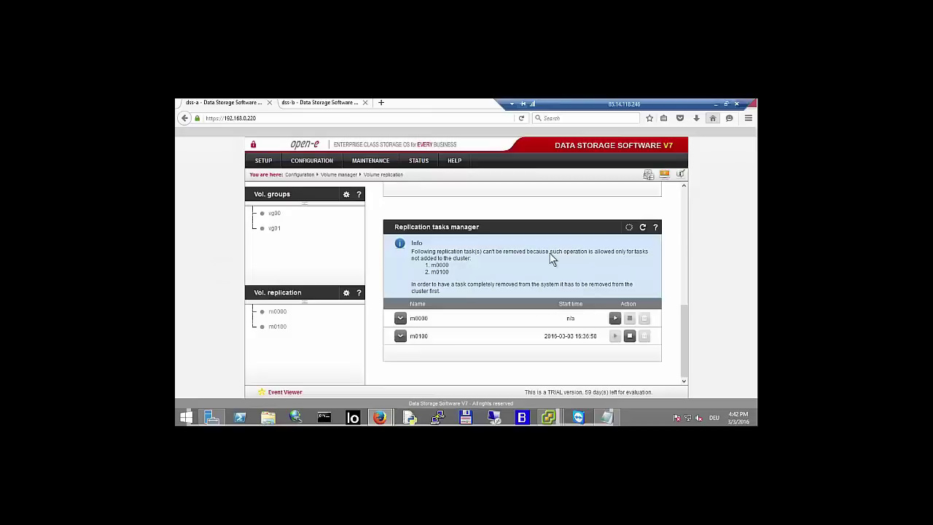
{"action": "left_click", "coordinate": [353, 105]}
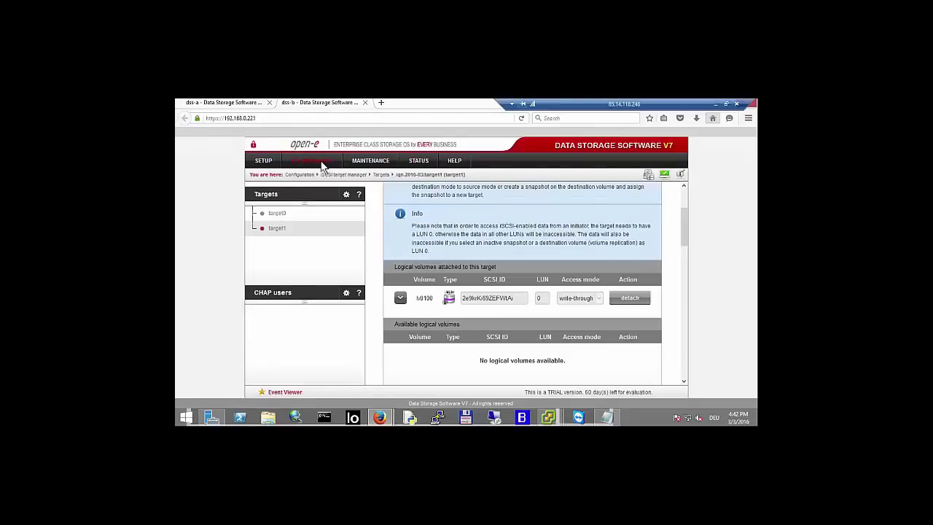
- On dss-b's Volume replication page, clear lv0000's replication metadata, then return to dss-a
{"action": "mouse_move", "coordinate": [331, 162]}
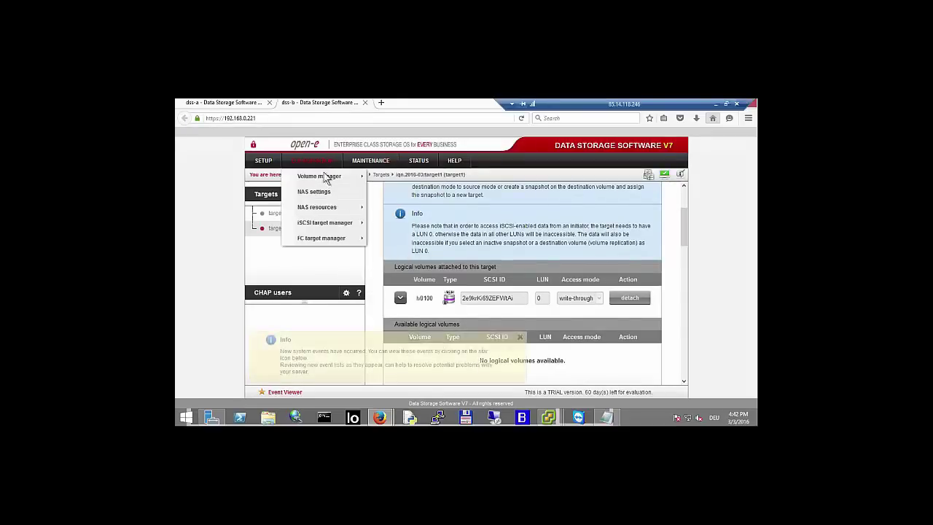
{"action": "left_click", "coordinate": [386, 176]}
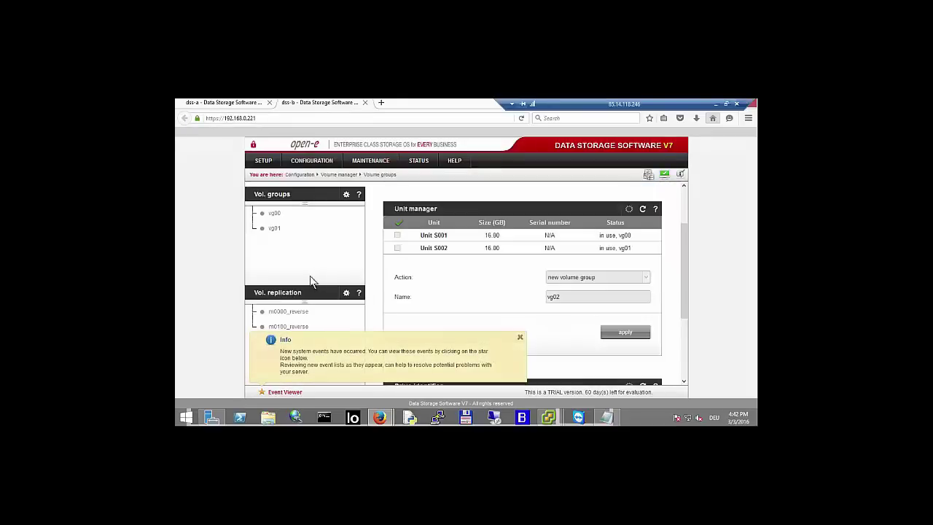
{"action": "left_click", "coordinate": [288, 295]}
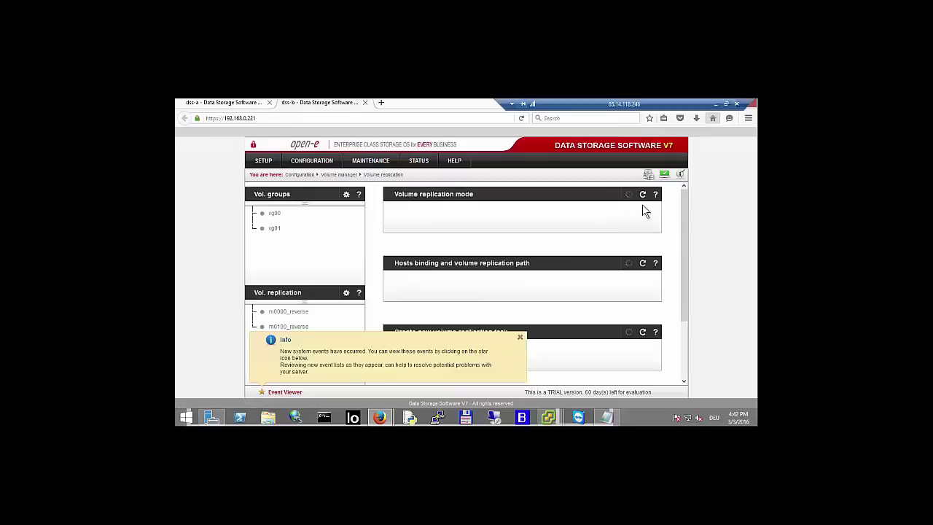
{"action": "left_click", "coordinate": [621, 221]}
{"action": "left_click", "coordinate": [626, 259]}
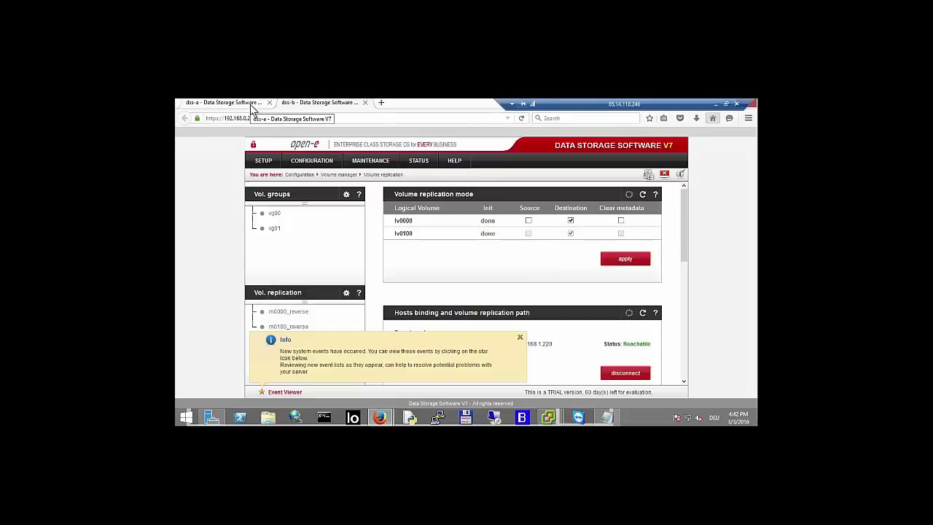
{"action": "left_click", "coordinate": [253, 104]}
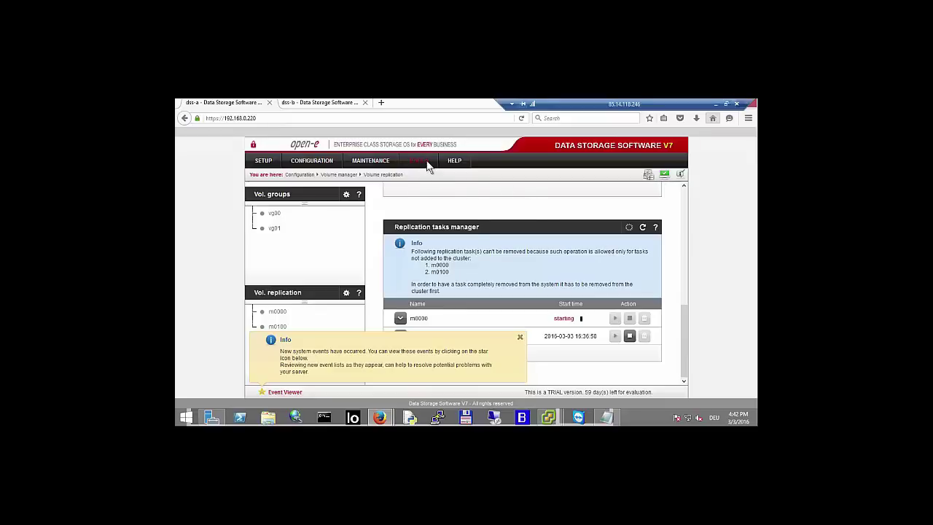
- On Status > Tasks, reload running tasks twice and expand m0000 to see it Connected and Consistent
{"action": "mouse_move", "coordinate": [429, 166]}
{"action": "left_click", "coordinate": [429, 250]}
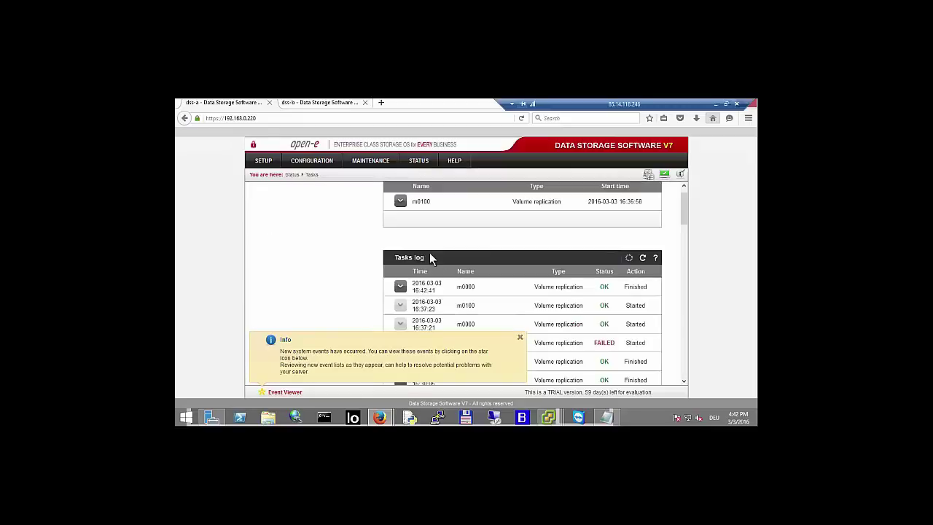
{"action": "left_click", "coordinate": [520, 337]}
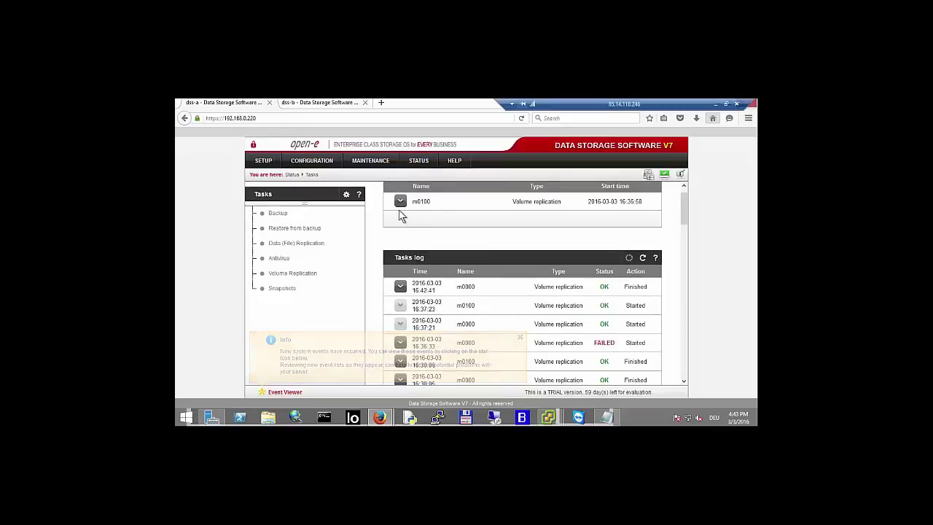
{"action": "scroll", "coordinate": [387, 216], "scroll_direction": "up", "scroll_amount": 1}
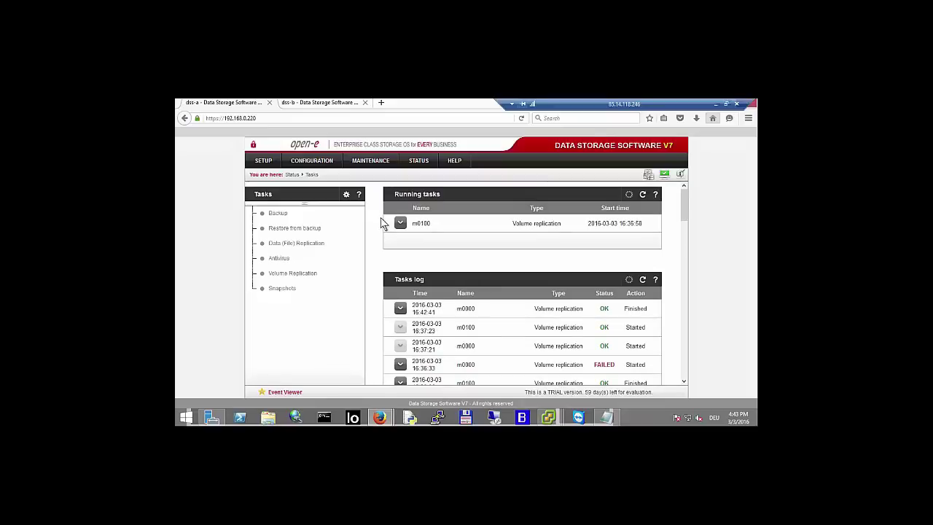
{"action": "left_click", "coordinate": [643, 197]}
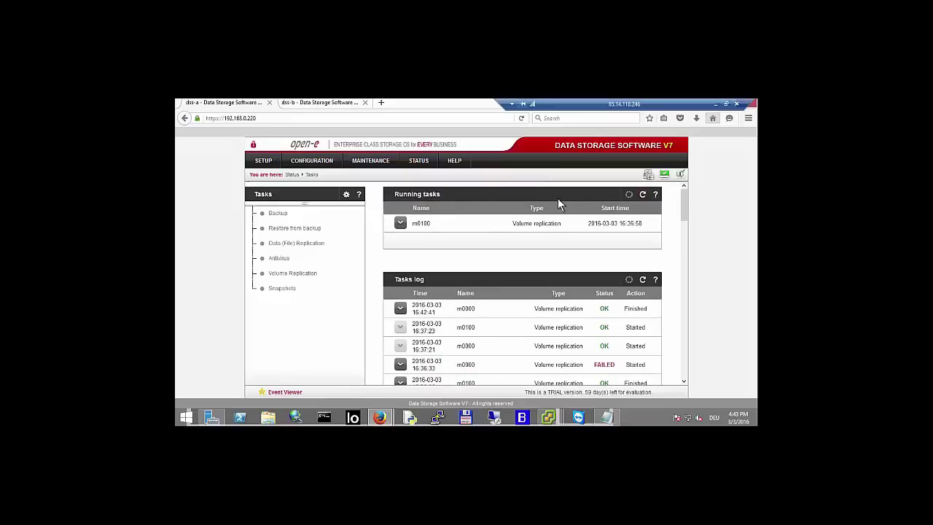
{"action": "left_click", "coordinate": [642, 197]}
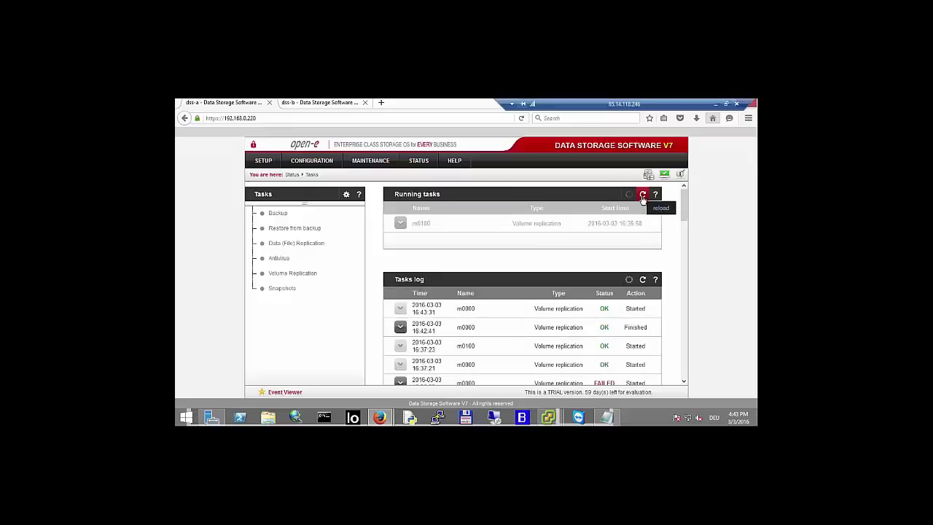
{"action": "left_click", "coordinate": [400, 223]}
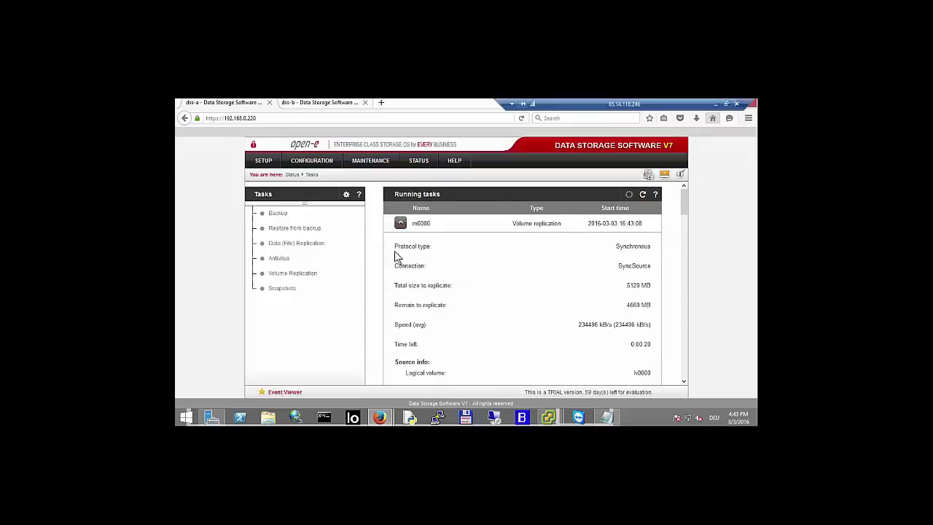
{"action": "scroll", "coordinate": [394, 252], "scroll_direction": "down", "scroll_amount": 2}
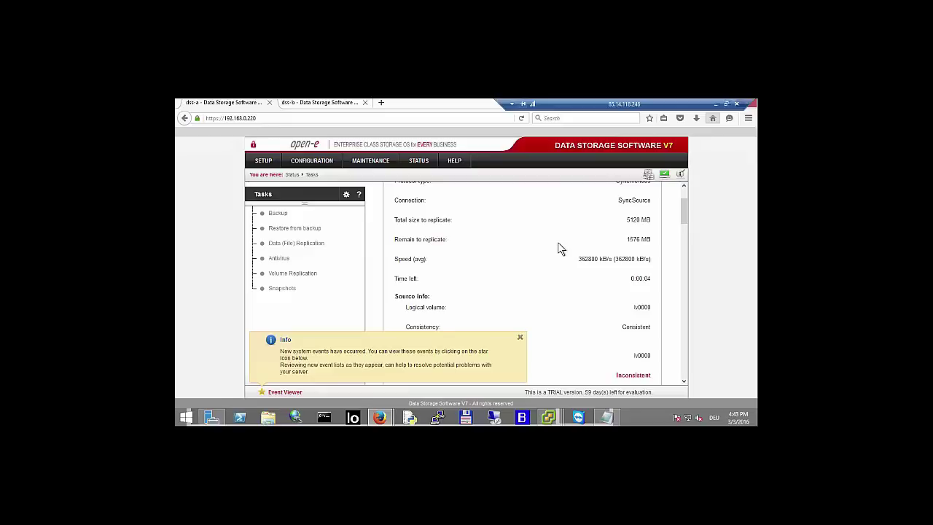
{"action": "left_click", "coordinate": [518, 337]}
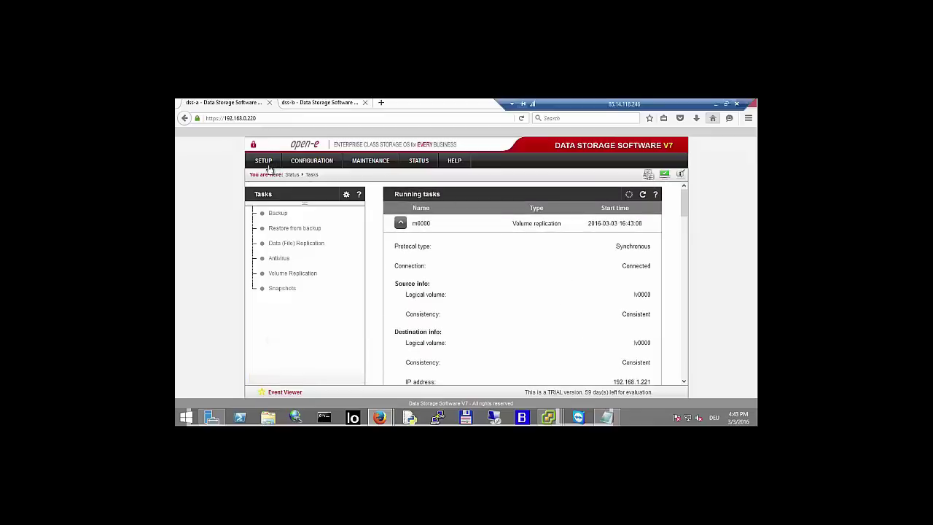
- Open the Failover page, show the local node's virtual IPs, and scroll to the Failover Manager start control
{"action": "mouse_move", "coordinate": [266, 162]}
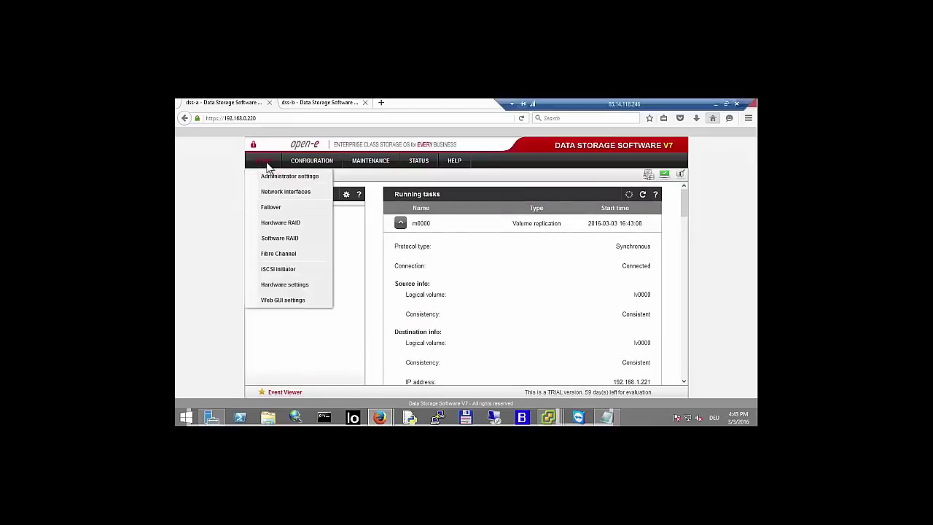
{"action": "left_click", "coordinate": [269, 210]}
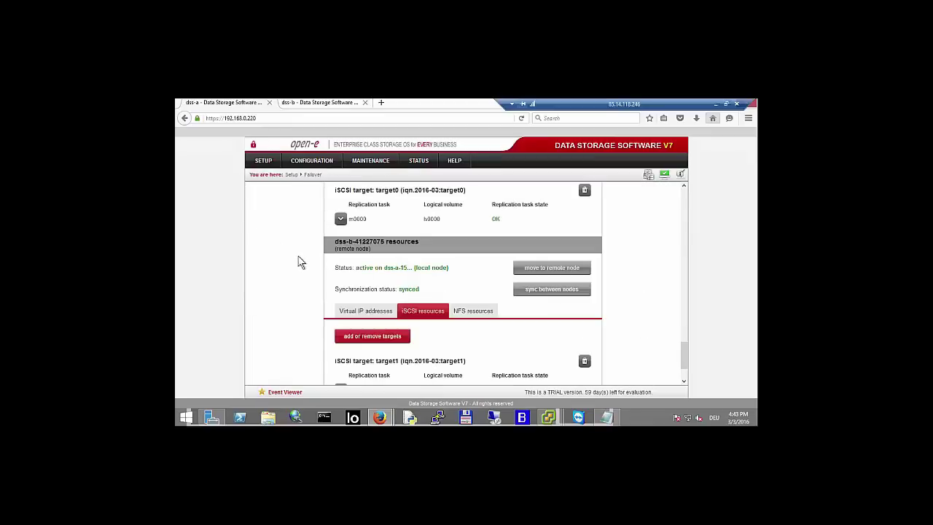
{"action": "scroll", "coordinate": [314, 259], "scroll_direction": "up", "scroll_amount": 3}
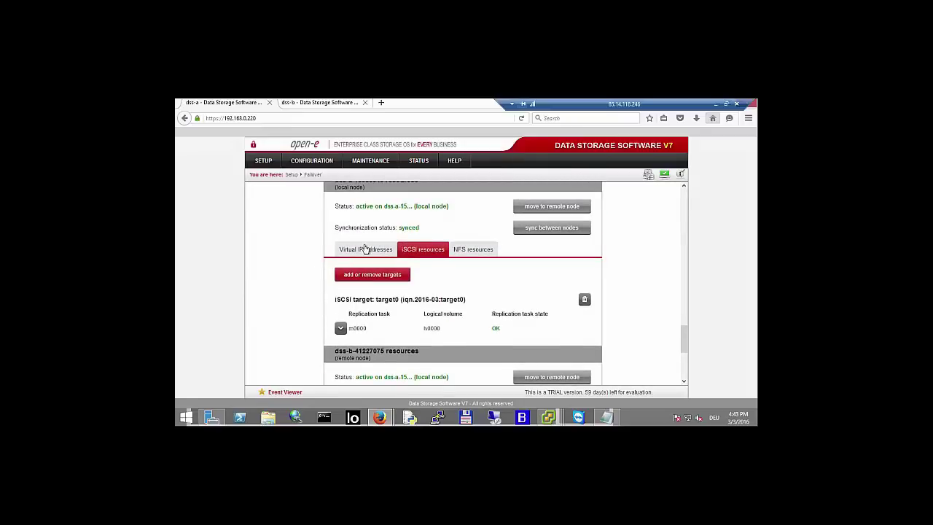
{"action": "left_click", "coordinate": [365, 248]}
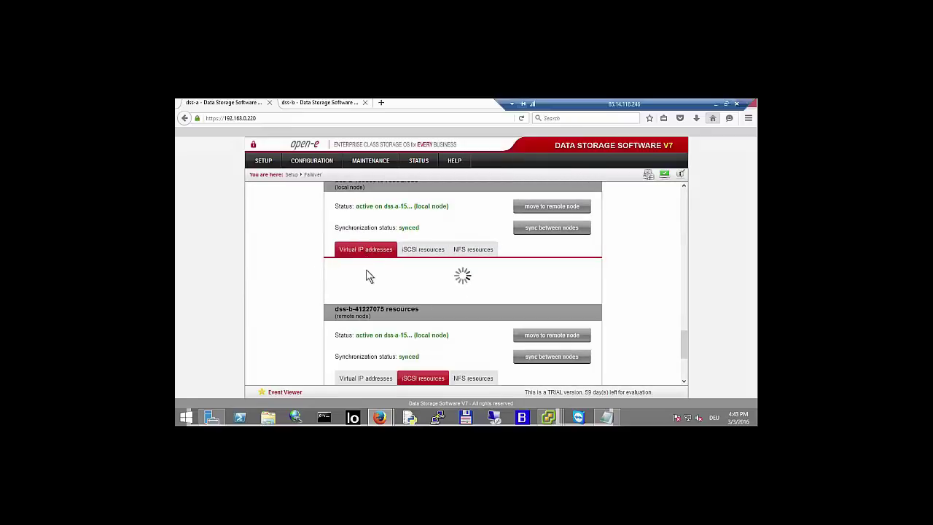
{"action": "scroll", "coordinate": [373, 263], "scroll_direction": "up", "scroll_amount": 1}
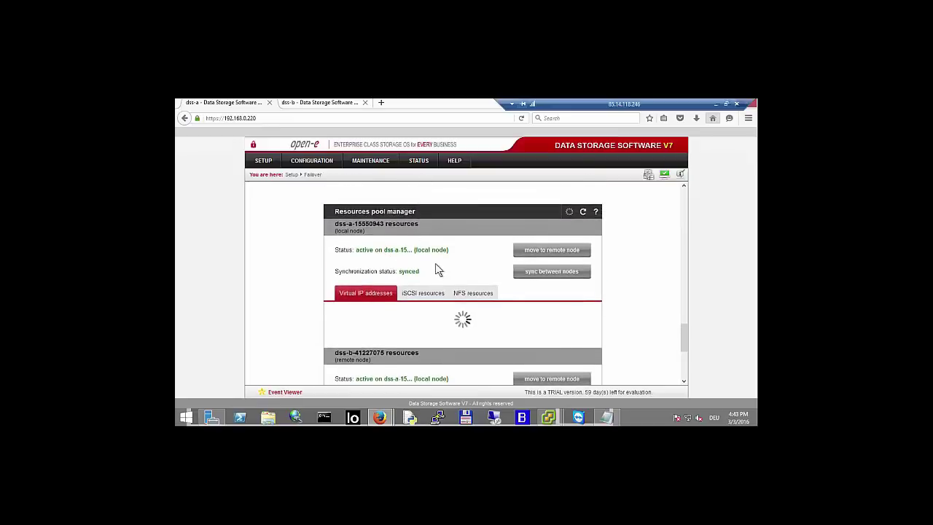
{"action": "scroll", "coordinate": [416, 267], "scroll_direction": "down", "scroll_amount": 4}
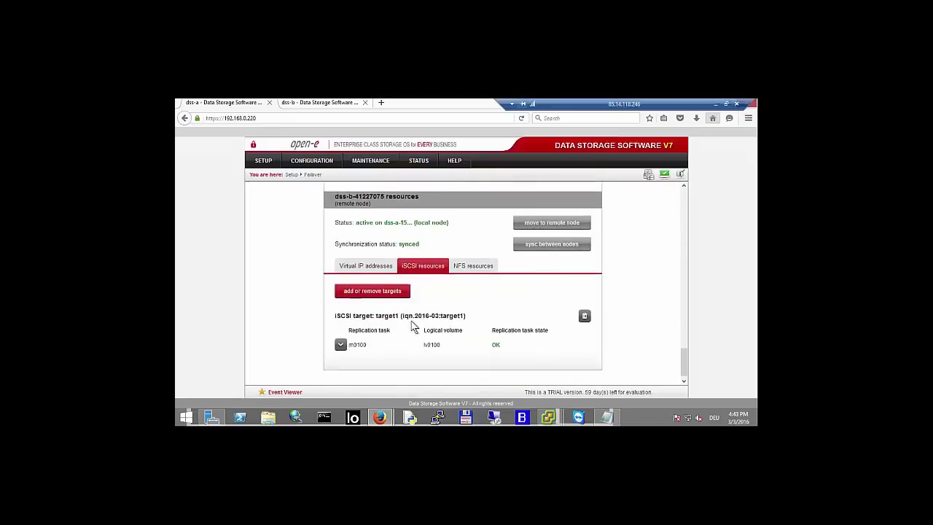
{"action": "scroll", "coordinate": [412, 324], "scroll_direction": "up", "scroll_amount": 5}
{"action": "scroll", "coordinate": [409, 315], "scroll_direction": "up", "scroll_amount": 8}
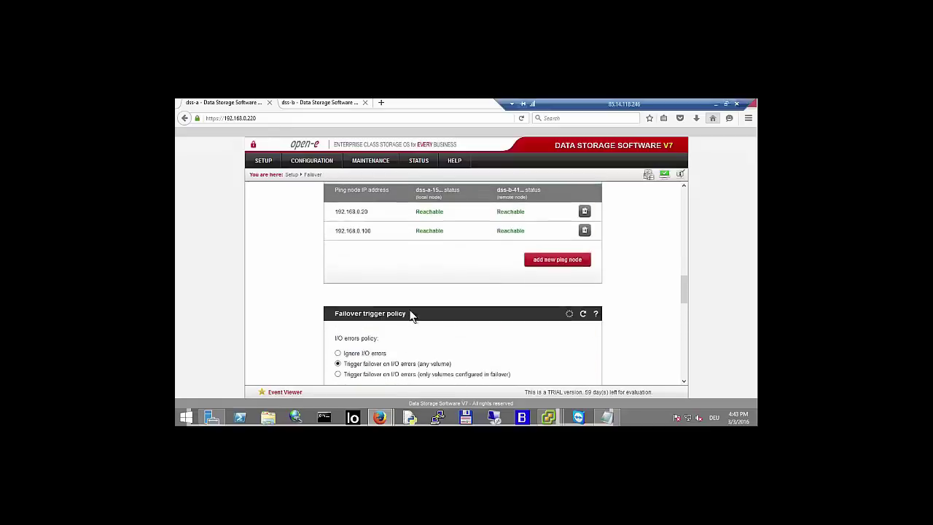
{"action": "scroll", "coordinate": [411, 314], "scroll_direction": "up", "scroll_amount": 4}
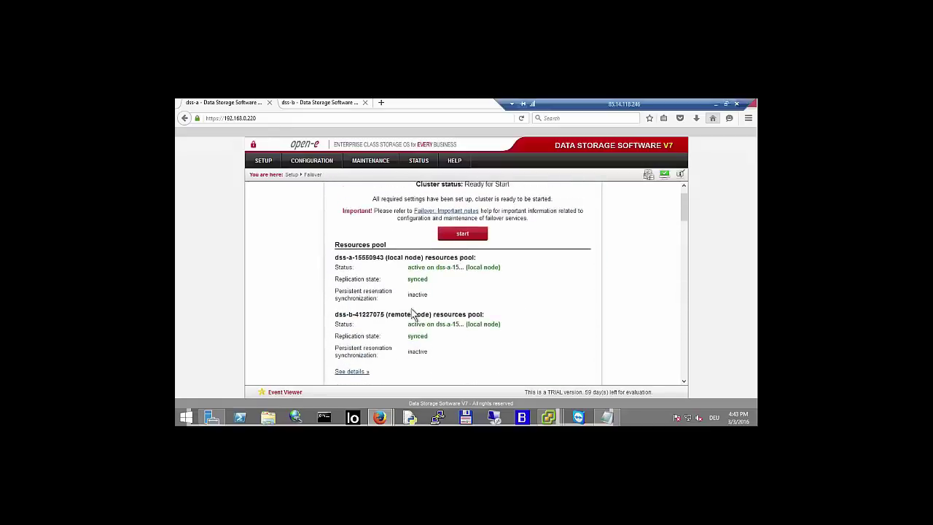
{"action": "scroll", "coordinate": [483, 313], "scroll_direction": "down", "scroll_amount": 1}
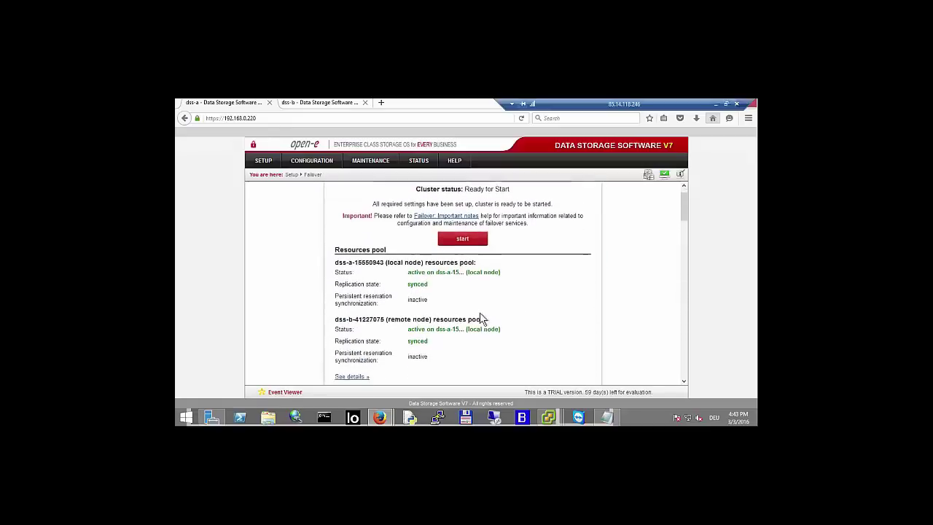
- Start the failover cluster, then refresh the HA-iSCSI-0 Datastore Browser until the ISO image reappears
{"action": "left_click", "coordinate": [463, 218]}
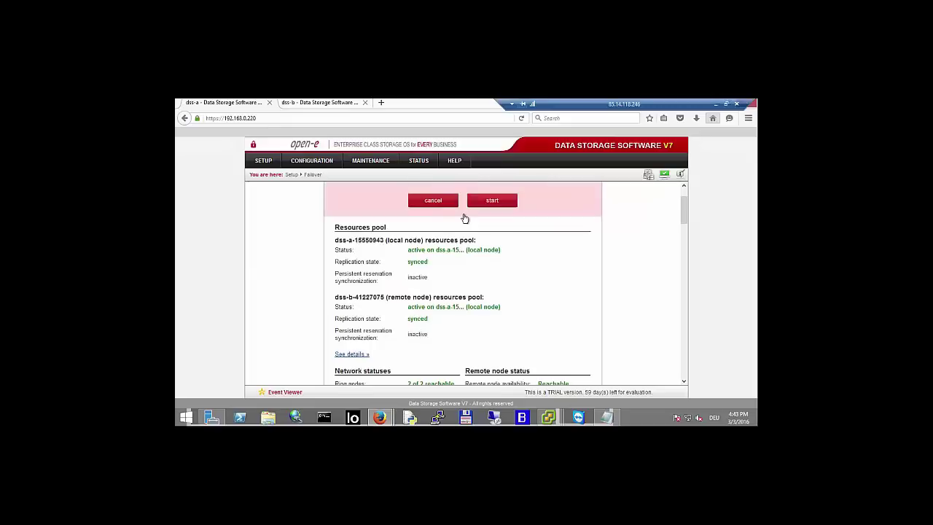
{"action": "left_click", "coordinate": [492, 202]}
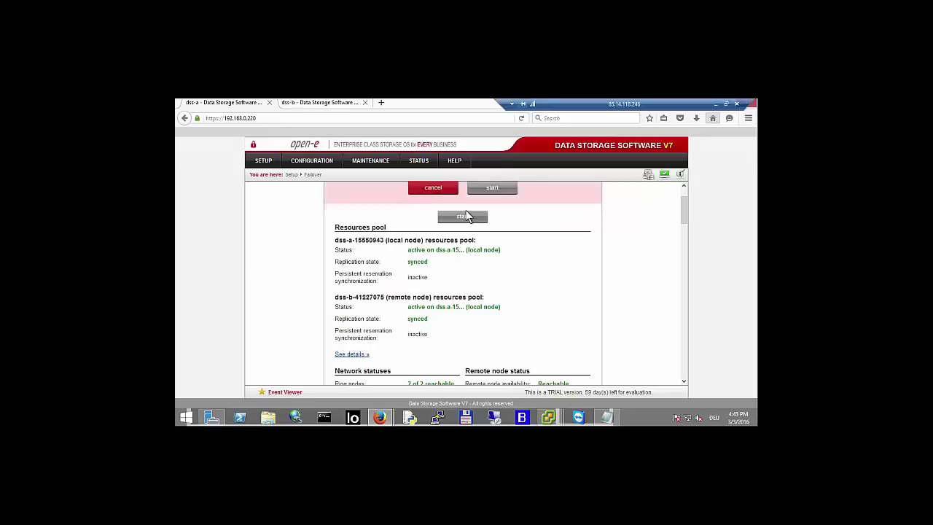
{"action": "mouse_move", "coordinate": [550, 420]}
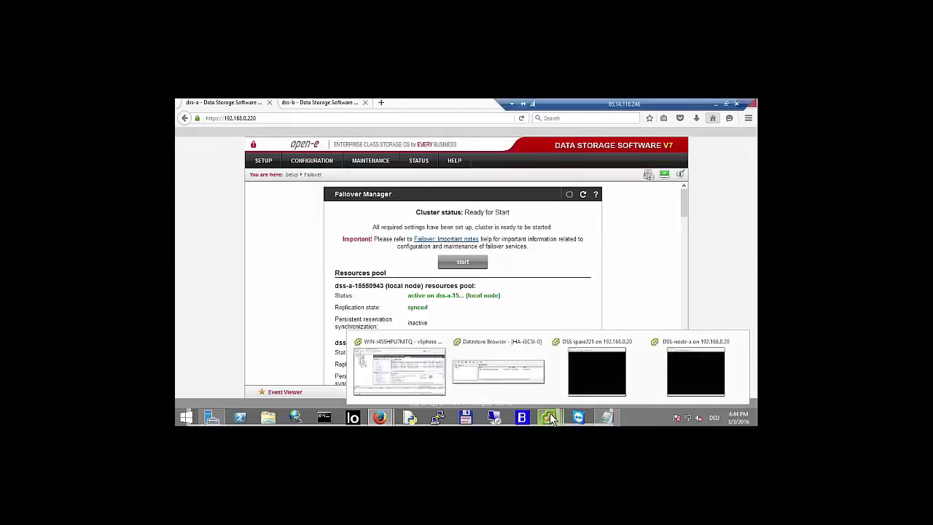
{"action": "left_click", "coordinate": [500, 380]}
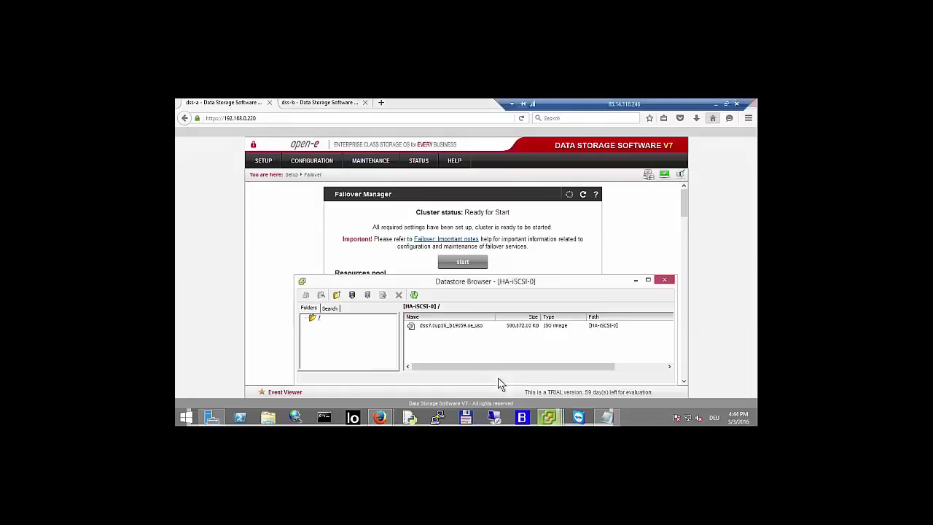
{"action": "left_click", "coordinate": [414, 296]}
{"action": "left_click", "coordinate": [414, 296]}
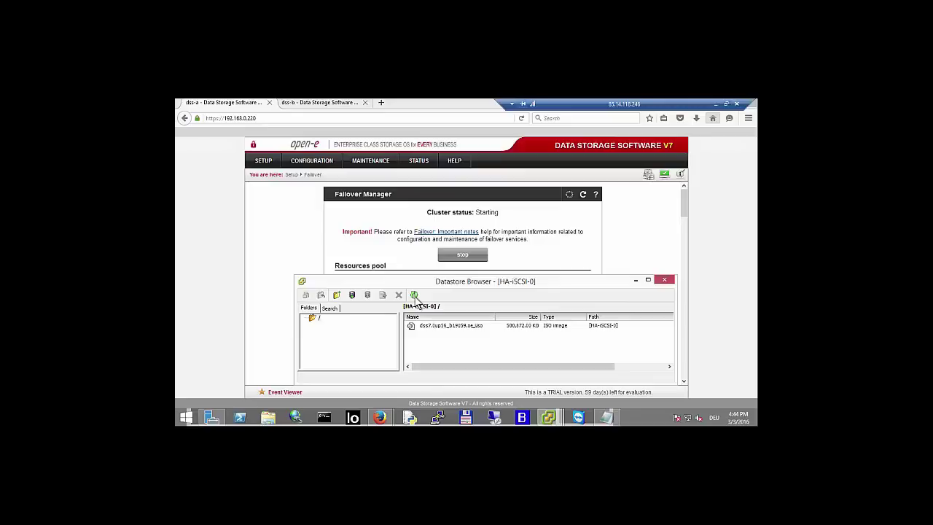
{"action": "left_click", "coordinate": [415, 295]}
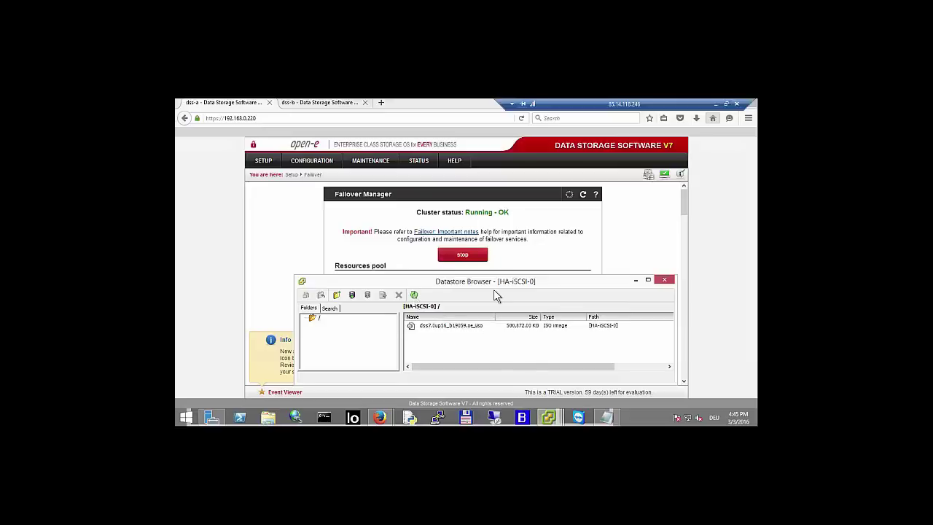
- Scroll through the Failover page reviewing the running cluster's resources down to the Resources pool manager
{"action": "left_click", "coordinate": [299, 252]}
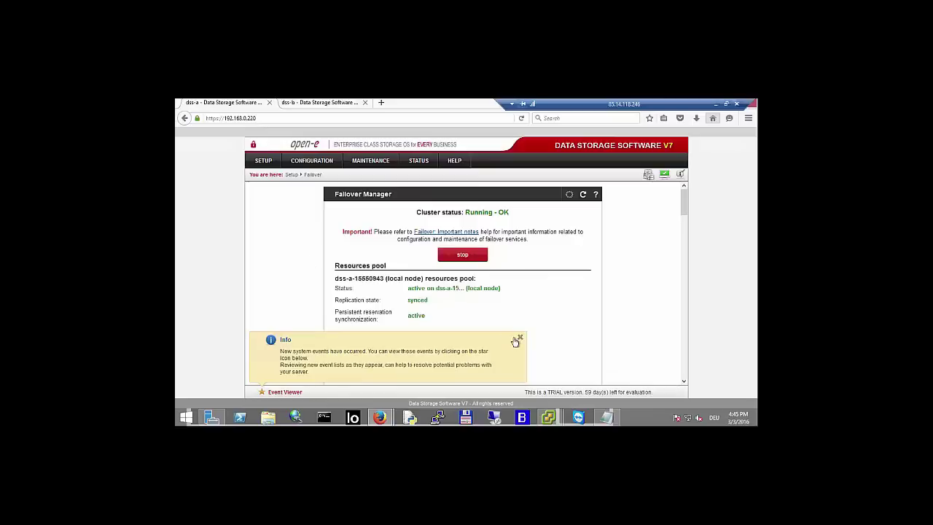
{"action": "scroll", "coordinate": [307, 266], "scroll_direction": "down", "scroll_amount": 1}
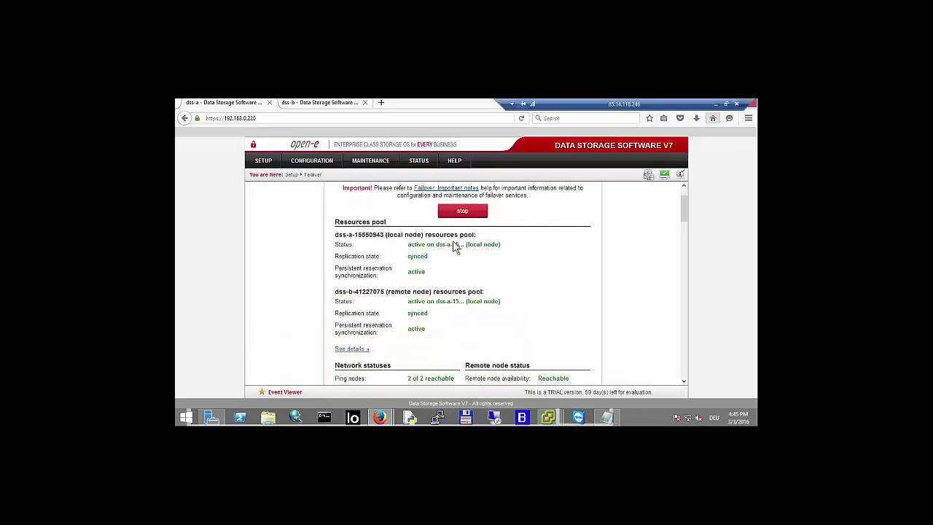
{"action": "scroll", "coordinate": [503, 222], "scroll_direction": "up", "scroll_amount": 1}
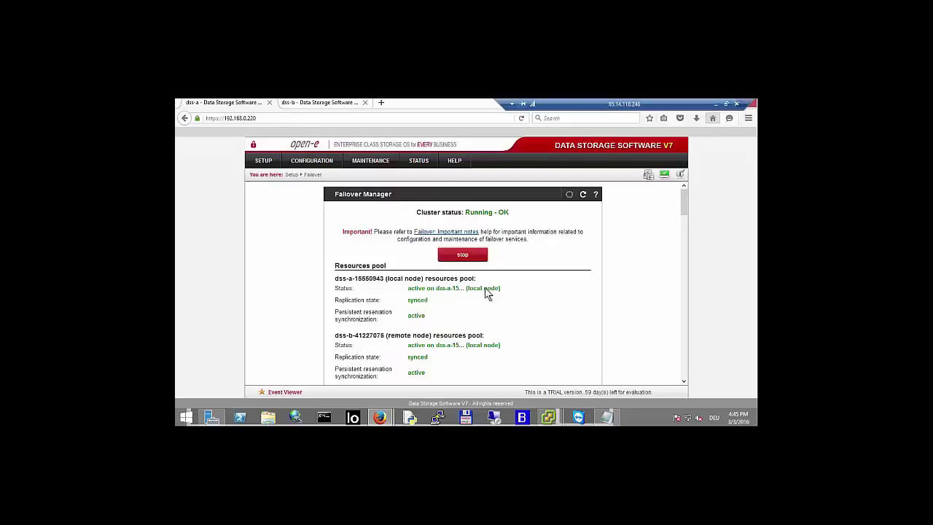
{"action": "scroll", "coordinate": [505, 300], "scroll_direction": "down", "scroll_amount": 2}
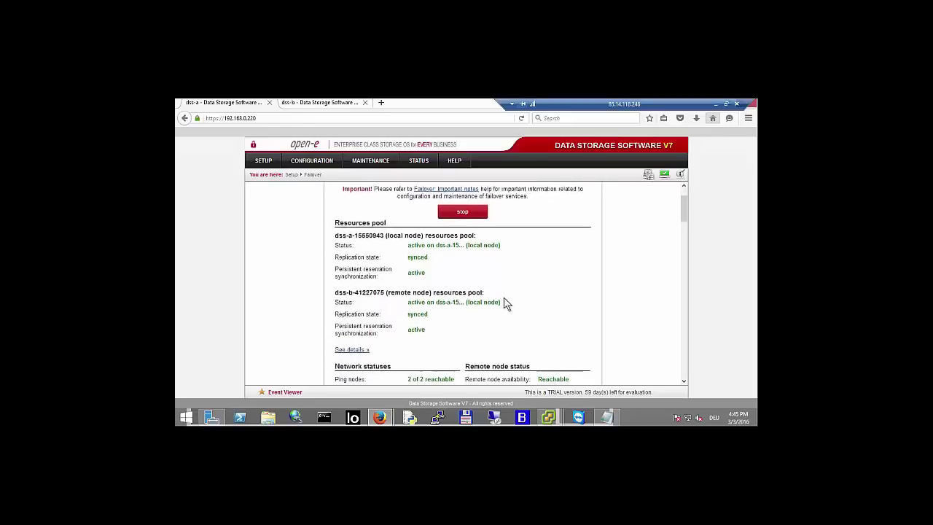
{"action": "scroll", "coordinate": [500, 295], "scroll_direction": "down", "scroll_amount": 10}
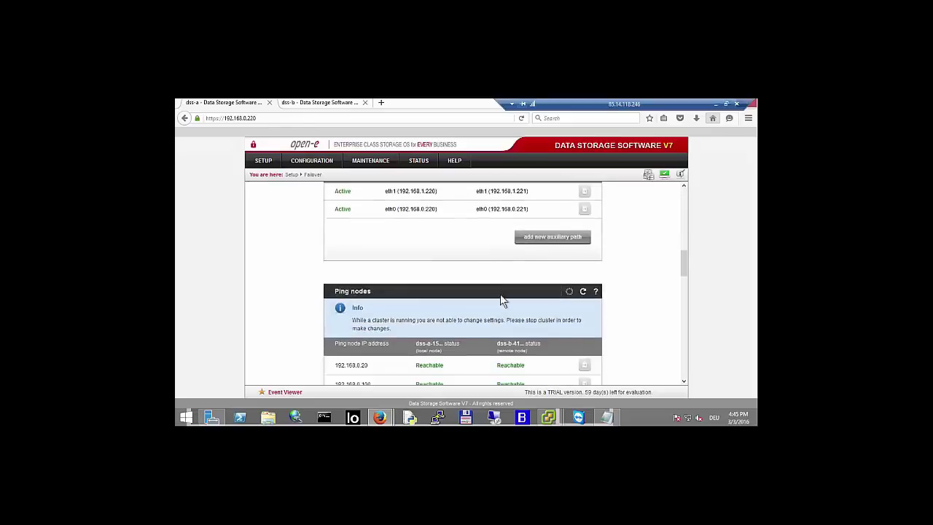
{"action": "scroll", "coordinate": [502, 293], "scroll_direction": "down", "scroll_amount": 10}
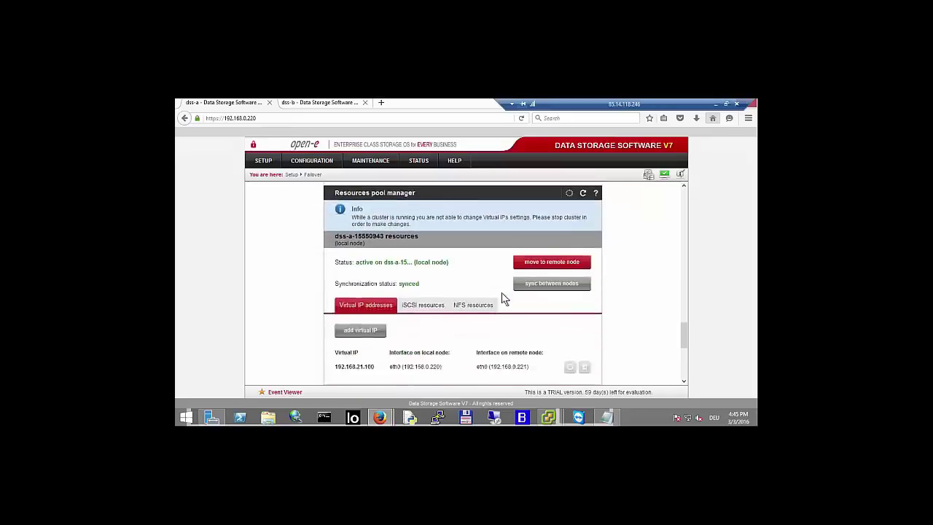
{"action": "scroll", "coordinate": [522, 332], "scroll_direction": "down", "scroll_amount": 2}
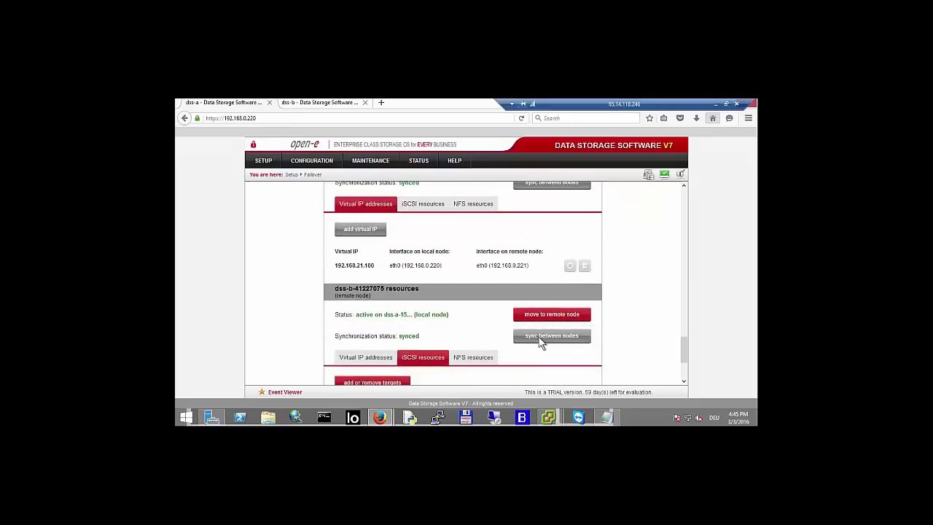
{"action": "scroll", "coordinate": [514, 327], "scroll_direction": "down", "scroll_amount": 3}
{"action": "scroll", "coordinate": [514, 326], "scroll_direction": "up", "scroll_amount": 2}
{"action": "scroll", "coordinate": [514, 326], "scroll_direction": "up", "scroll_amount": 3}
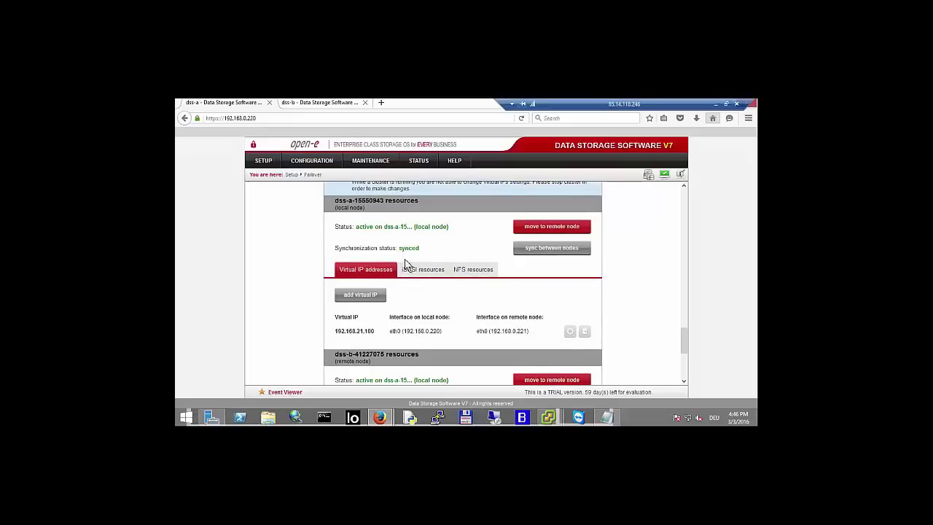
{"action": "scroll", "coordinate": [444, 248], "scroll_direction": "down", "scroll_amount": 3}
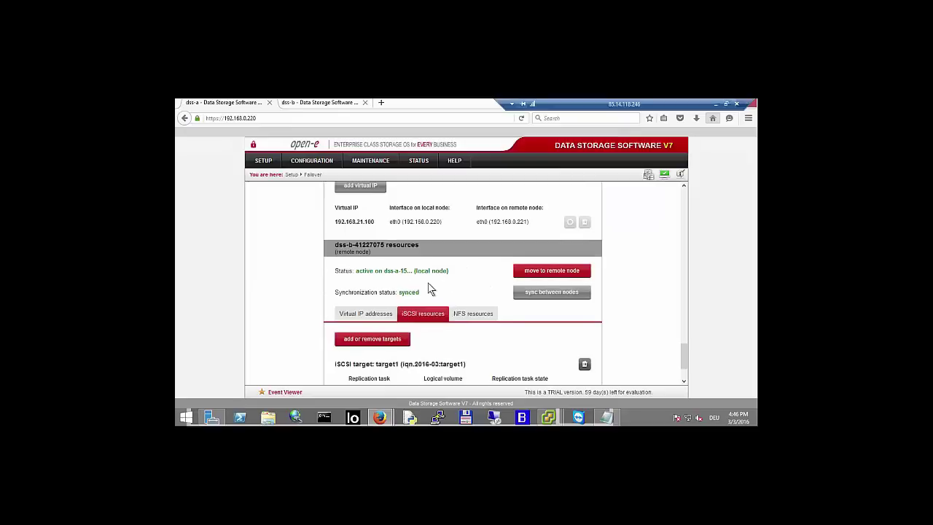
{"action": "scroll", "coordinate": [300, 292], "scroll_direction": "up", "scroll_amount": 5}
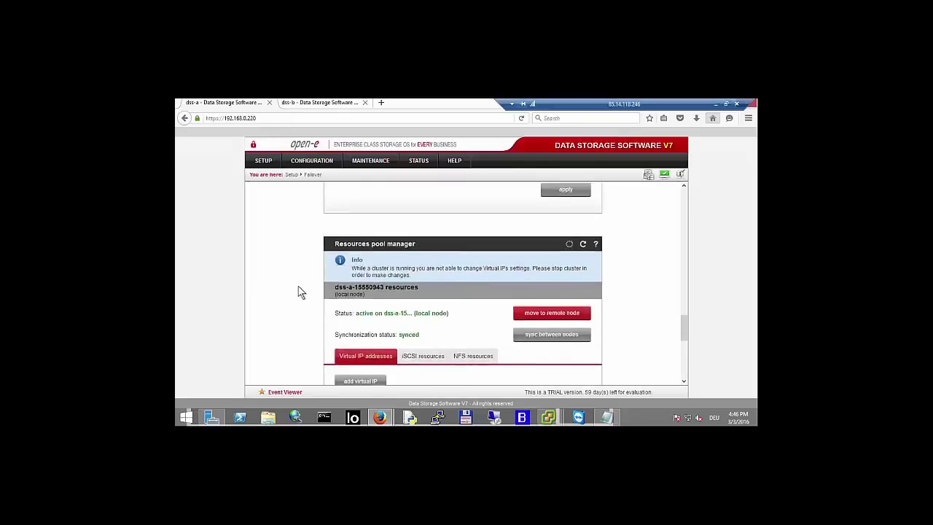
{"action": "scroll", "coordinate": [297, 286], "scroll_direction": "up", "scroll_amount": 10}
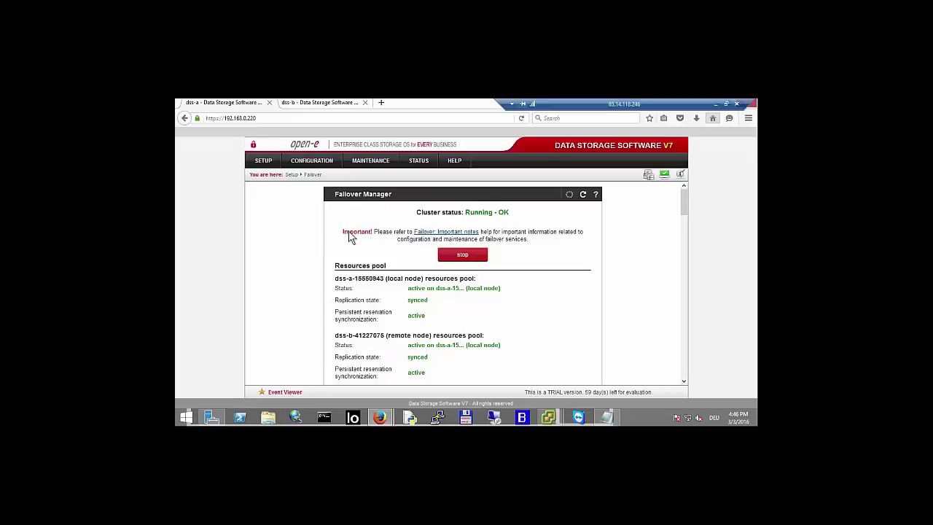
{"action": "scroll", "coordinate": [368, 267], "scroll_direction": "down", "scroll_amount": 3}
{"action": "scroll", "coordinate": [368, 267], "scroll_direction": "up", "scroll_amount": 3}
{"action": "scroll", "coordinate": [394, 255], "scroll_direction": "down", "scroll_amount": 10}
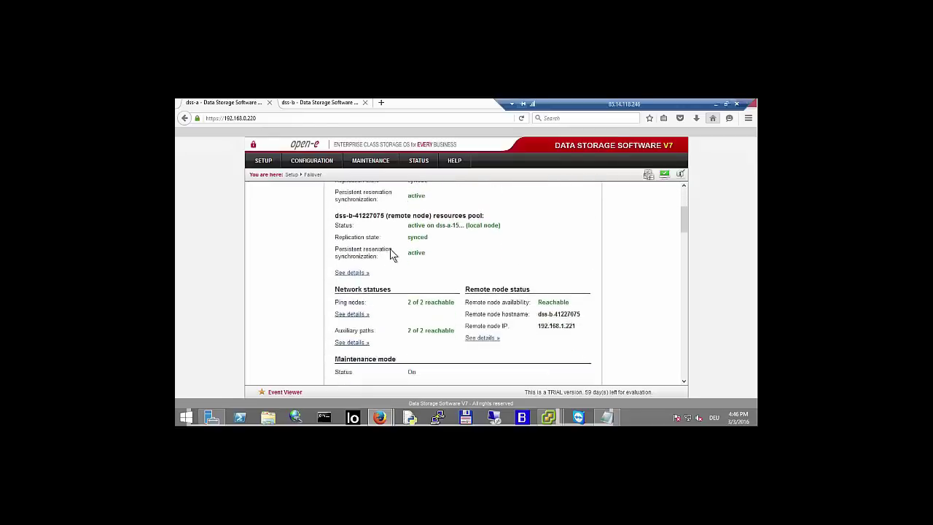
{"action": "scroll", "coordinate": [392, 255], "scroll_direction": "down", "scroll_amount": 15}
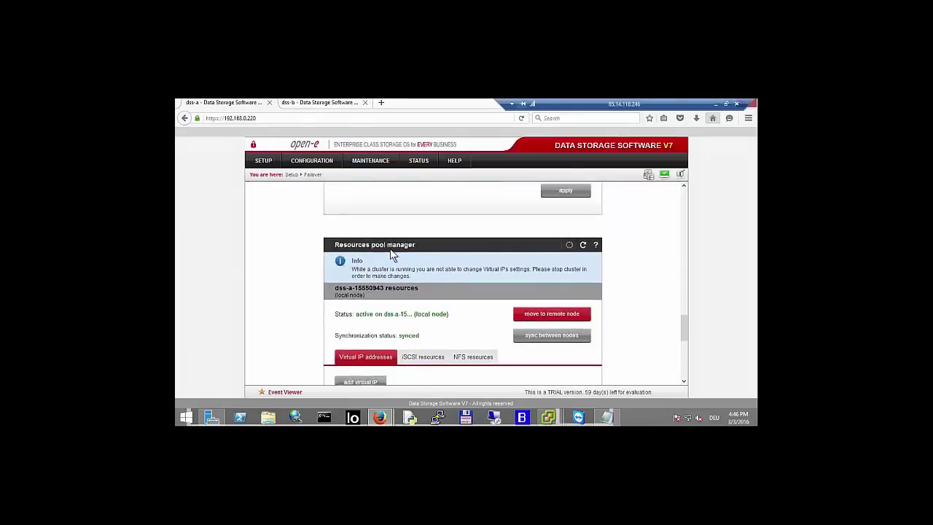
{"action": "scroll", "coordinate": [391, 254], "scroll_direction": "down", "scroll_amount": 3}
- Move dss-b-41227075 to the remote node, then highlight the Maintenance mode heading showing On
{"action": "left_click", "coordinate": [547, 218]}
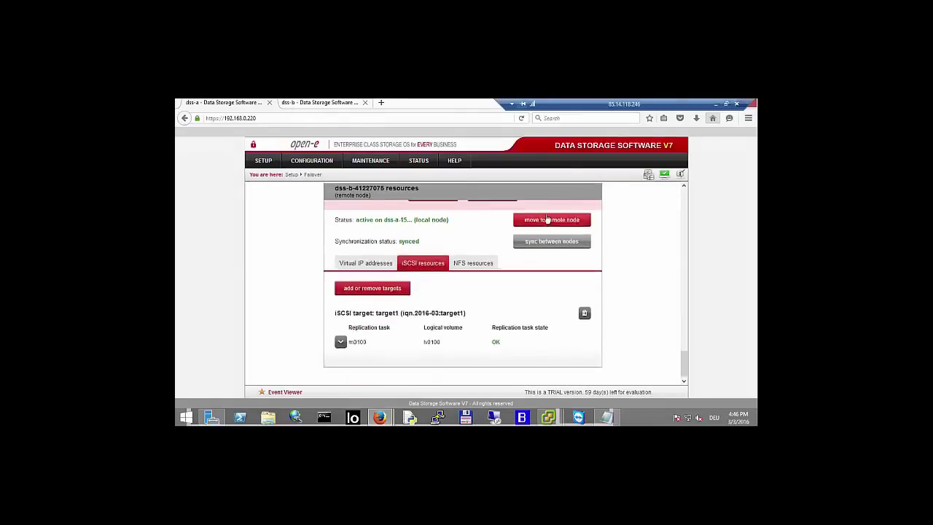
{"action": "left_click", "coordinate": [497, 238]}
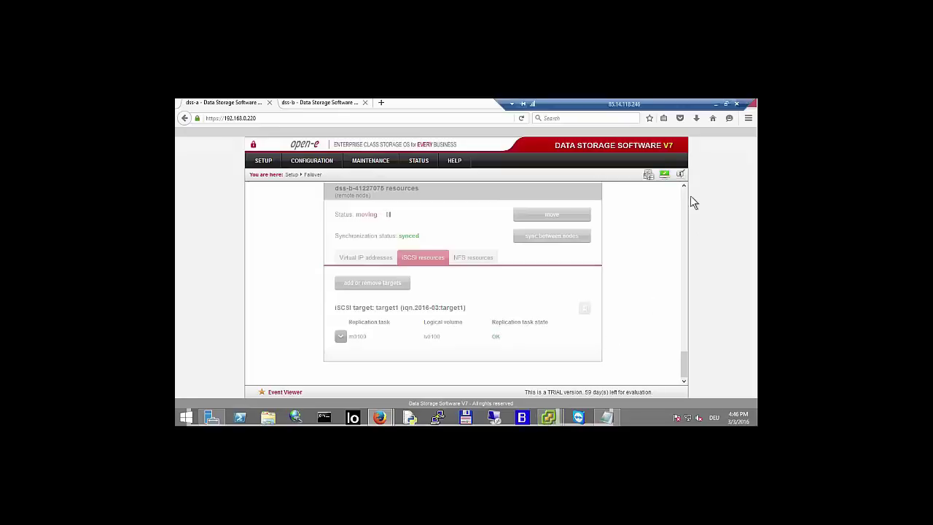
{"action": "scroll", "coordinate": [685, 192], "scroll_direction": "up", "scroll_amount": 10}
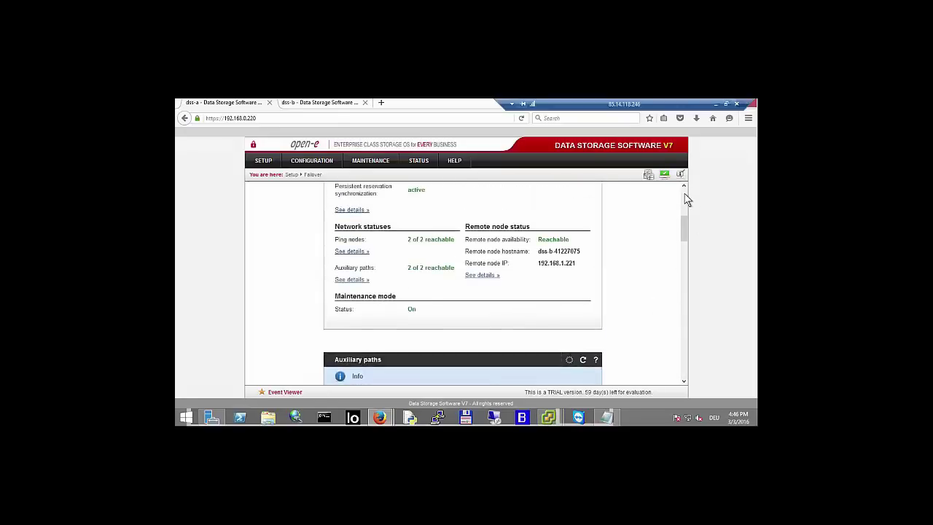
{"action": "scroll", "coordinate": [660, 210], "scroll_direction": "down", "scroll_amount": 5}
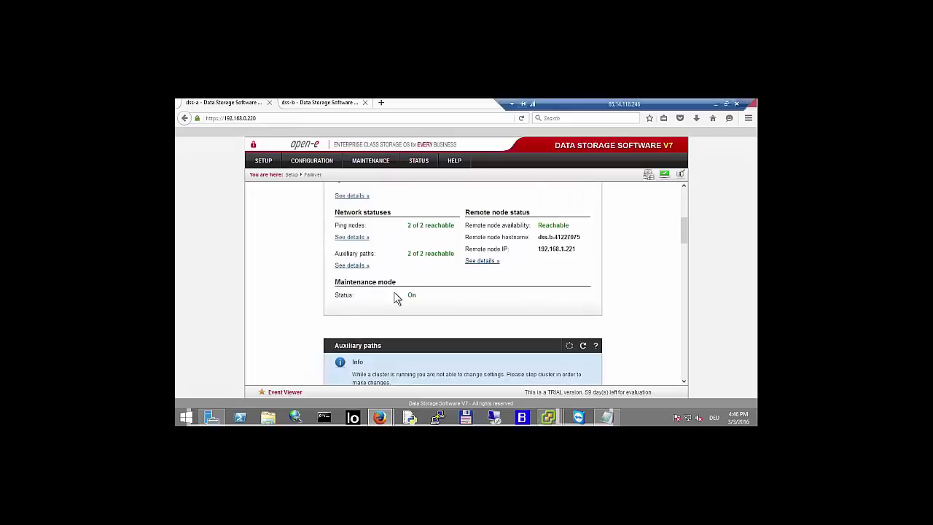
{"action": "left_click_drag", "start_coordinate": [334, 282], "coordinate": [403, 281]}
- Bring up DSS-node-a's VM console at the Extended tools menu
{"action": "left_click", "coordinate": [358, 300]}
{"action": "mouse_move", "coordinate": [548, 417]}
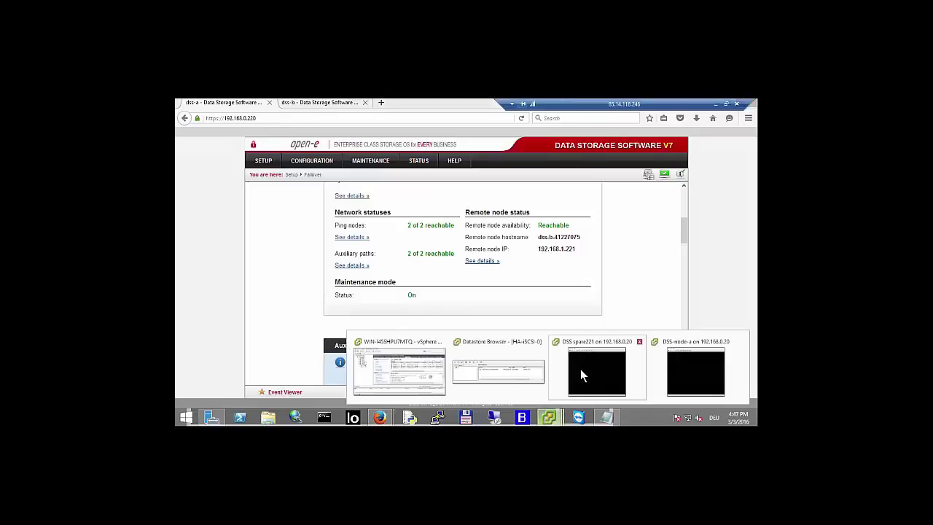
{"action": "left_click", "coordinate": [693, 372]}
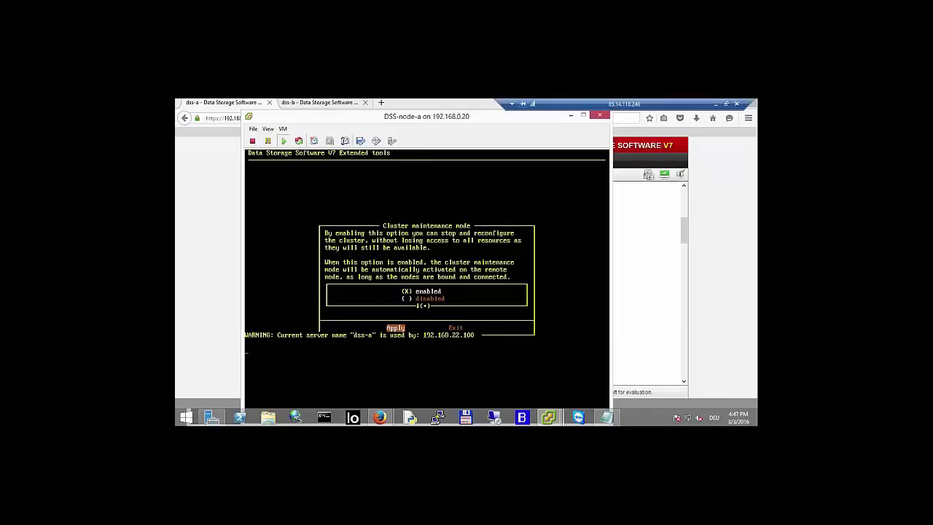
{"action": "key", "text": "Return"}
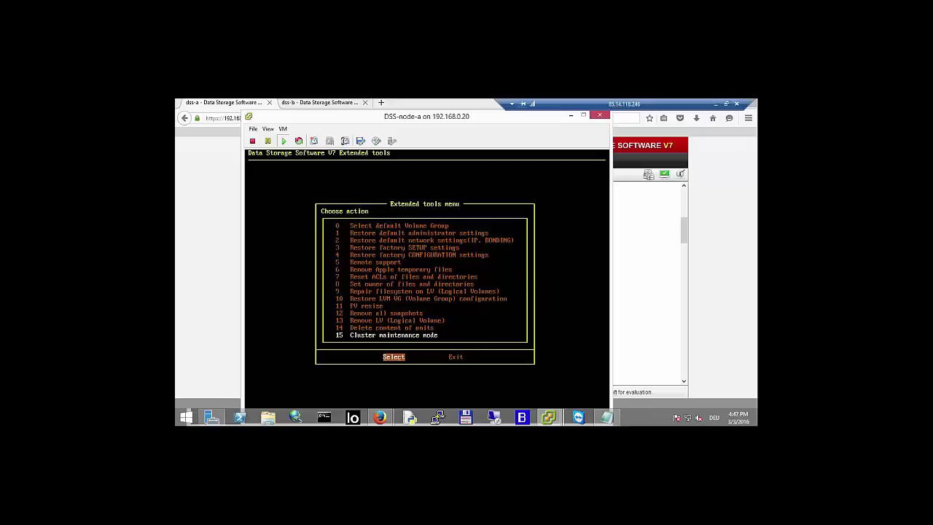
- Set item 15 Cluster maintenance mode to disabled, apply, then return to the Failover page
{"action": "key", "text": "Return"}
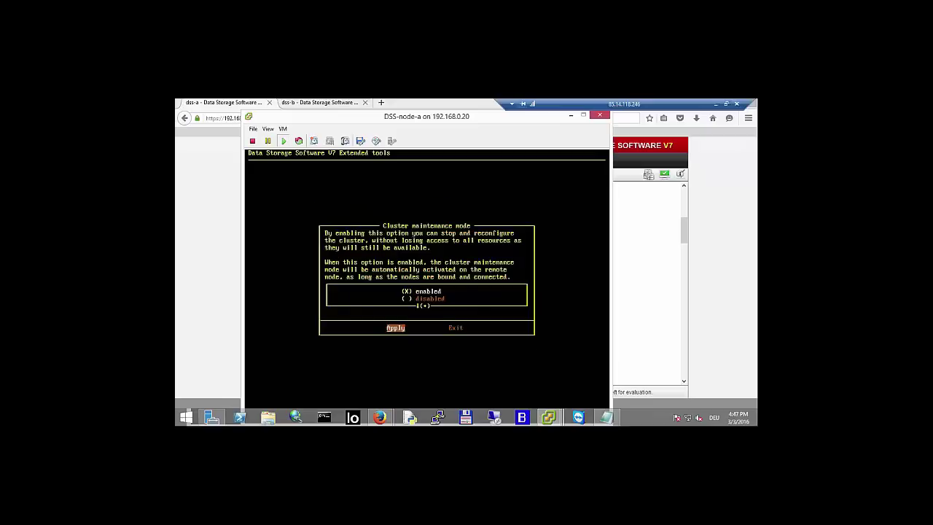
{"action": "key", "text": "Down"}
{"action": "key", "text": "Return"}
{"action": "key", "text": "Return"}
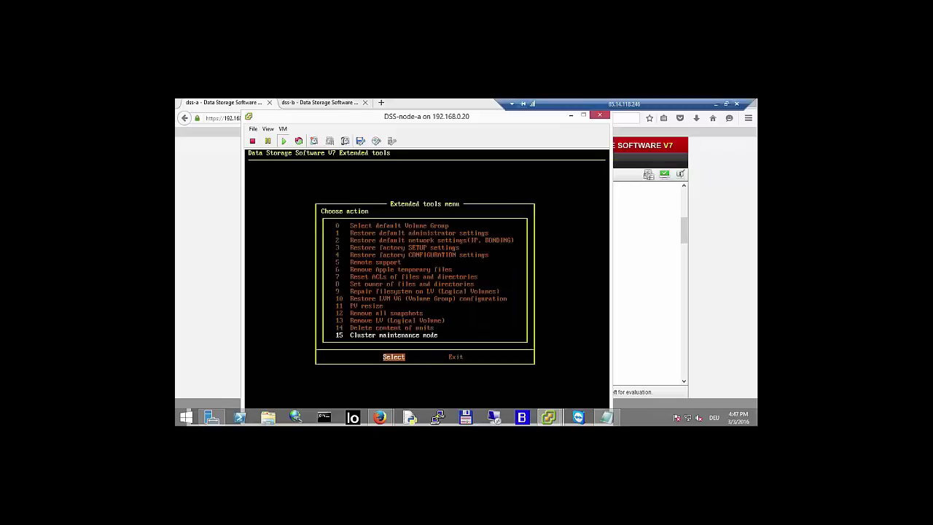
{"action": "key", "text": "Return"}
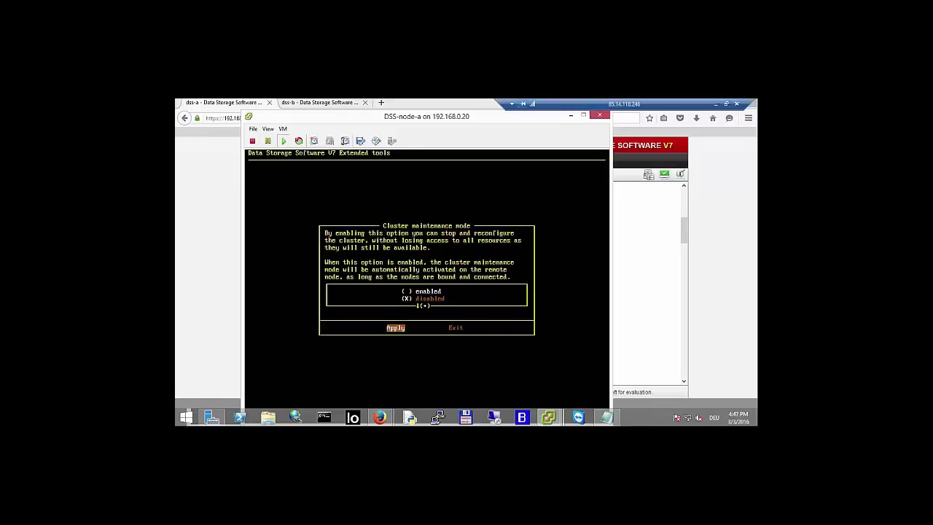
{"action": "left_click", "coordinate": [210, 214]}
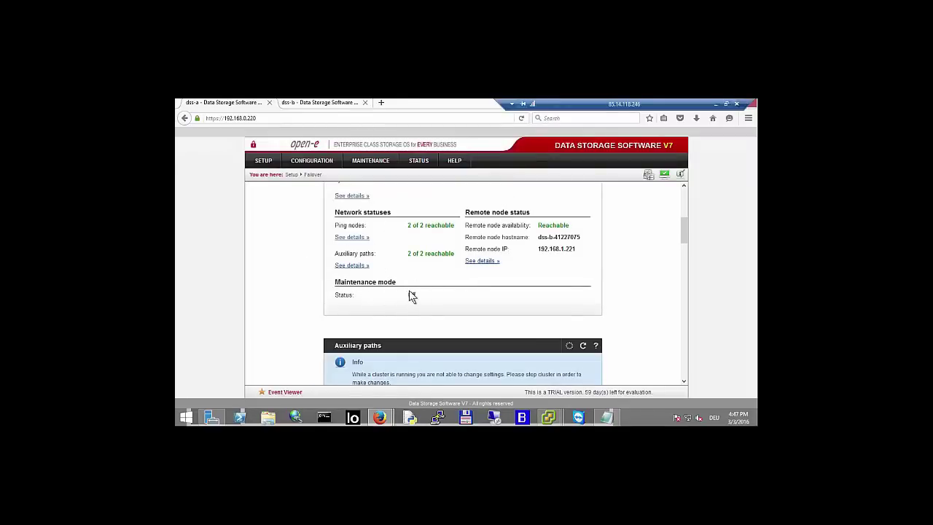
{"action": "left_click", "coordinate": [318, 103]}
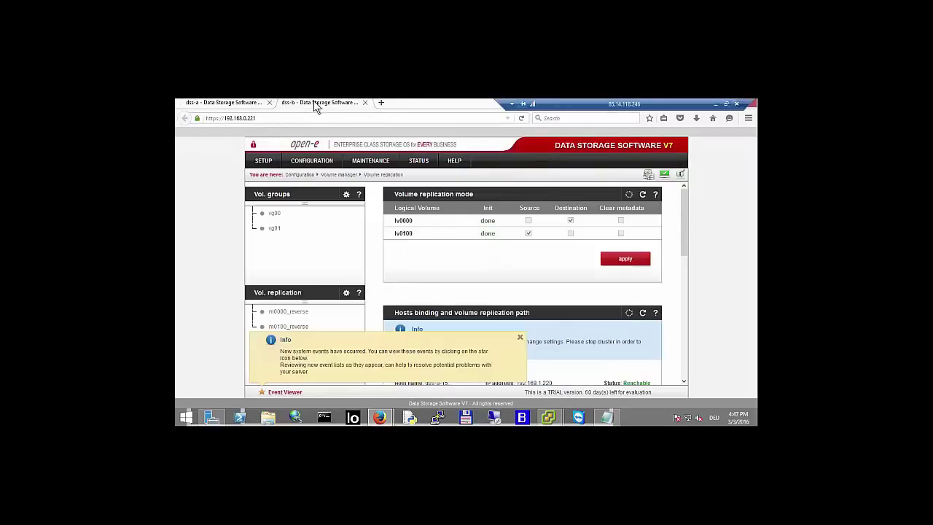
{"action": "mouse_move", "coordinate": [263, 161]}
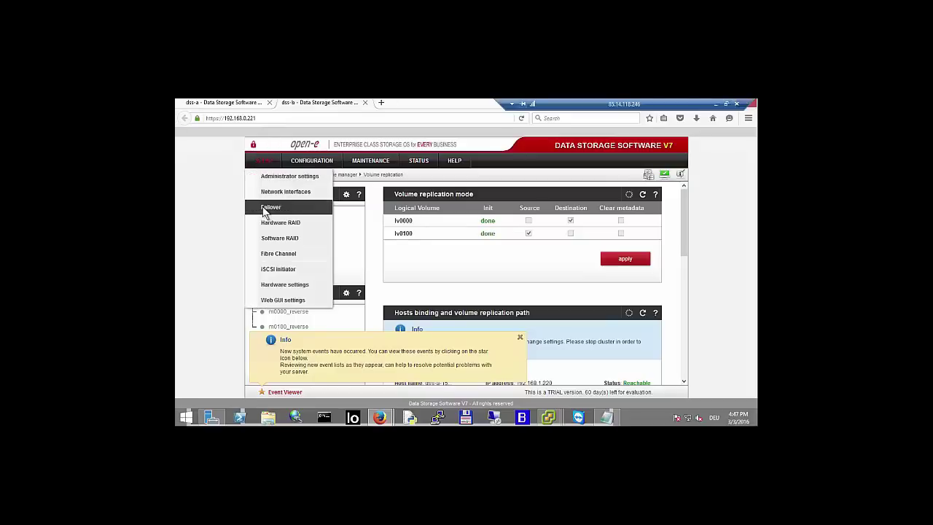
{"action": "left_click", "coordinate": [267, 208]}
{"action": "left_click", "coordinate": [520, 337]}
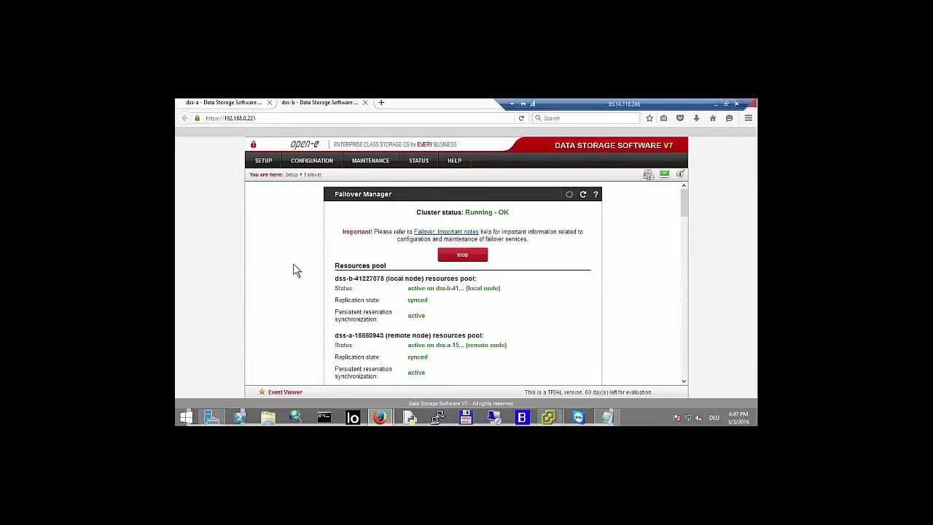
{"action": "scroll", "coordinate": [293, 264], "scroll_direction": "down", "scroll_amount": 3}
{"action": "scroll", "coordinate": [314, 281], "scroll_direction": "down", "scroll_amount": 1}
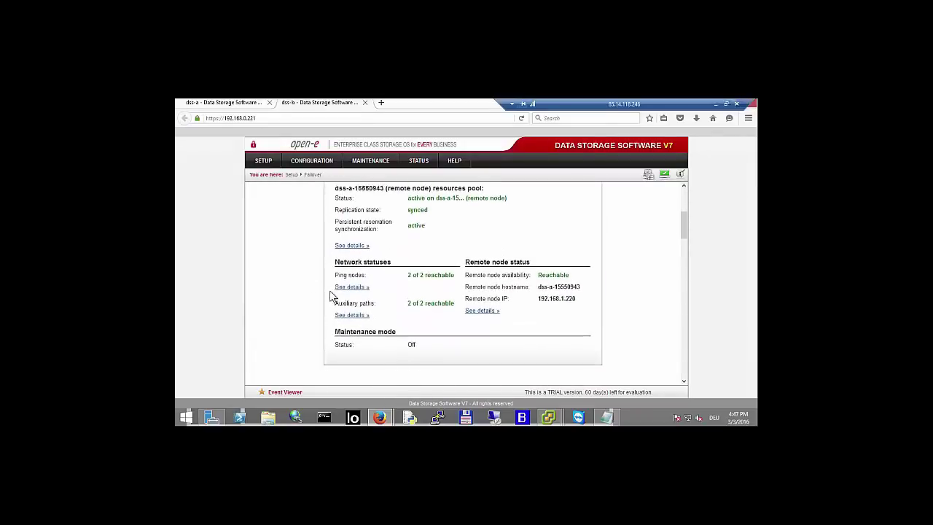
{"action": "key", "text": "ctrl+Tab"}
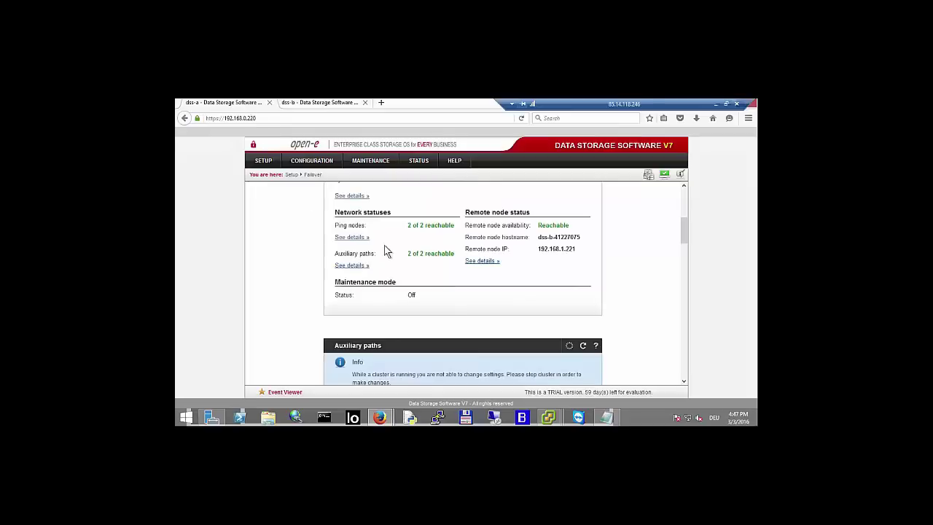
{"action": "scroll", "coordinate": [387, 251], "scroll_direction": "up", "scroll_amount": 5}
{"action": "left_click", "coordinate": [465, 255]}
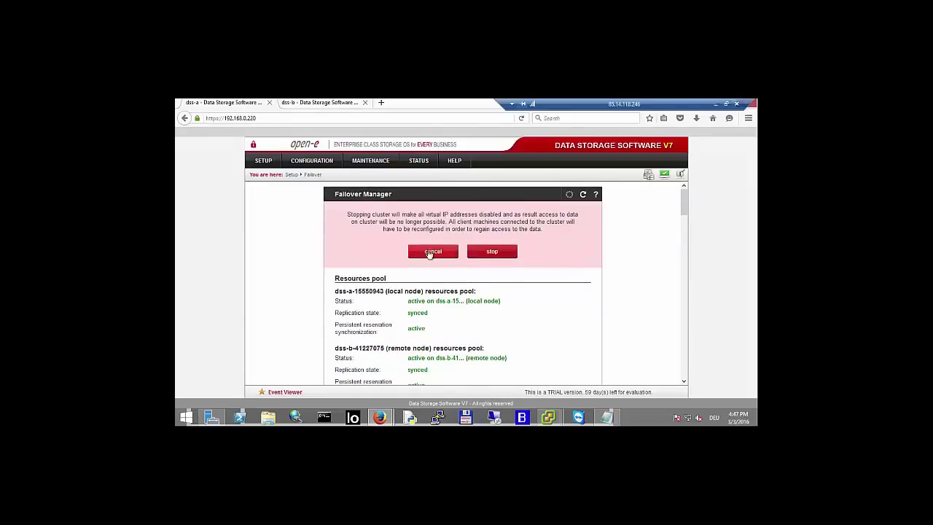
{"action": "left_click", "coordinate": [431, 253]}
{"action": "scroll", "coordinate": [266, 226], "scroll_direction": "down", "scroll_amount": 3}
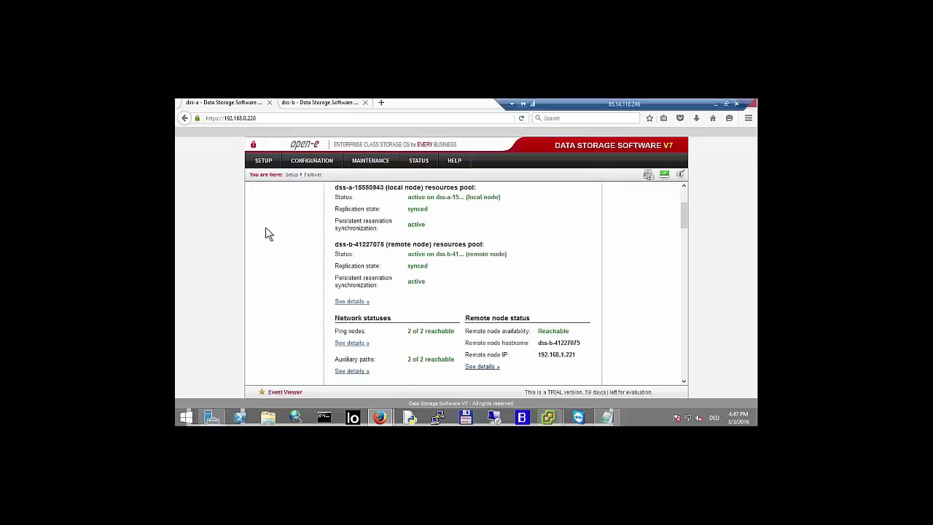
{"action": "scroll", "coordinate": [266, 227], "scroll_direction": "down", "scroll_amount": 1}
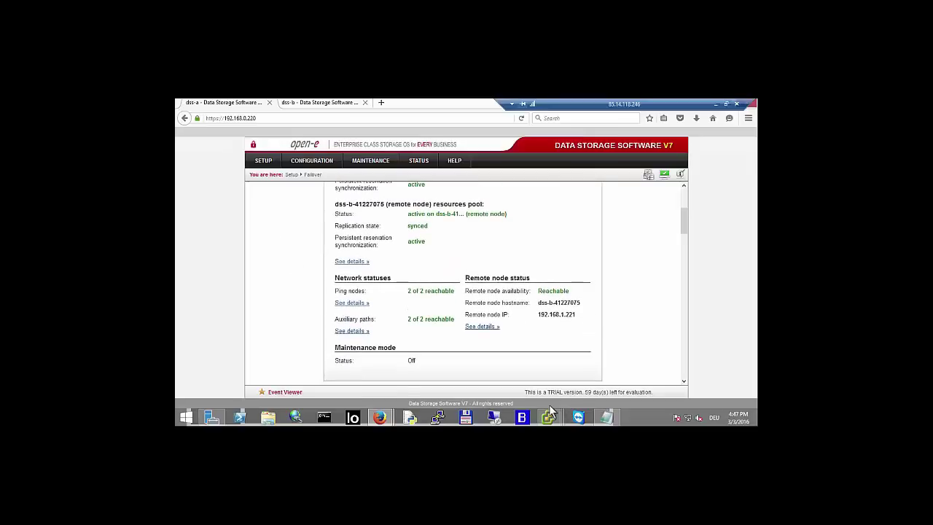
{"action": "mouse_move", "coordinate": [552, 414]}
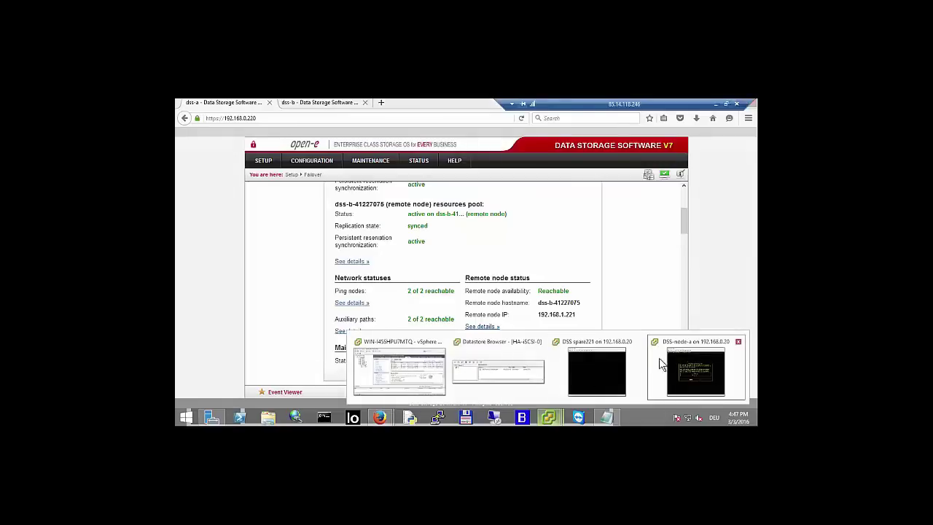
- Enable cluster maintenance mode on node a's console and reopen item 15 to verify it
{"action": "left_click", "coordinate": [671, 358]}
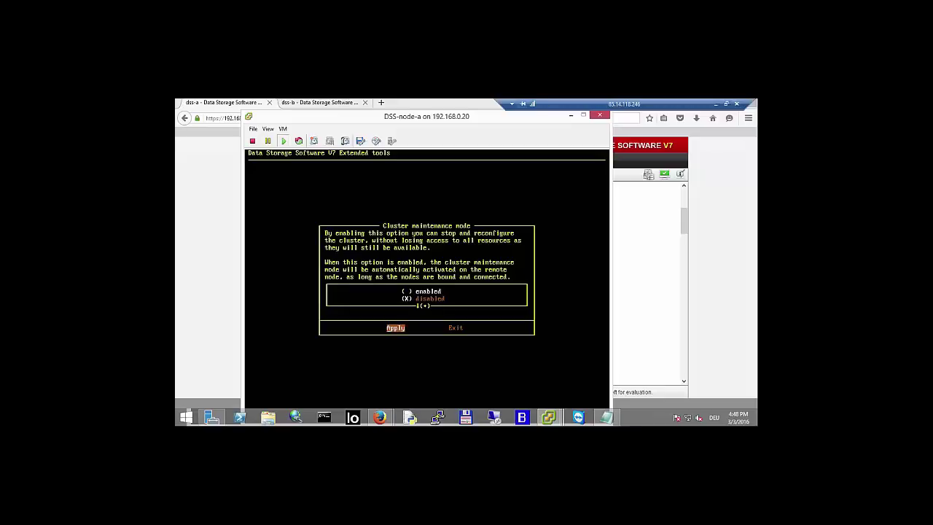
{"action": "key", "text": "Return"}
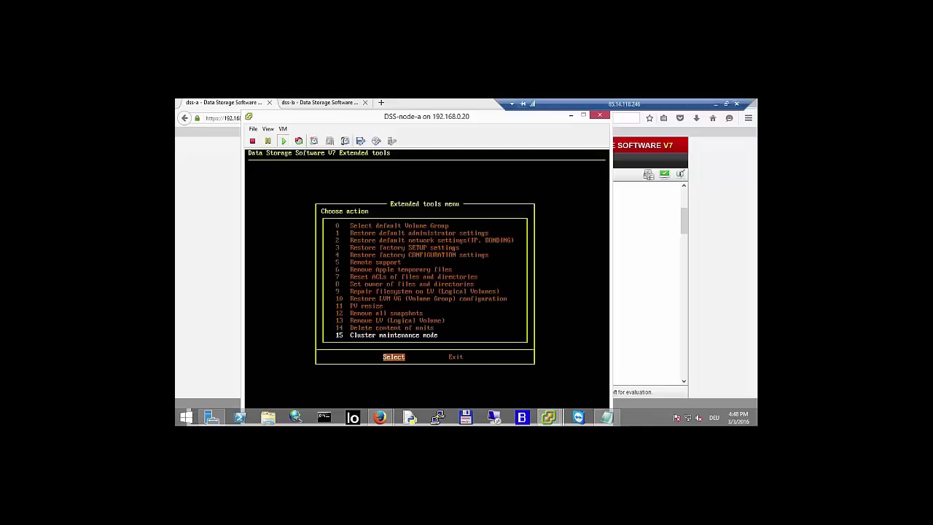
{"action": "key", "text": "Return"}
- Exit Extended tools to the DSS V7 welcome screen and return to dss-a's failover page
{"action": "key", "text": "Tab"}
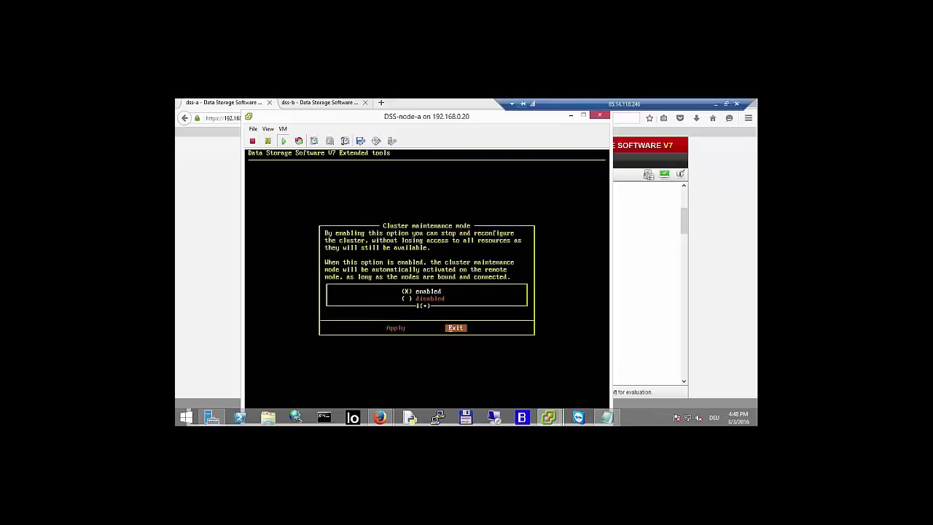
{"action": "key", "text": "Return"}
{"action": "key", "text": "Tab"}
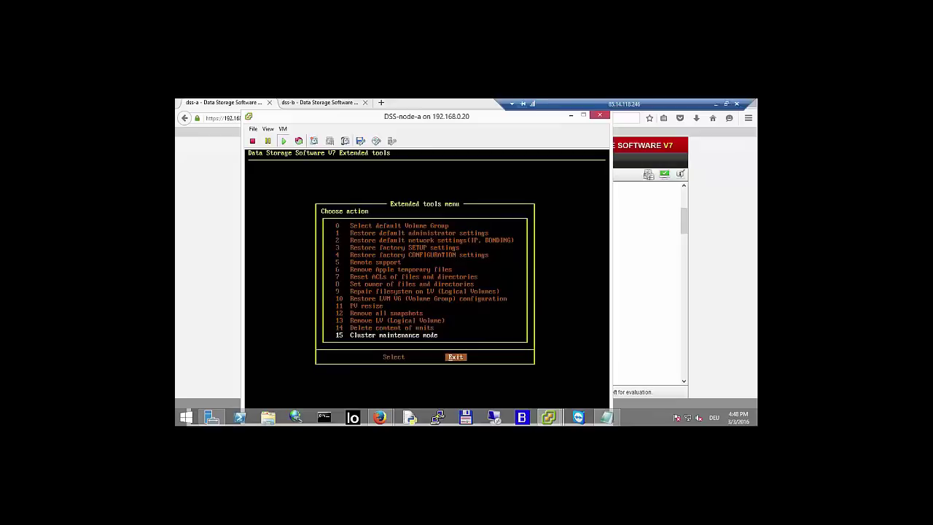
{"action": "key", "text": "Return"}
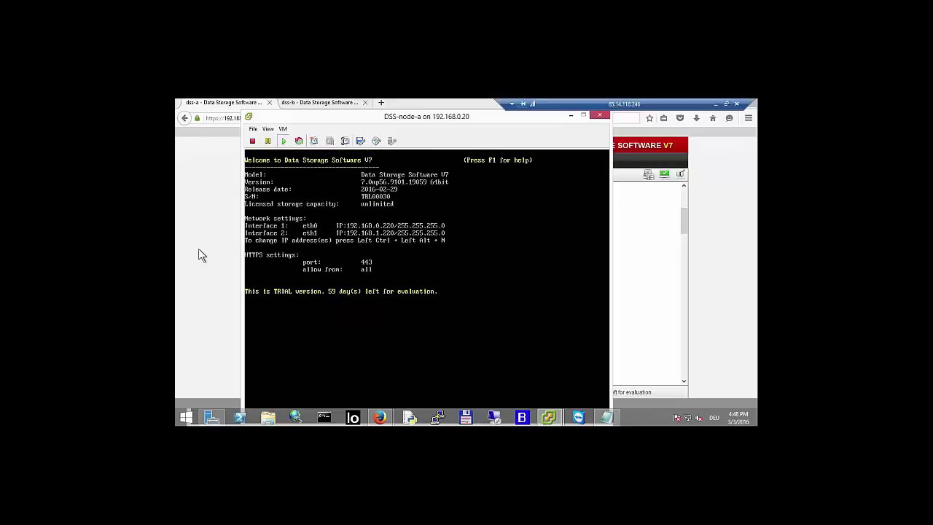
{"action": "left_click", "coordinate": [199, 250]}
- Confirm Maintenance mode On and view the cluster stop choices, including 'stop and enable VIPs'
{"action": "scroll", "coordinate": [420, 350], "scroll_direction": "down", "scroll_amount": 1}
{"action": "scroll", "coordinate": [420, 350], "scroll_direction": "down", "scroll_amount": 1}
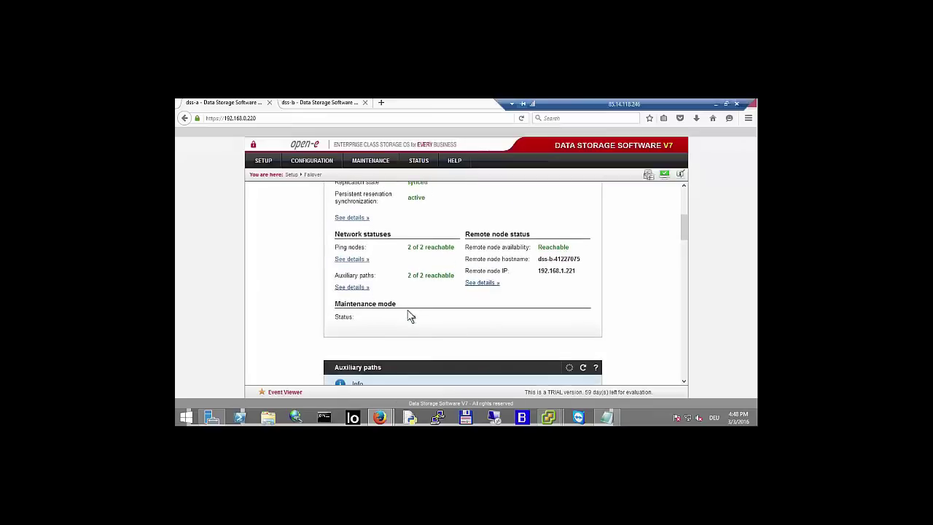
{"action": "scroll", "coordinate": [412, 321], "scroll_direction": "up", "scroll_amount": 4}
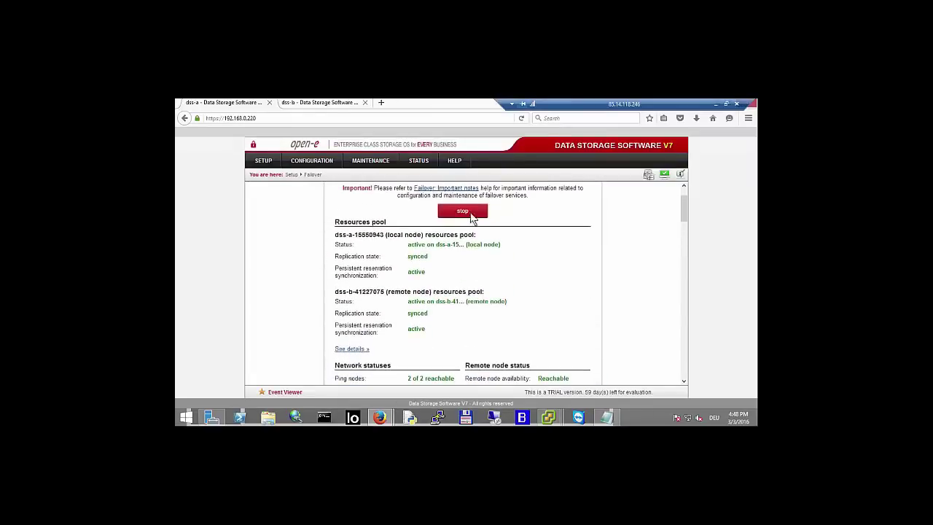
{"action": "left_click", "coordinate": [464, 211]}
{"action": "scroll", "coordinate": [438, 248], "scroll_direction": "up", "scroll_amount": 1}
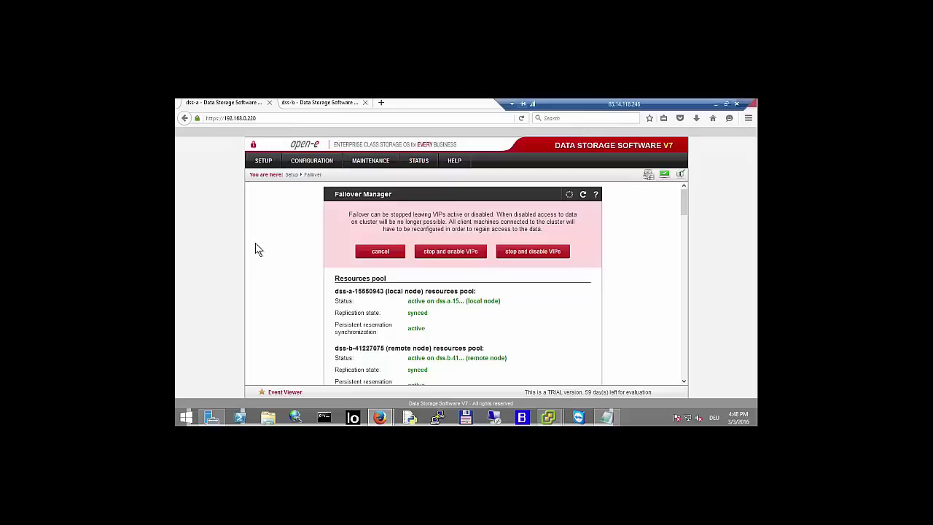
{"action": "scroll", "coordinate": [255, 249], "scroll_direction": "down", "scroll_amount": 10}
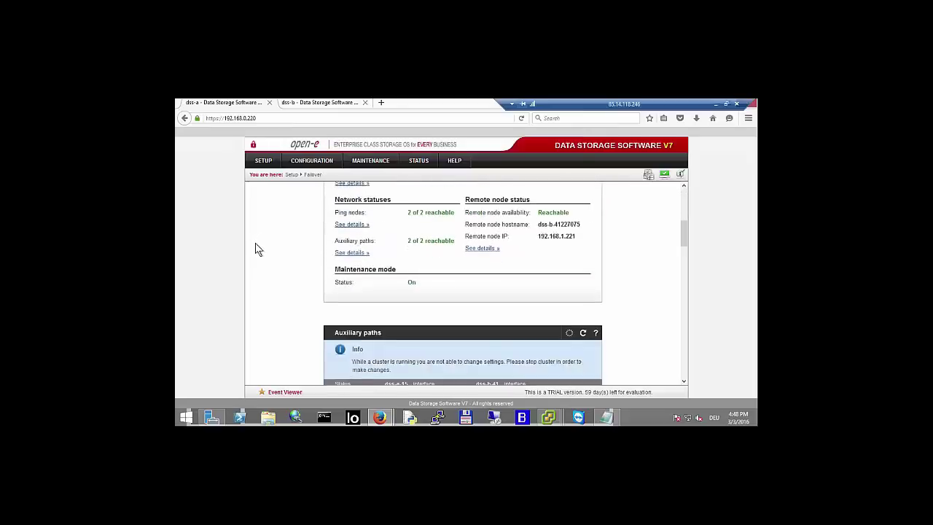
{"action": "scroll", "coordinate": [255, 249], "scroll_direction": "down", "scroll_amount": 10}
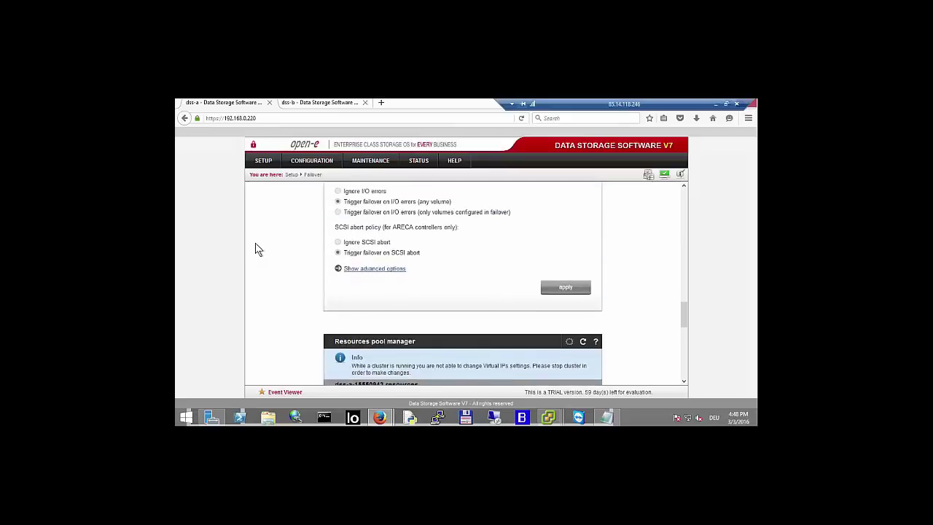
{"action": "scroll", "coordinate": [256, 250], "scroll_direction": "down", "scroll_amount": 3}
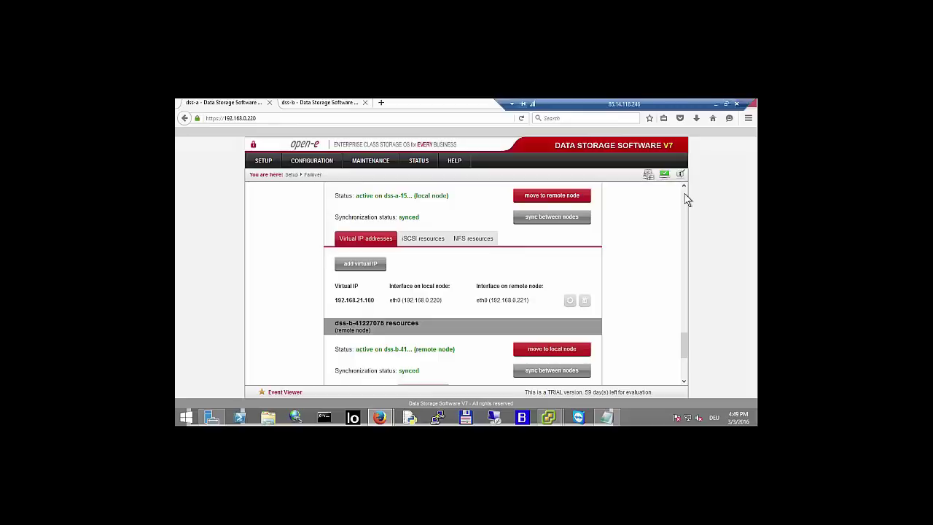
{"action": "scroll", "coordinate": [685, 199], "scroll_direction": "up", "scroll_amount": 15}
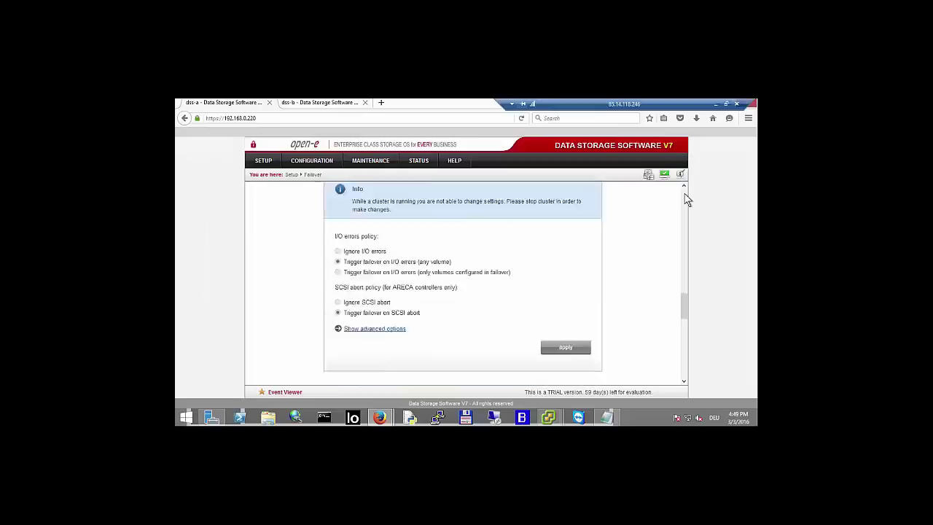
{"action": "scroll", "coordinate": [685, 199], "scroll_direction": "up", "scroll_amount": 1}
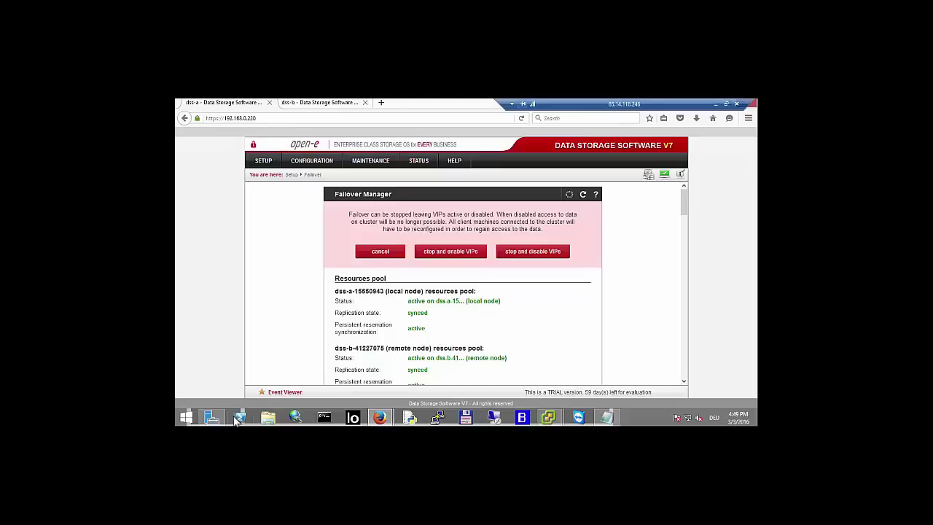
- Minimize the remote desktop and switch to the Agenda slide
{"action": "left_click", "coordinate": [716, 103]}
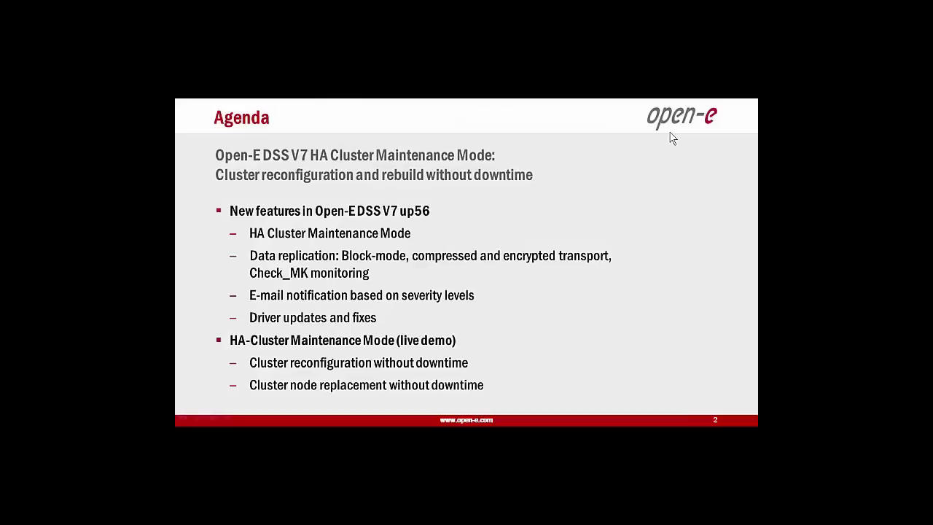
{"action": "key", "text": "alt+Tab"}
{"action": "key", "text": "Tab"}
{"action": "key", "text": "Tab"}
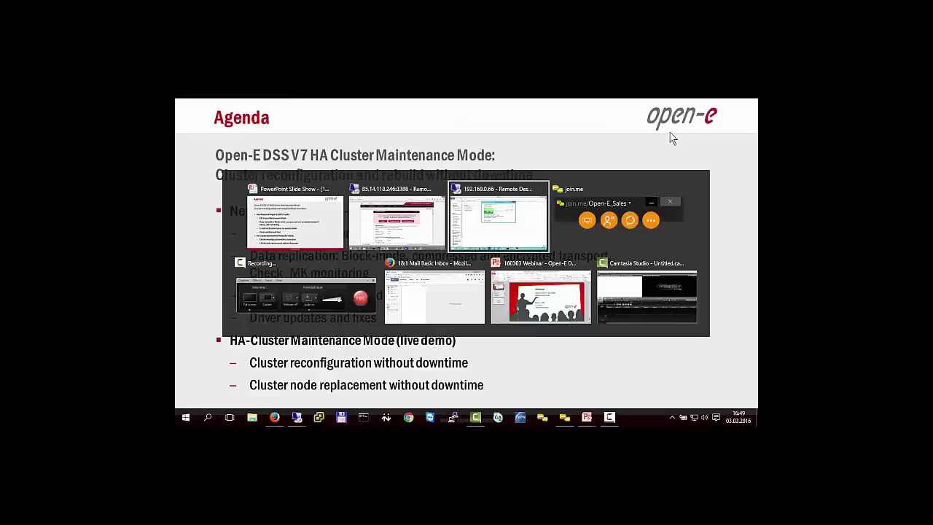